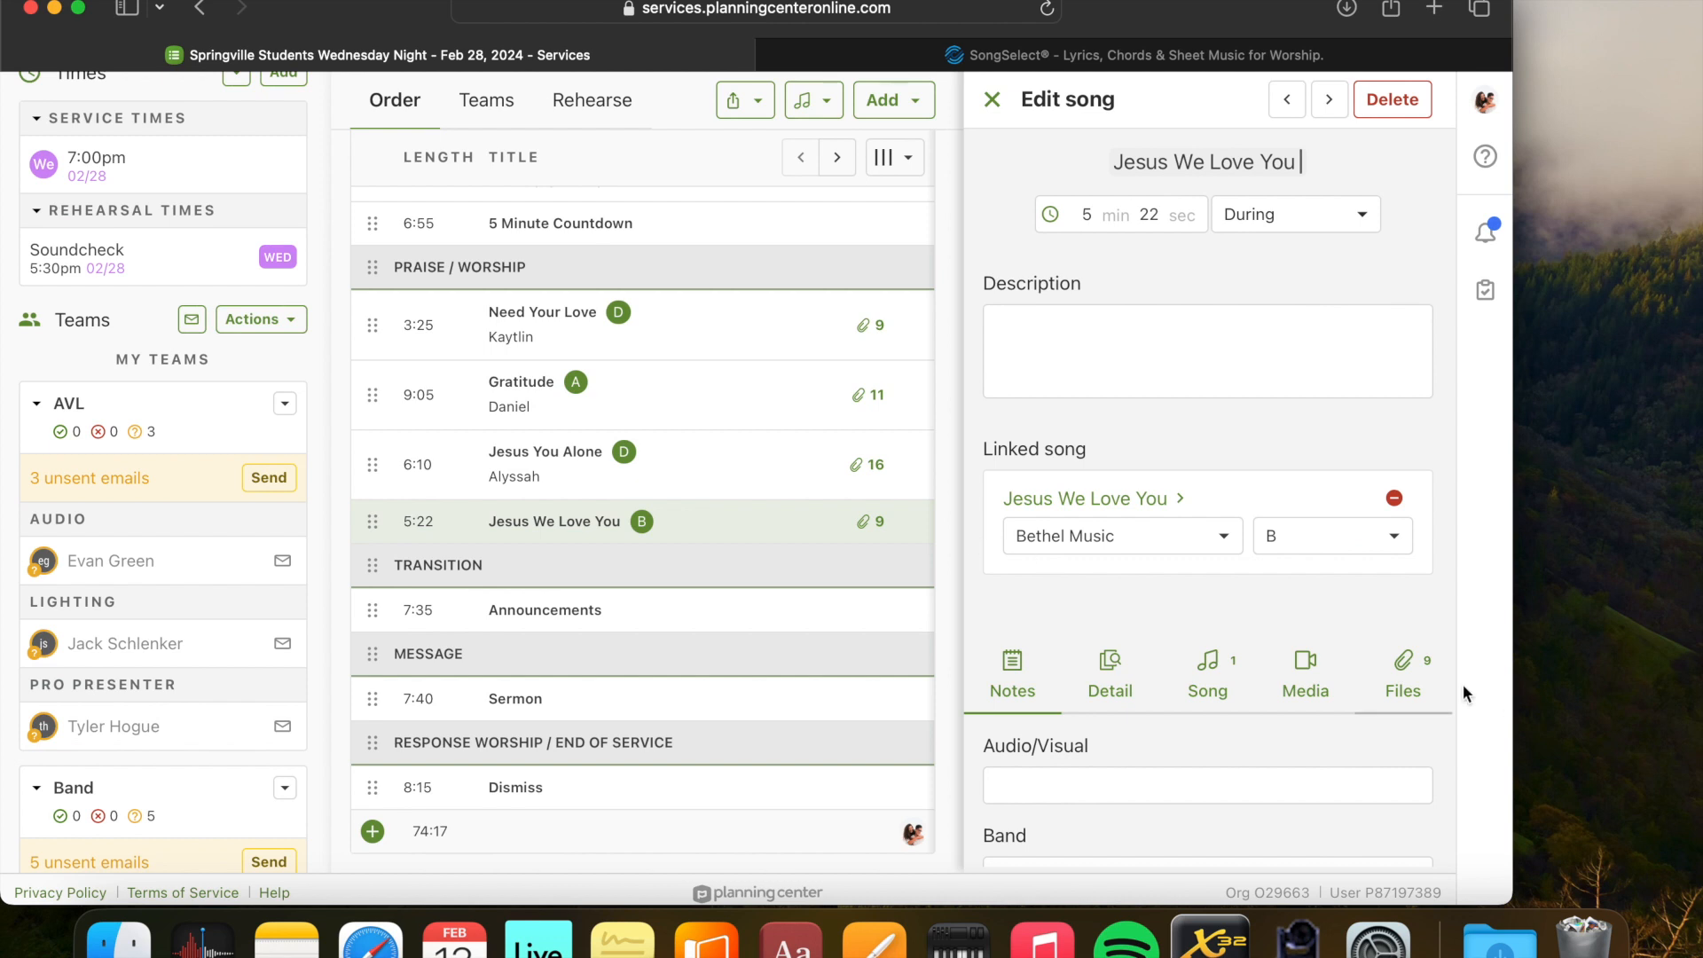
Add the key of A to the linked song Jesus We Love You, leaving its ending key as Same
scroll(1322, 533, down, 5)
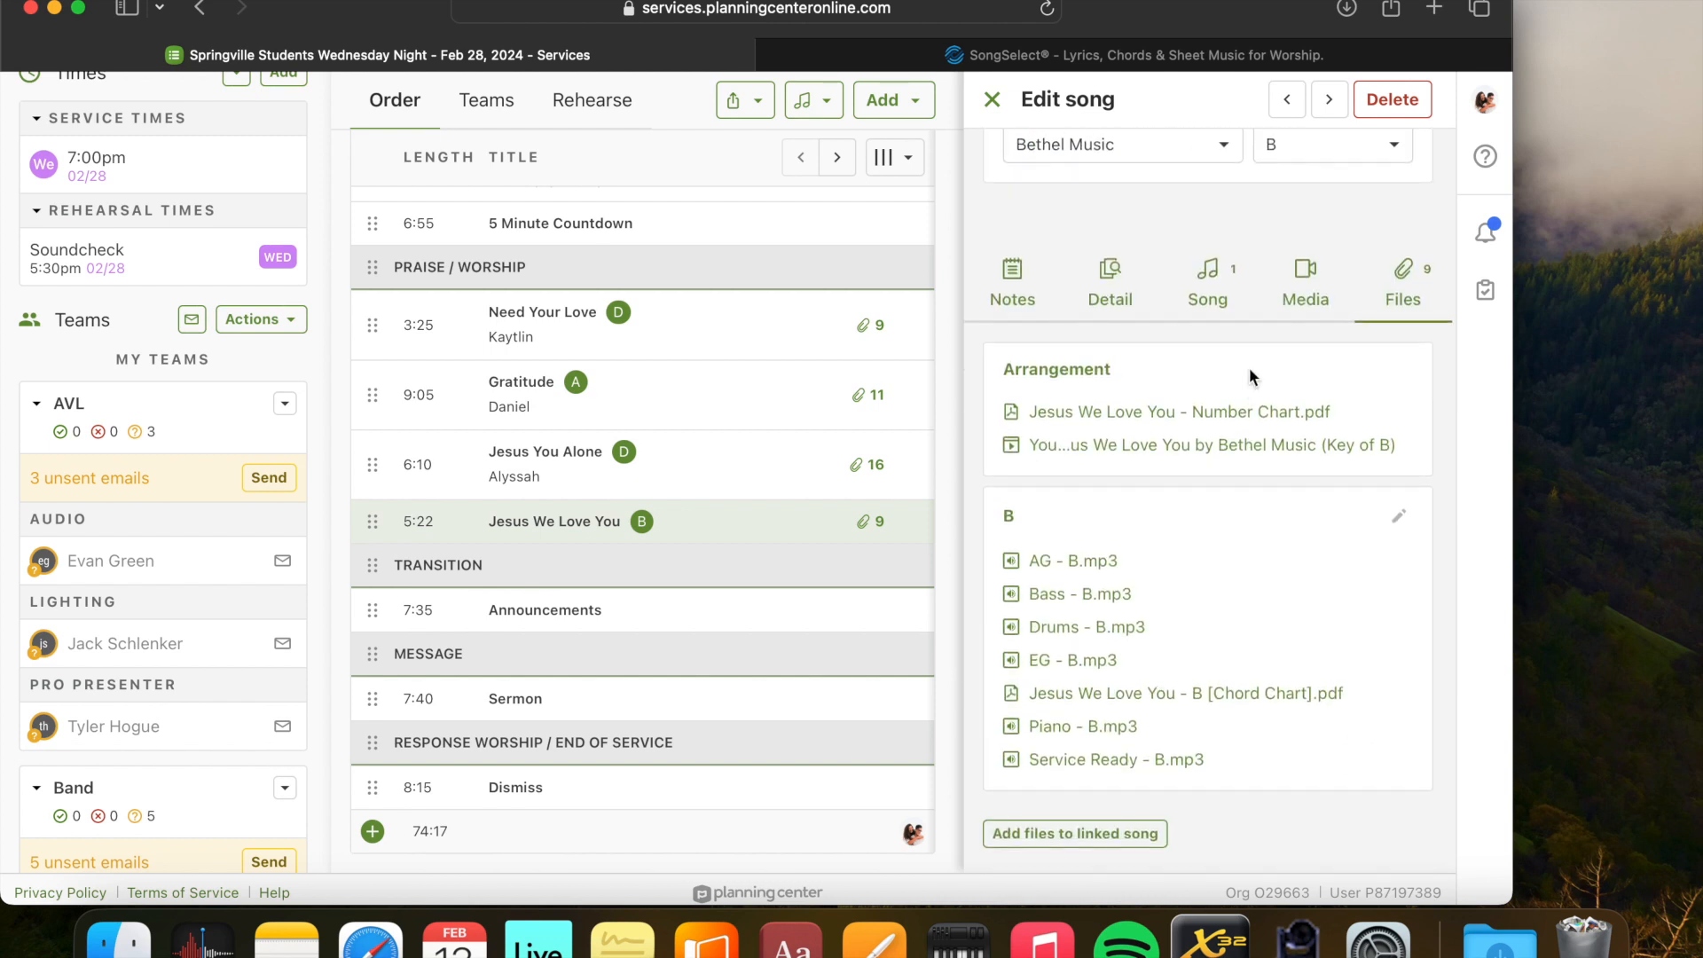
click(1366, 146)
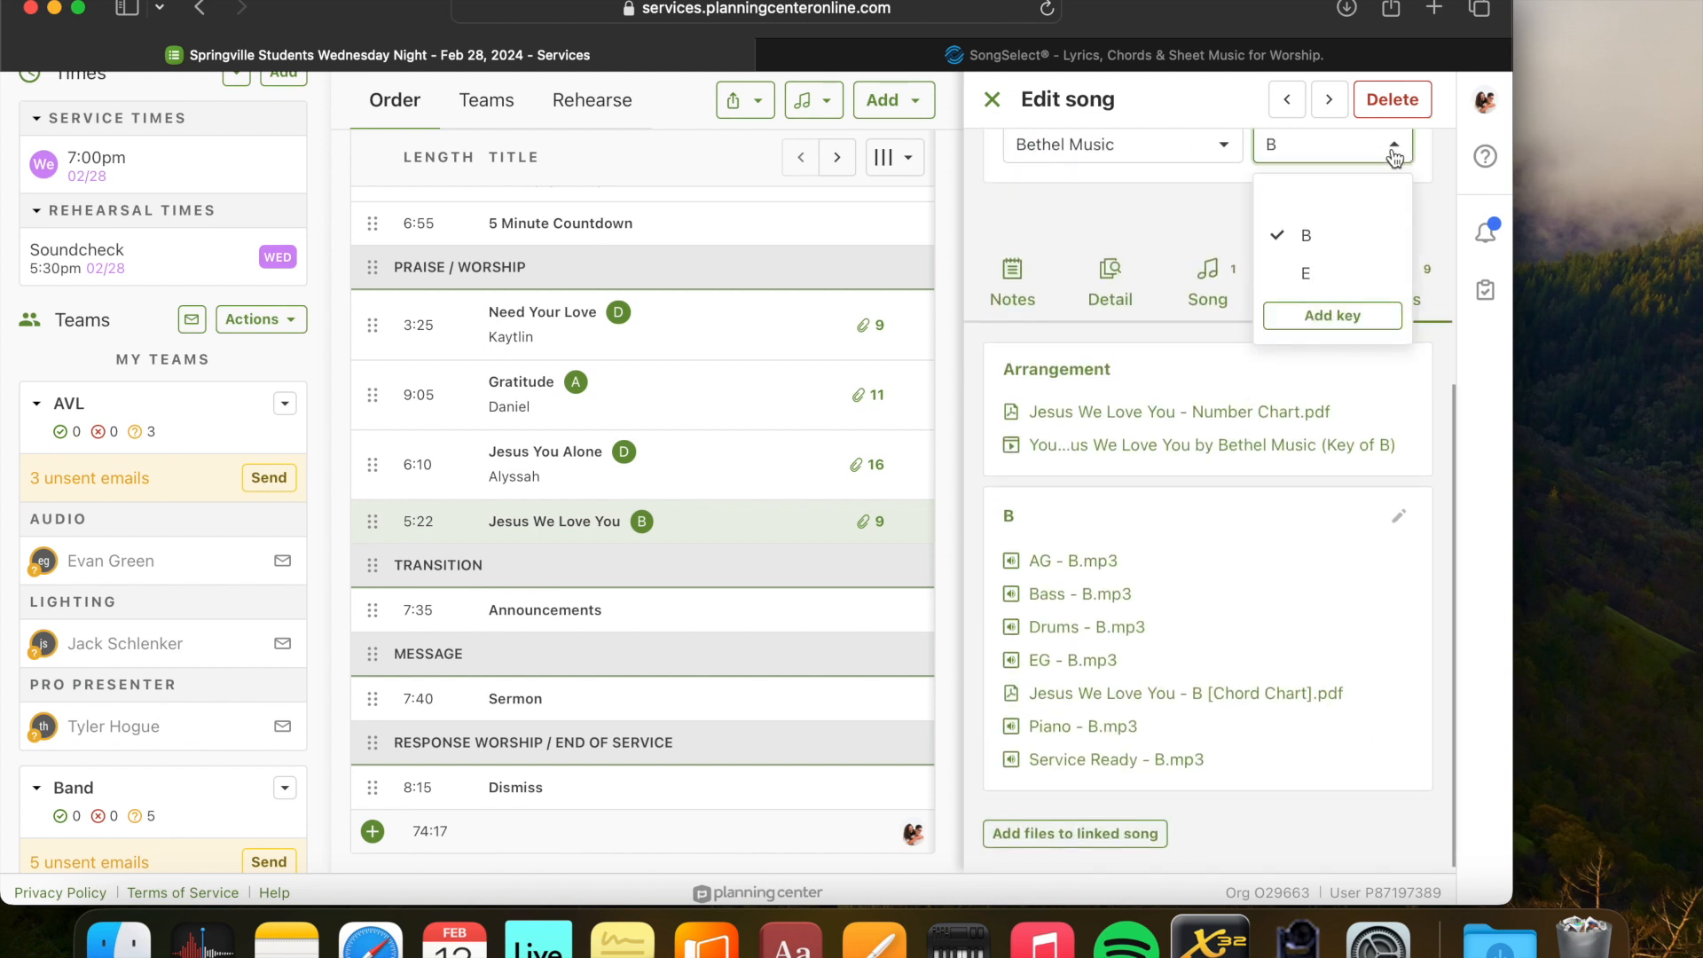
click(1349, 318)
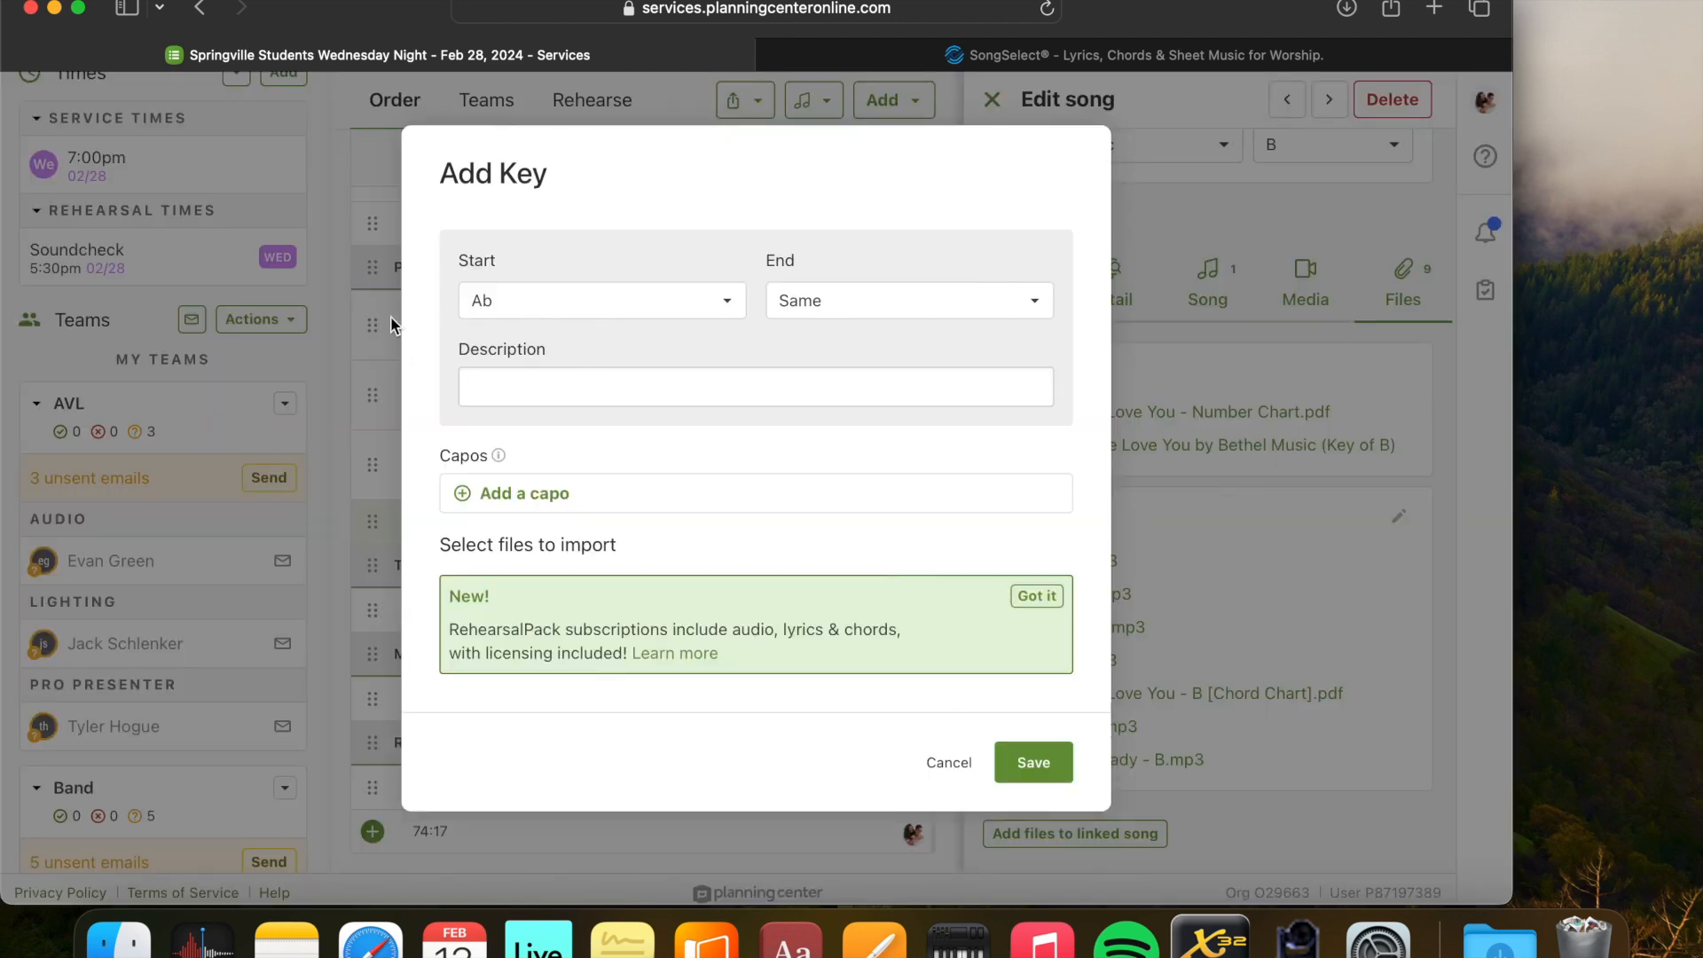
click(609, 304)
click(603, 403)
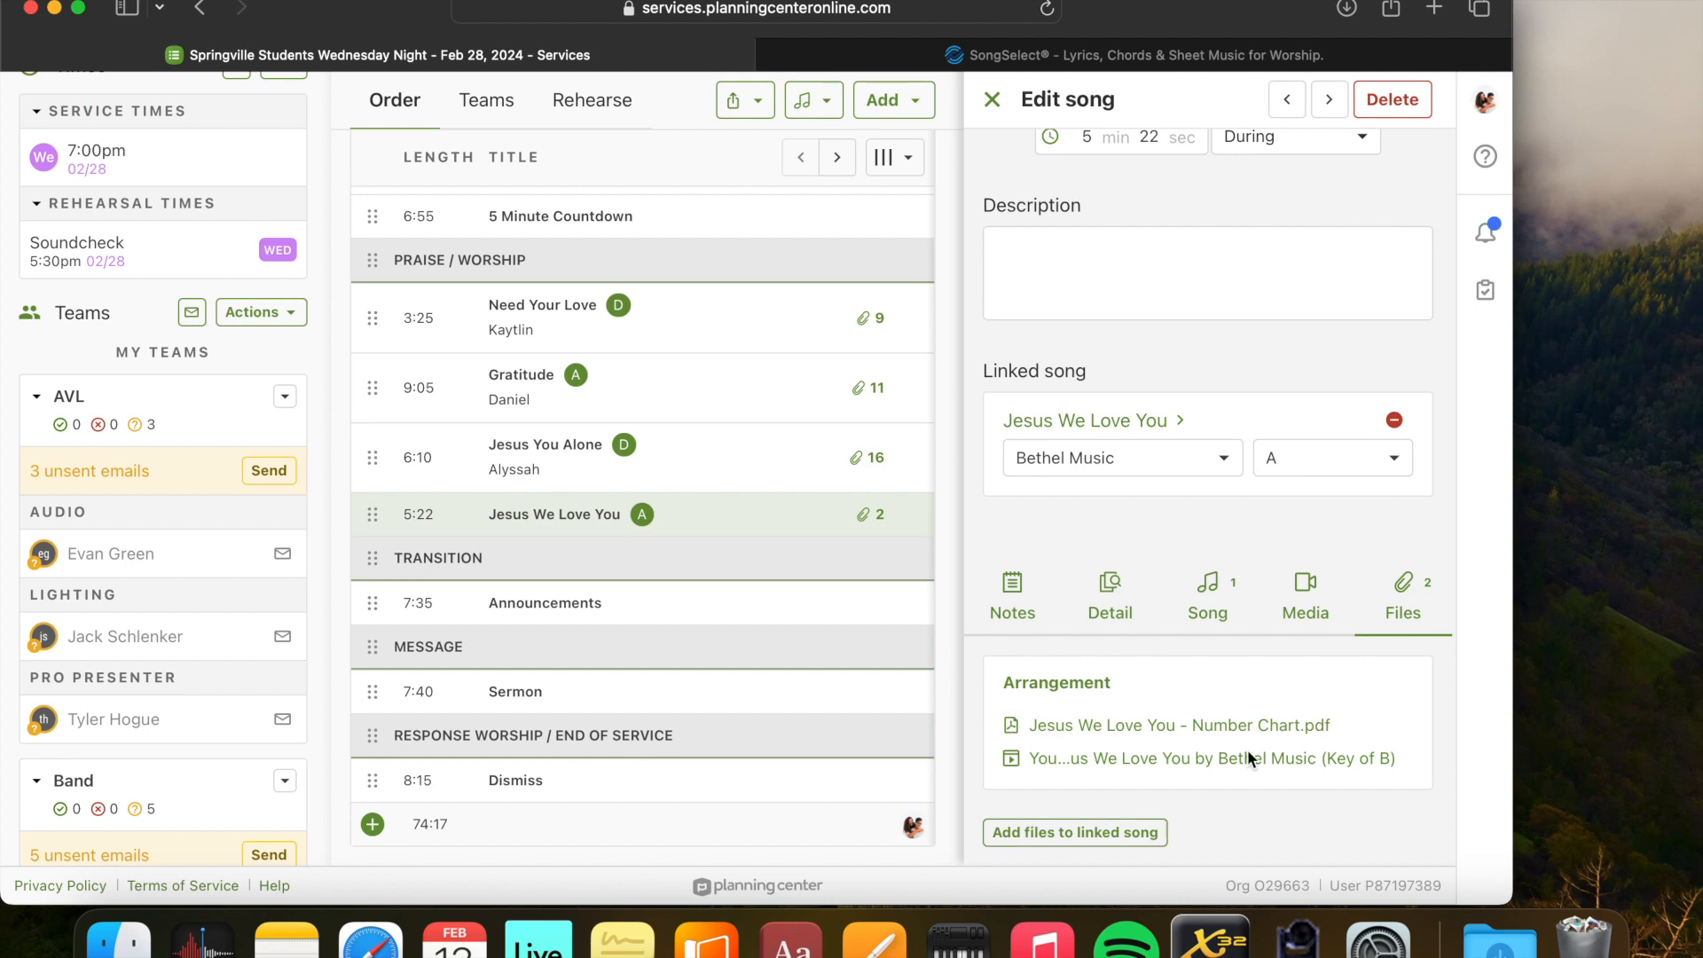
Minimize the browser and open the Jesus We Love You folder inside Song Tracks on the external drive
click(55, 8)
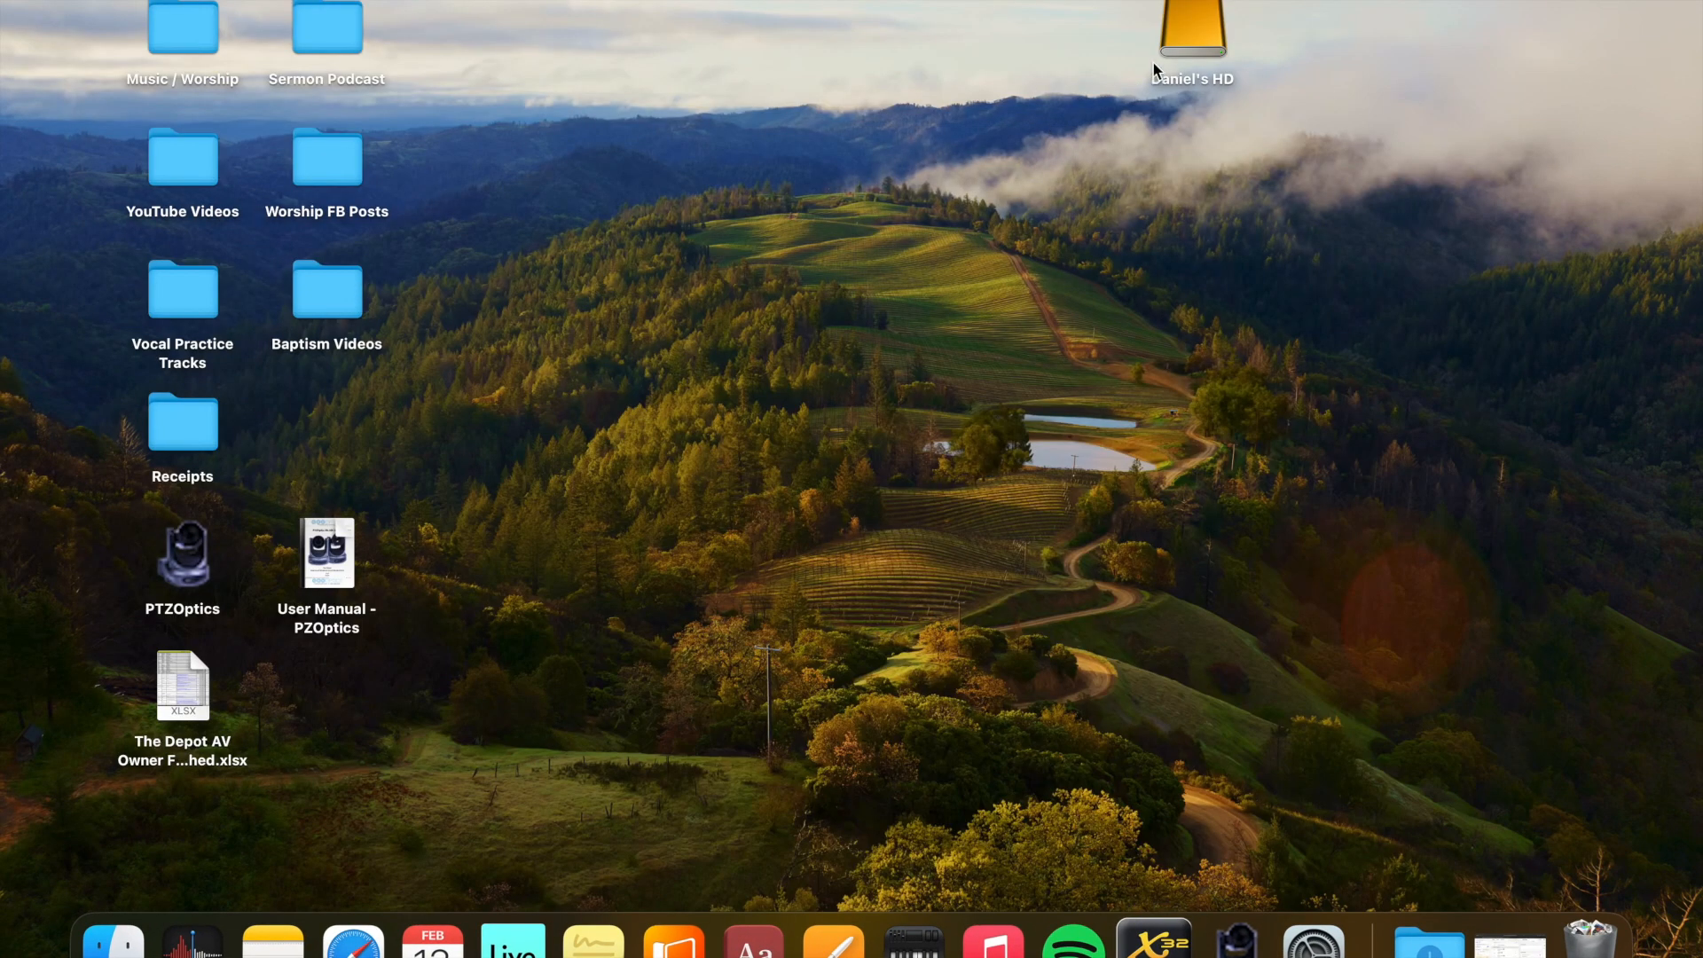
double_click(1190, 20)
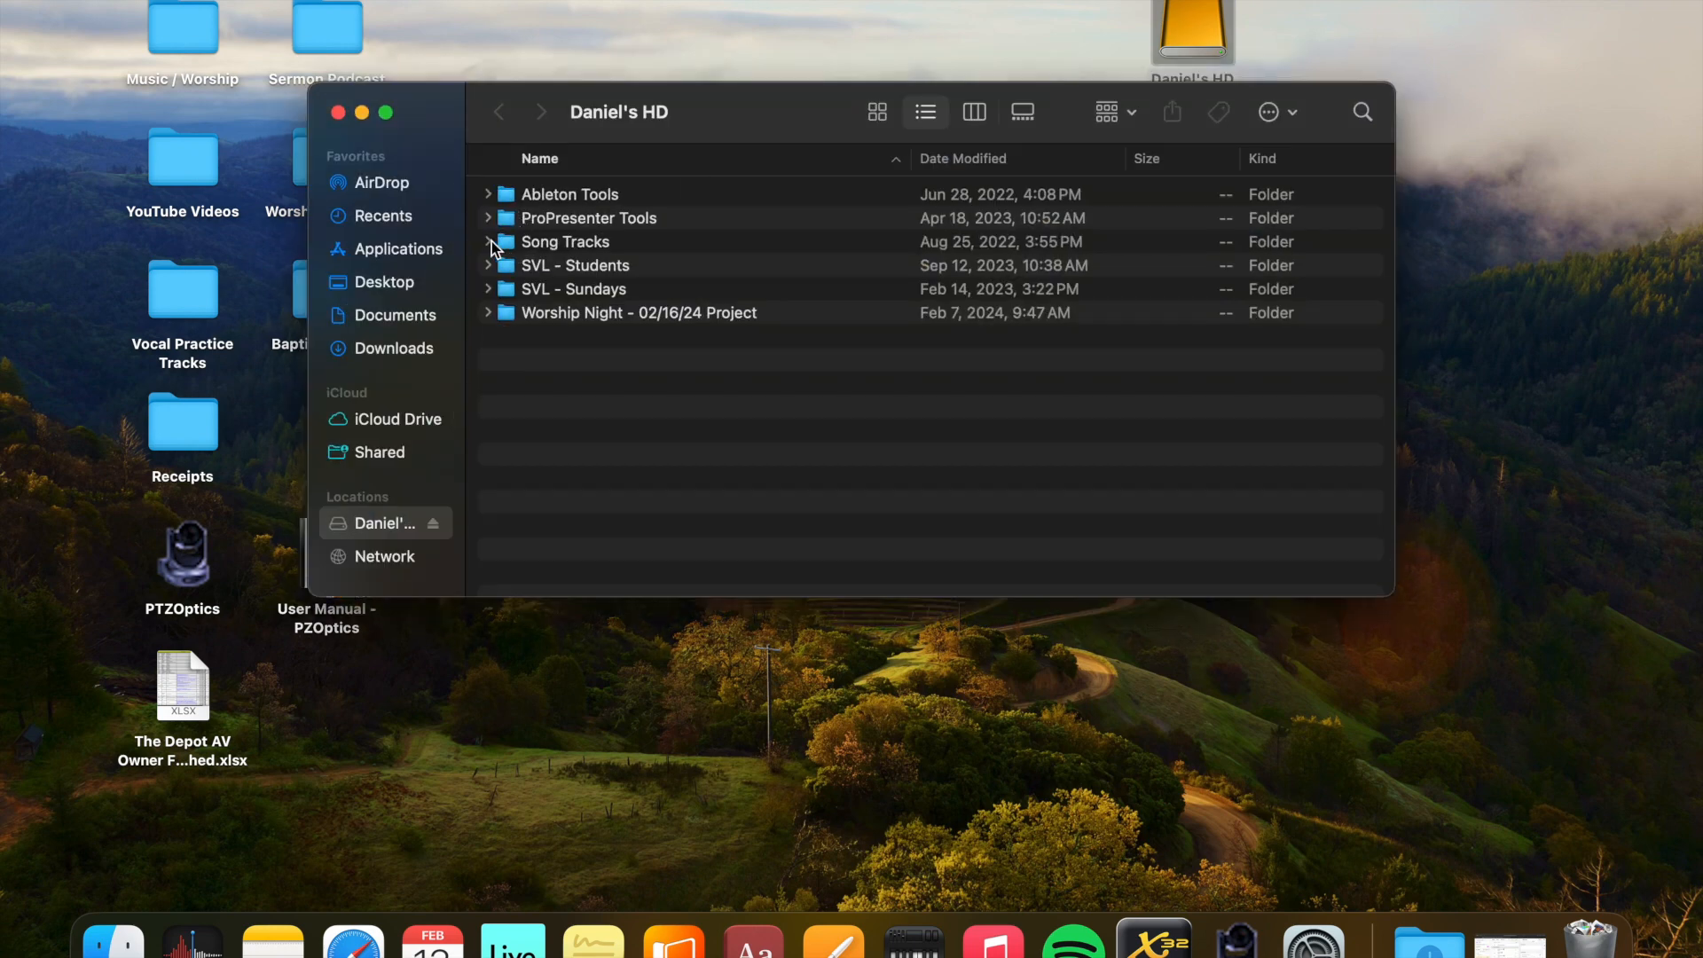
double_click(532, 242)
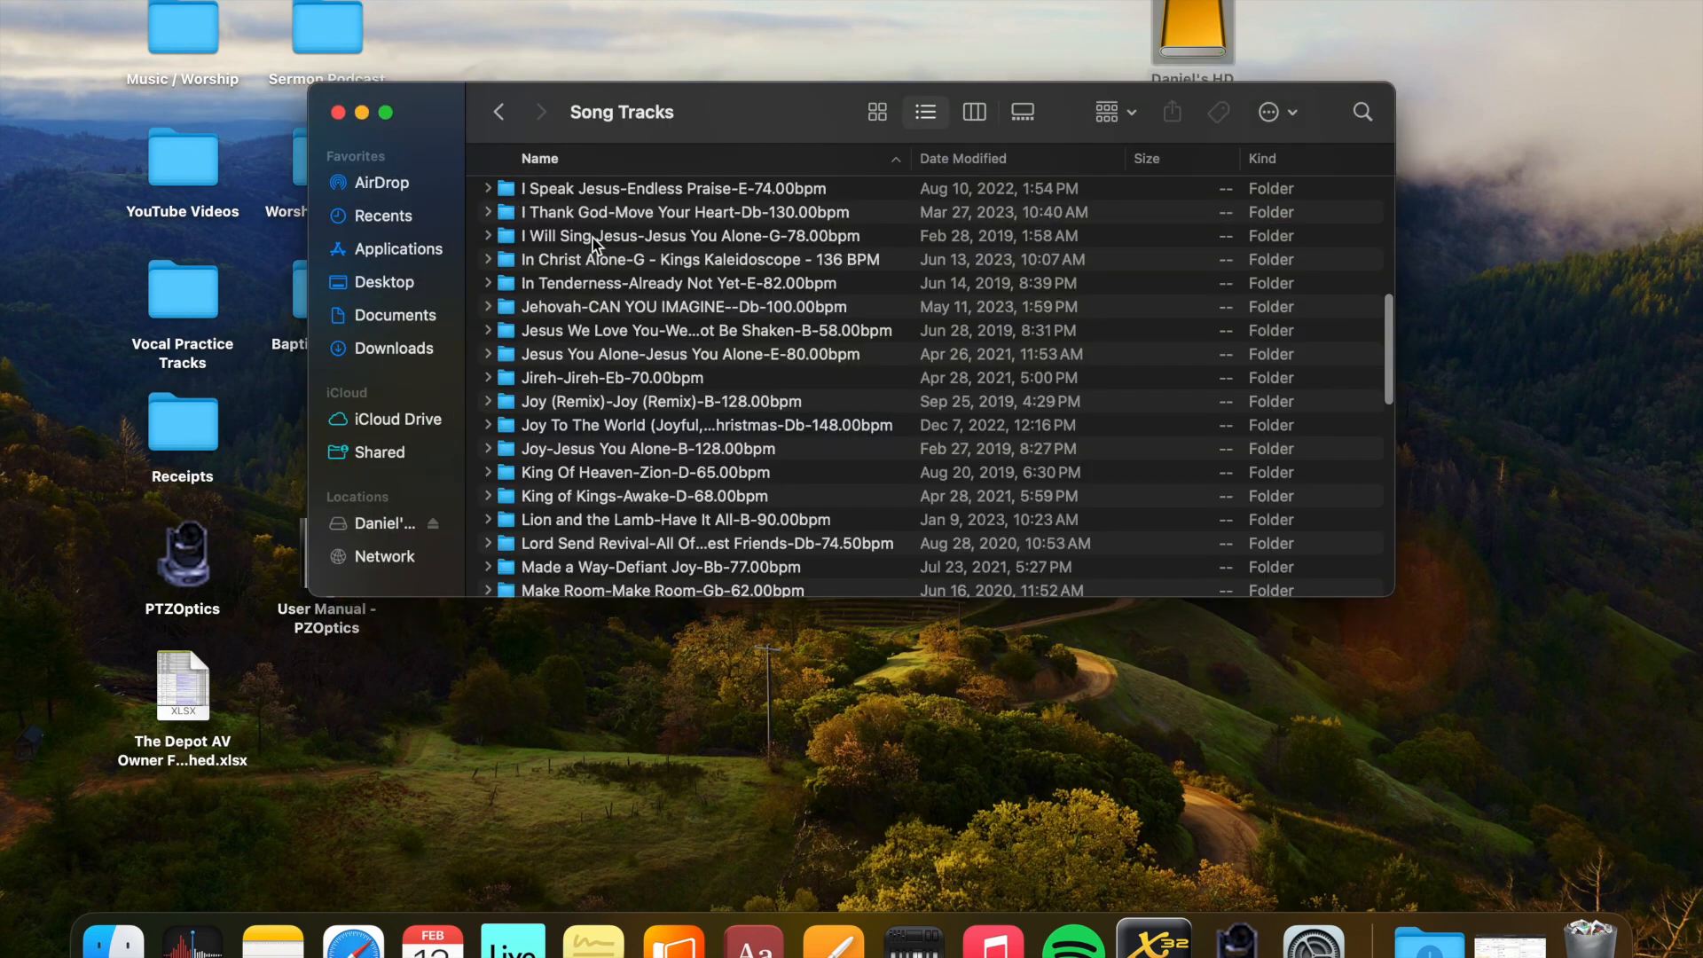
scroll(812, 244, up, 15)
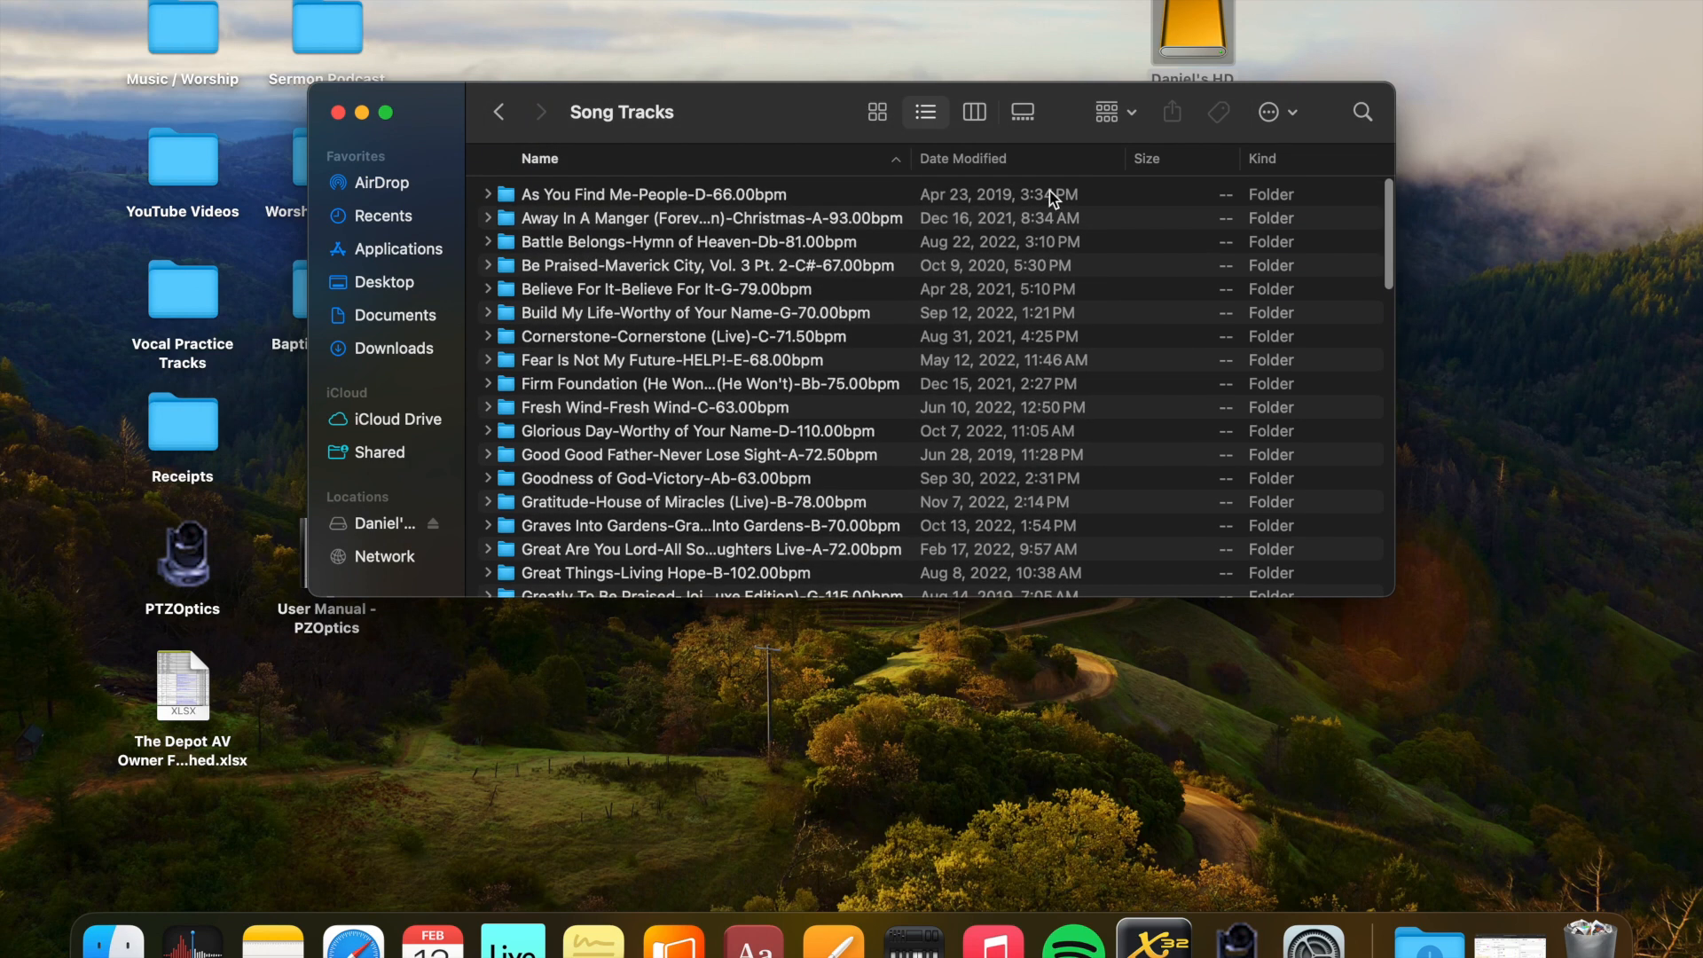
scroll(704, 457, down, 15)
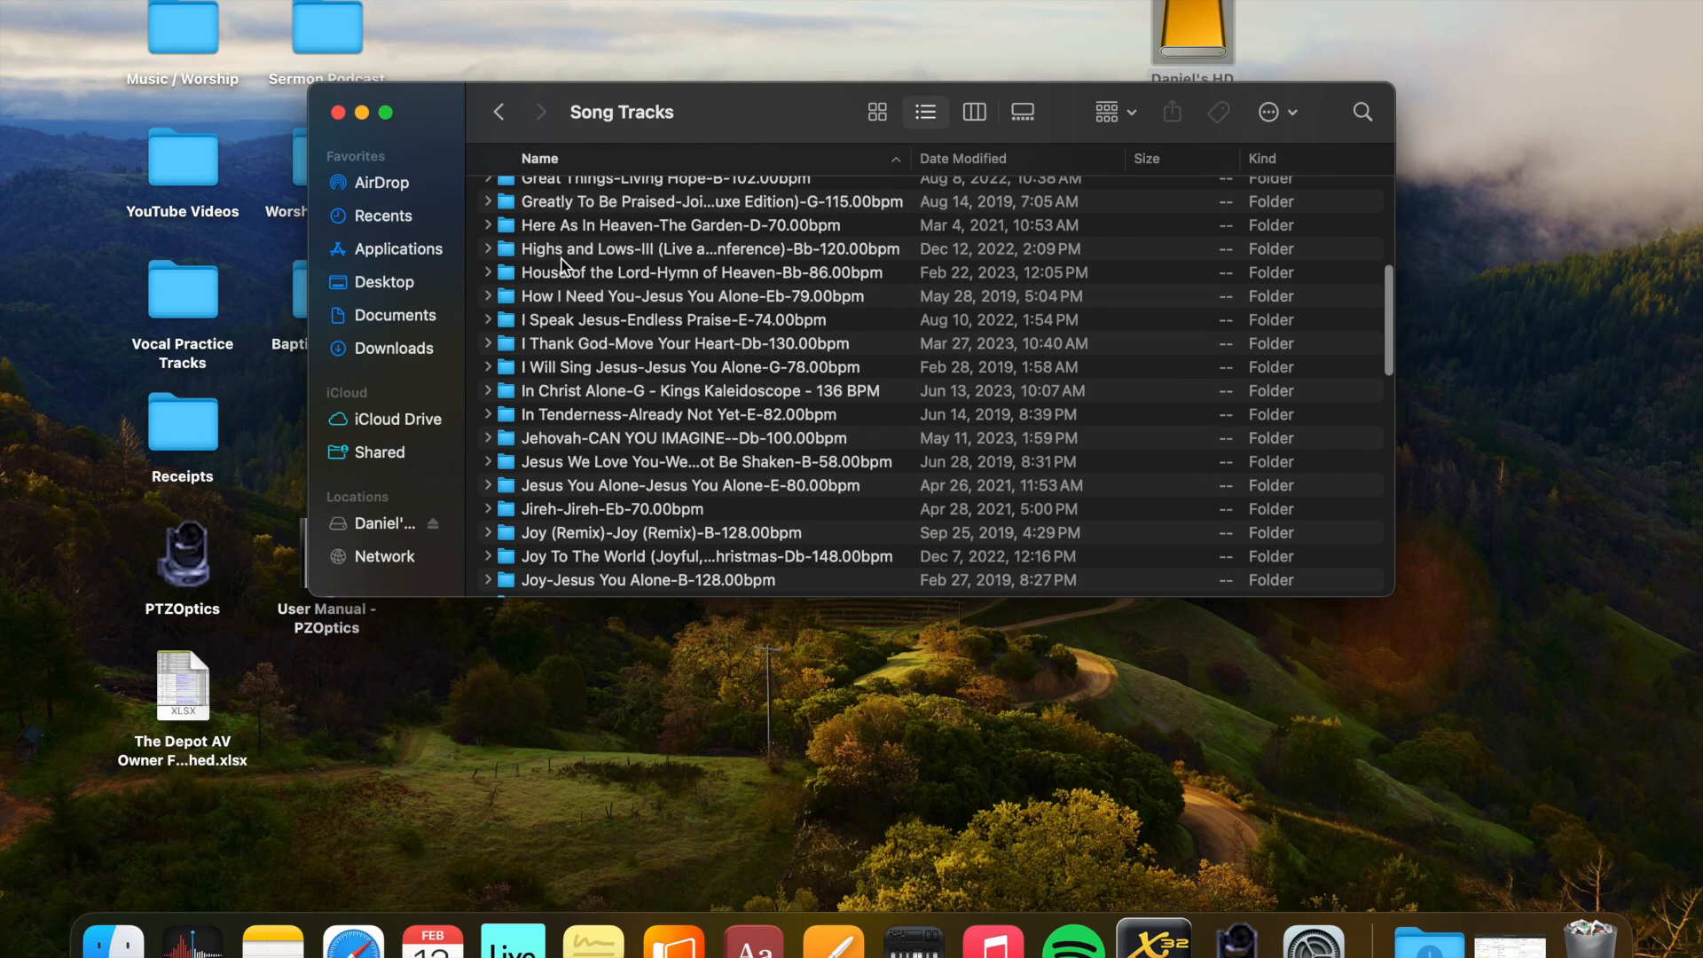
scroll(575, 293, up, 2)
scroll(562, 326, down, 3)
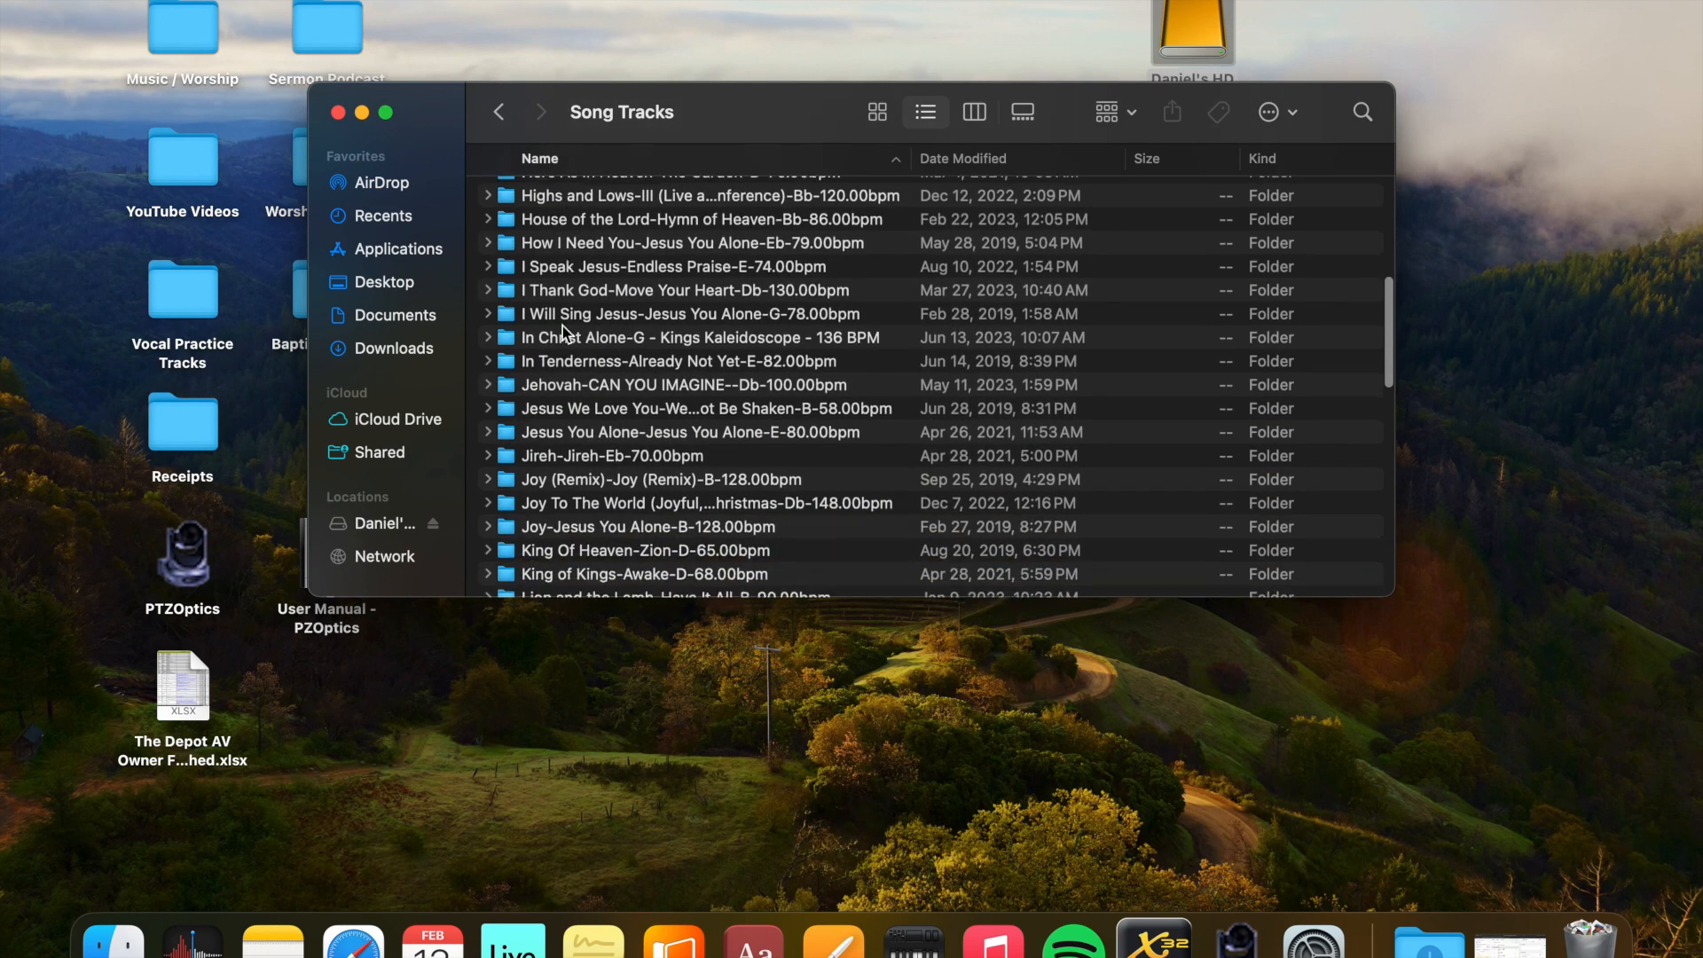
double_click(660, 408)
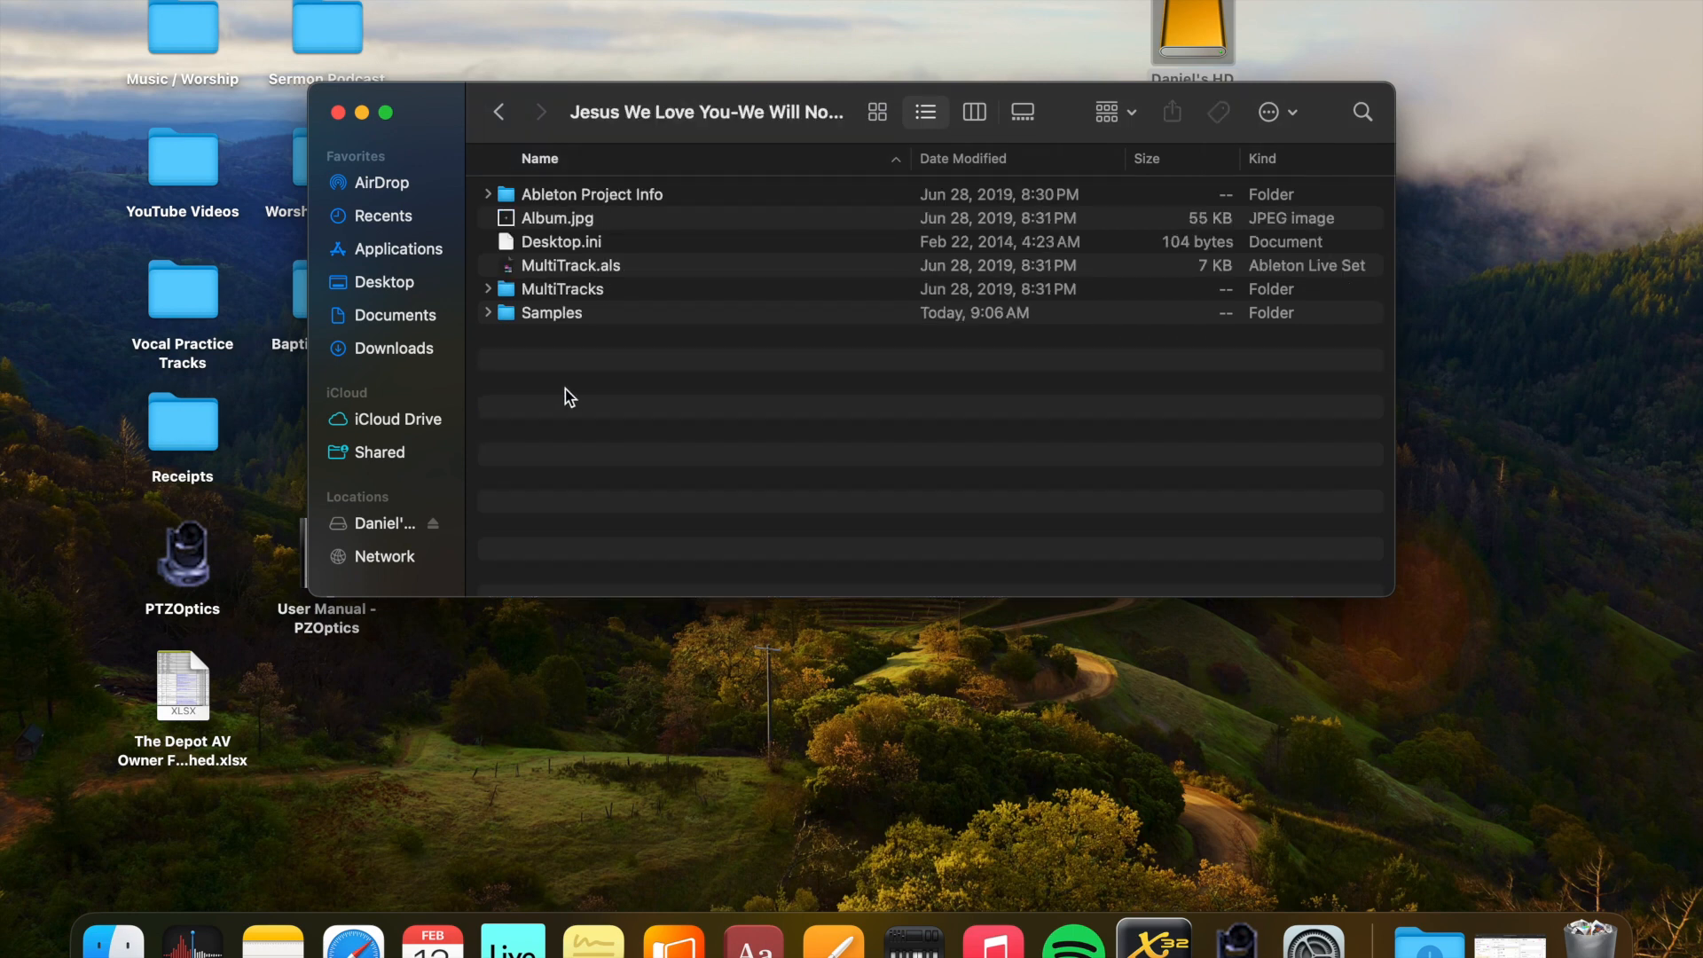
Open the song's MultiTrack.als set in Ableton Live and let Live repair the document
double_click(586, 266)
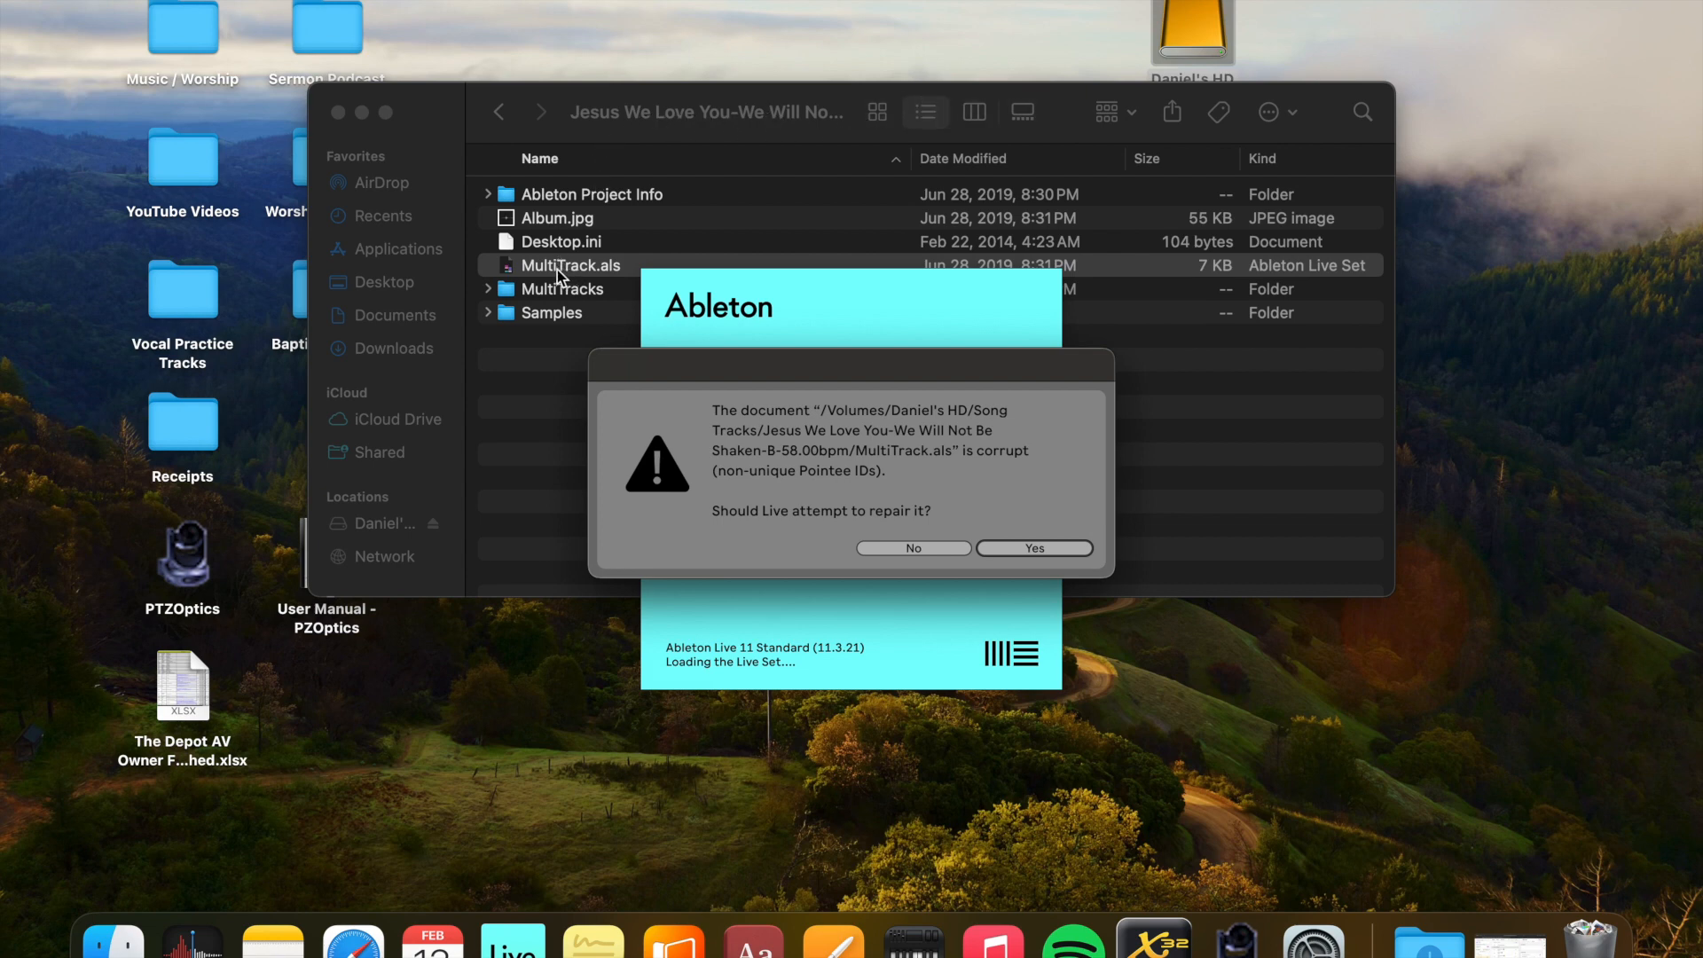
click(1047, 550)
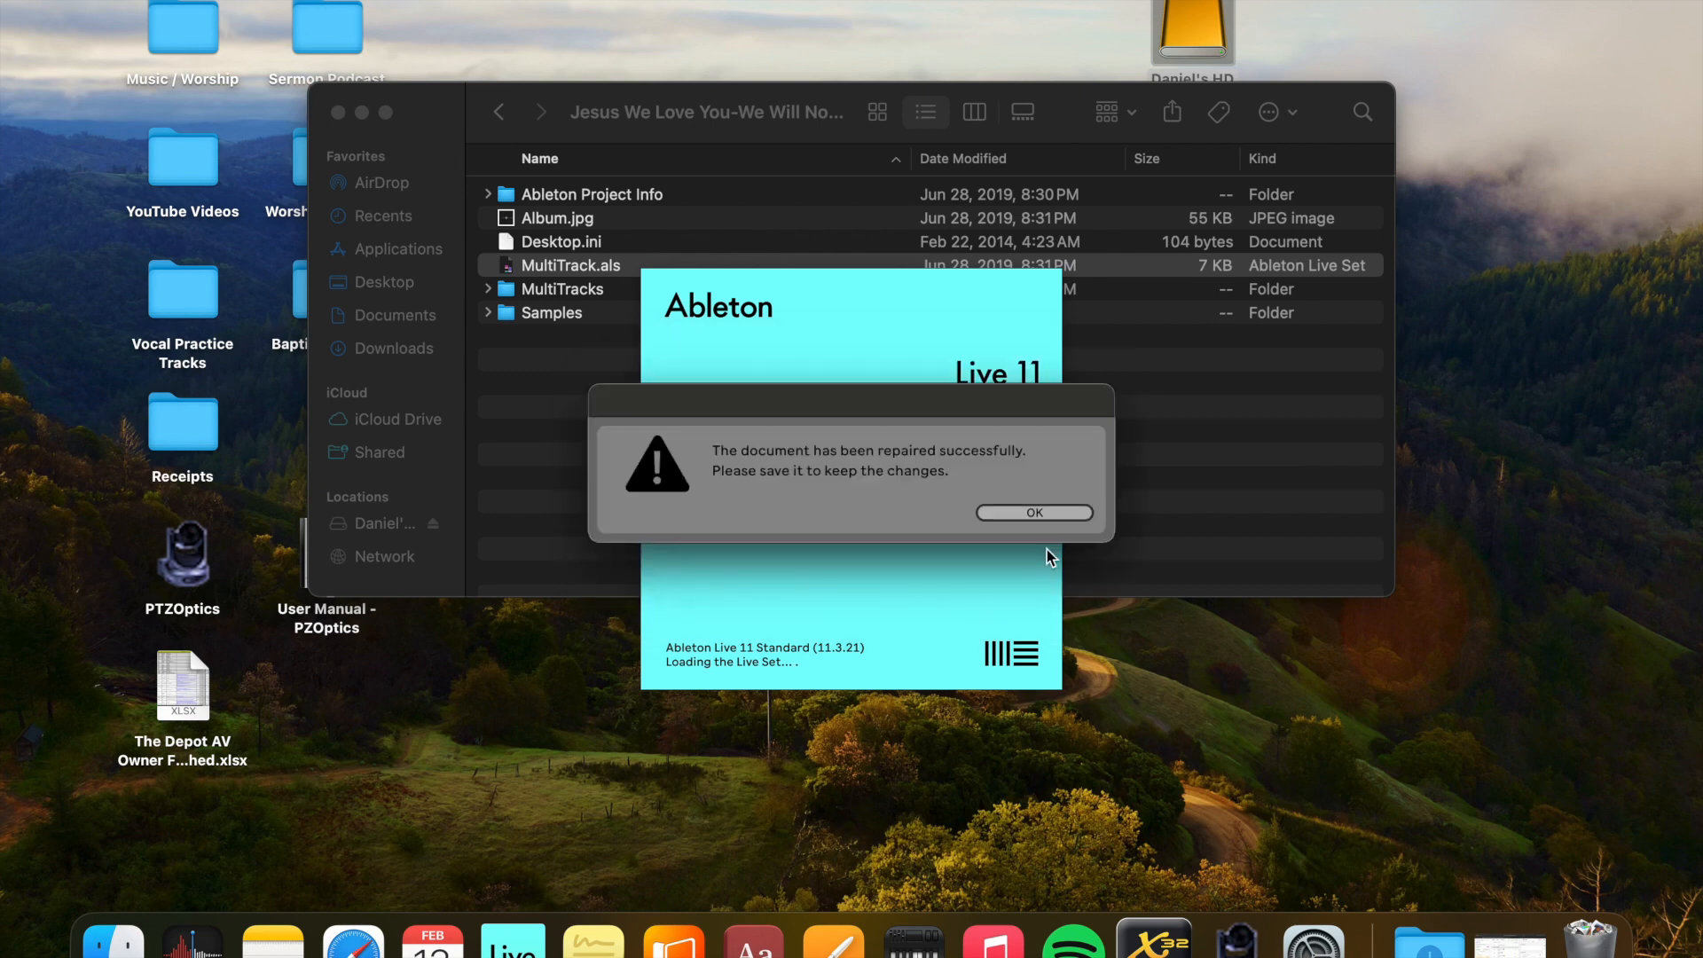
click(1047, 513)
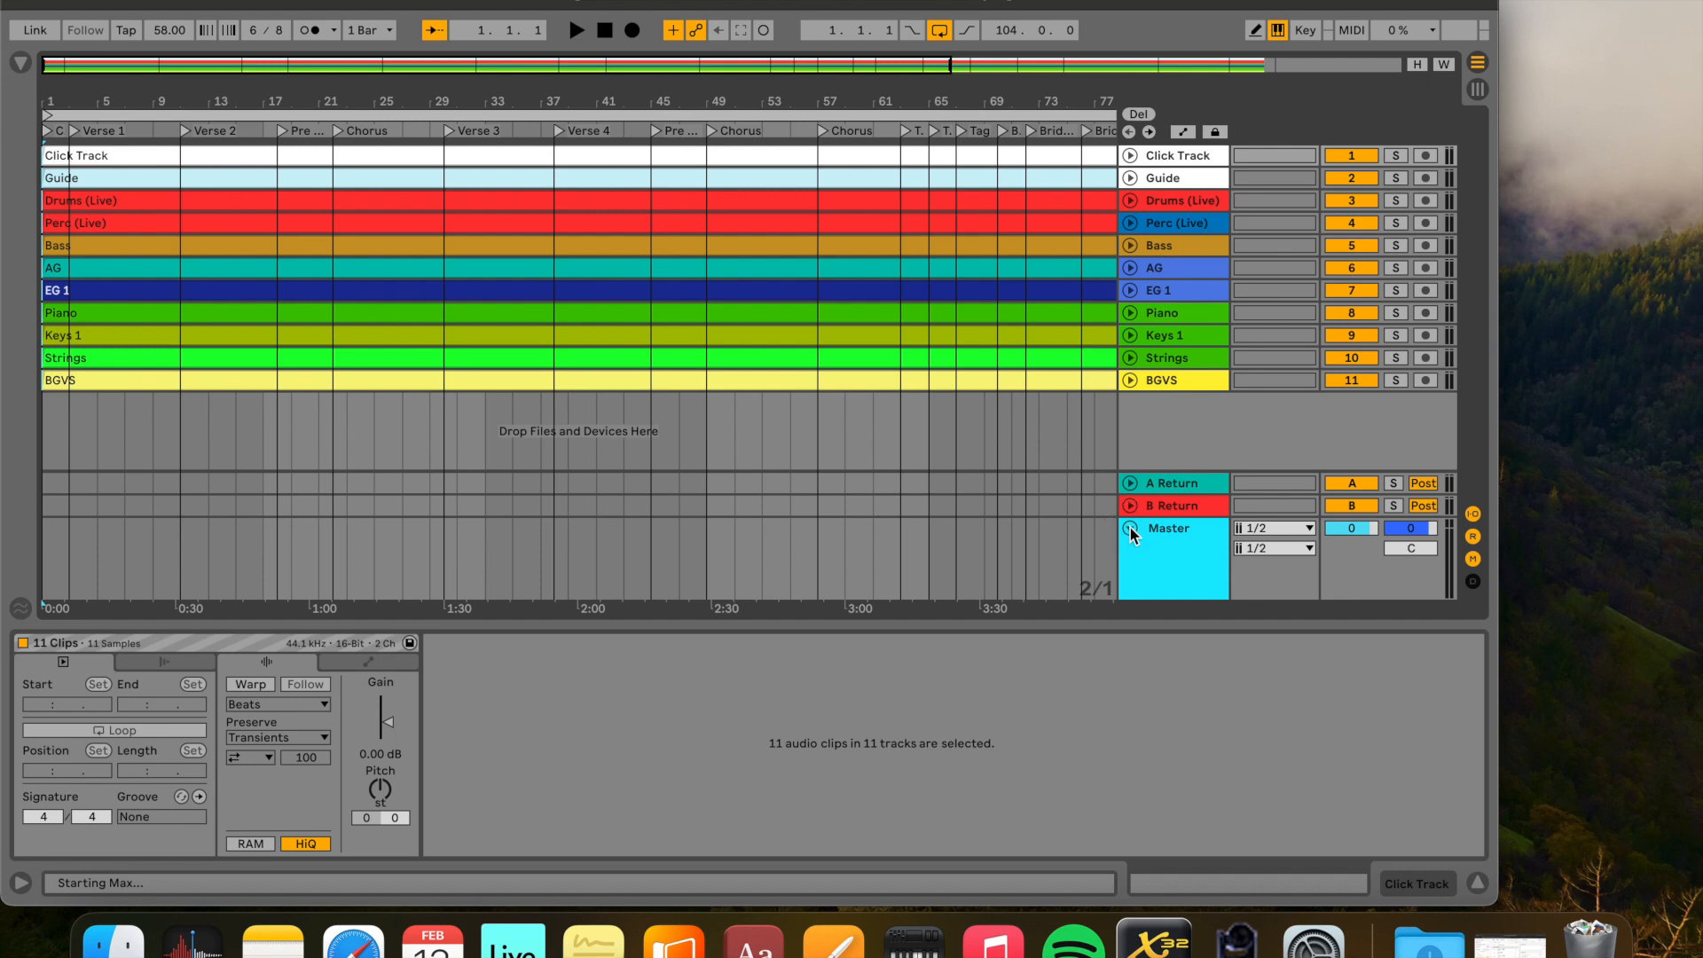
Unfold all tracks from BGVS up to Click Track to show their waveforms, and hide the clip detail view
click(1133, 381)
click(1133, 360)
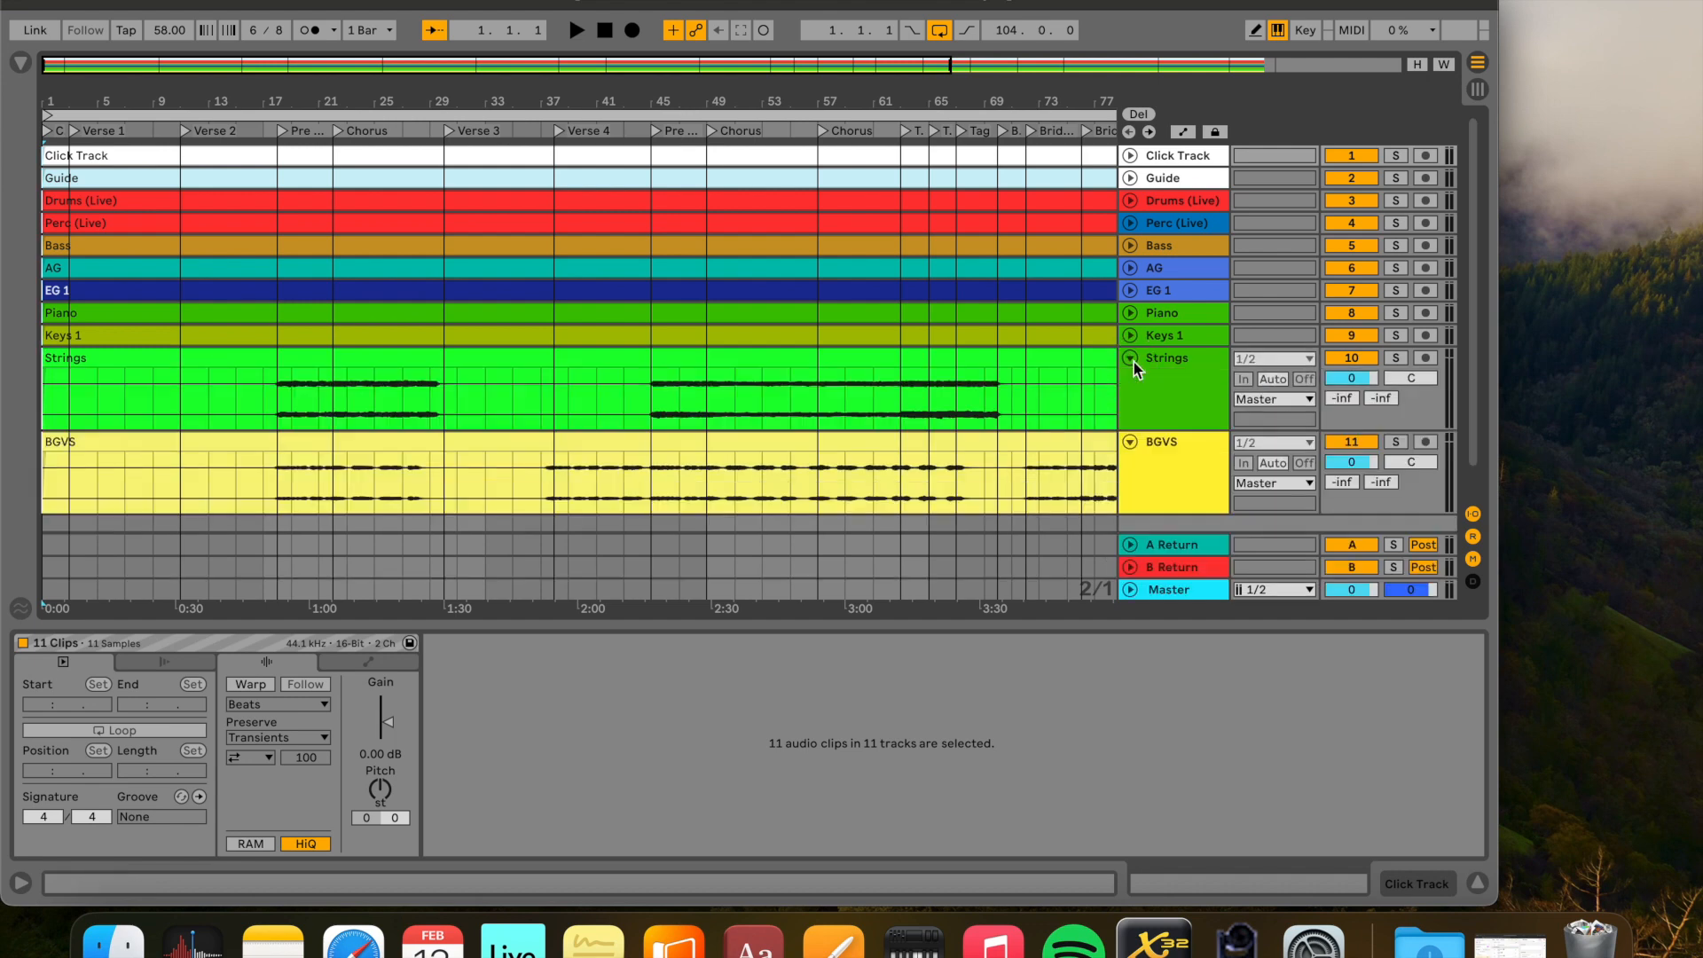
click(1132, 335)
click(1132, 303)
click(1131, 312)
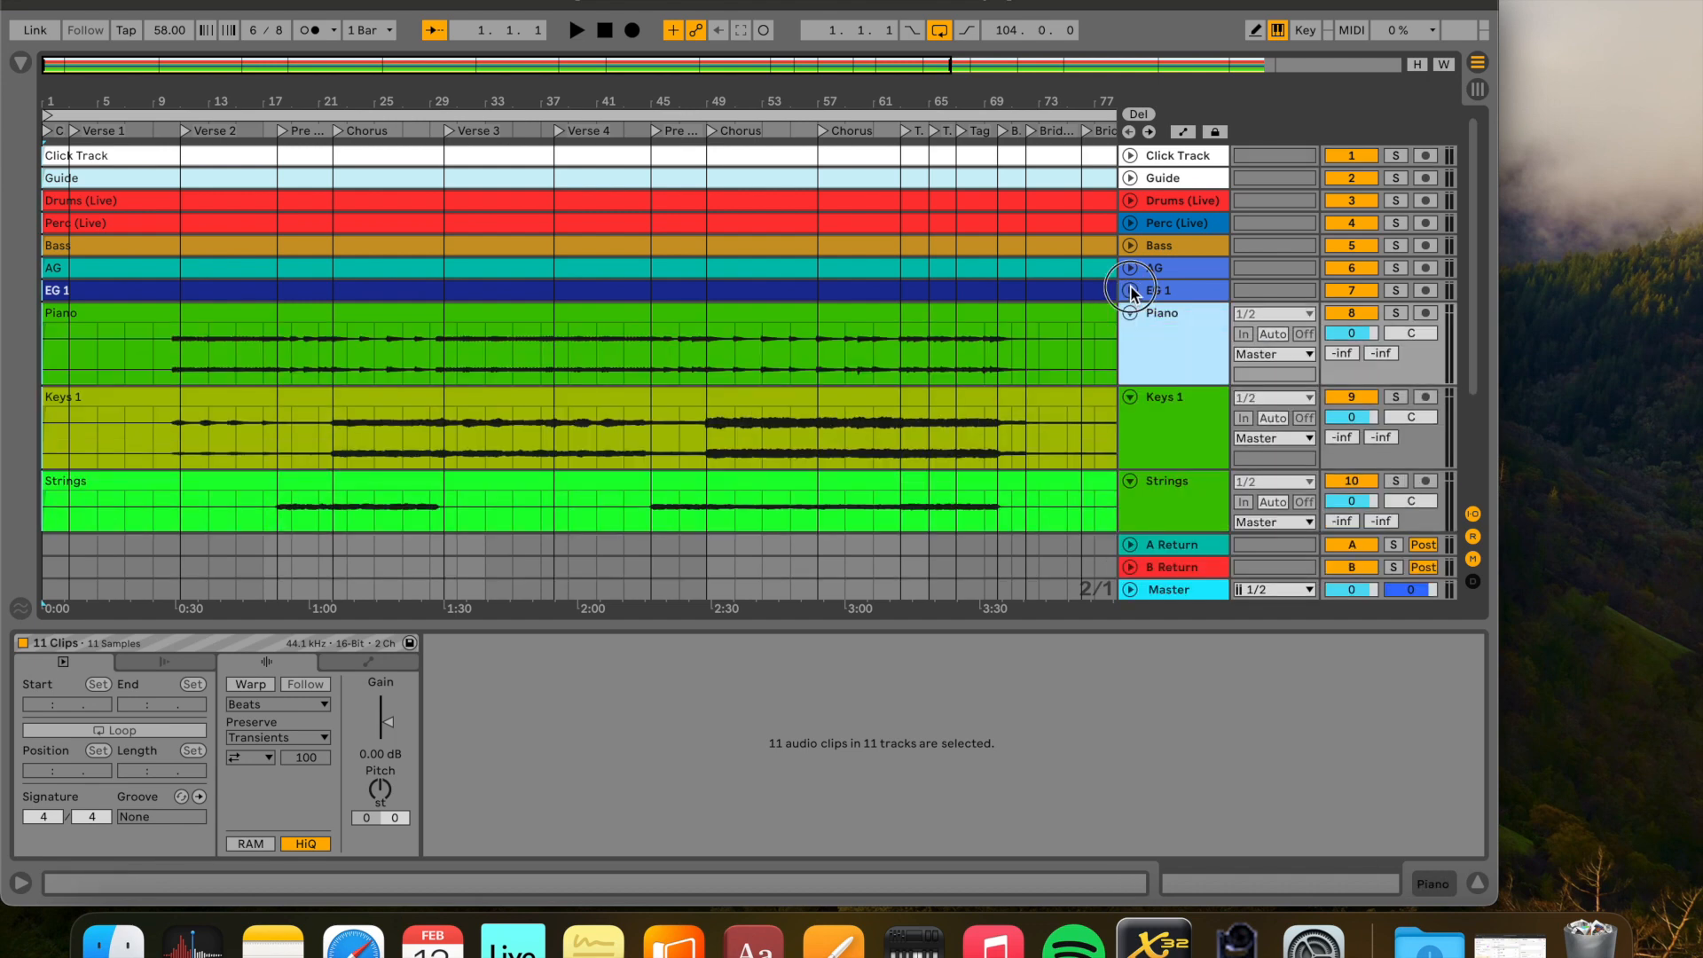
click(1131, 290)
click(1131, 267)
click(1131, 246)
click(1131, 222)
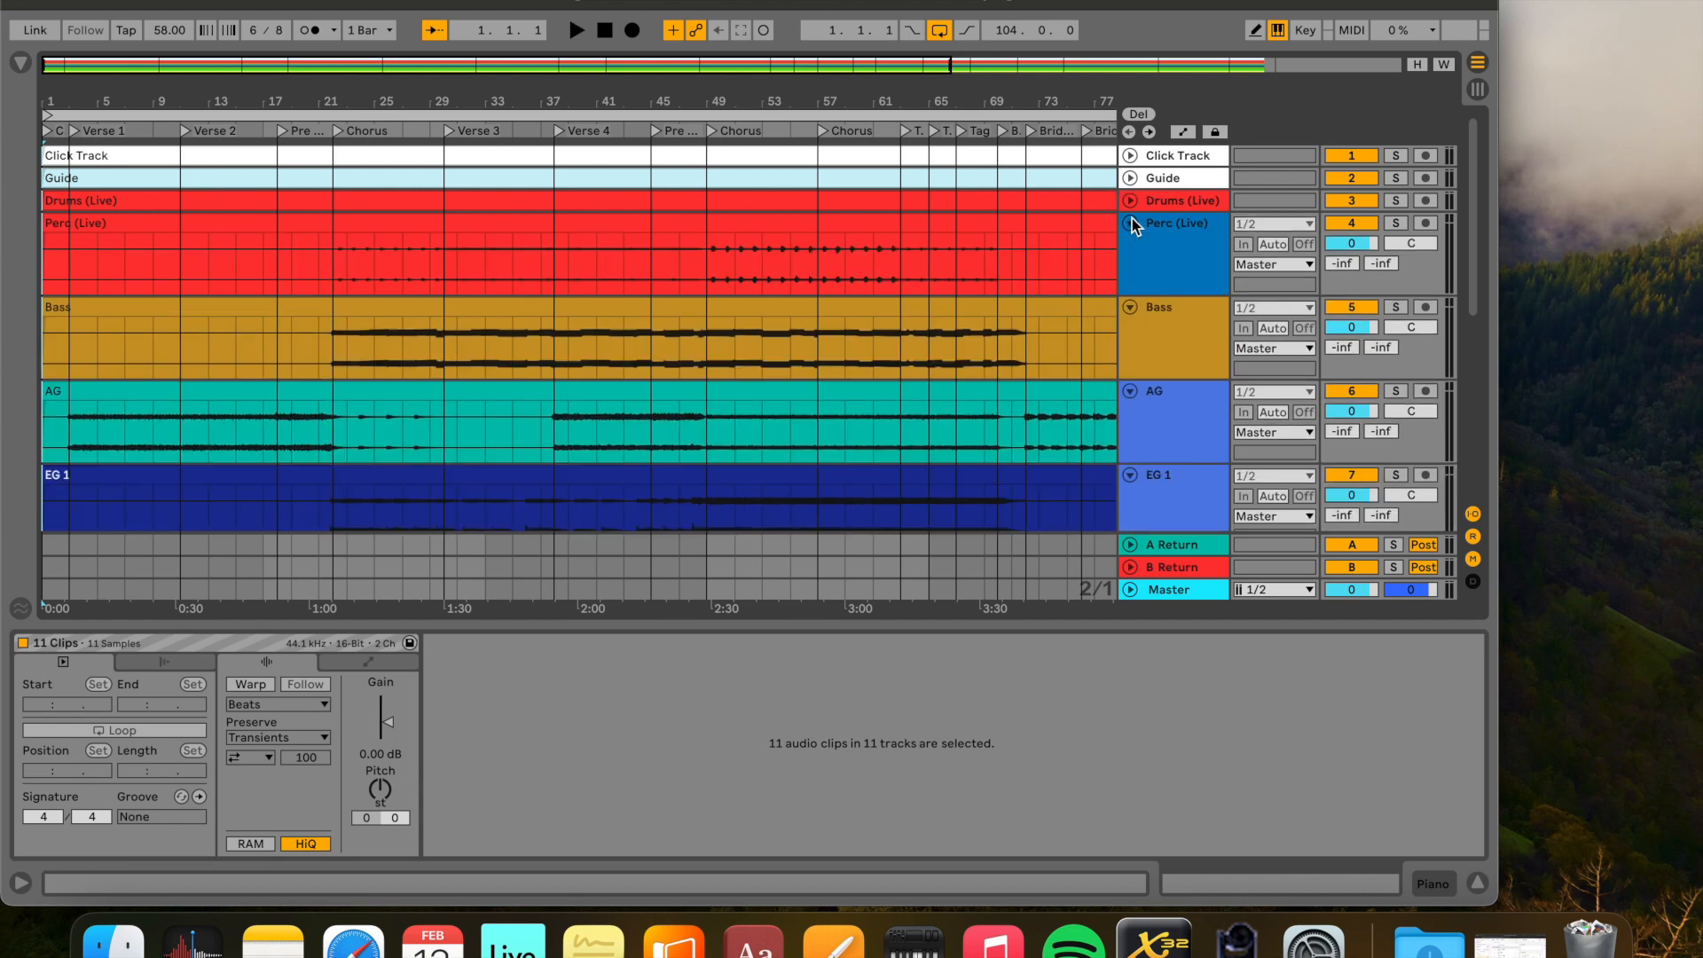
click(1131, 201)
click(1132, 178)
click(1131, 155)
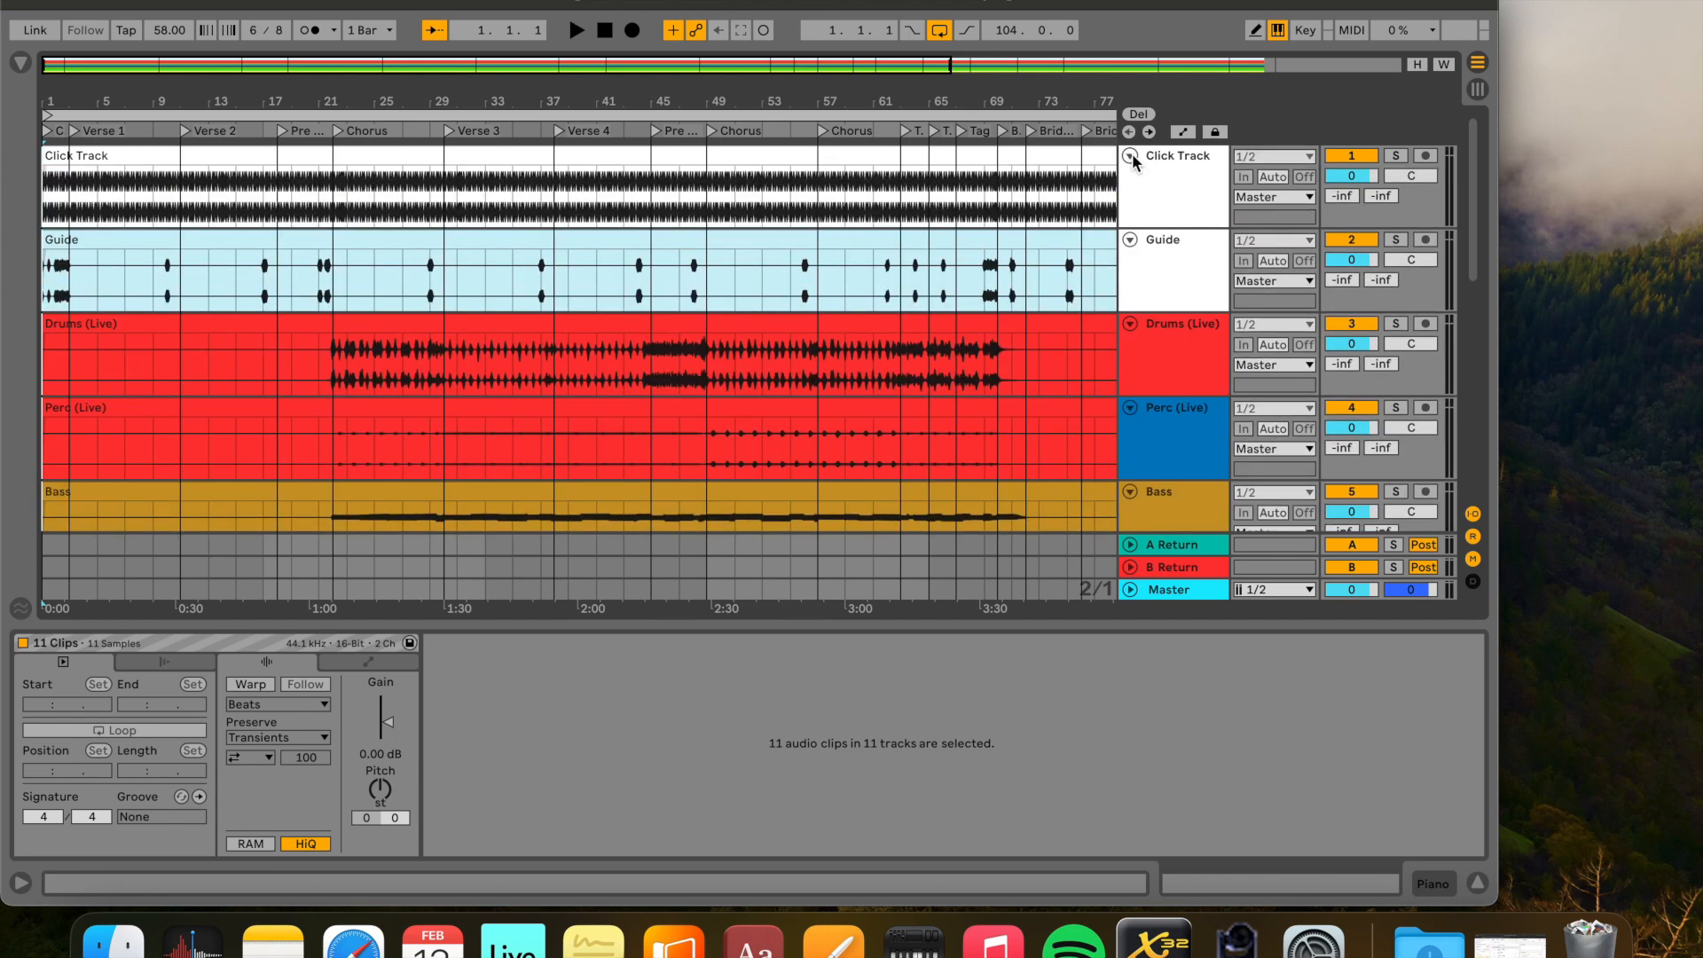
click(1478, 884)
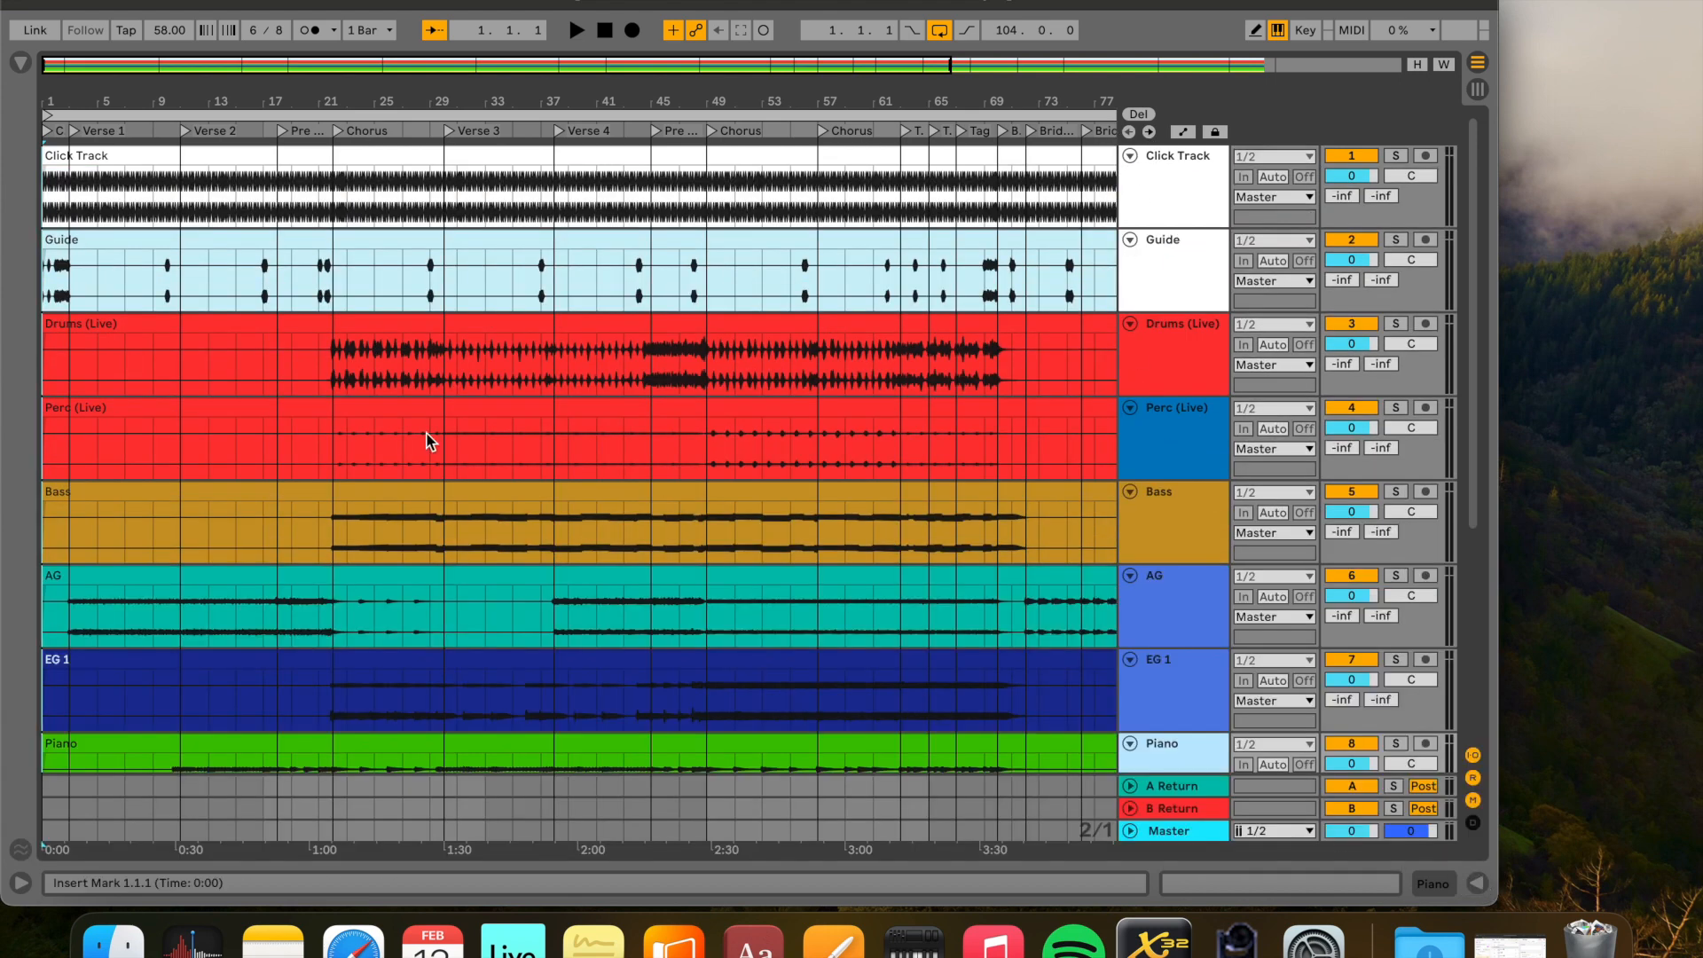
Assign the computer key 1 to the Count Off locator at the start of the song
scroll(165, 240, up, 8)
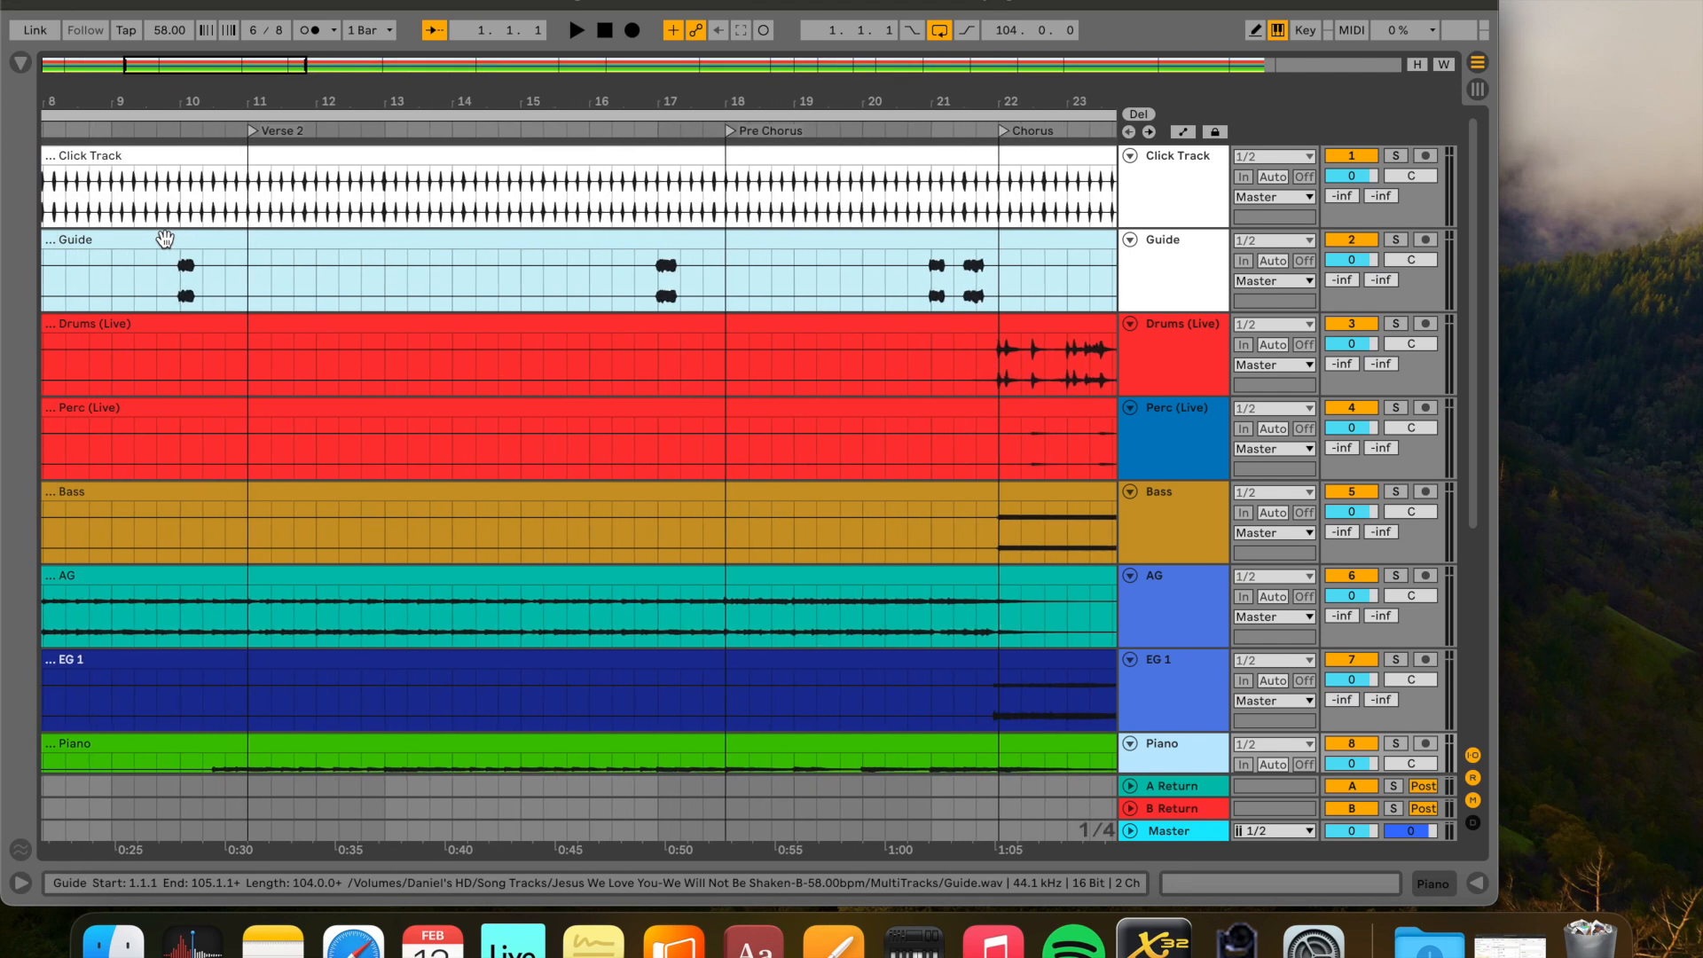
scroll(165, 240, left, 6)
click(49, 133)
key(super+k)
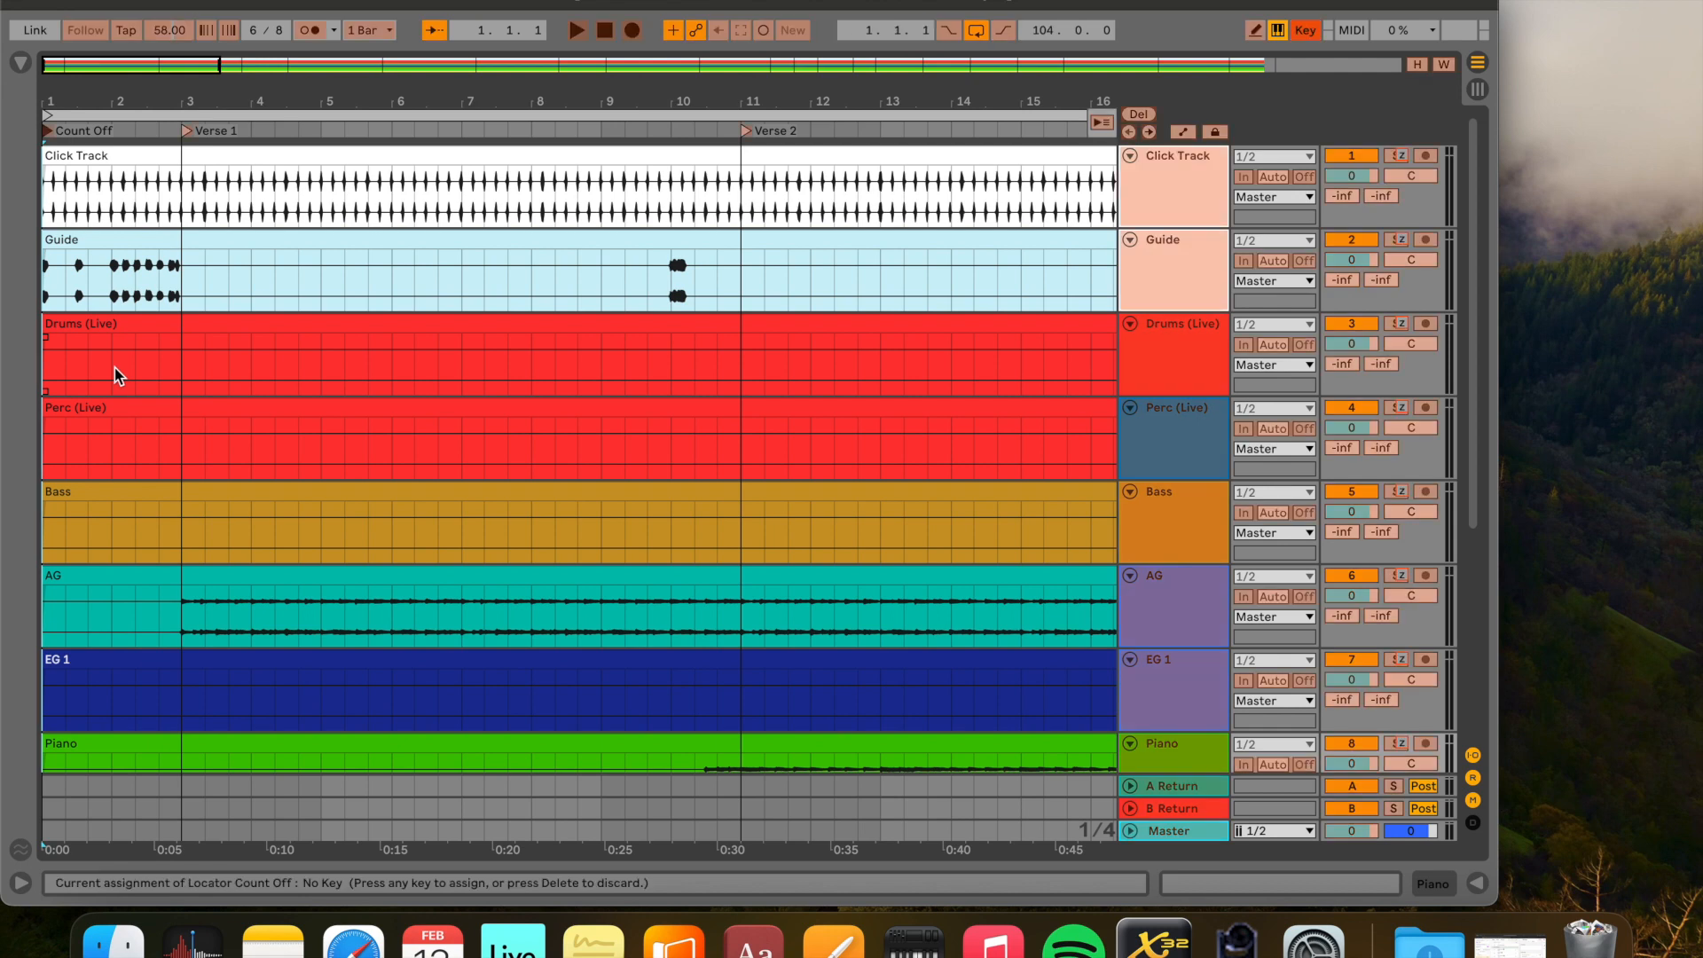
key(1)
key(super+k)
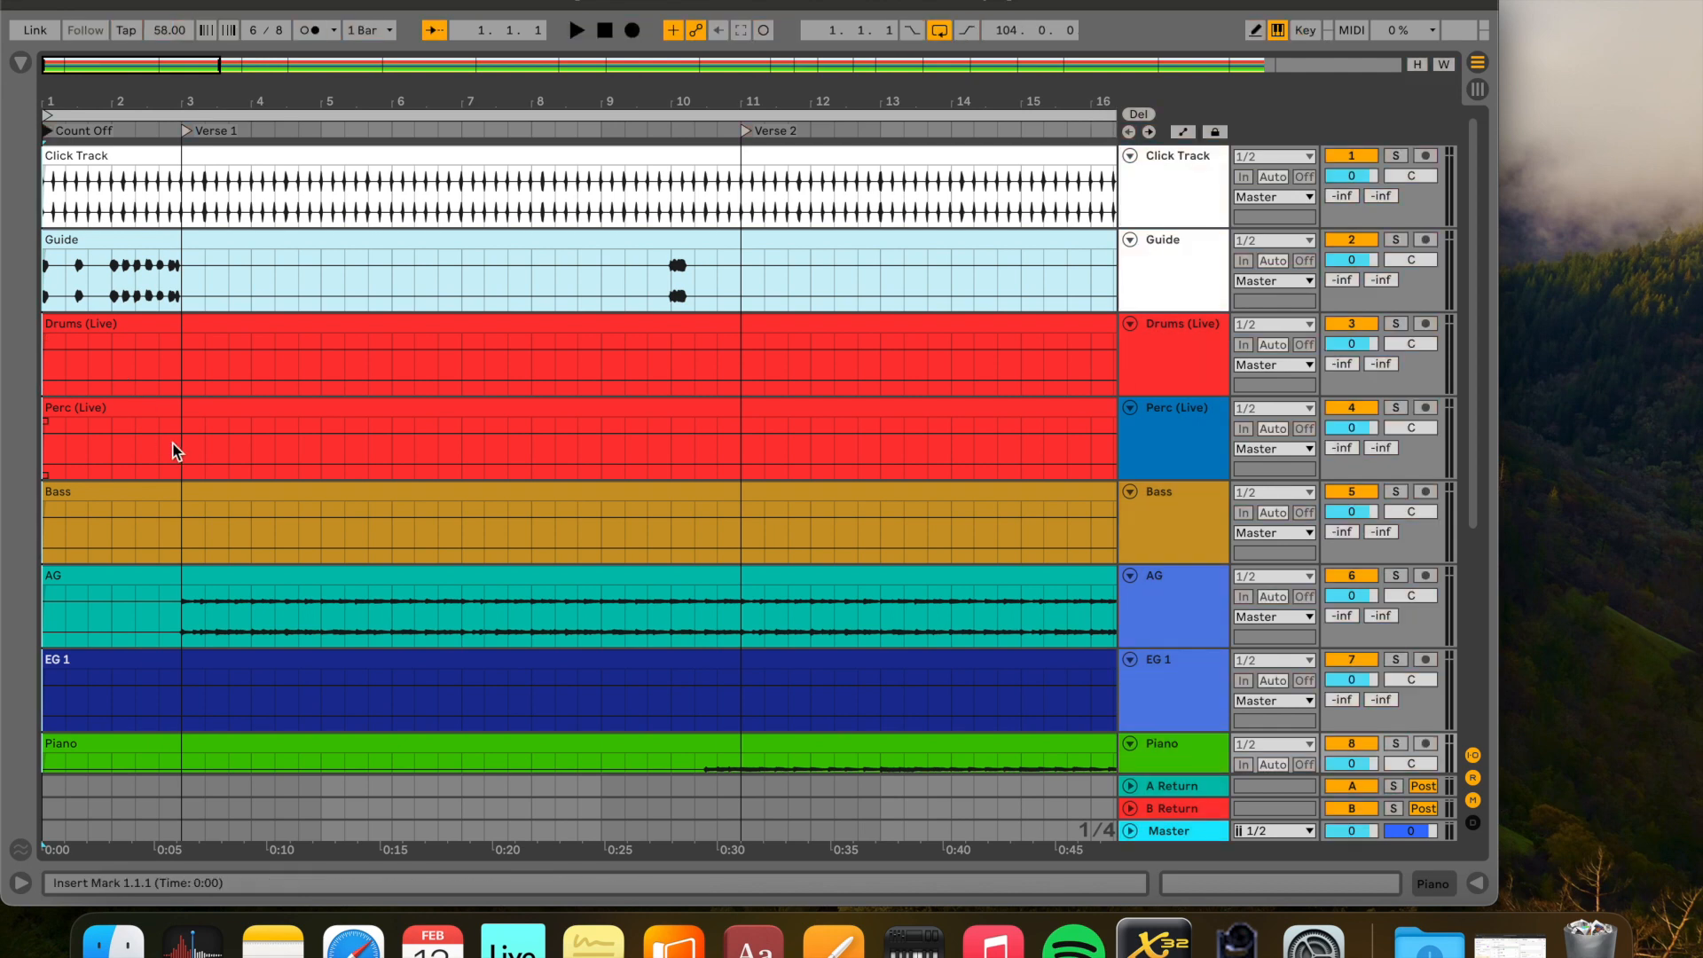
Play the song from the count off into Verse 1 to hear it in its original key, and stop playback
click(425, 257)
key(z)
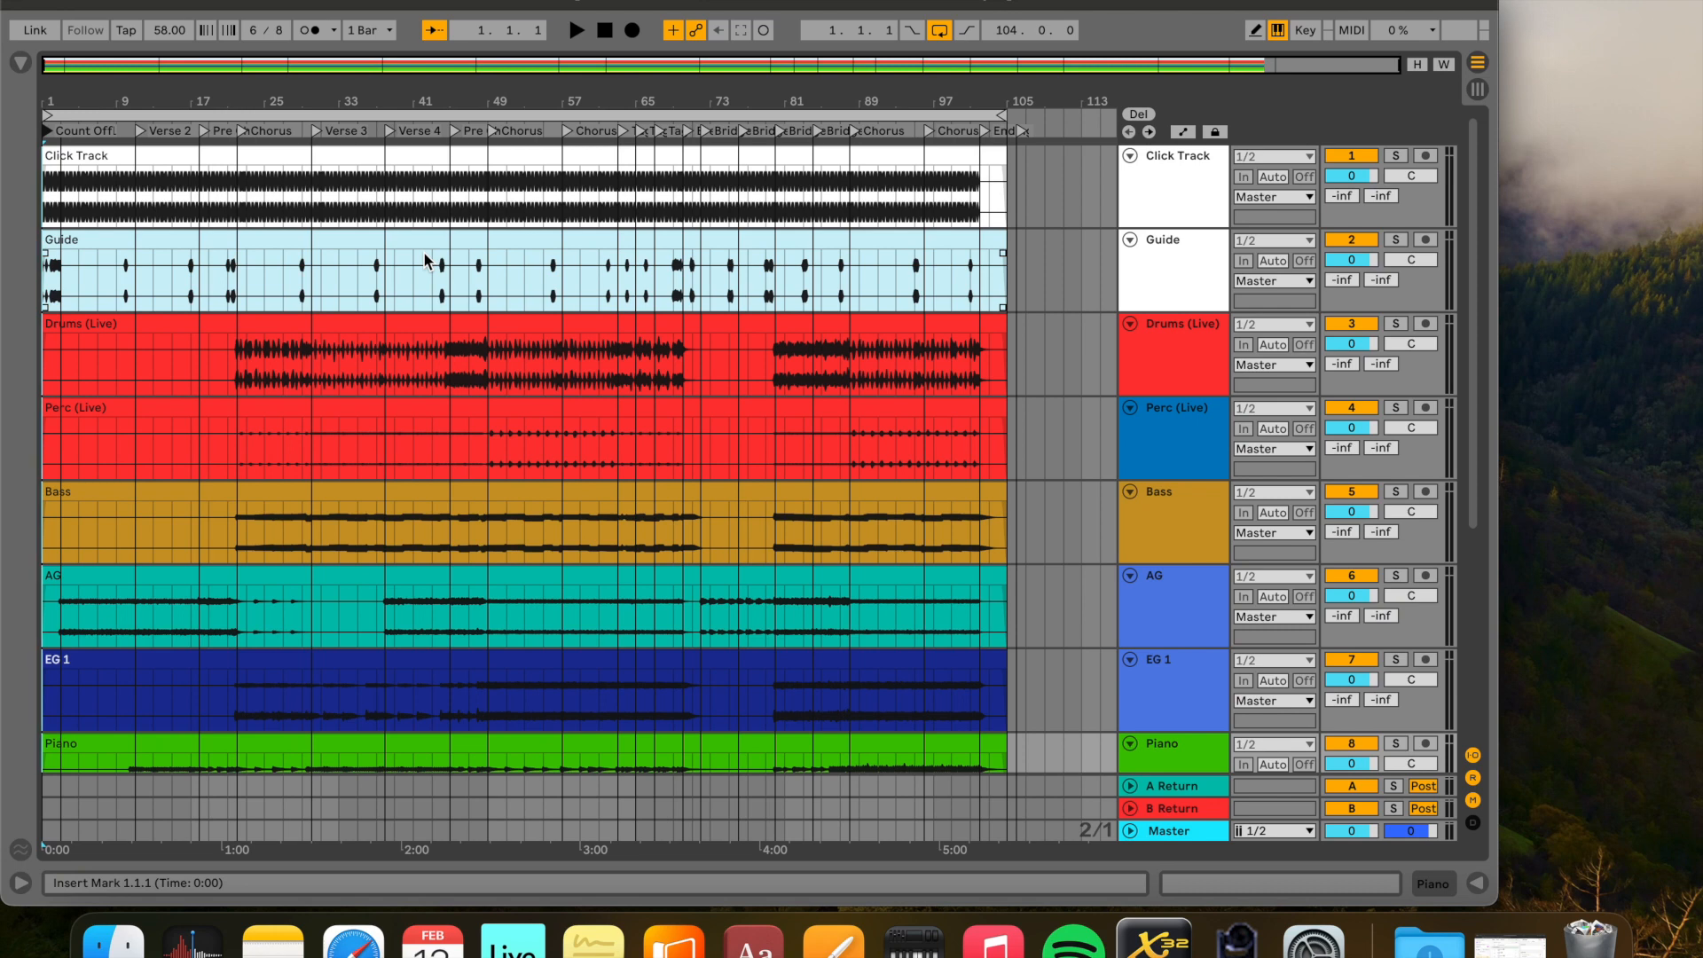
key(space)
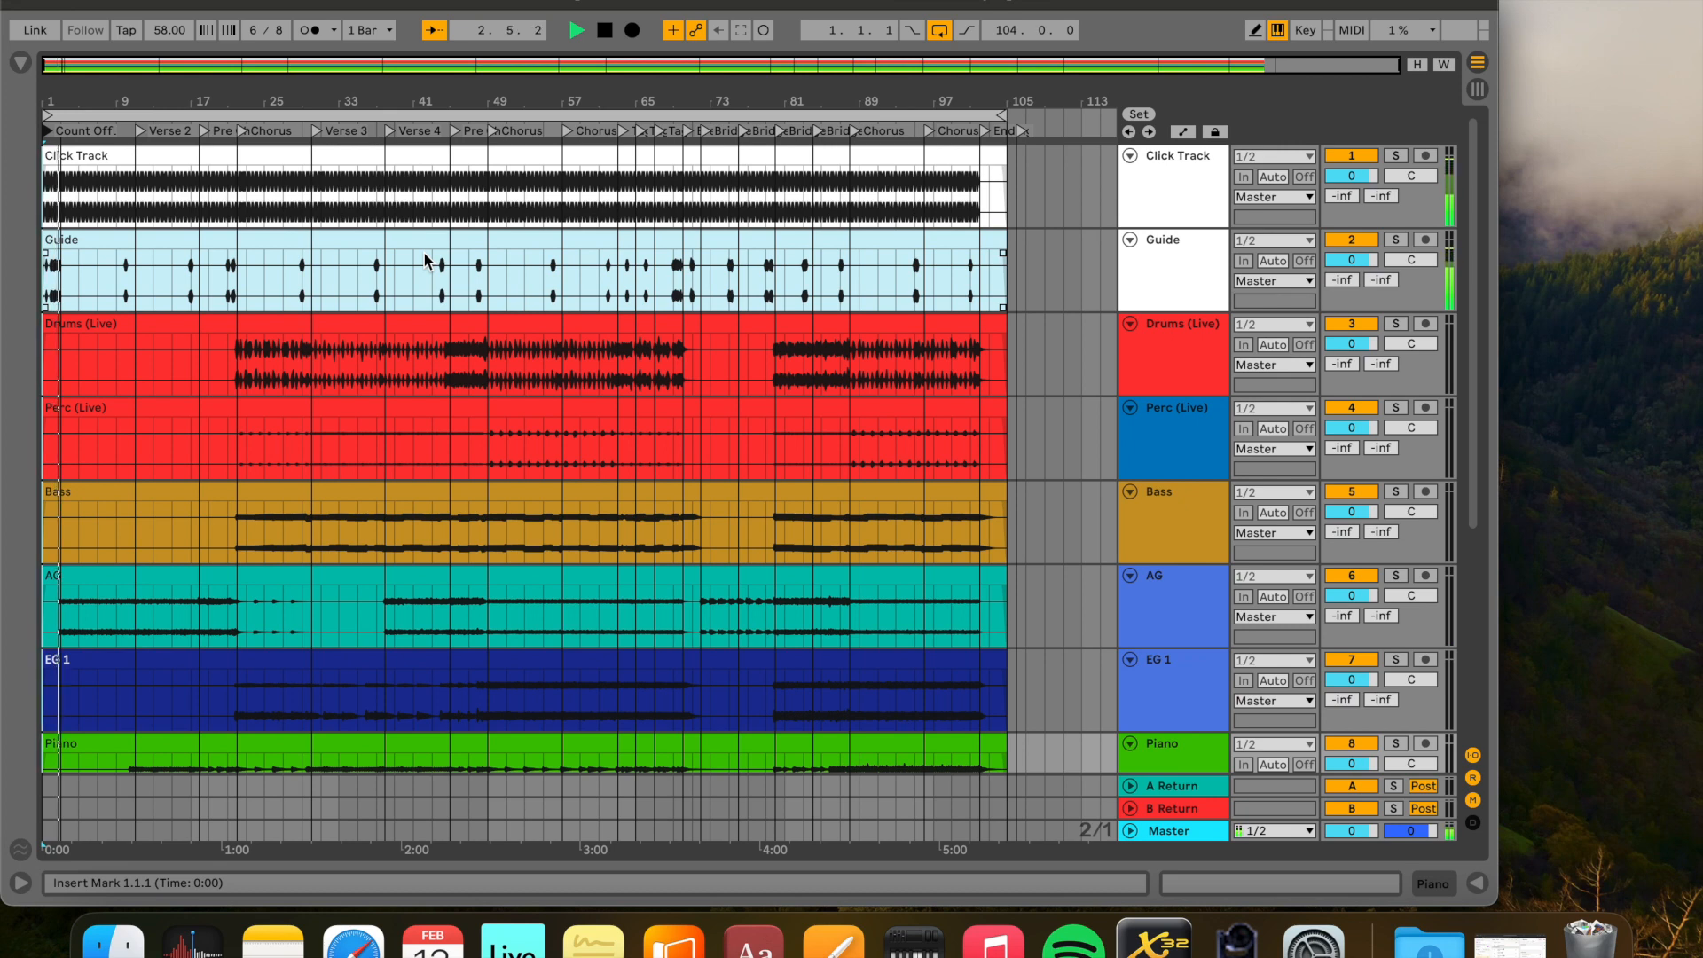
key(plus)
key(plus)
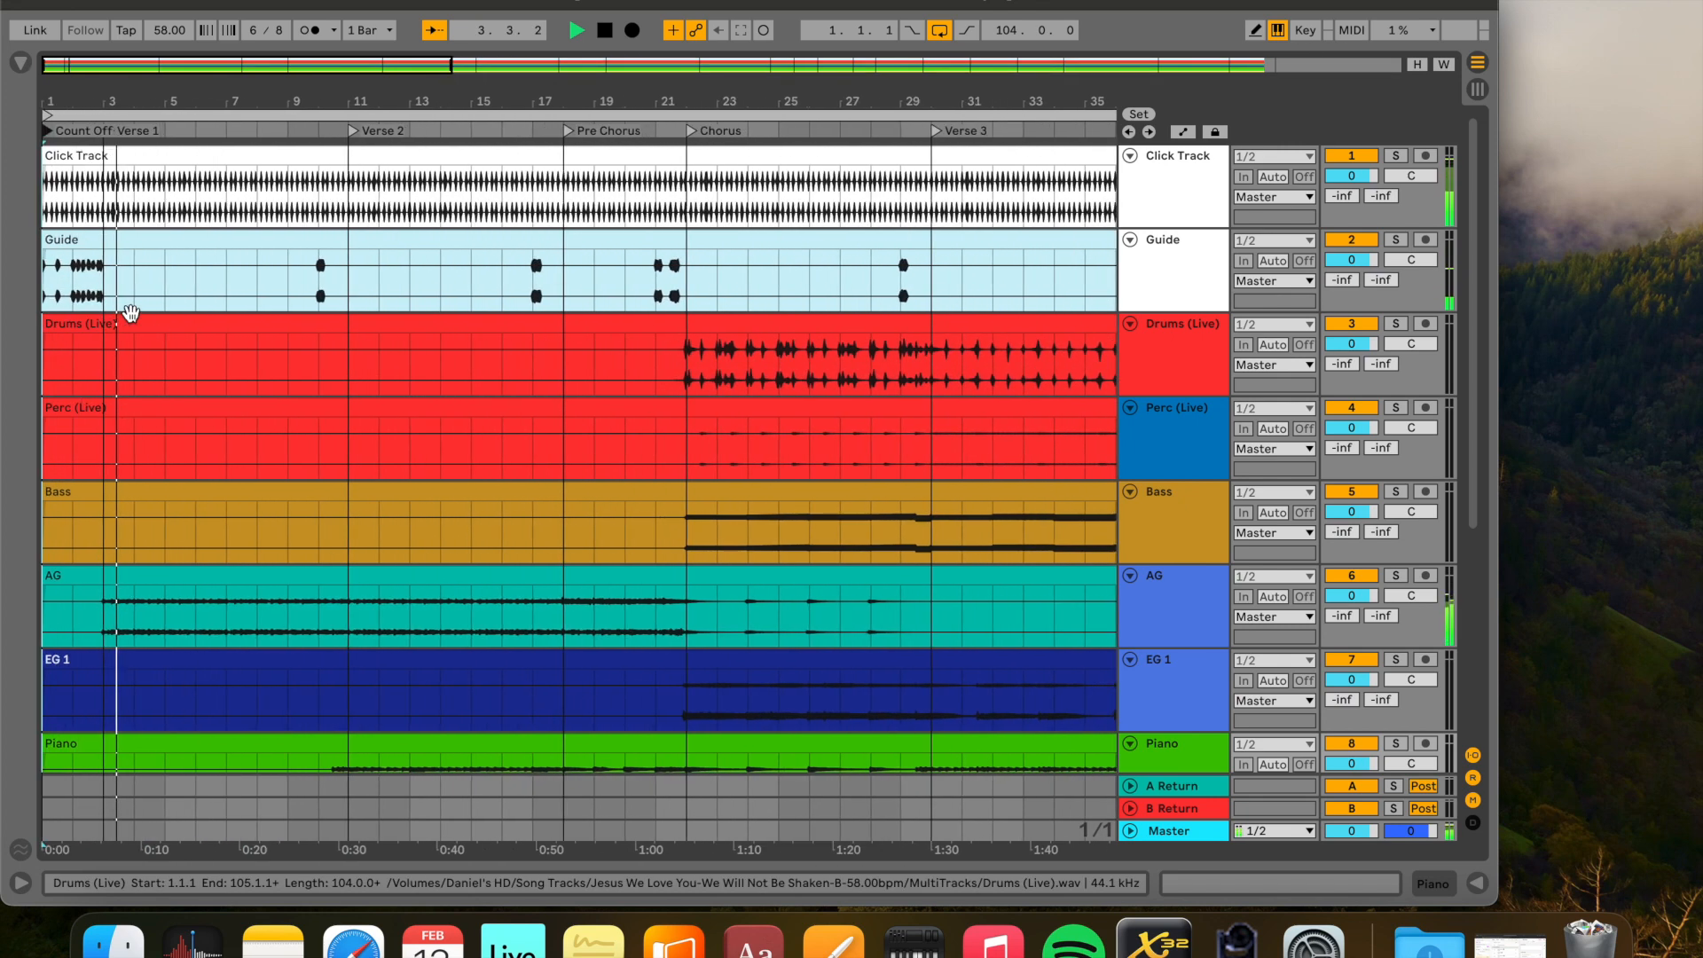
key(space)
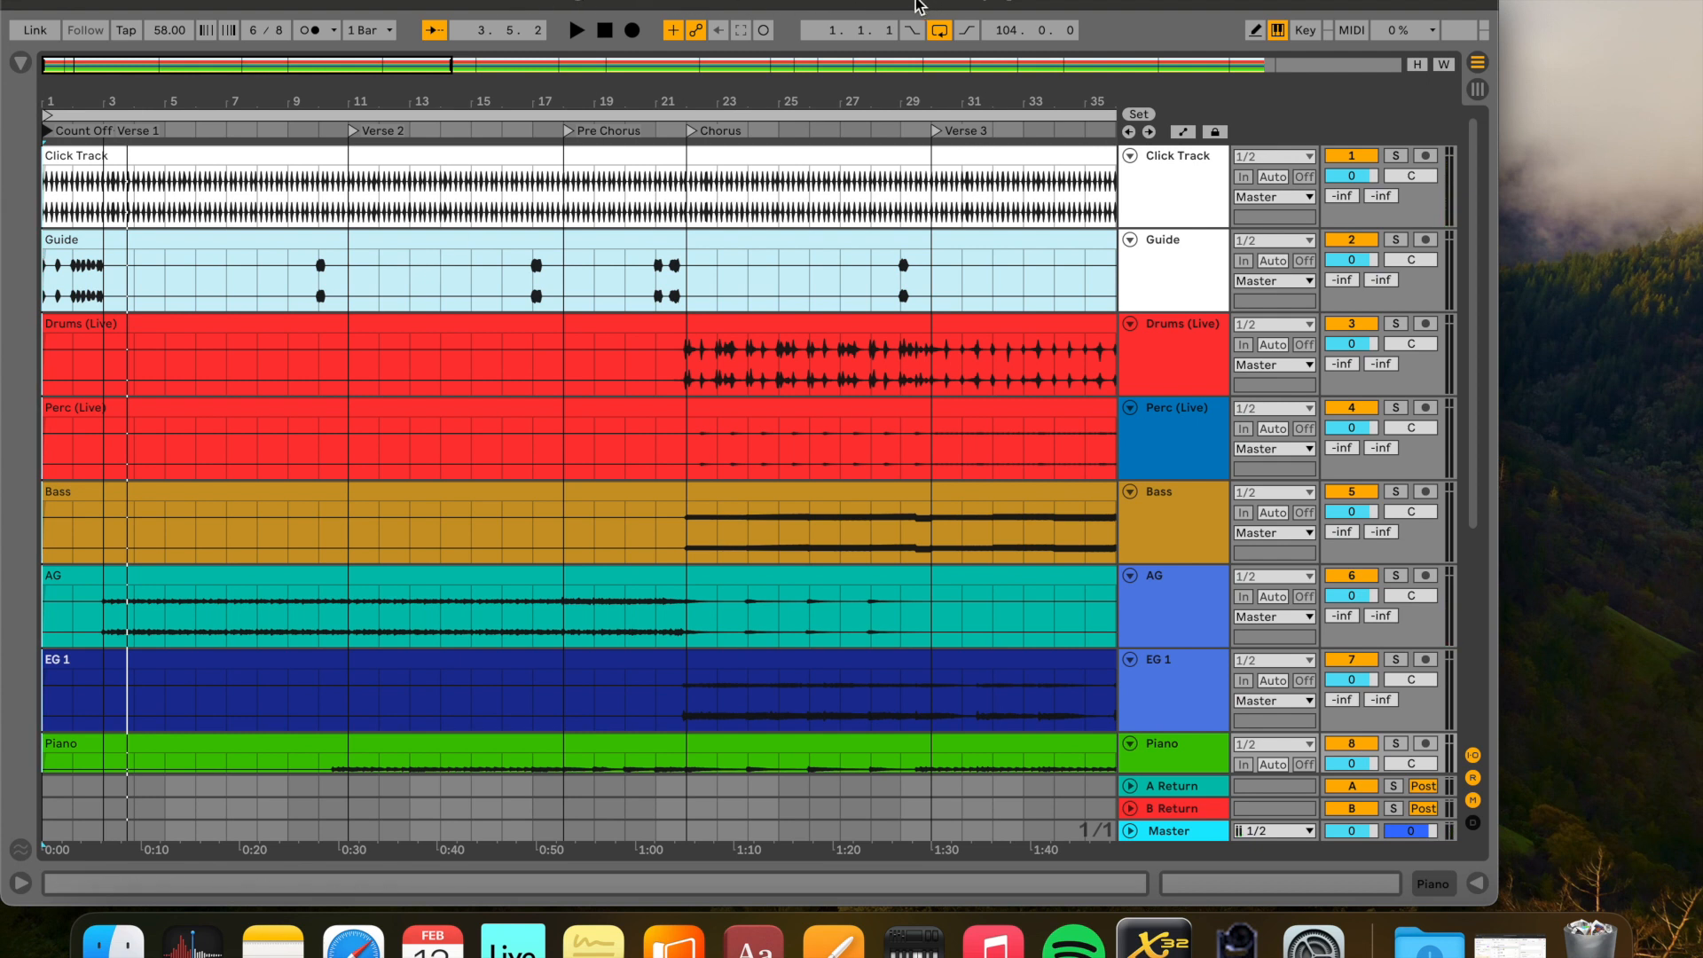
Select the Bass clip and show its clip detail view
click(215, 260)
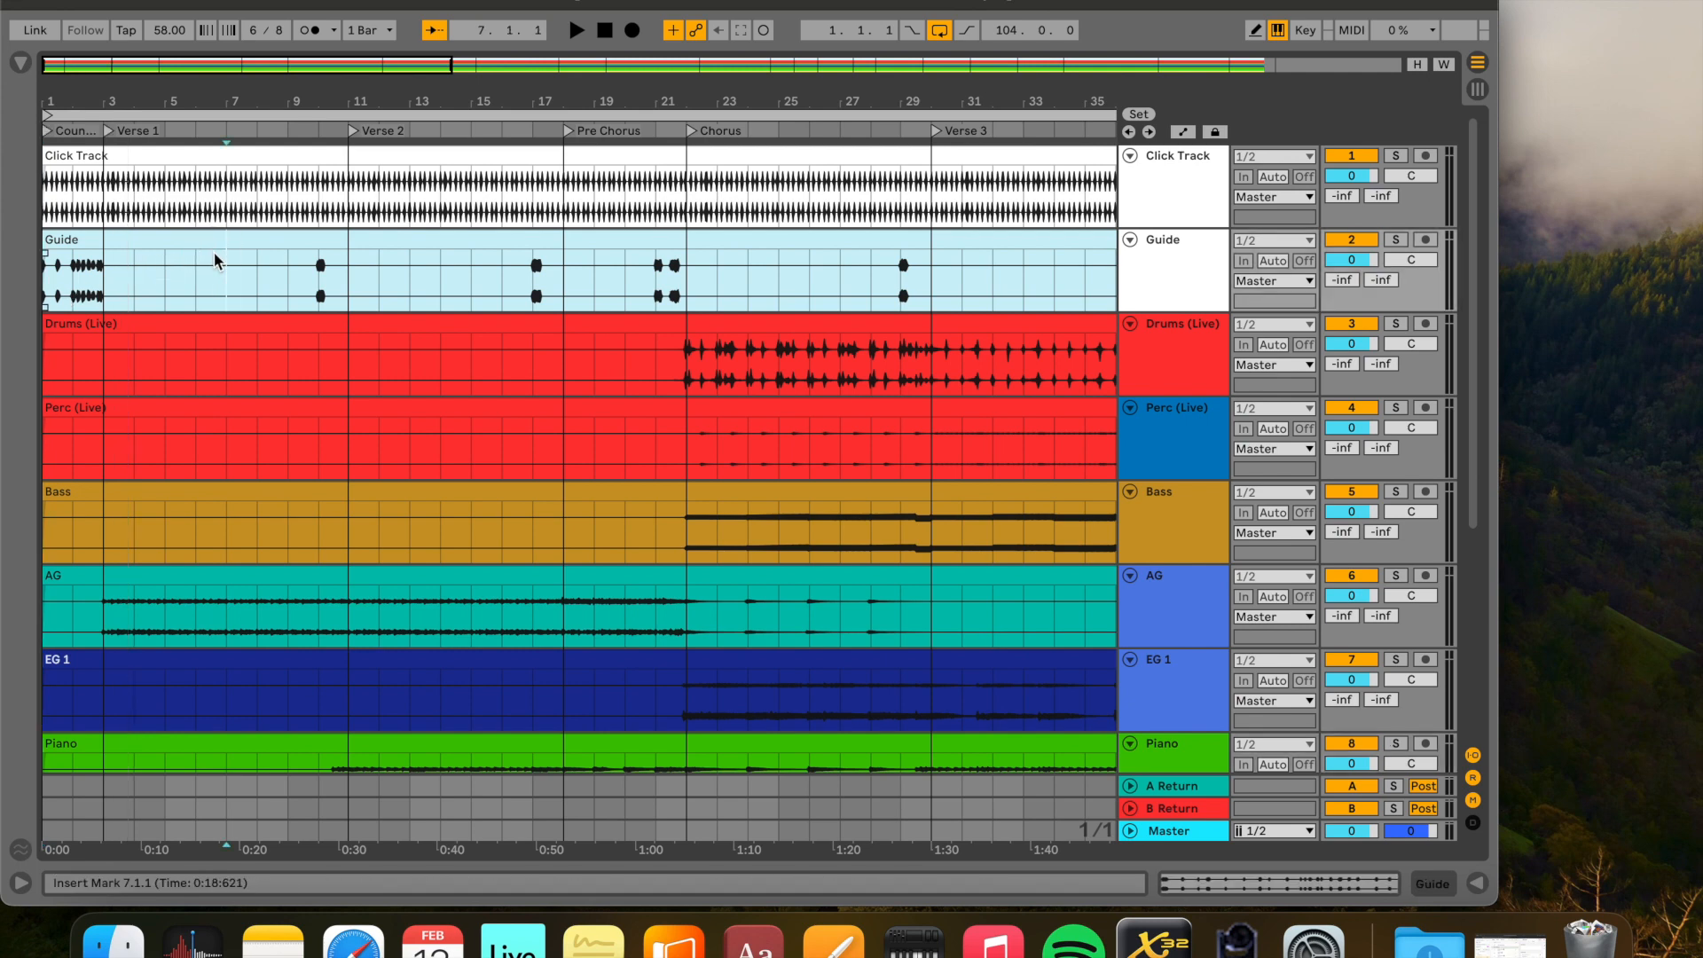
scroll(214, 260, down, 1)
scroll(214, 260, down, 2)
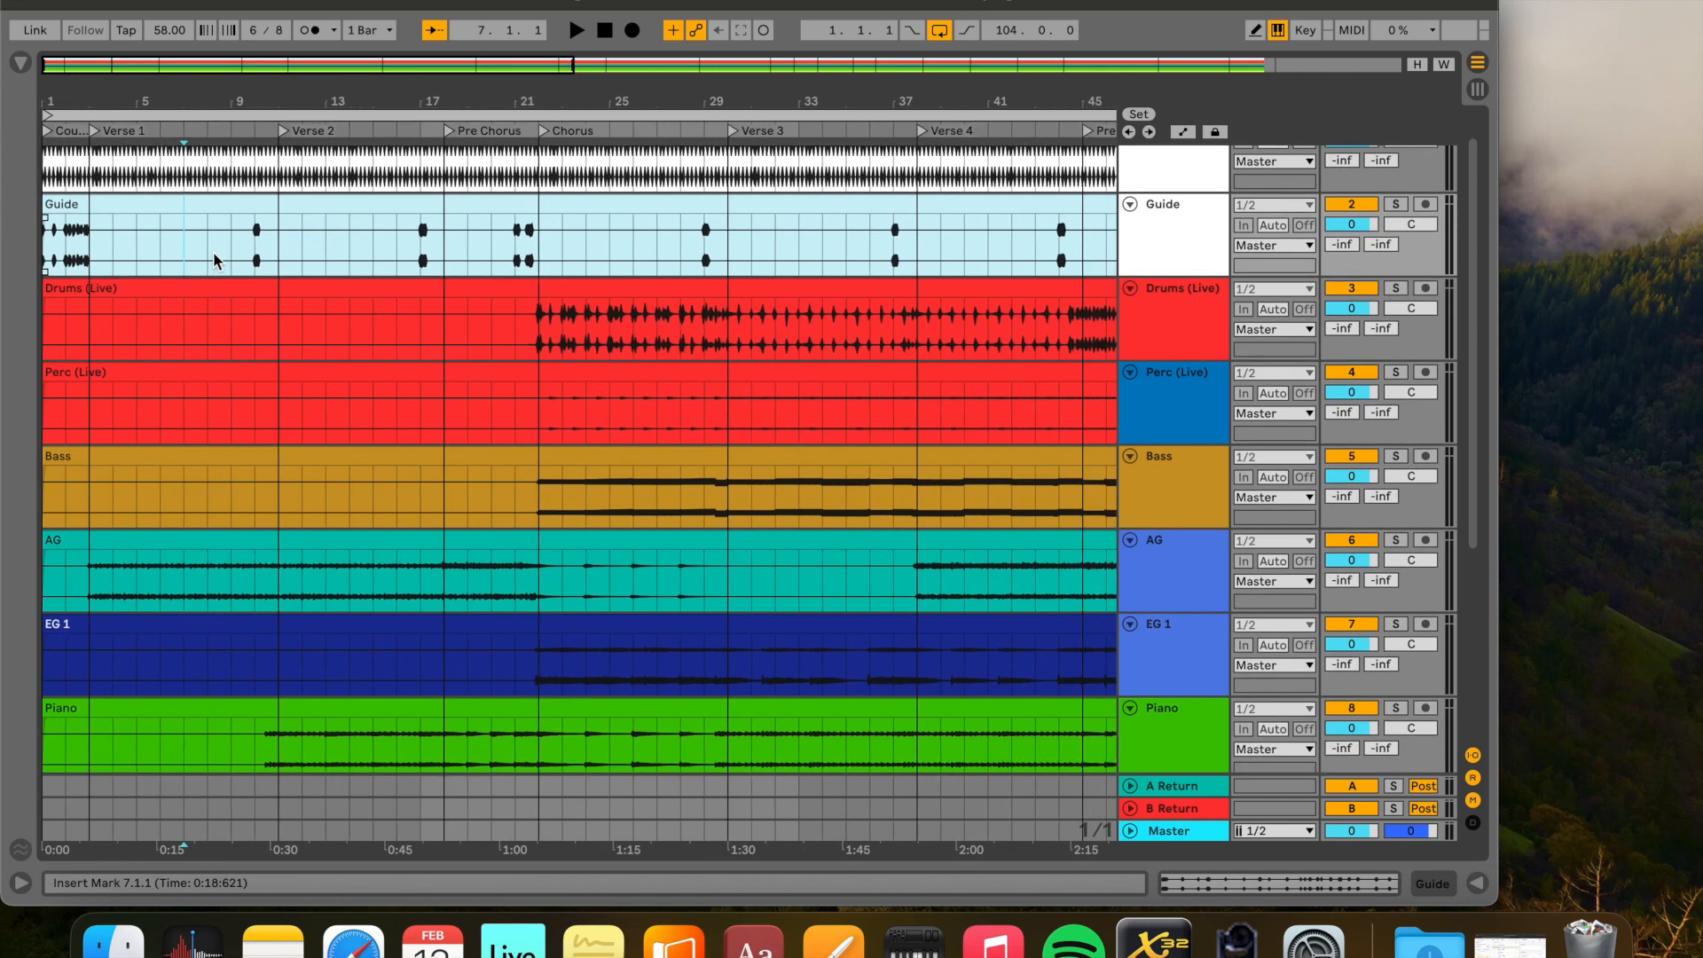
scroll(152, 417, down, 3)
click(184, 332)
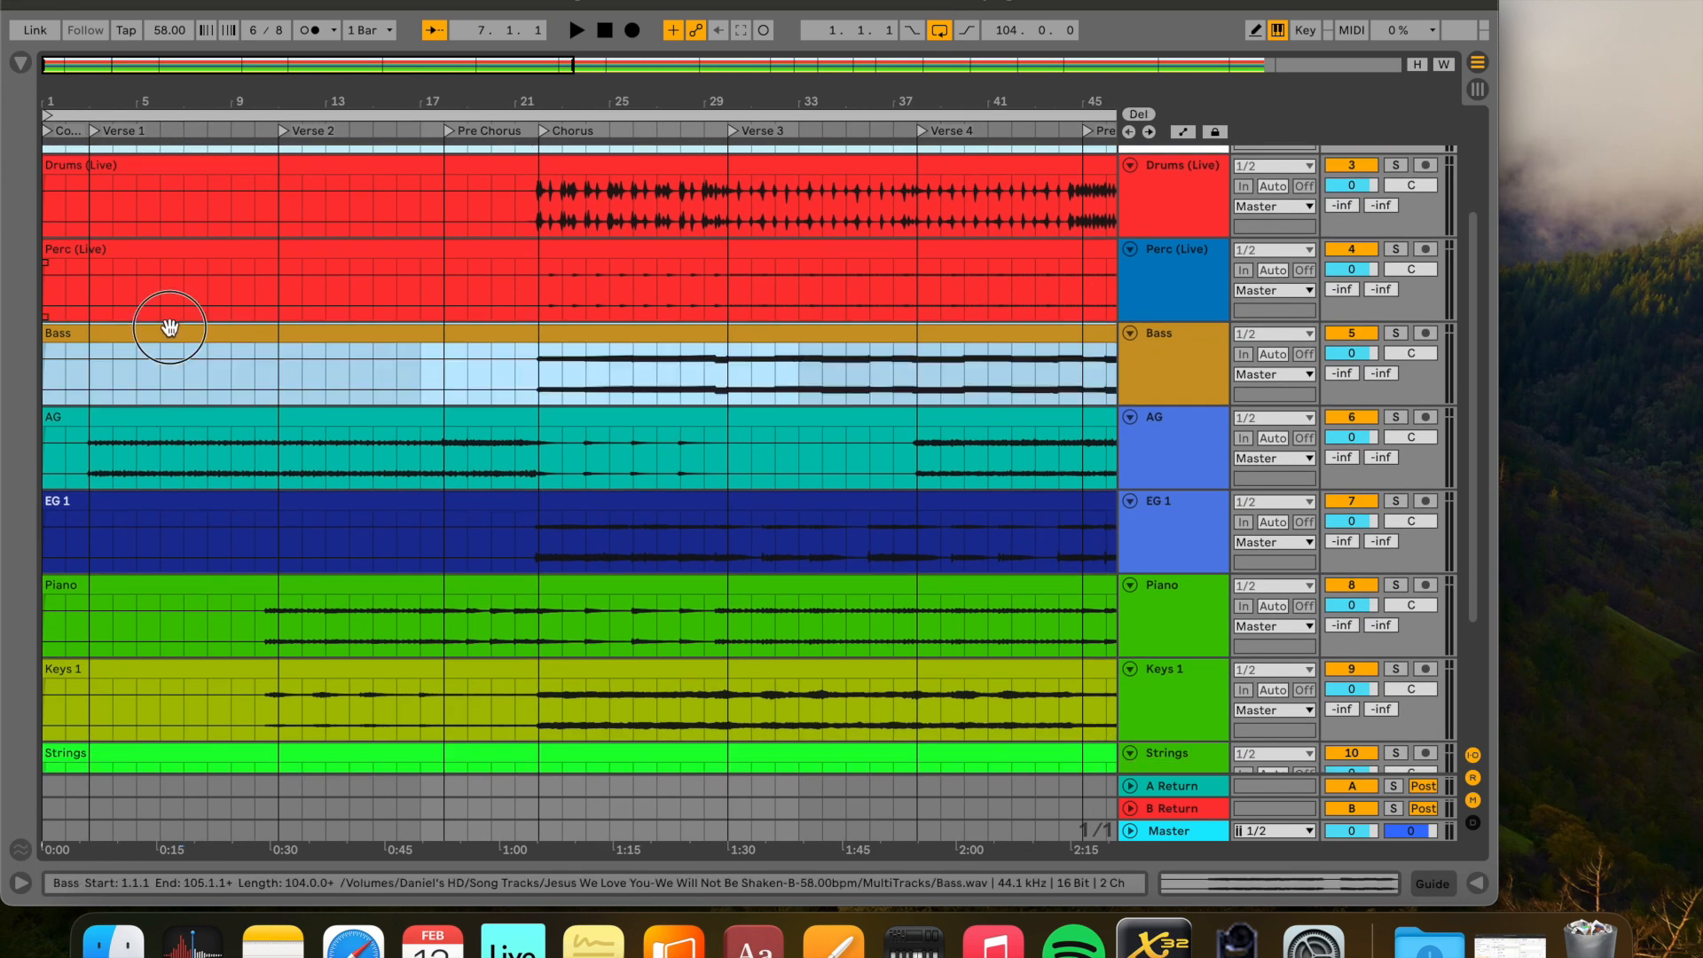
double_click(186, 330)
scroll(190, 329, down, 5)
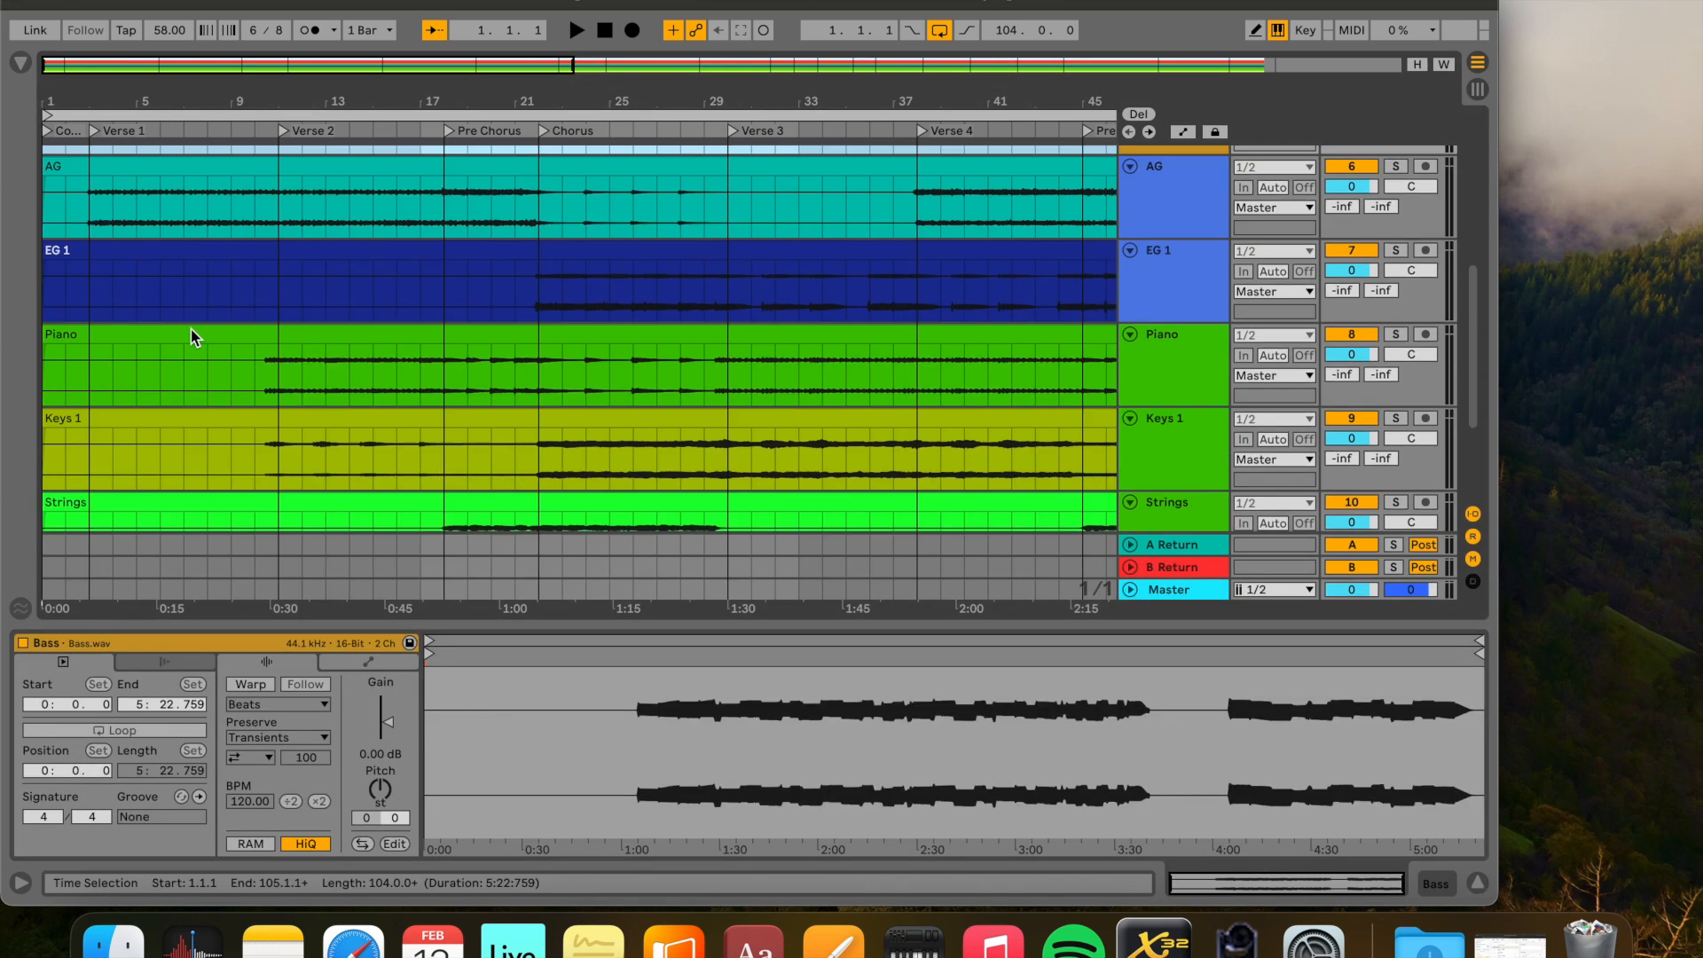
scroll(154, 328, up, 5)
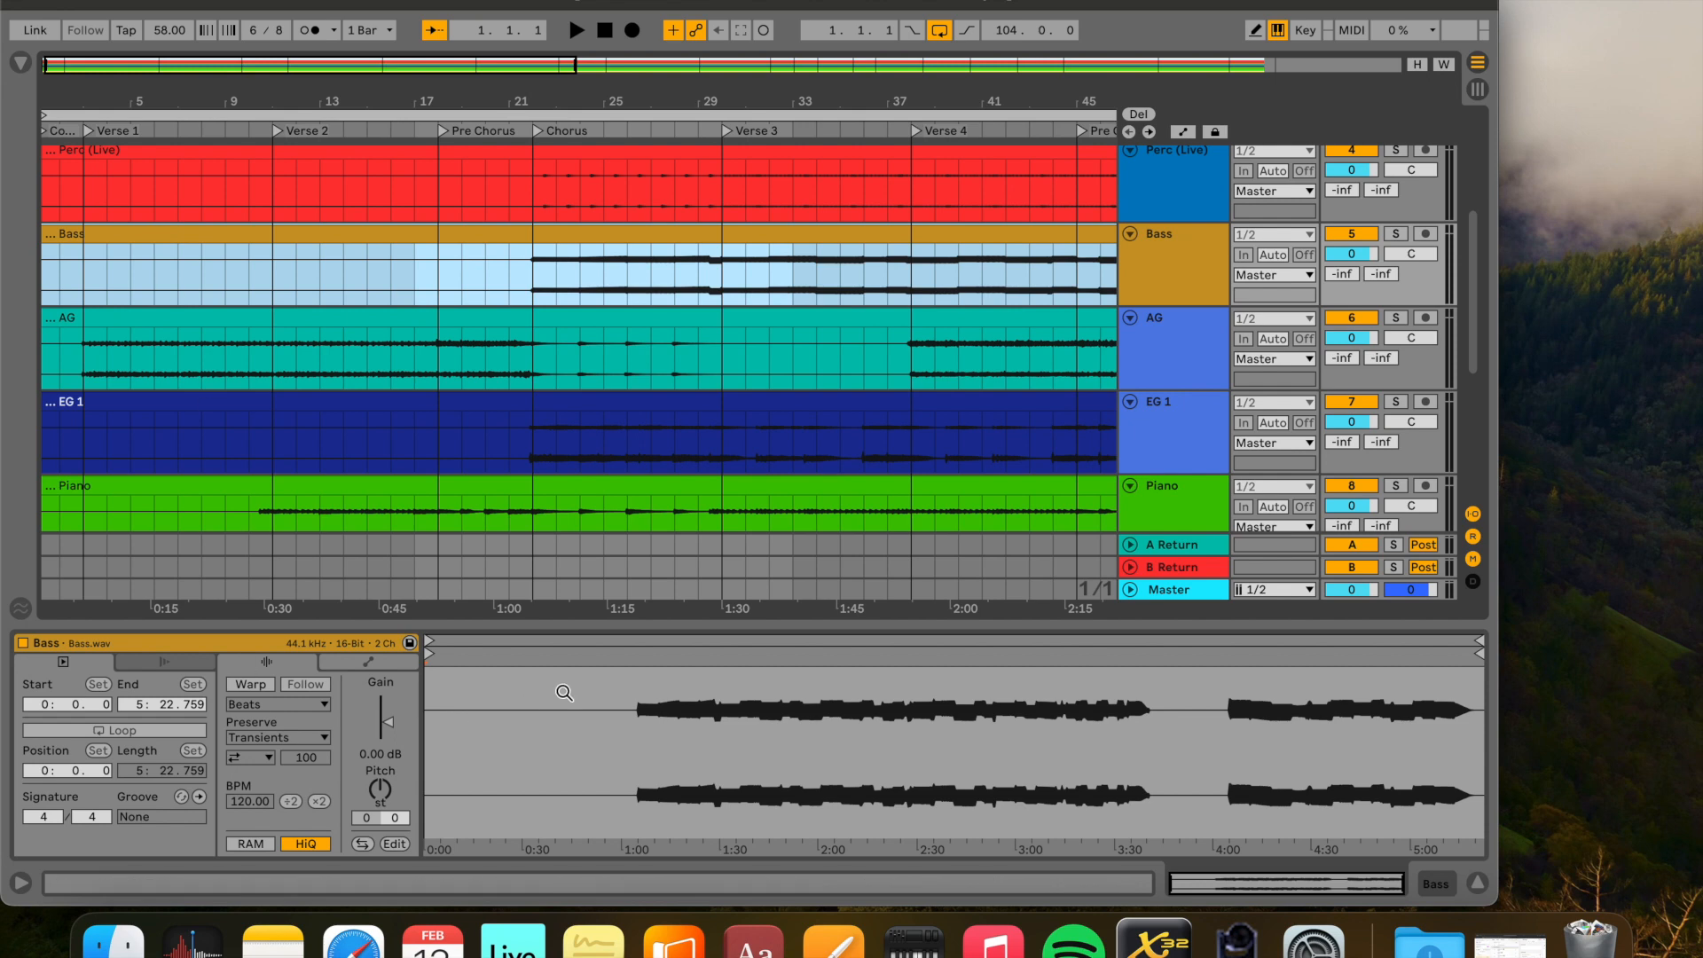
scroll(343, 285, down, 5)
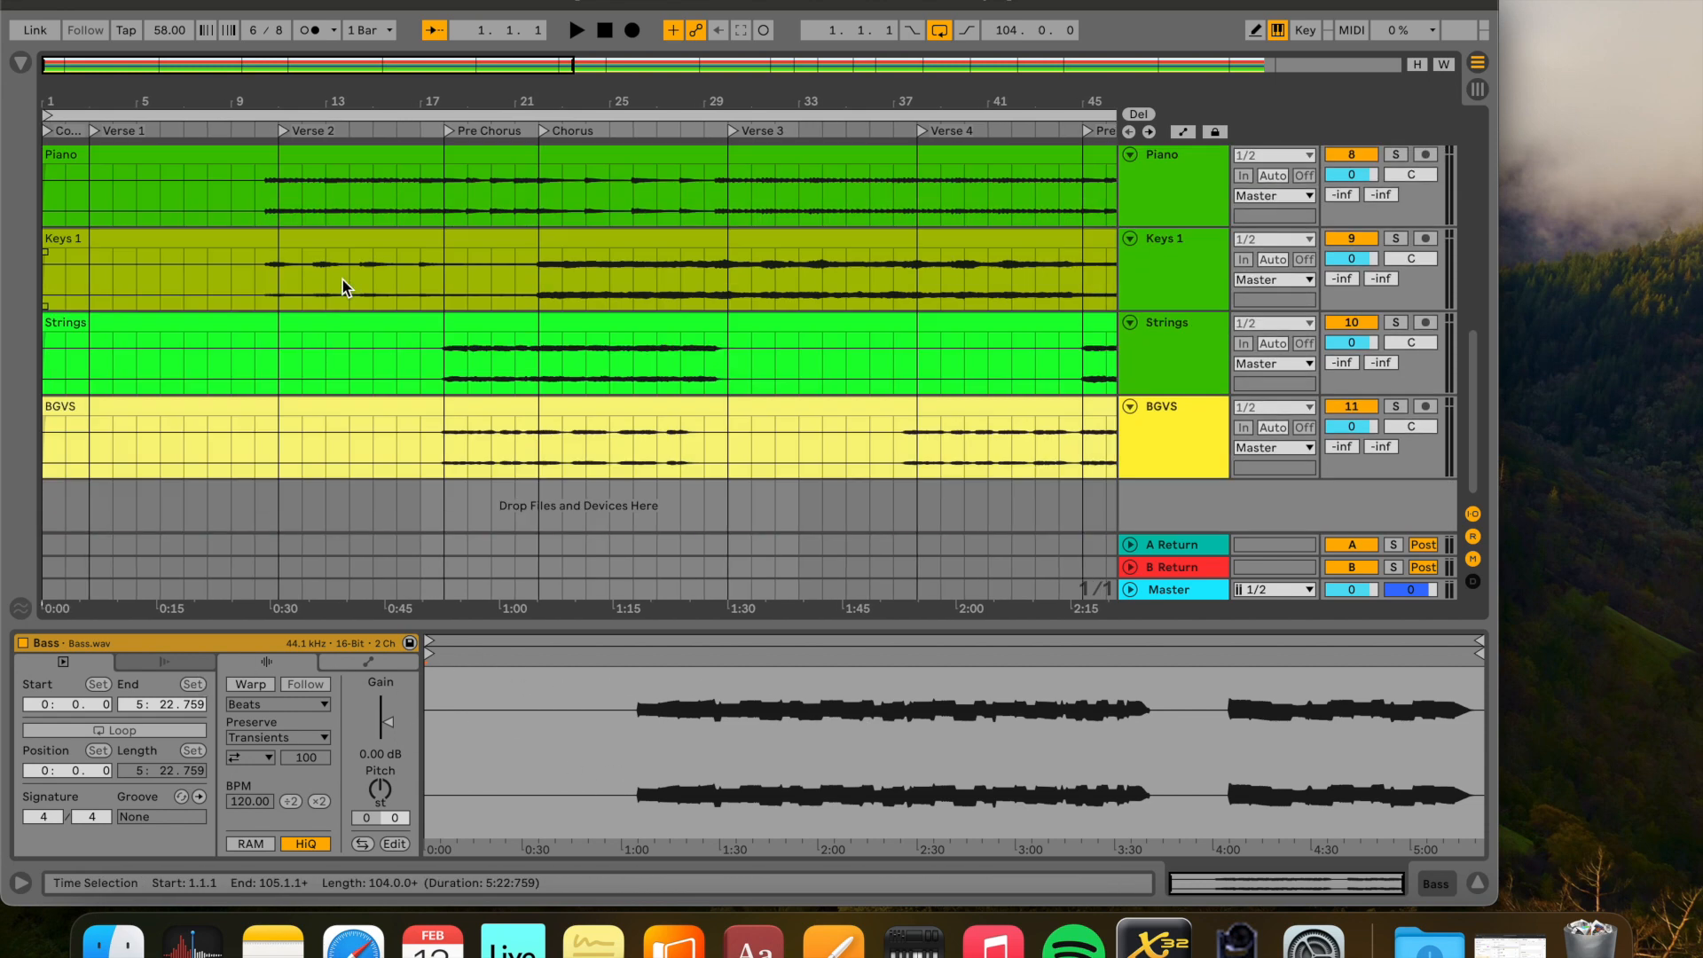
Enable warping in Complex mode for all six clips from the Bass track through the Strings track
click(178, 326)
key(super+a)
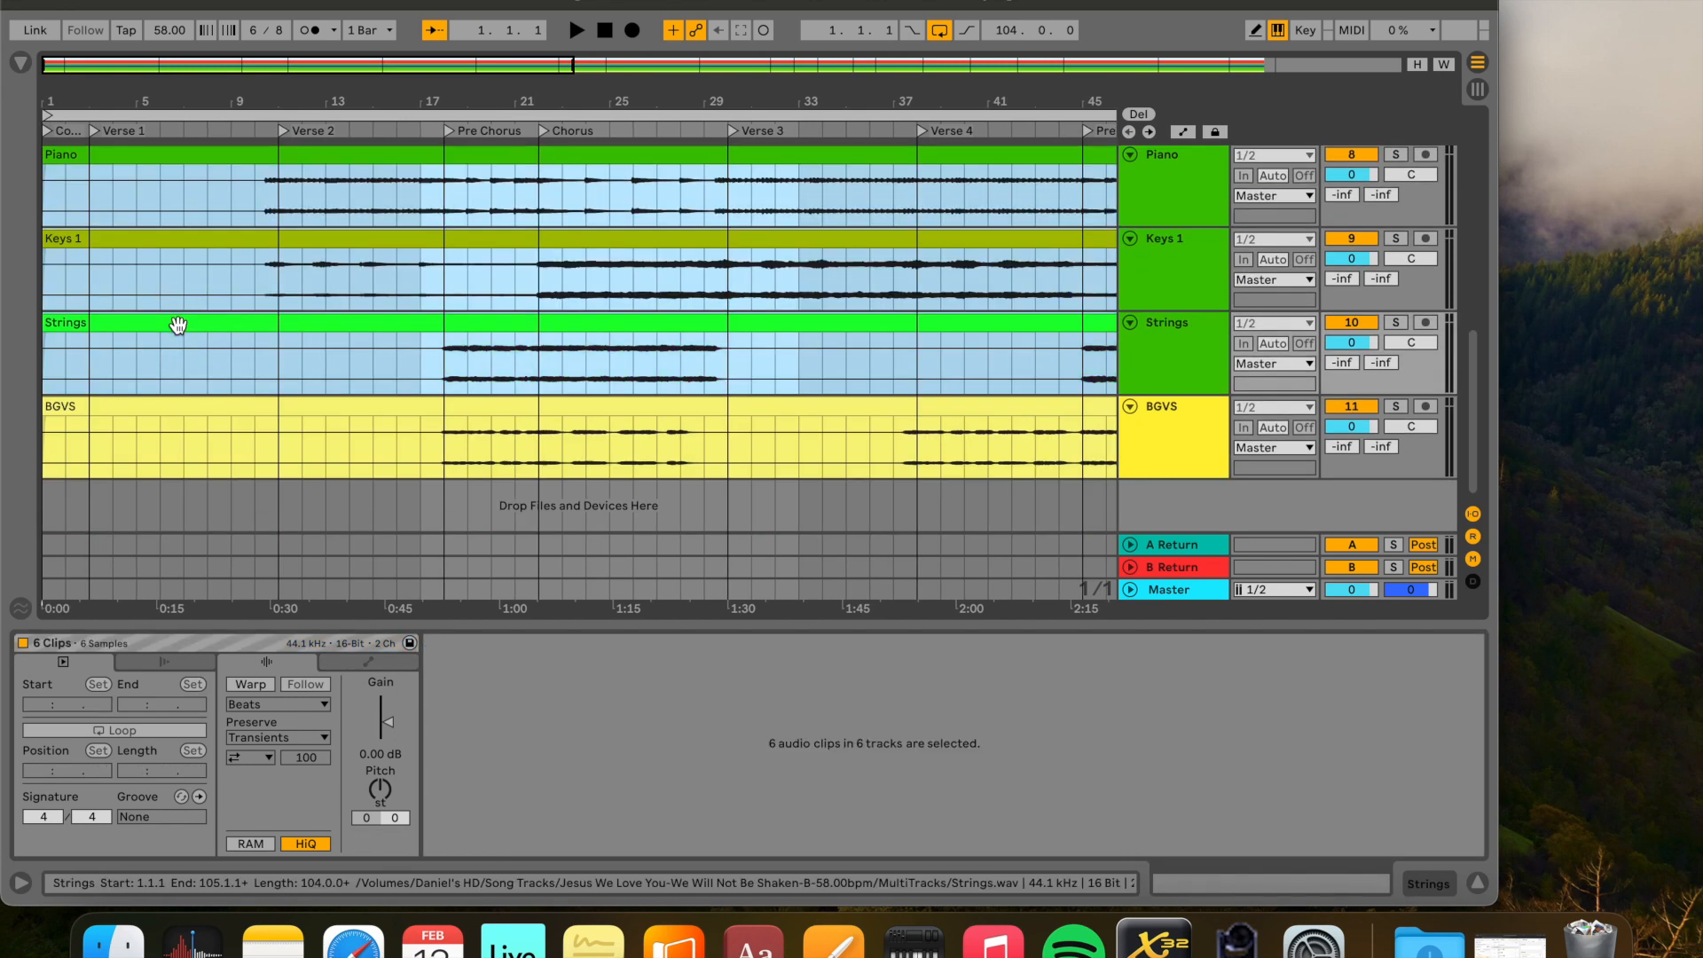
click(252, 684)
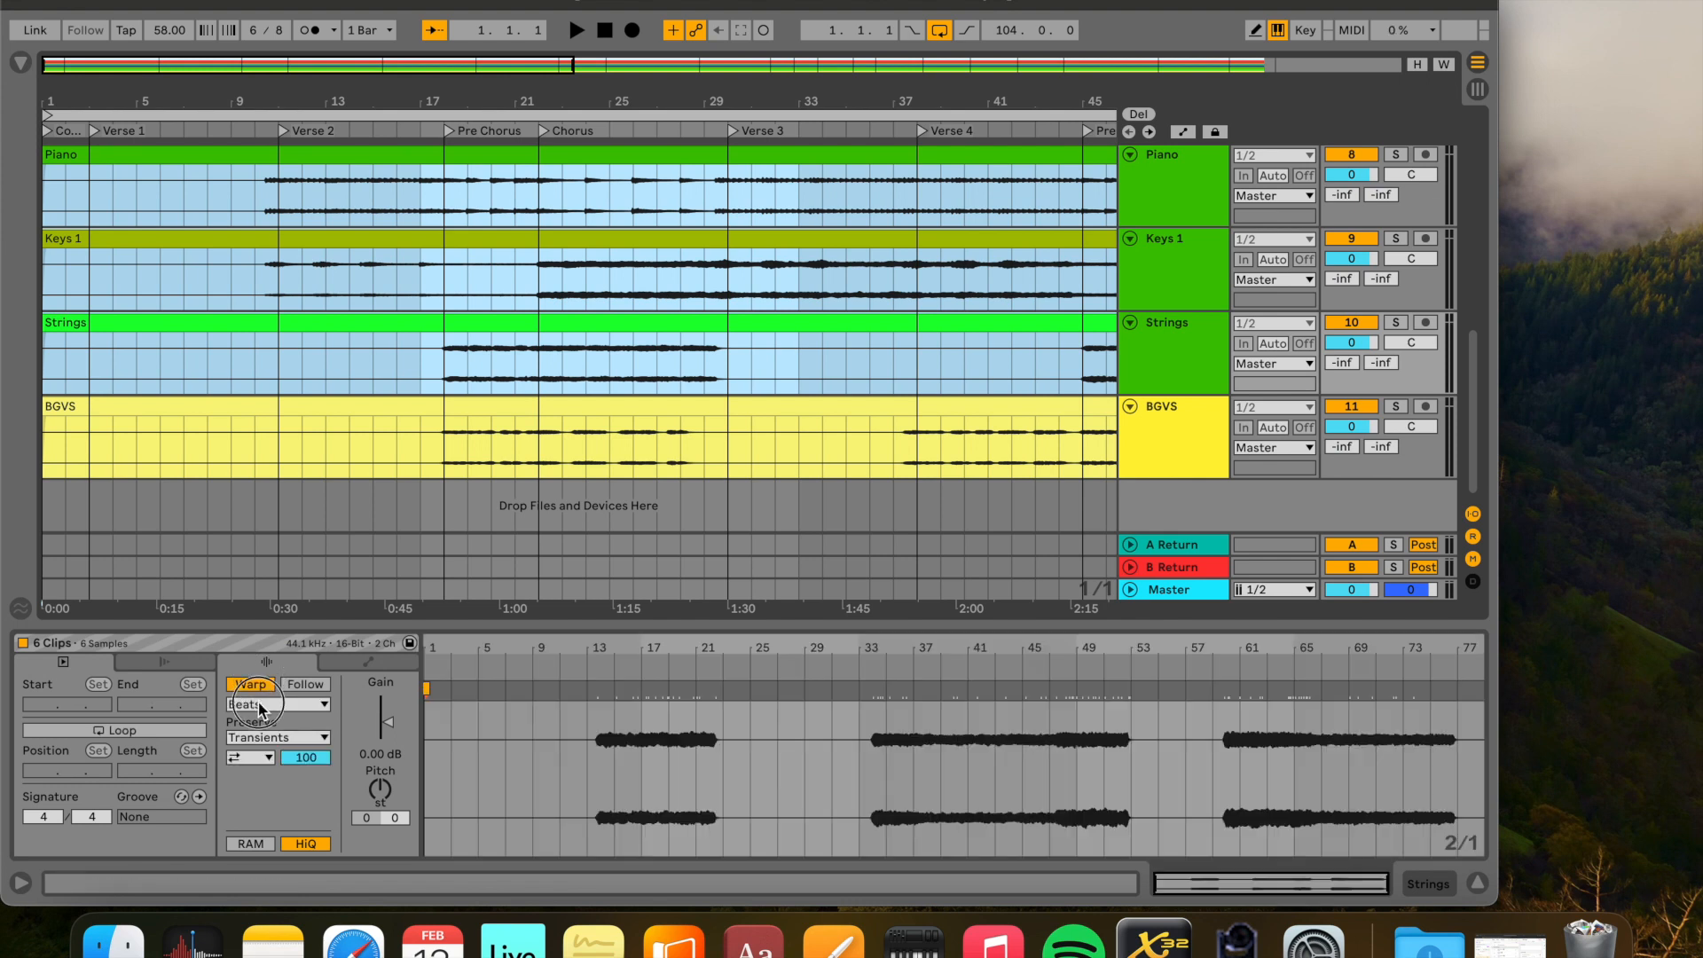
click(259, 706)
click(266, 794)
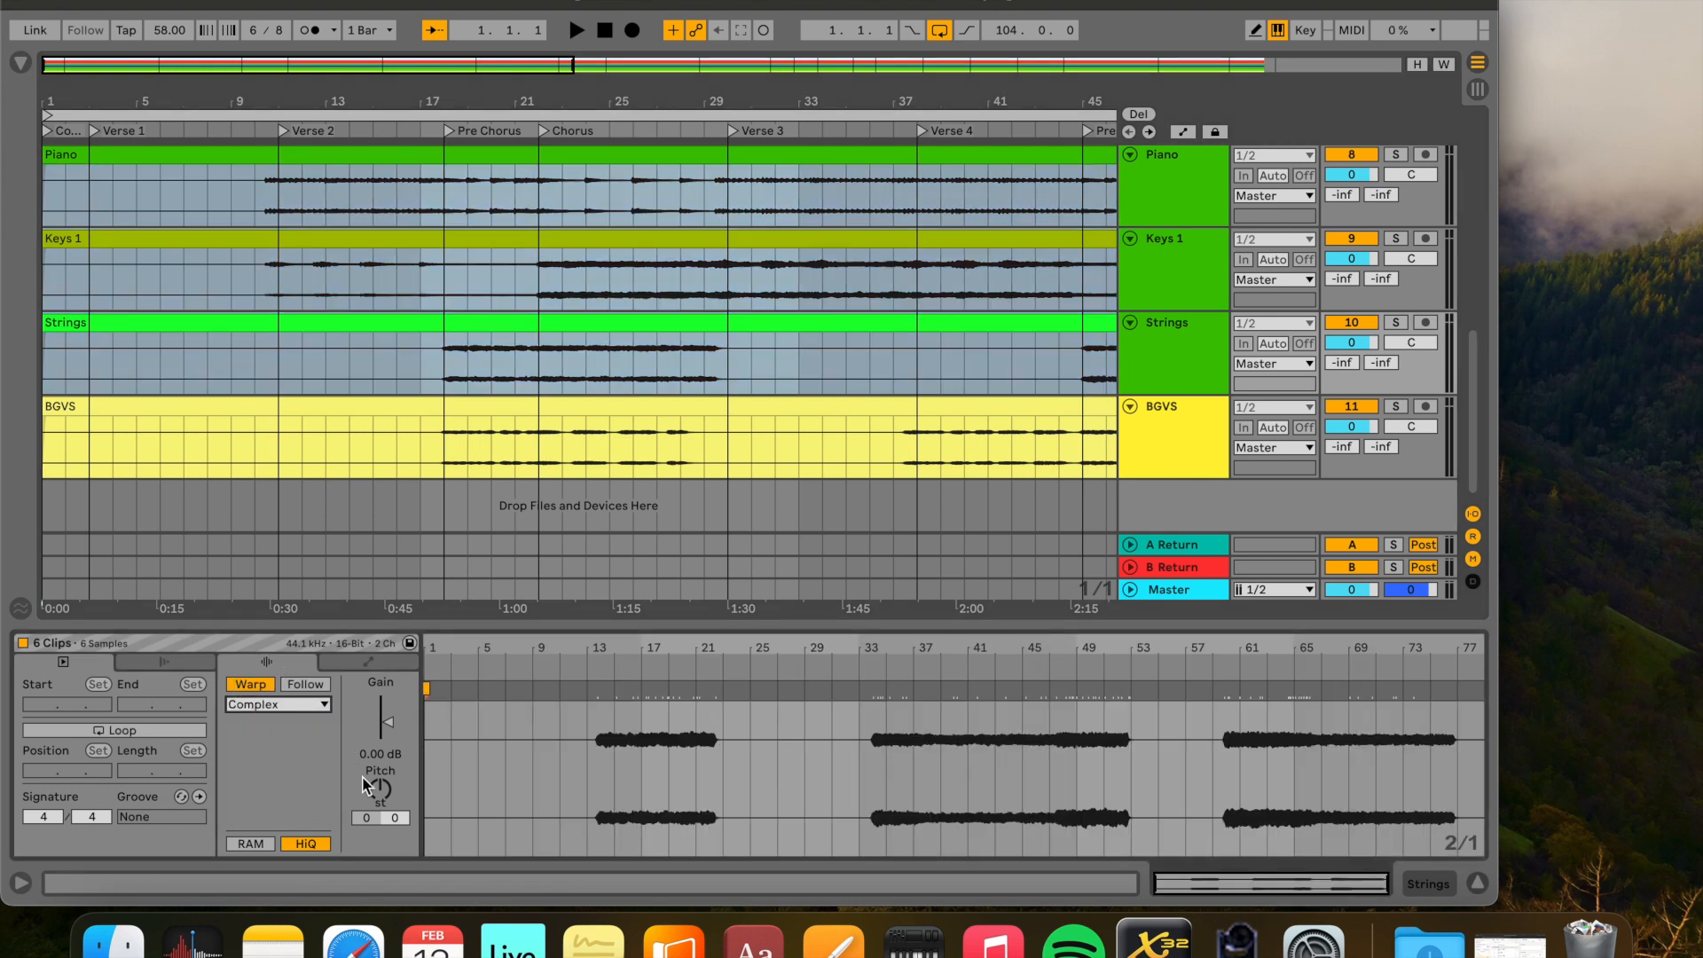
Transpose the six selected clips from Bass through Strings by -2 semitones
click(381, 792)
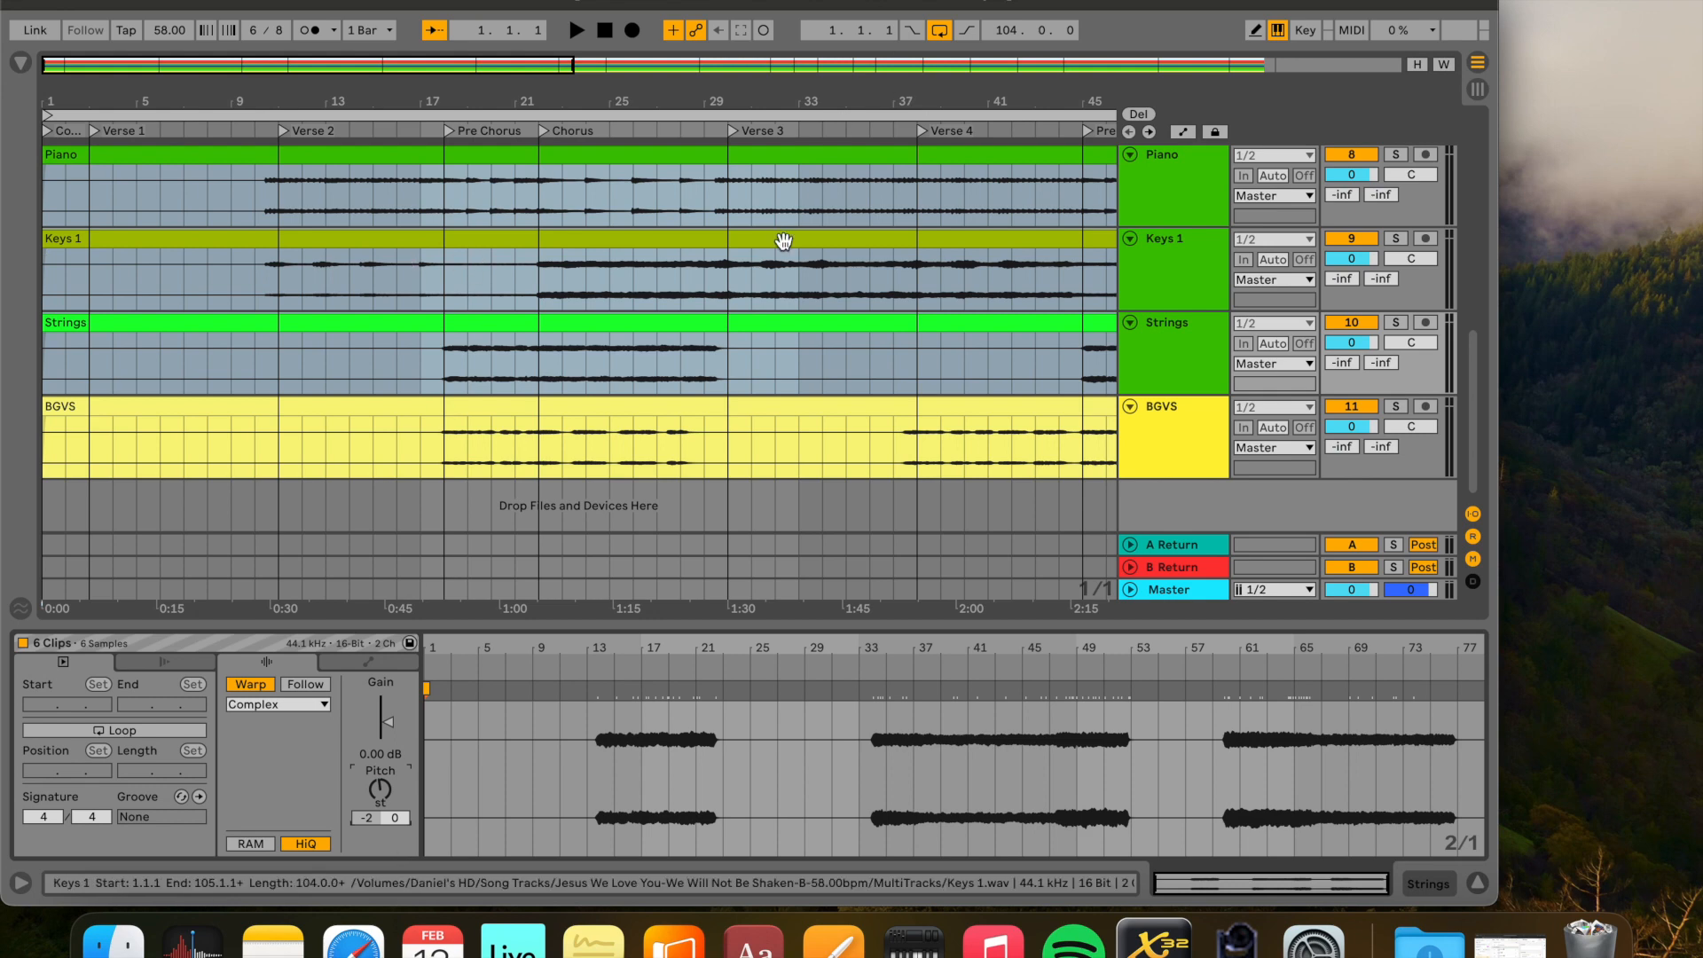
Enable warping in Complex Pro mode for the BGVS clip and transpose it by -2 semitones
click(339, 449)
click(359, 407)
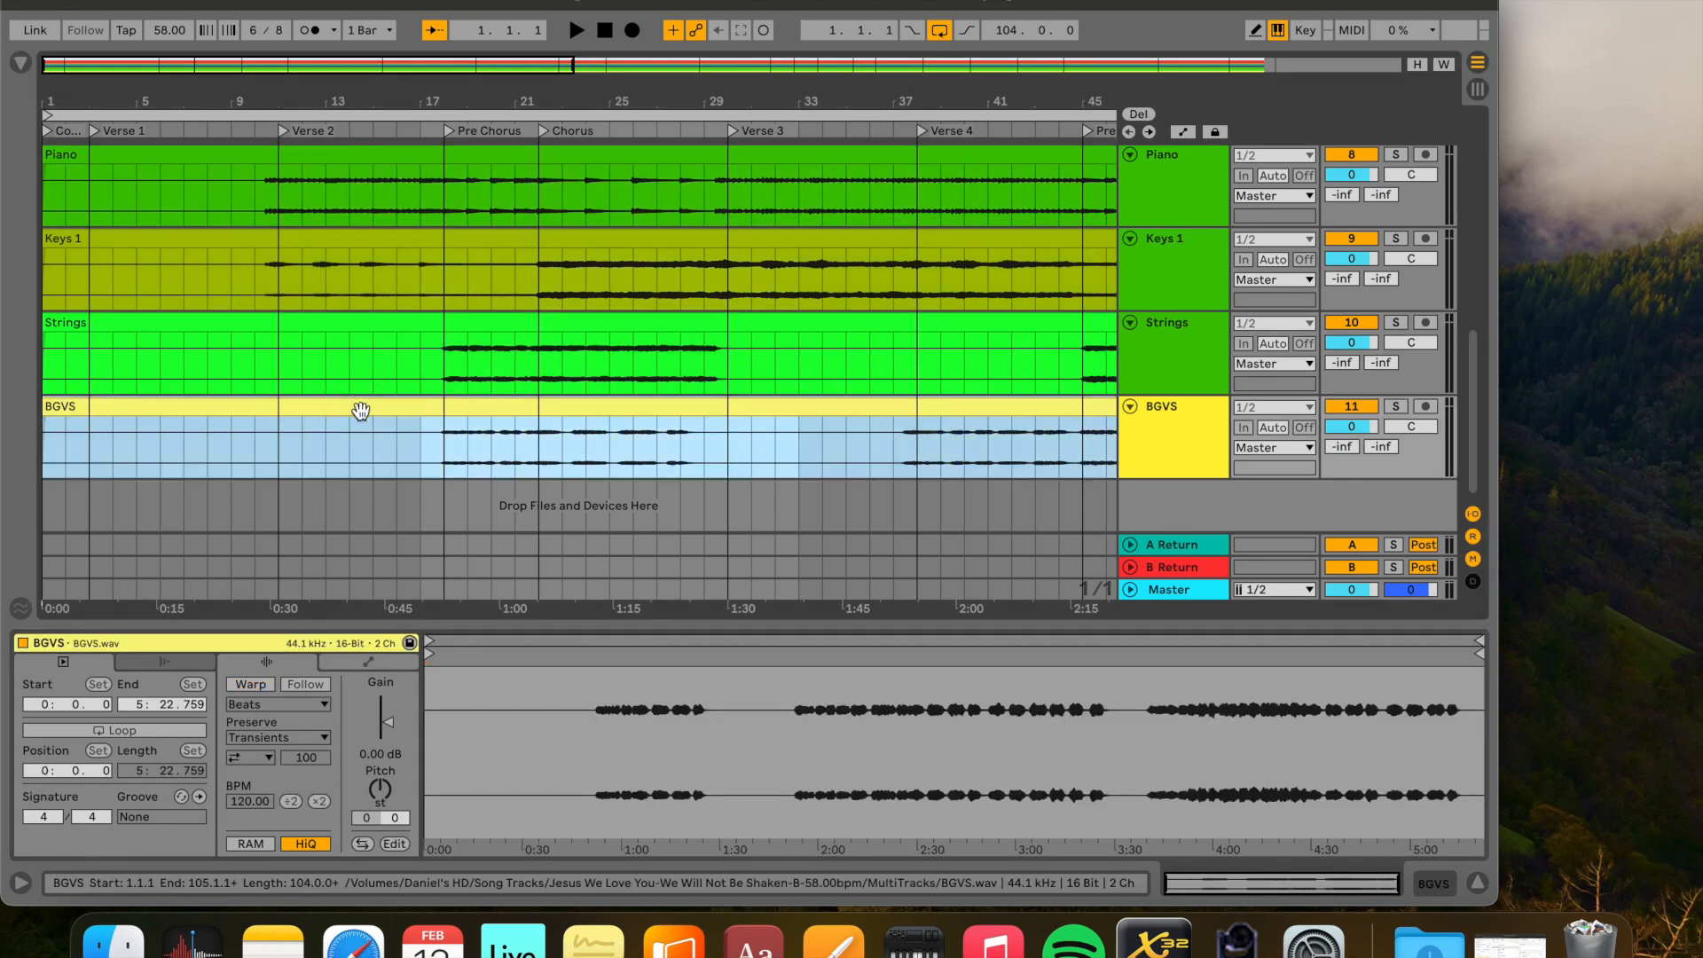
click(251, 685)
click(265, 704)
click(270, 811)
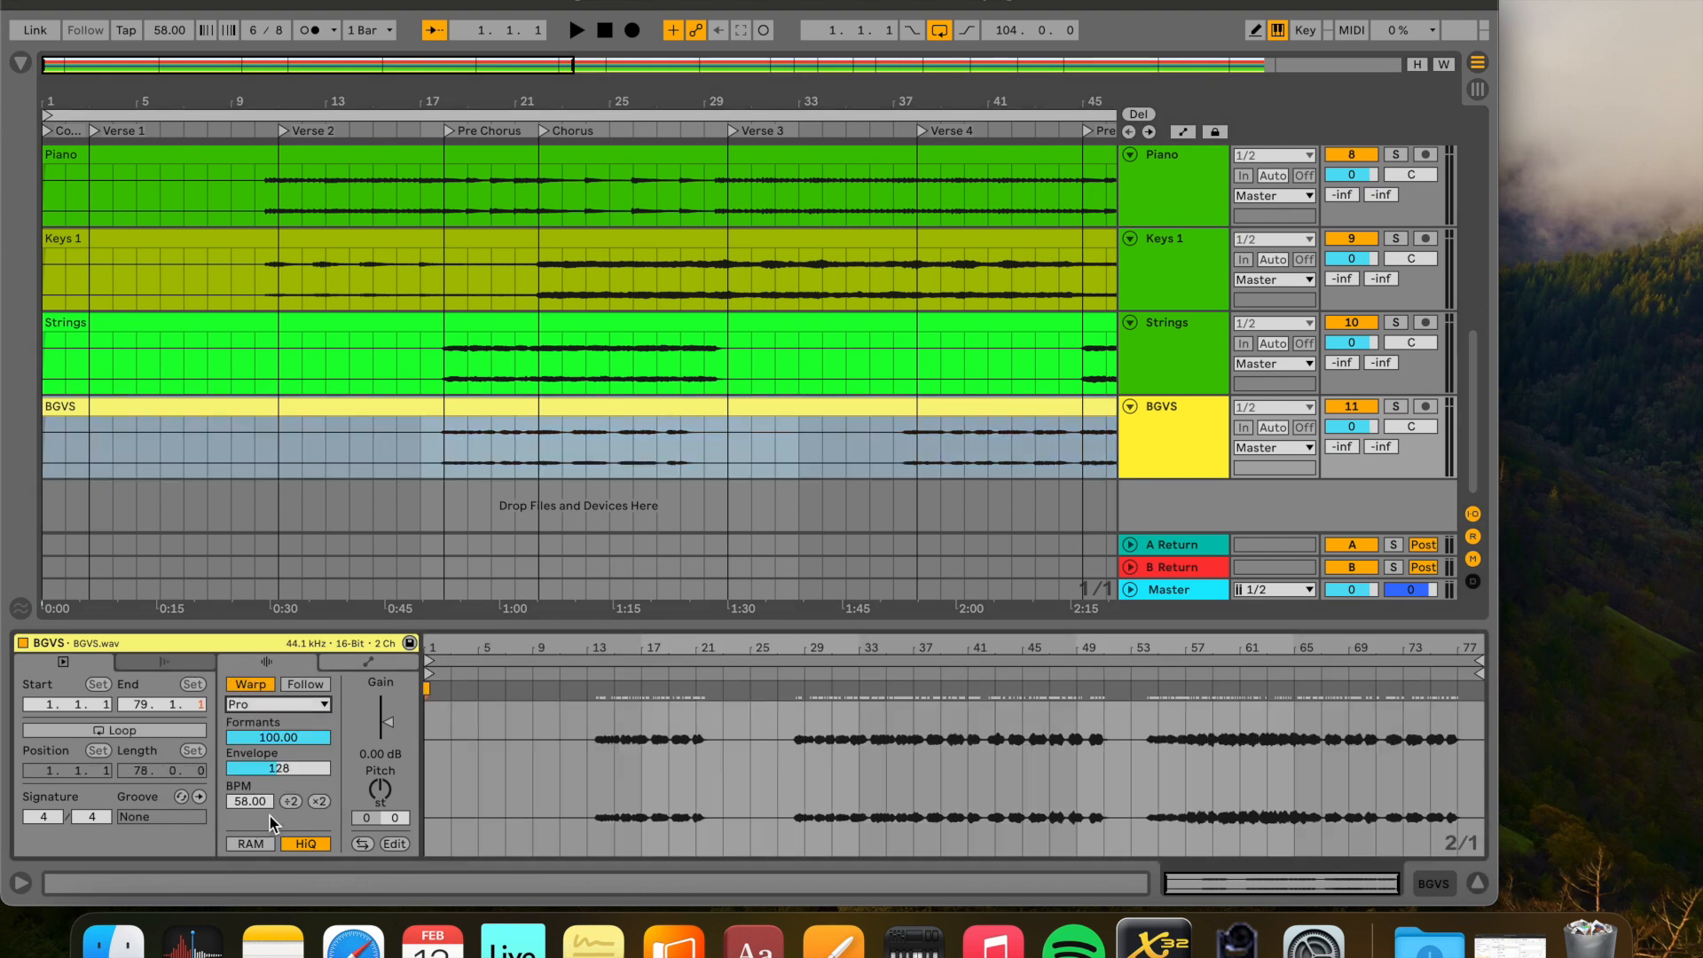
click(386, 791)
click(423, 509)
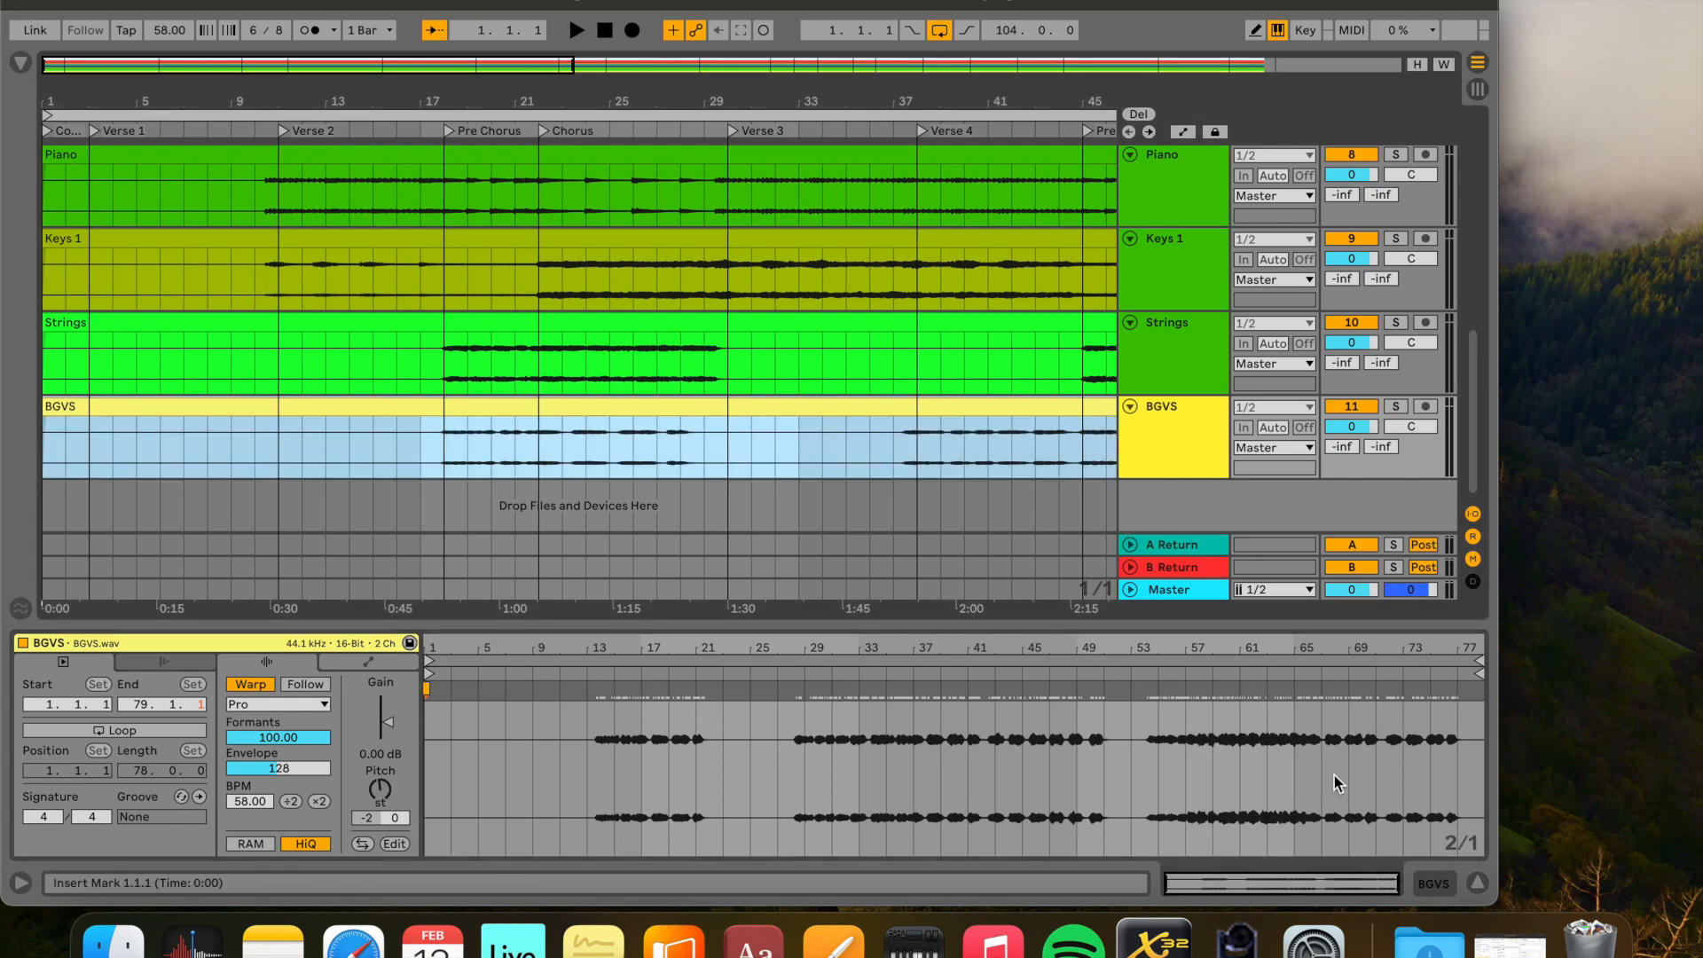
Hide the clip detail view, play the transposed song briefly from the first Chorus locator, and stop playback
click(1478, 884)
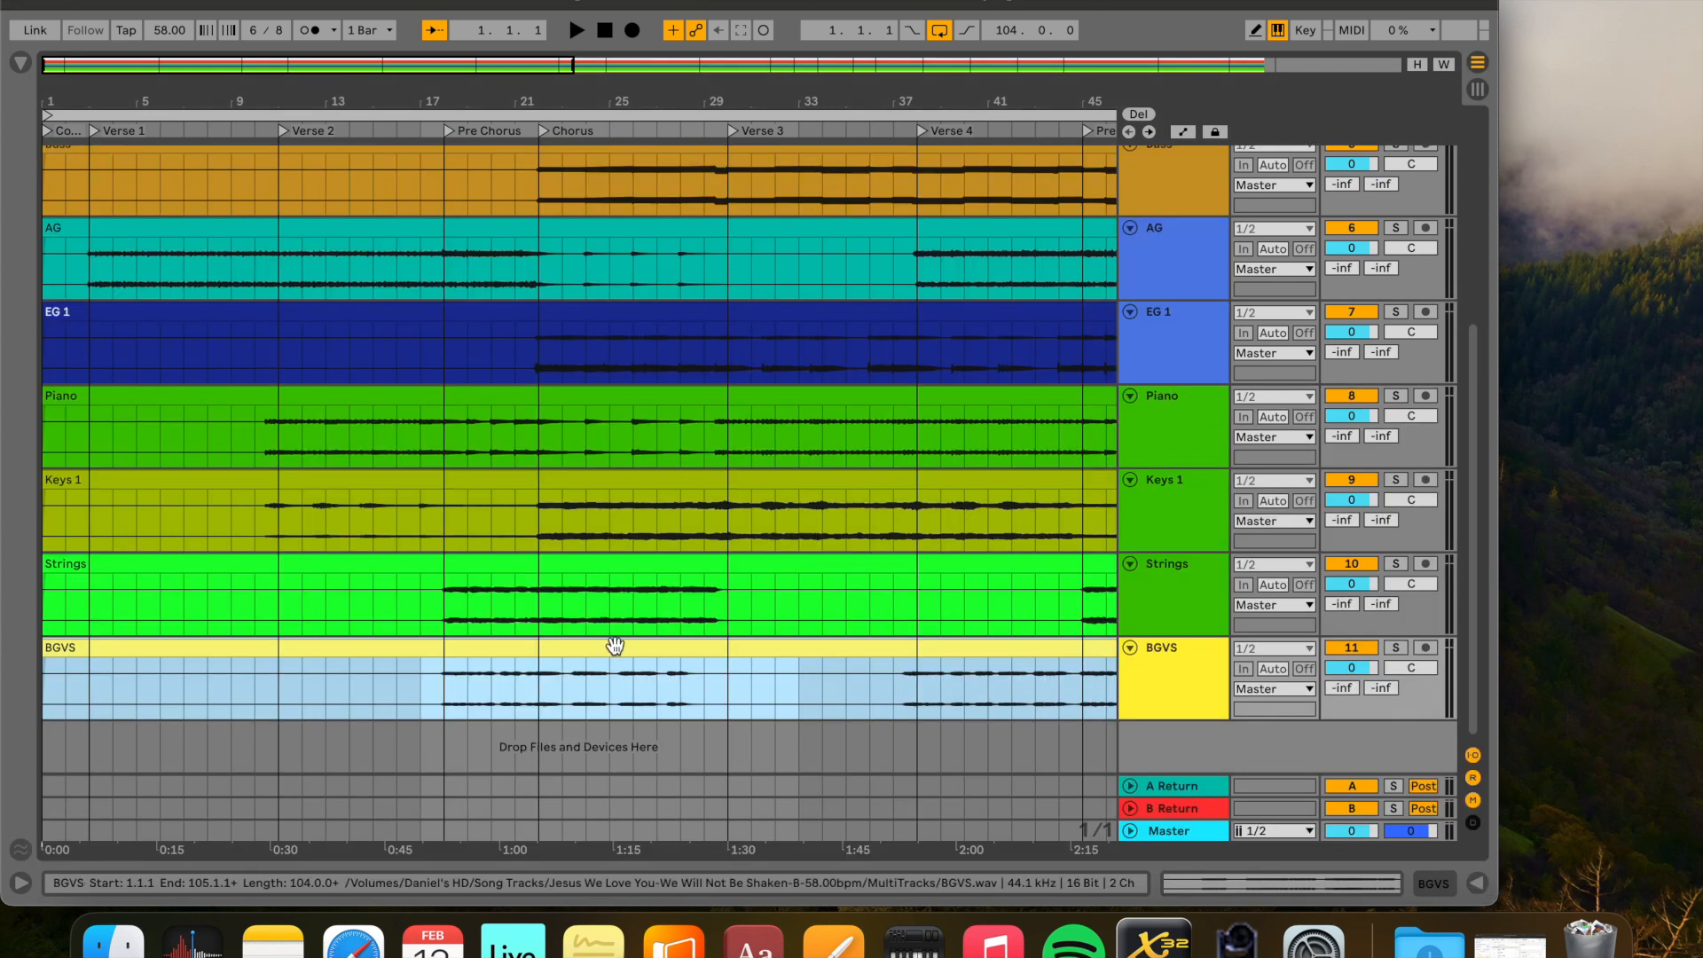
click(611, 706)
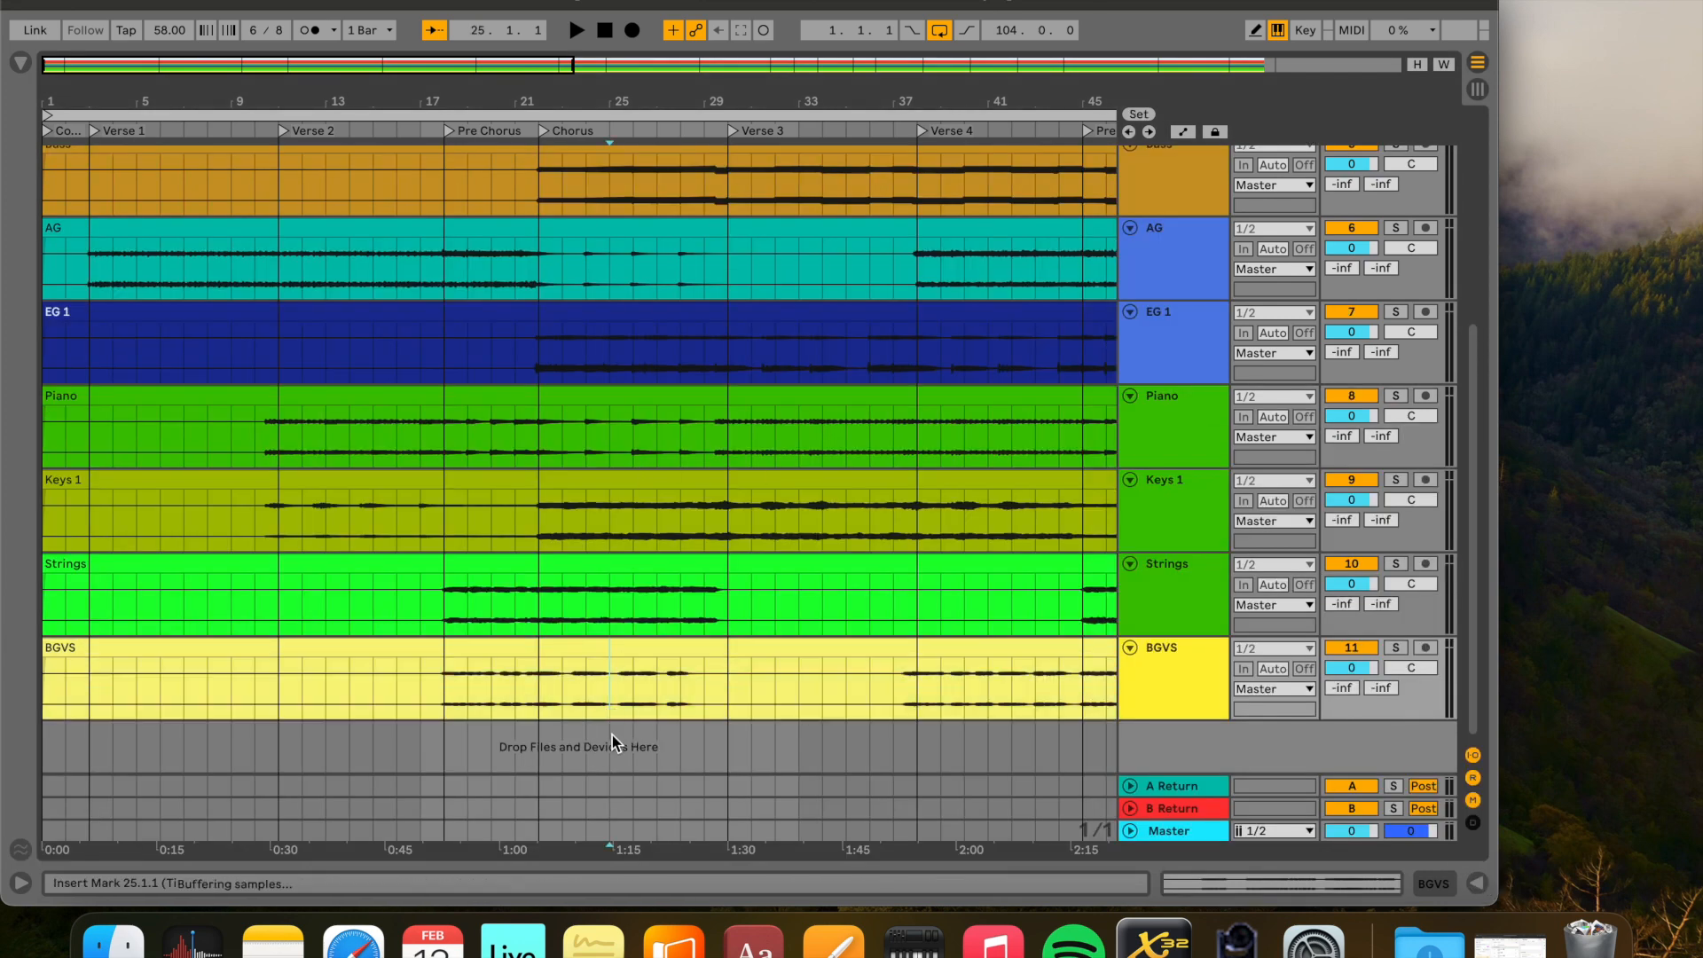
click(543, 131)
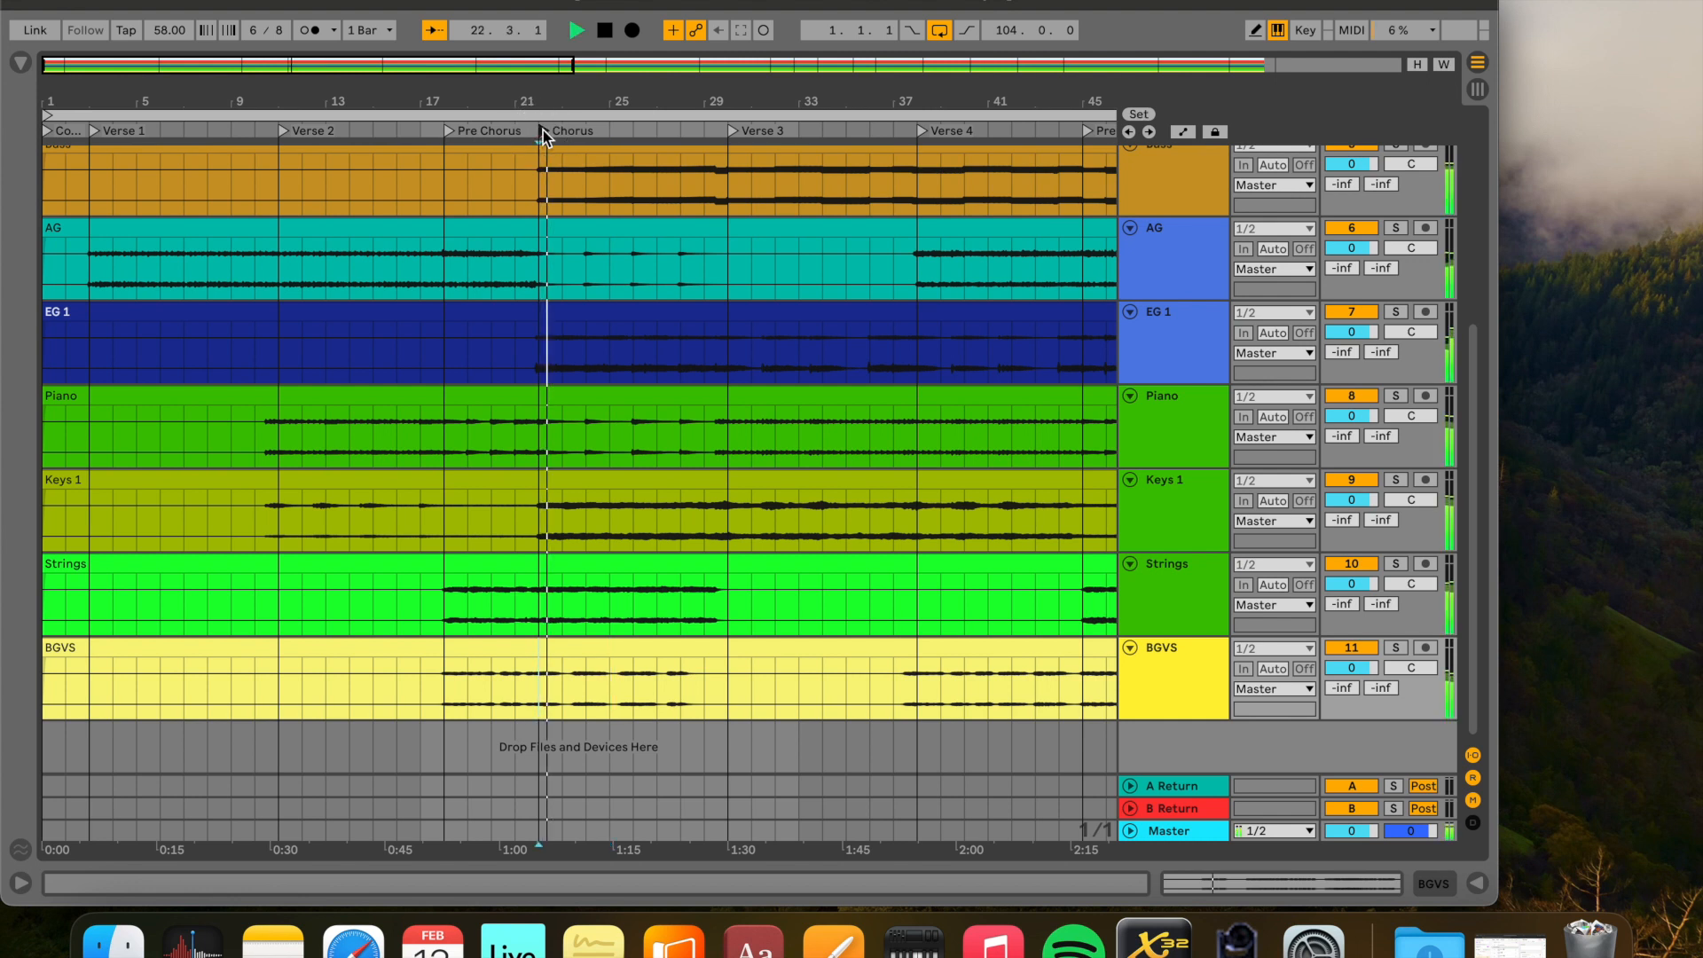
key(space)
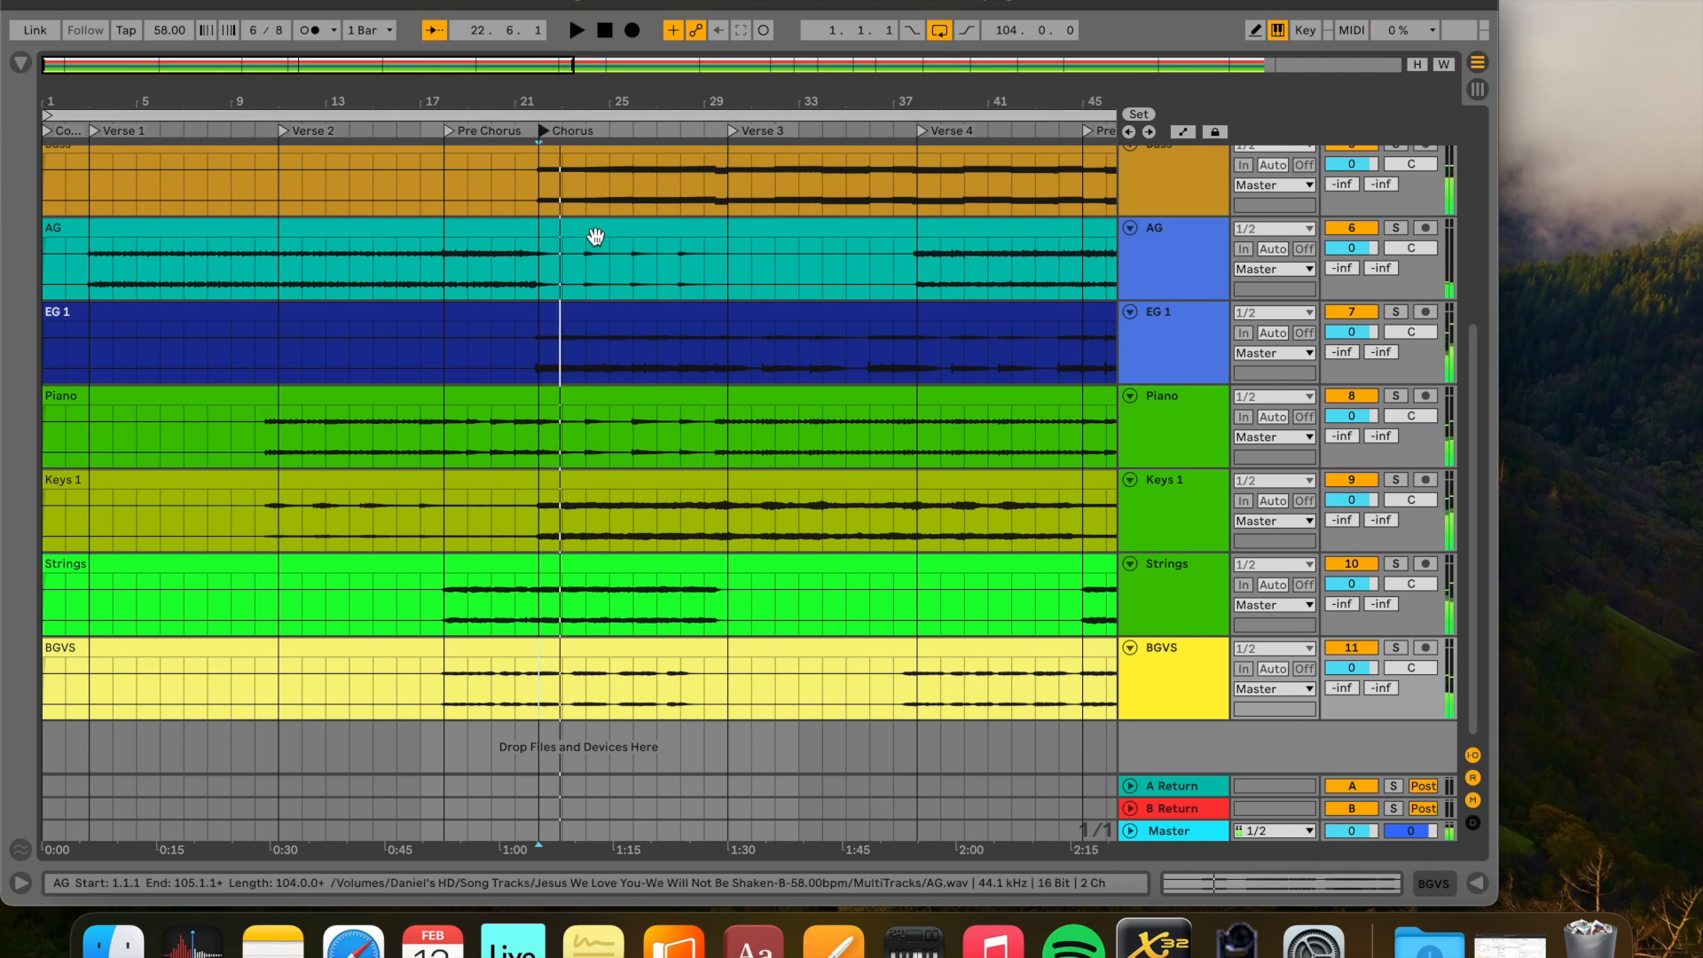
Delete the unneeded locator at bar 106, past the Ending locator
scroll(595, 235, up, 5)
key(w)
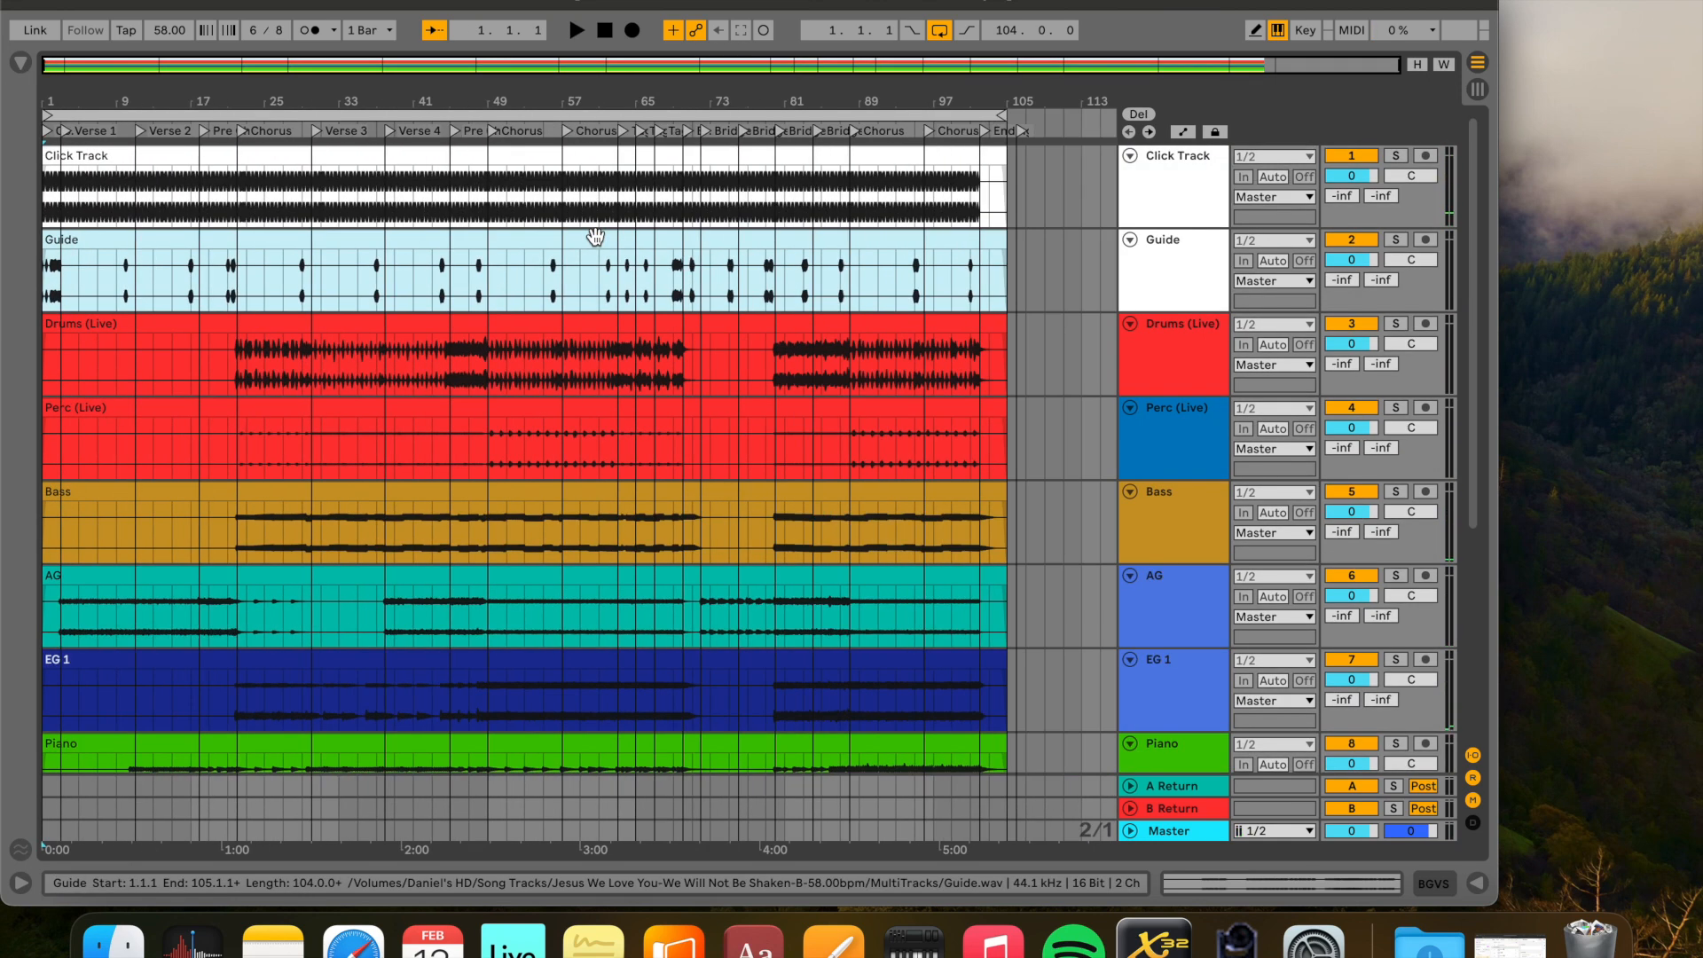
click(1017, 197)
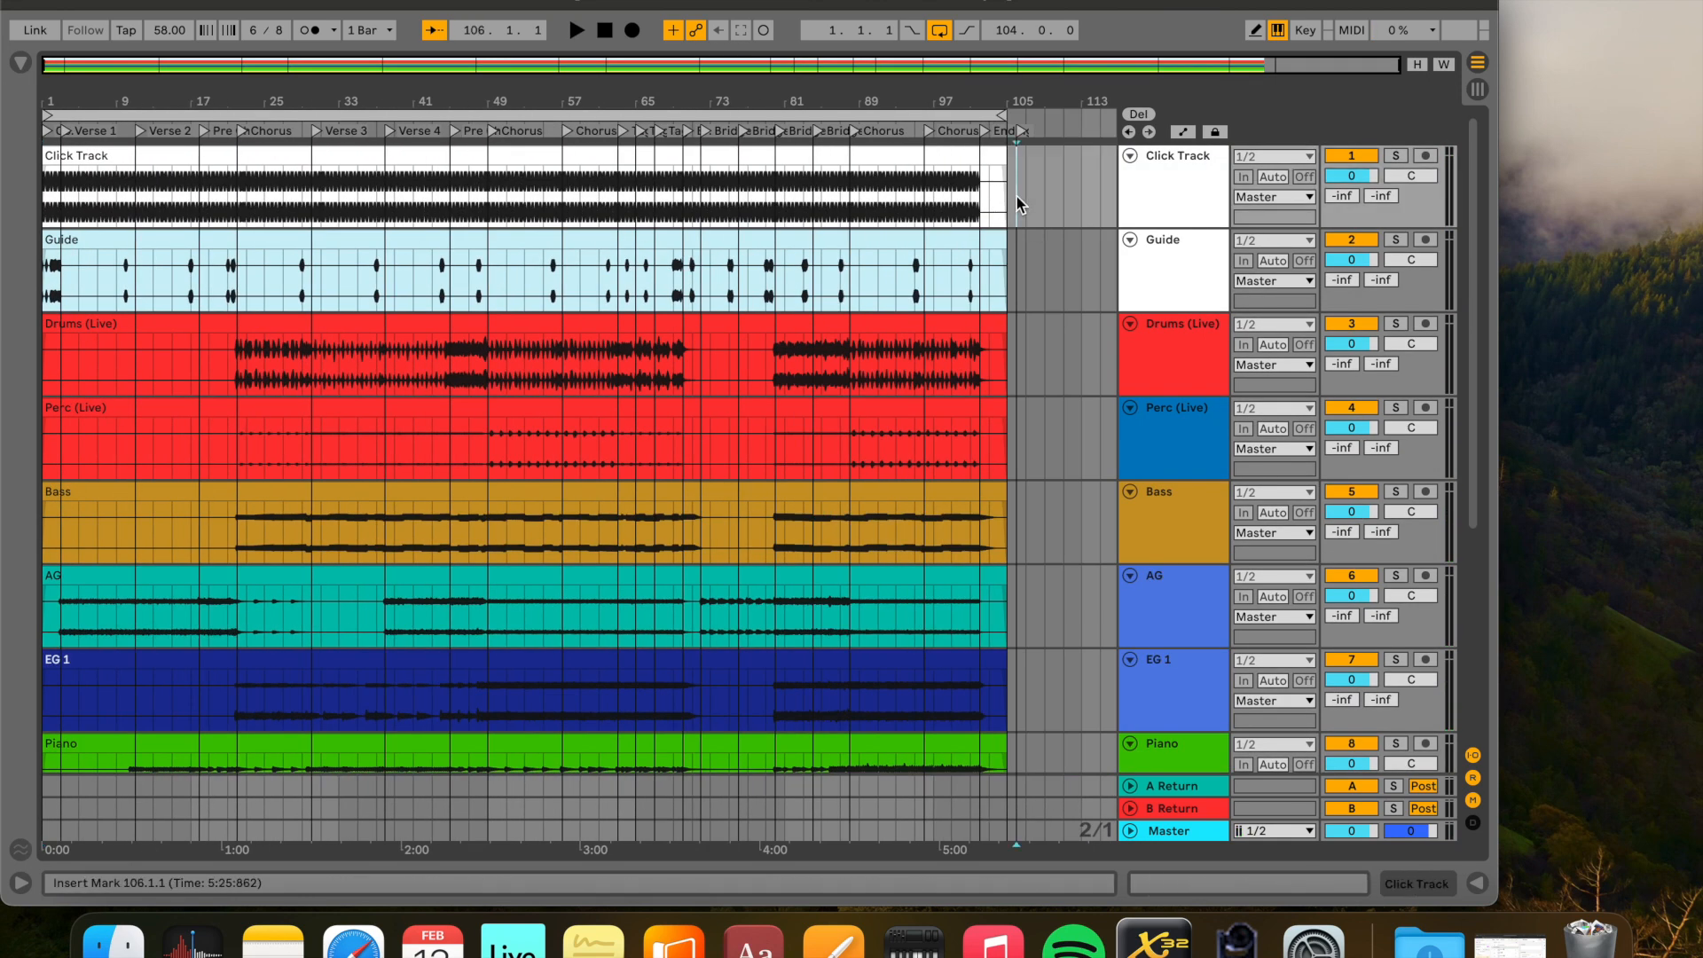
scroll(1017, 197, up, 10)
right_click(1020, 134)
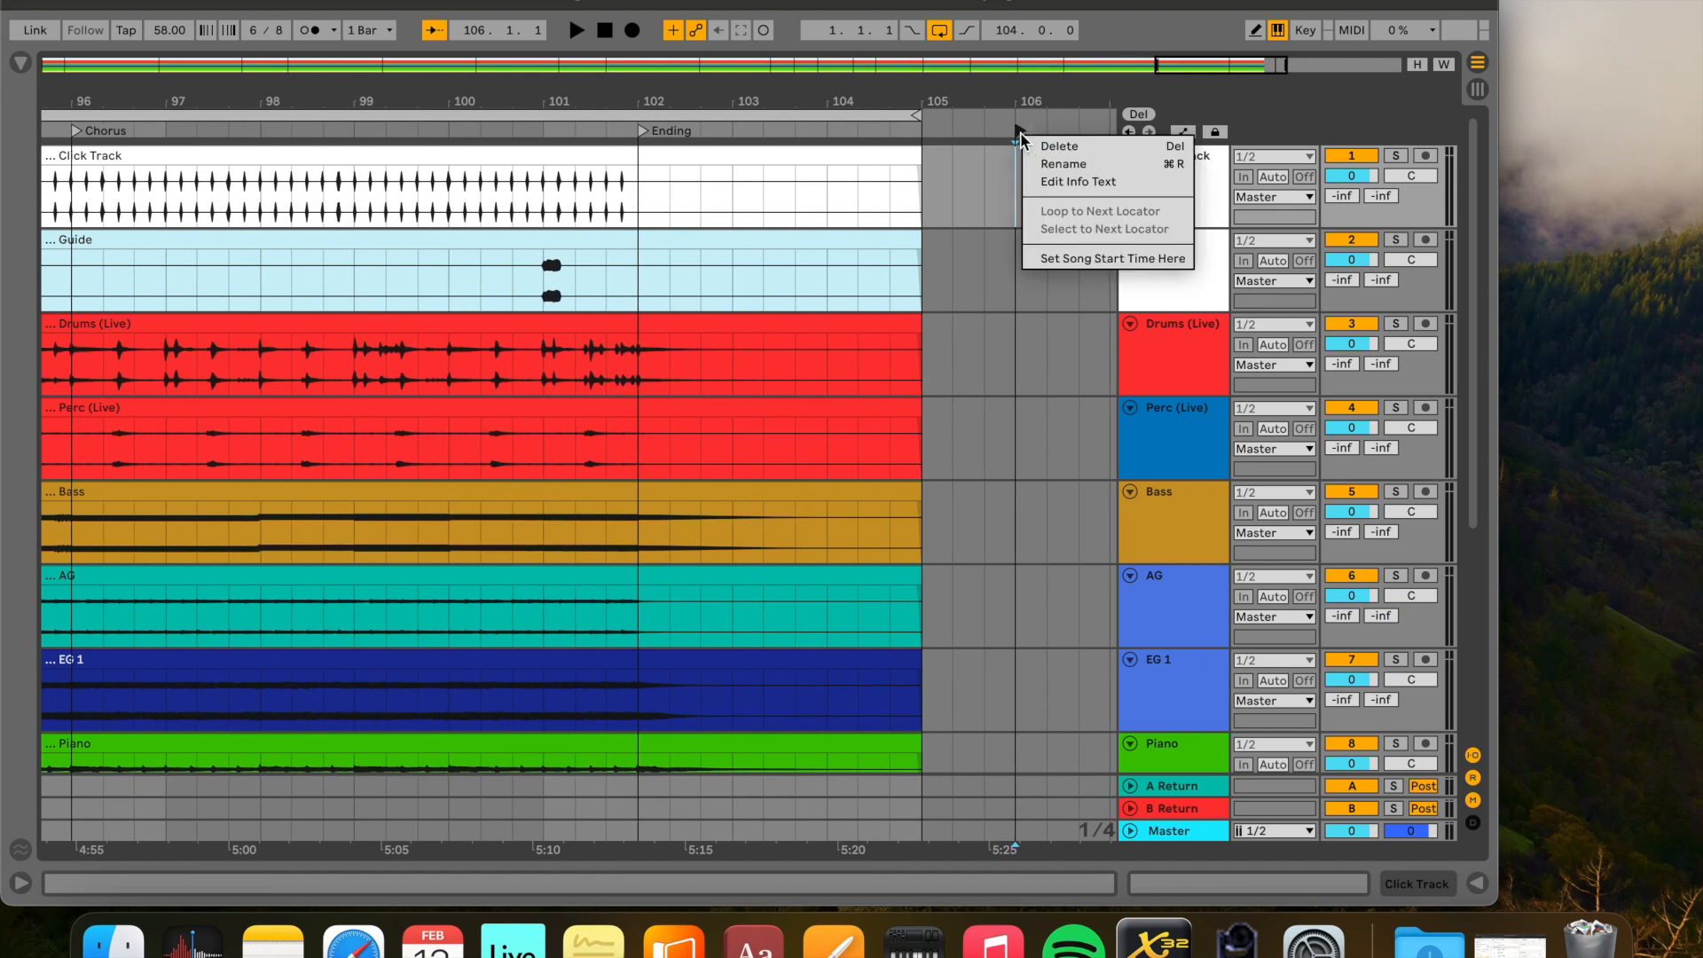
click(1029, 146)
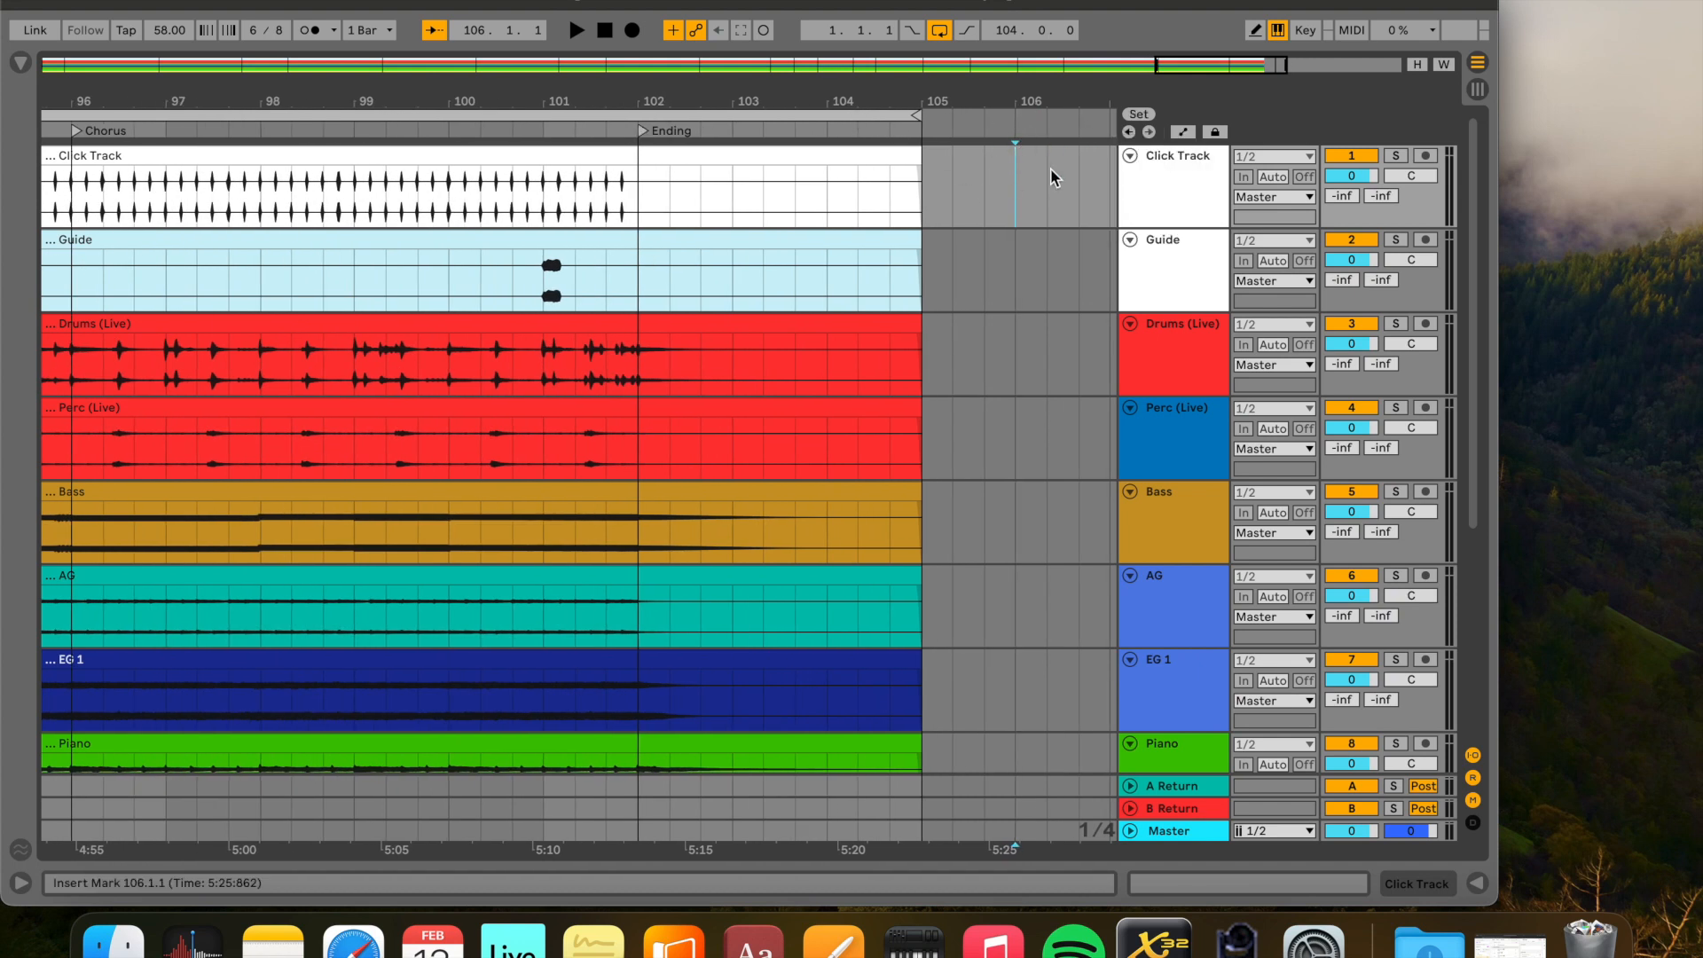
Turn off the arrangement loop
right_click(804, 115)
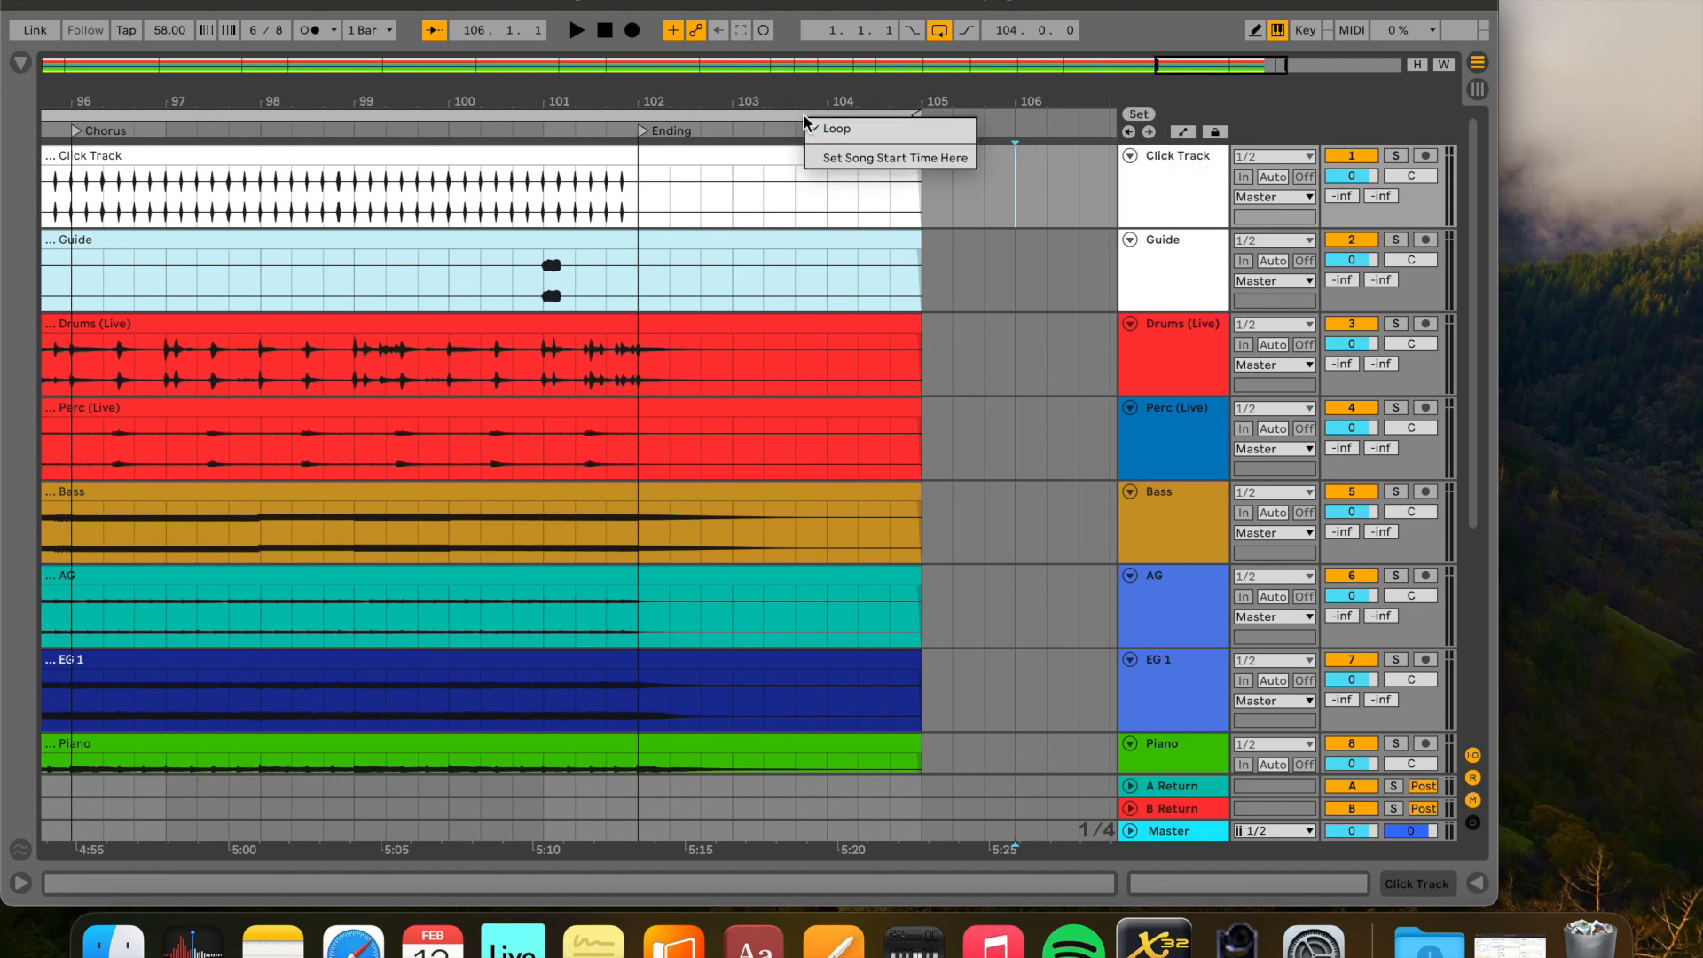
click(866, 130)
Shorten the clips on all tracks from Guide downward together so they end at bar 104
click(855, 153)
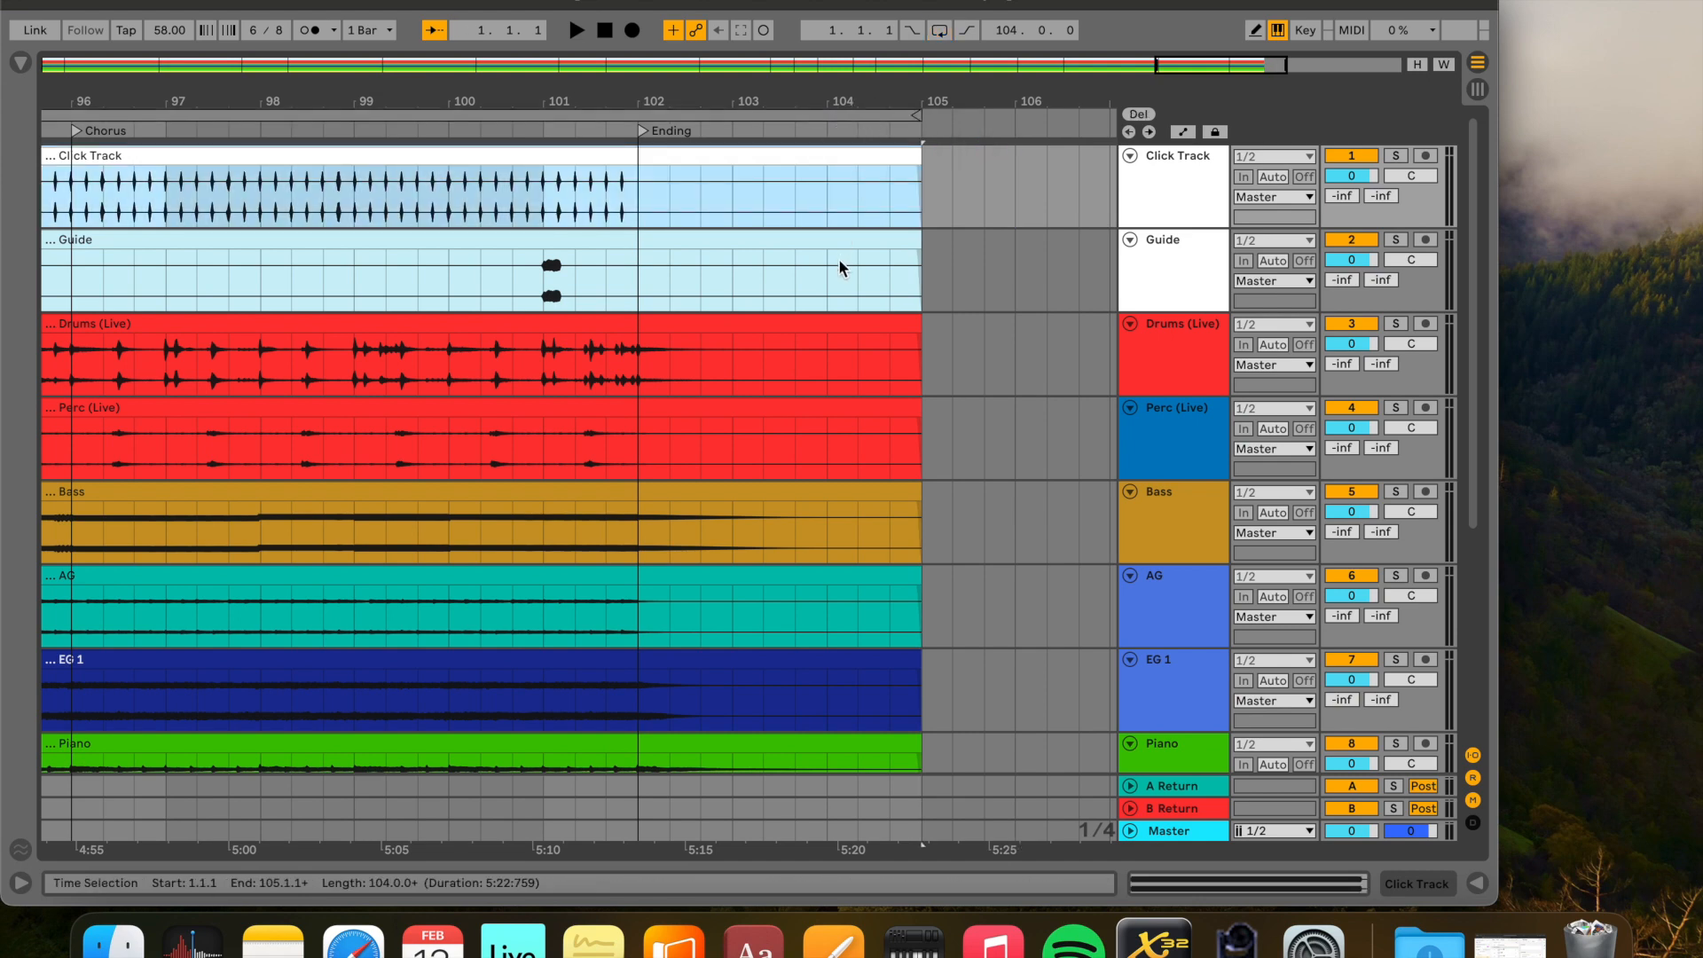
click(840, 266)
scroll(840, 234, down, 1)
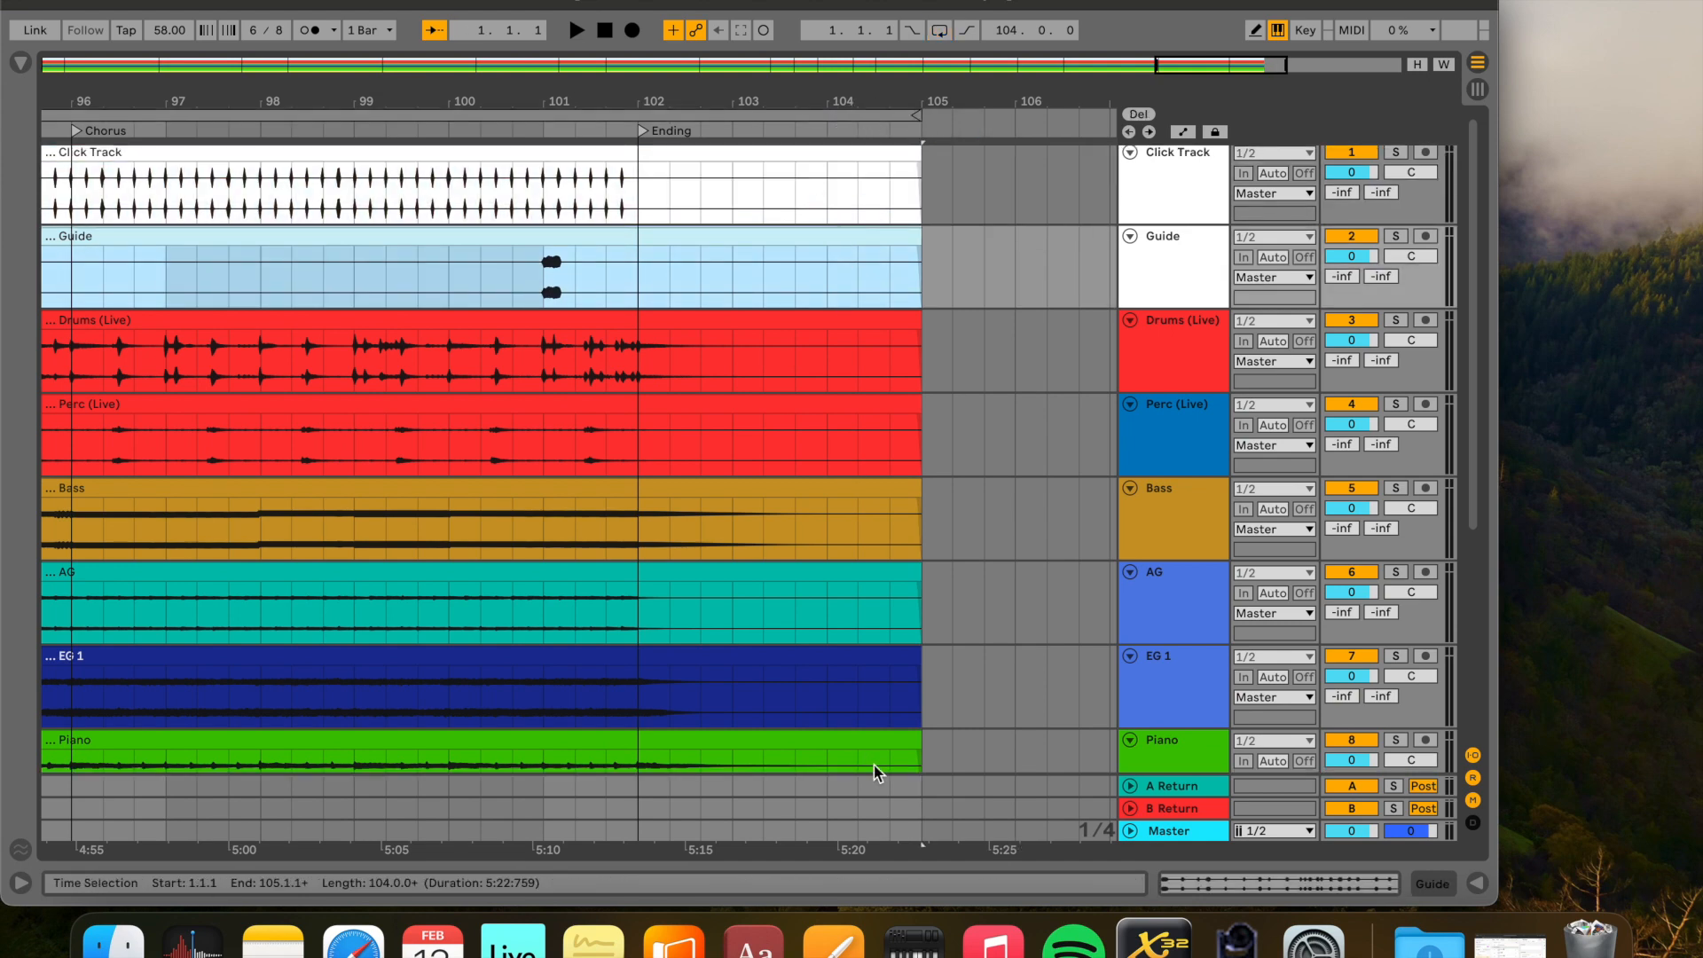
shift+click(917, 833)
drag(920, 237, 839, 238)
scroll(841, 257, down, 5)
scroll(844, 274, up, 5)
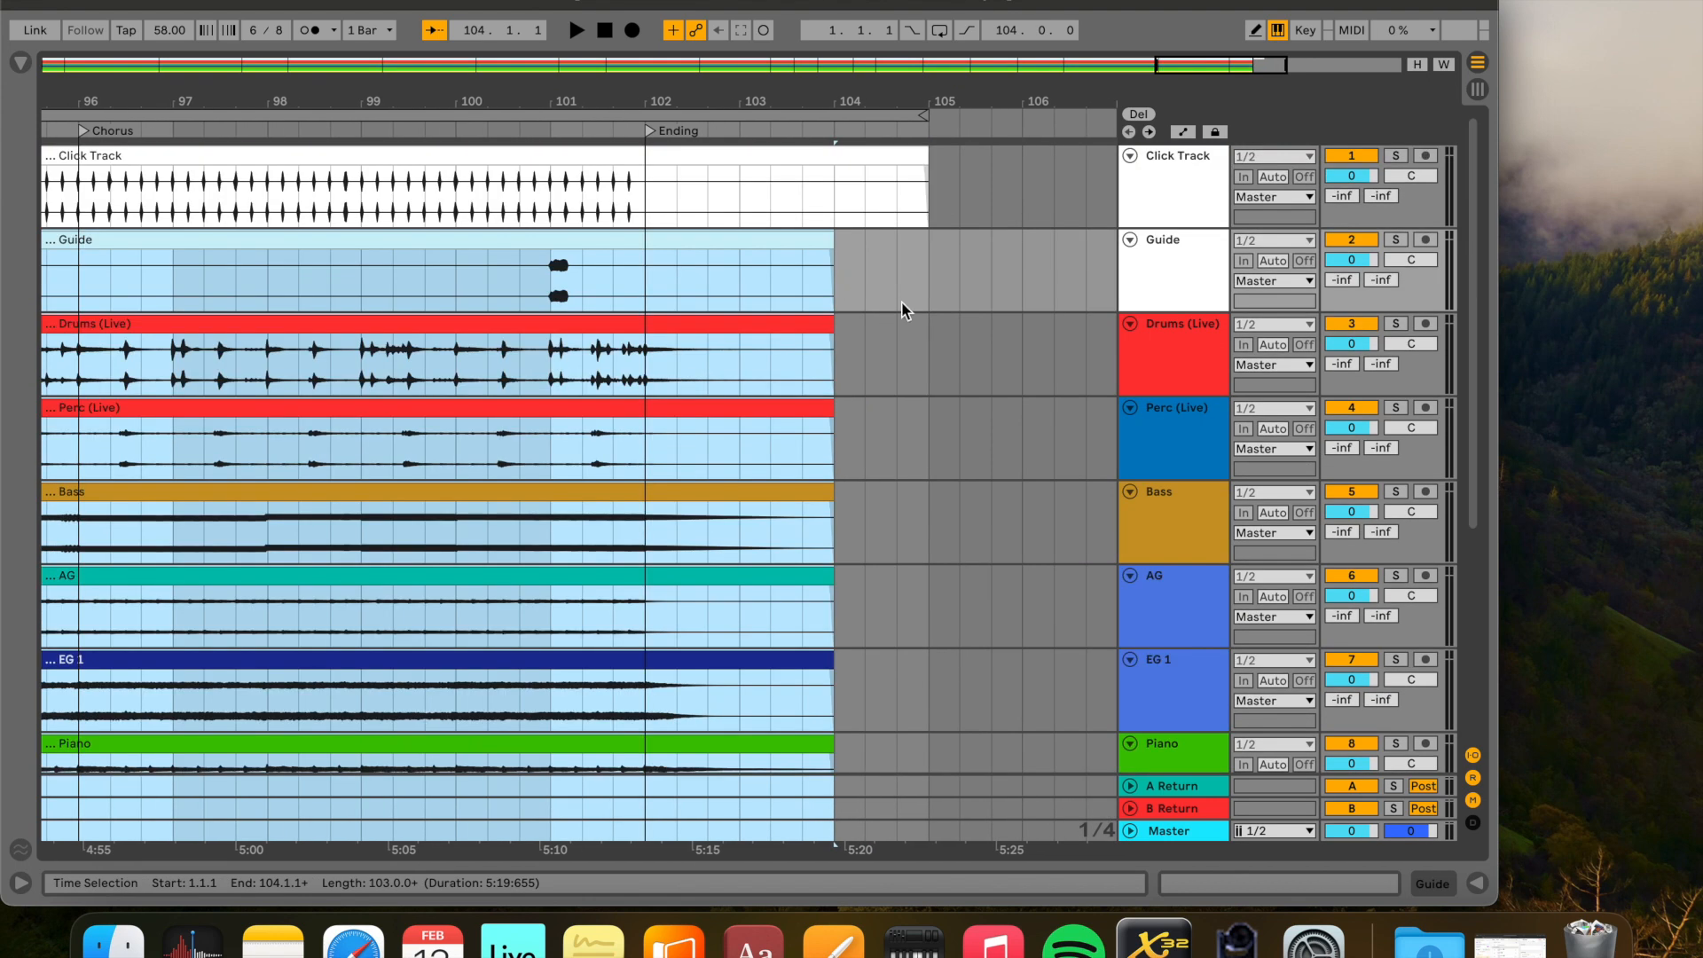
Create fade-outs from bar 103 to the clip ends on the Drums (Live) track and all audio tracks below it
click(897, 283)
drag(744, 364, 859, 951)
key(super+alt+f)
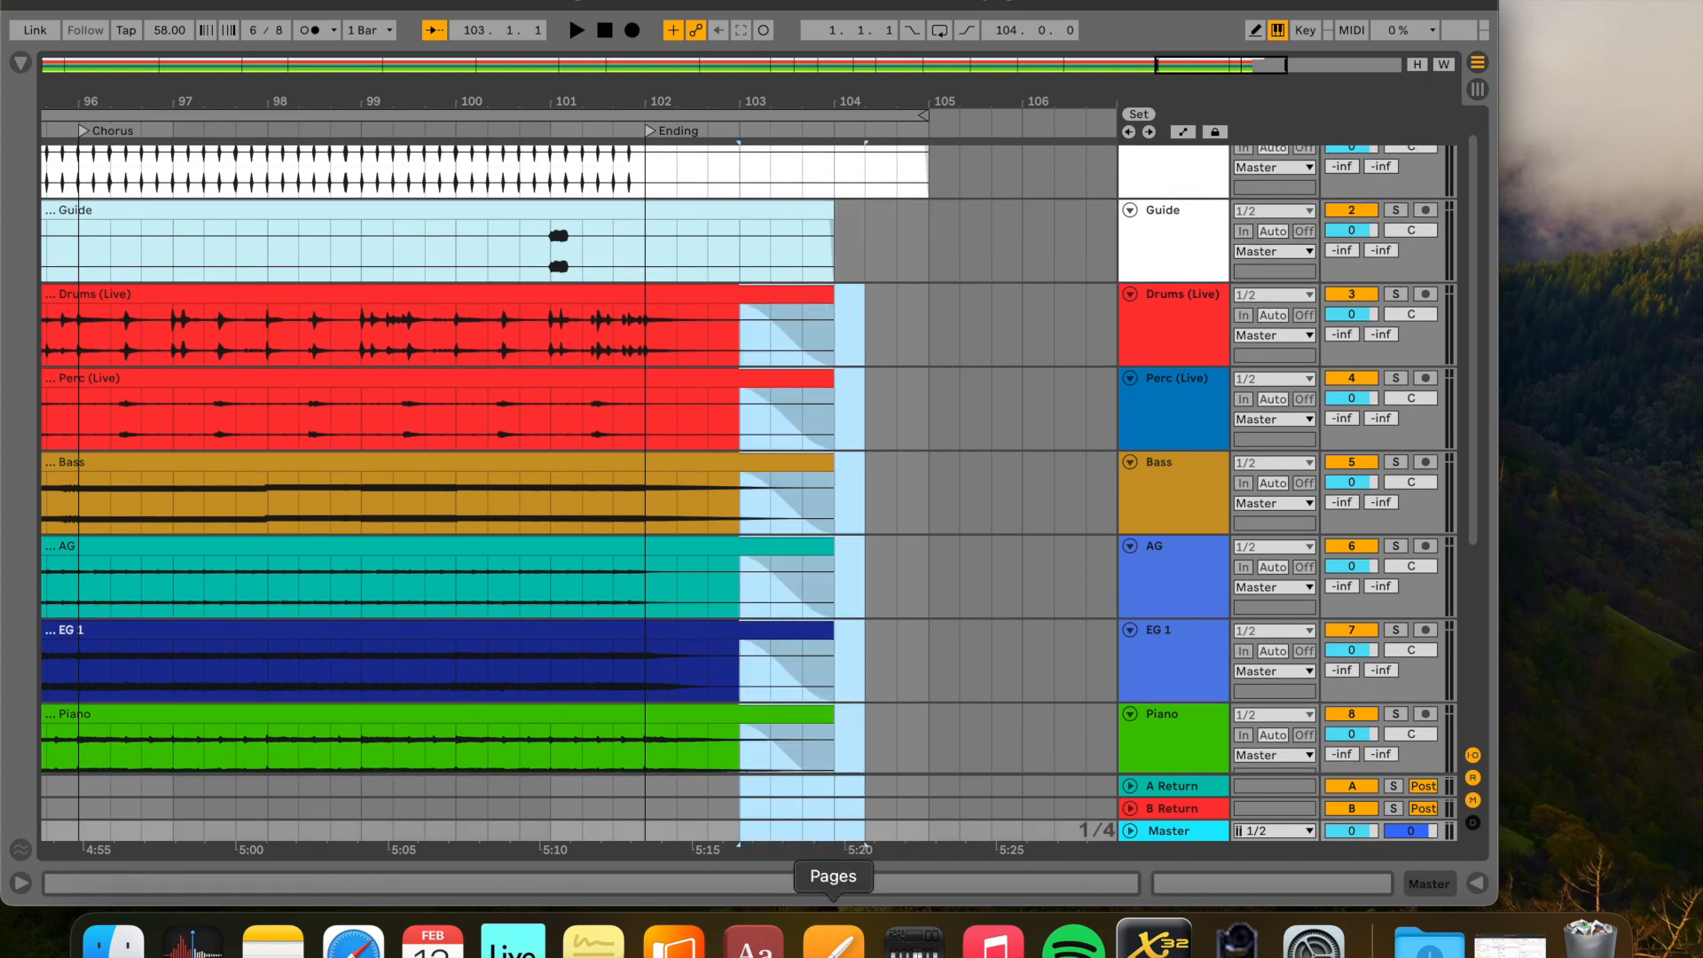
click(932, 332)
scroll(921, 275, up, 1)
scroll(921, 275, up, 1)
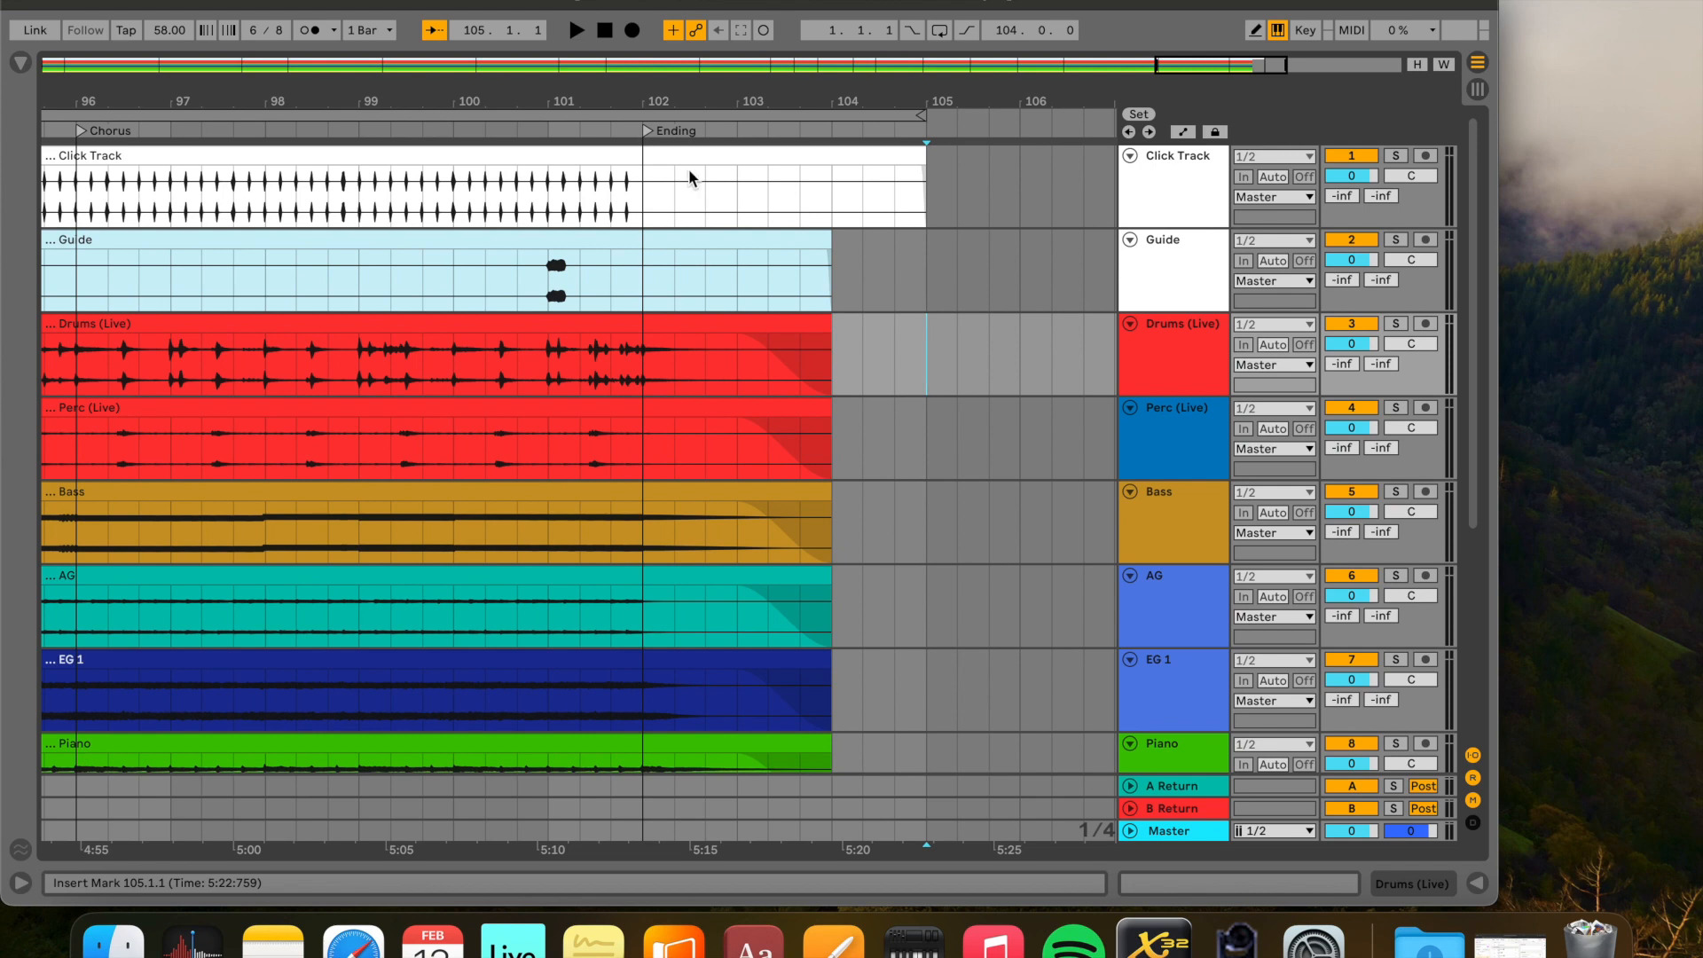
Play the song from the Ending locator through the fade-outs and stop playback
click(650, 131)
key(space)
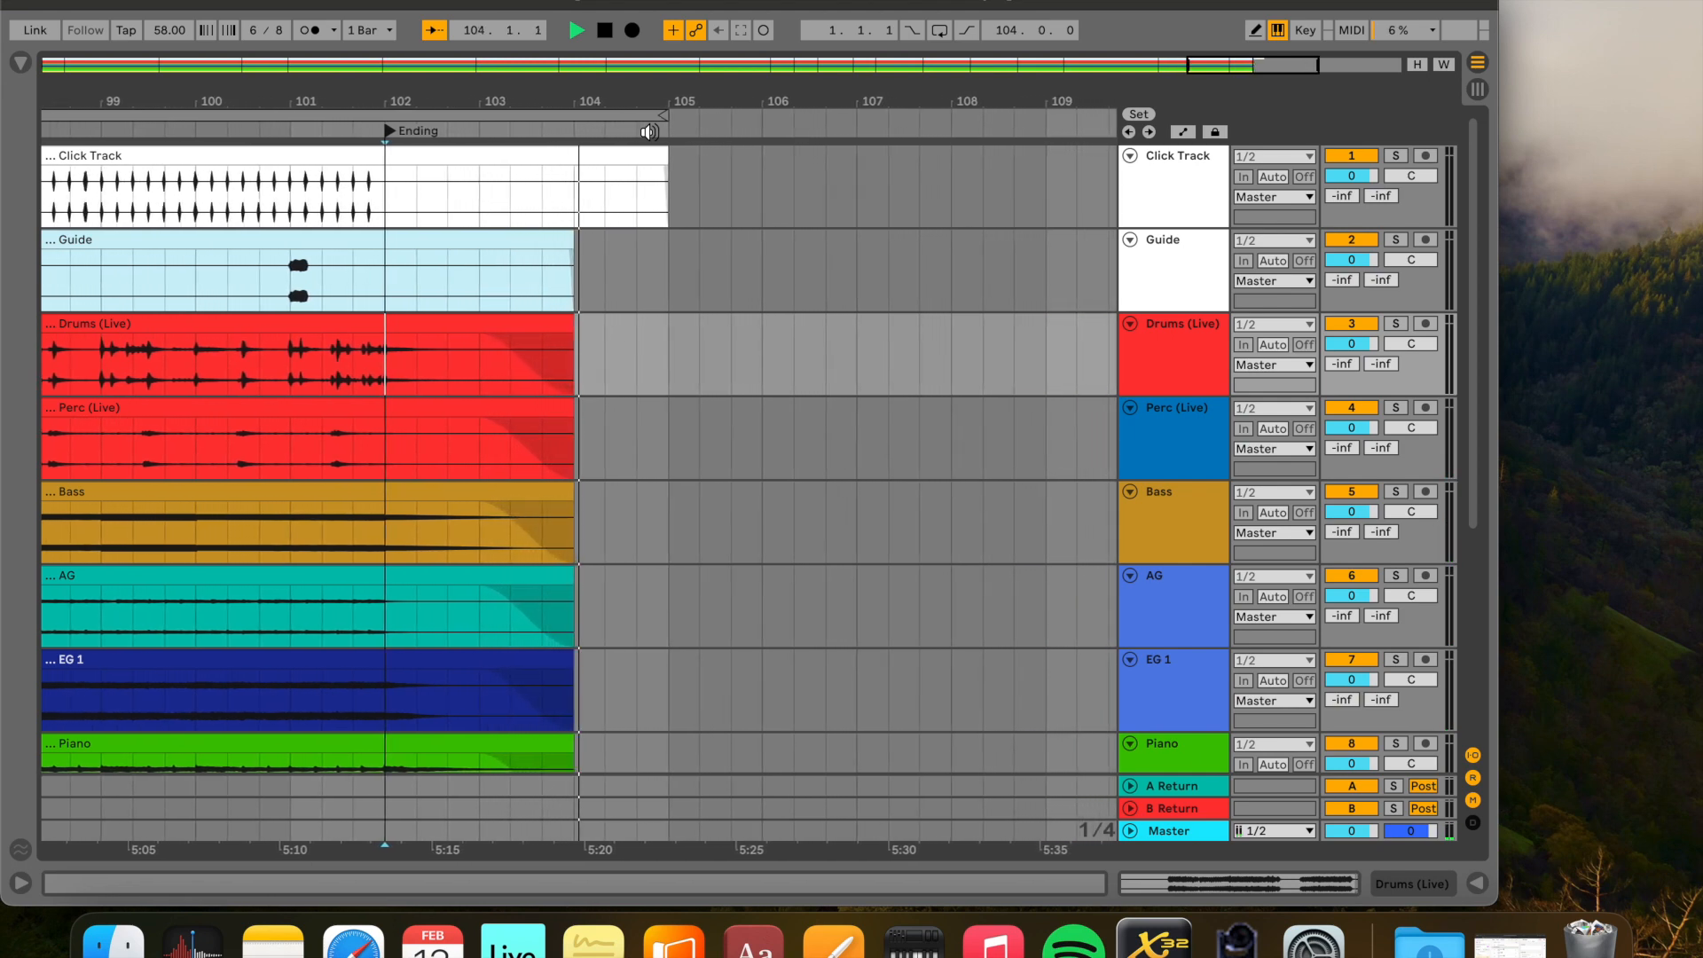
key(space)
Export the Master mix of the whole song as an MP3 named Service Ready - A to the Desktop
click(722, 257)
key(Home)
key(minus)
key(minus)
key(minus)
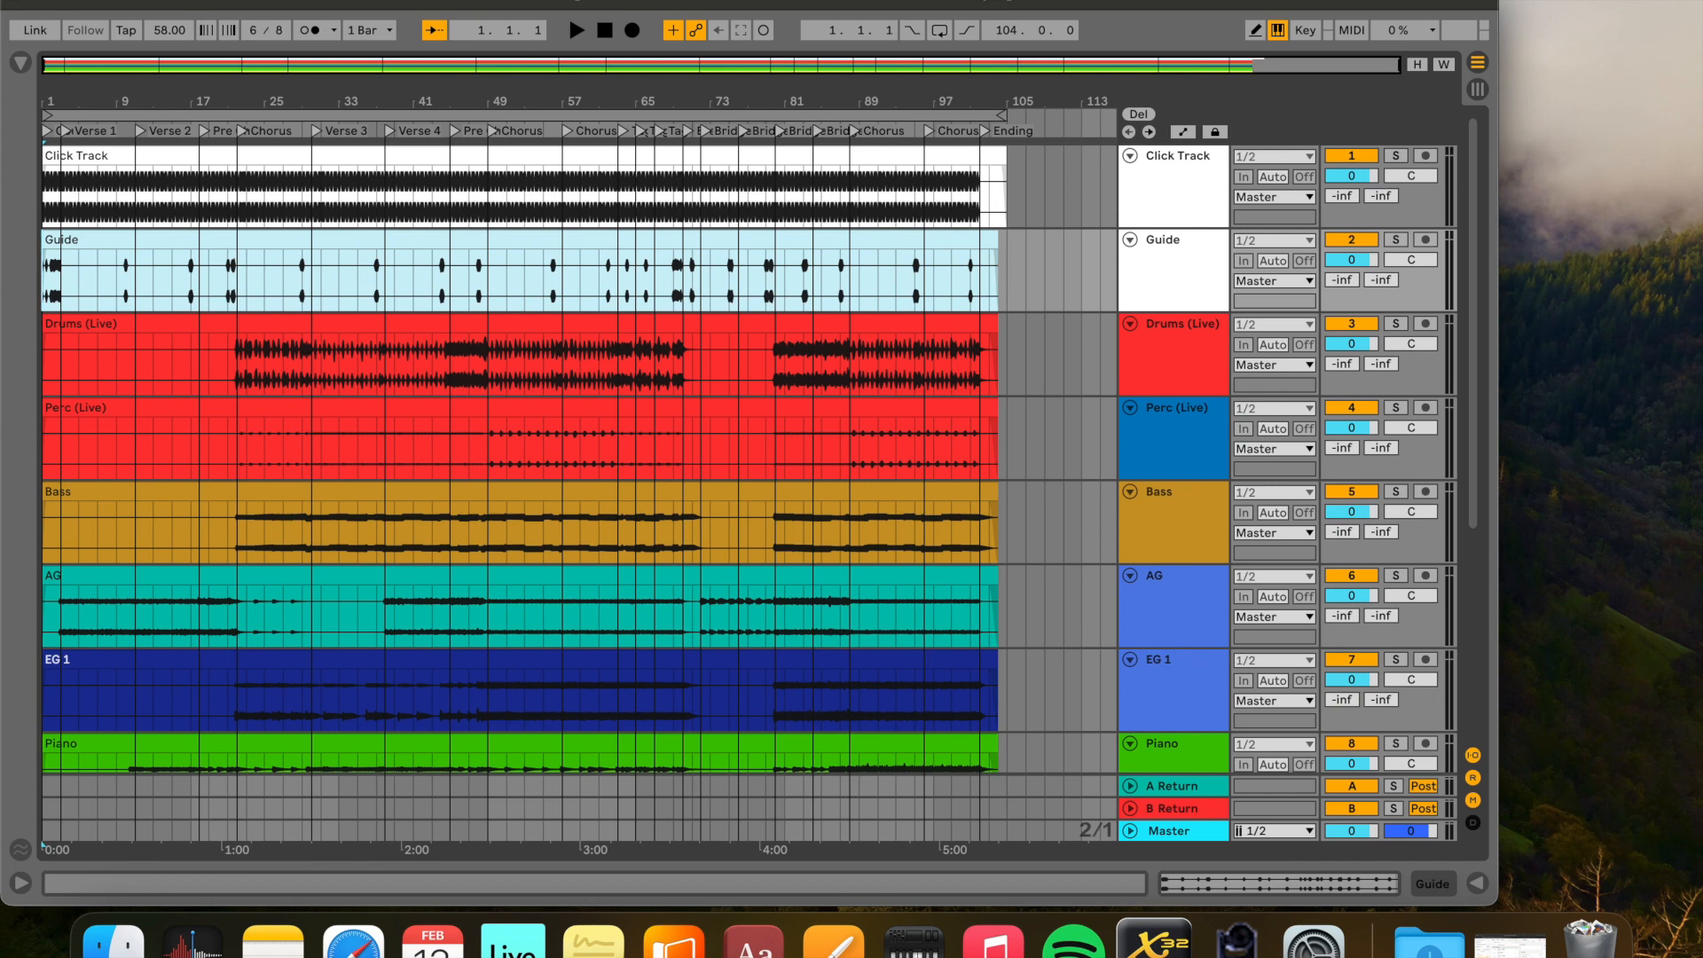
click(124, 0)
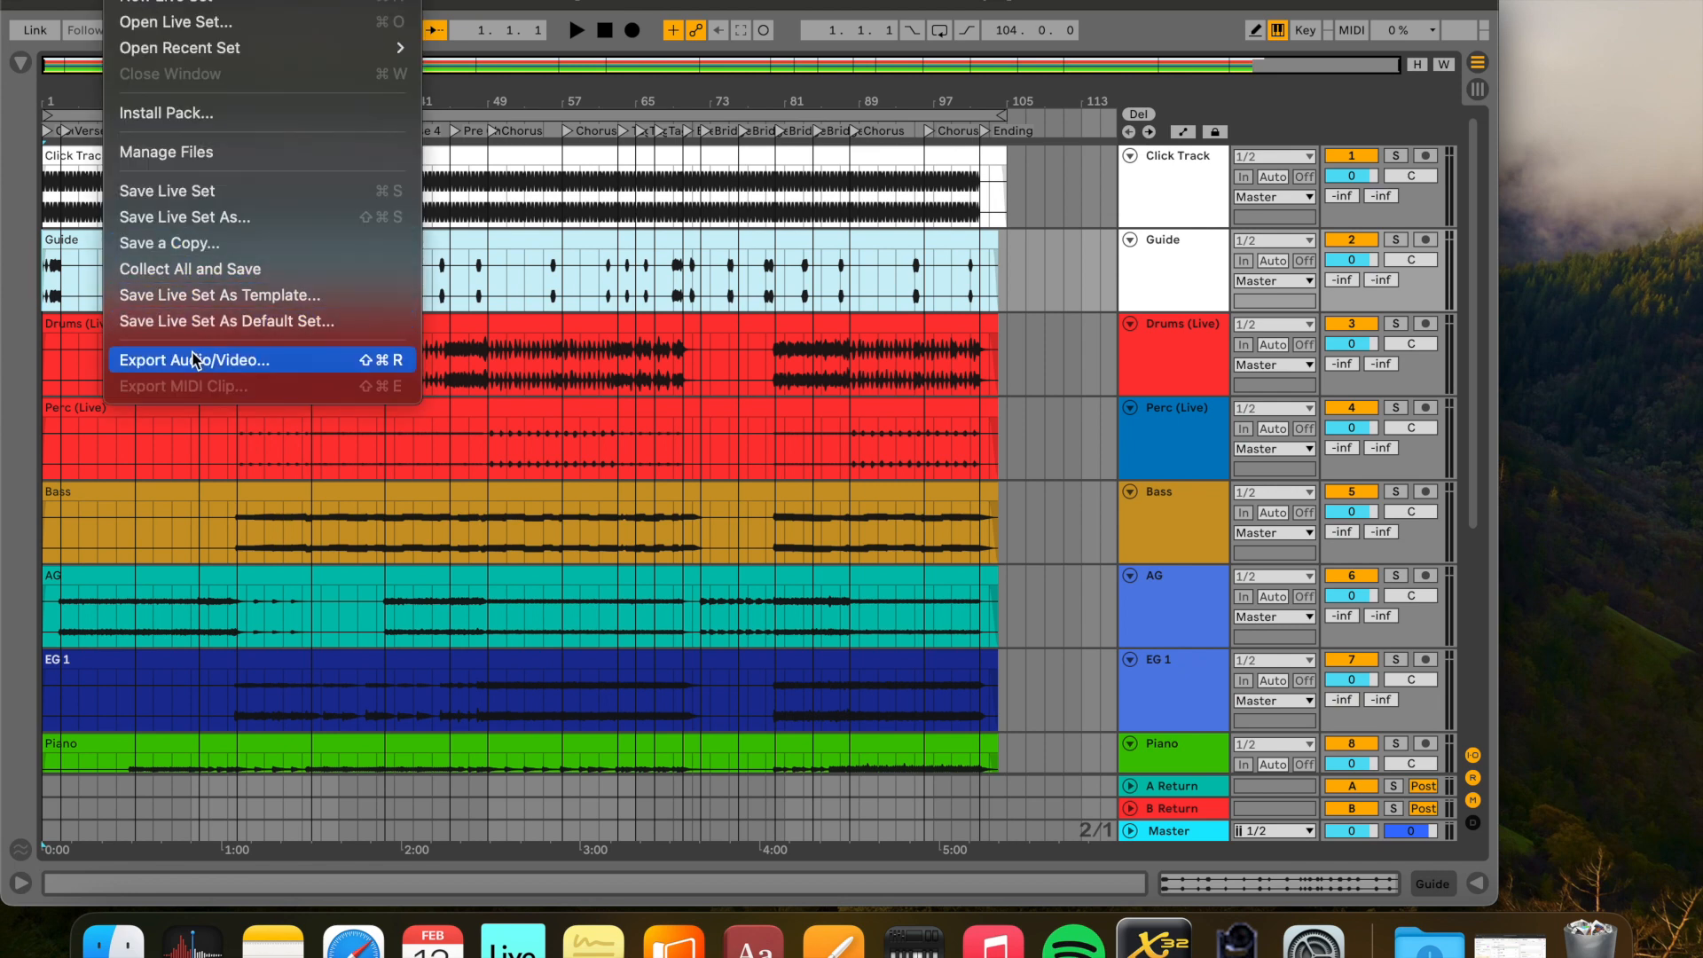
click(288, 368)
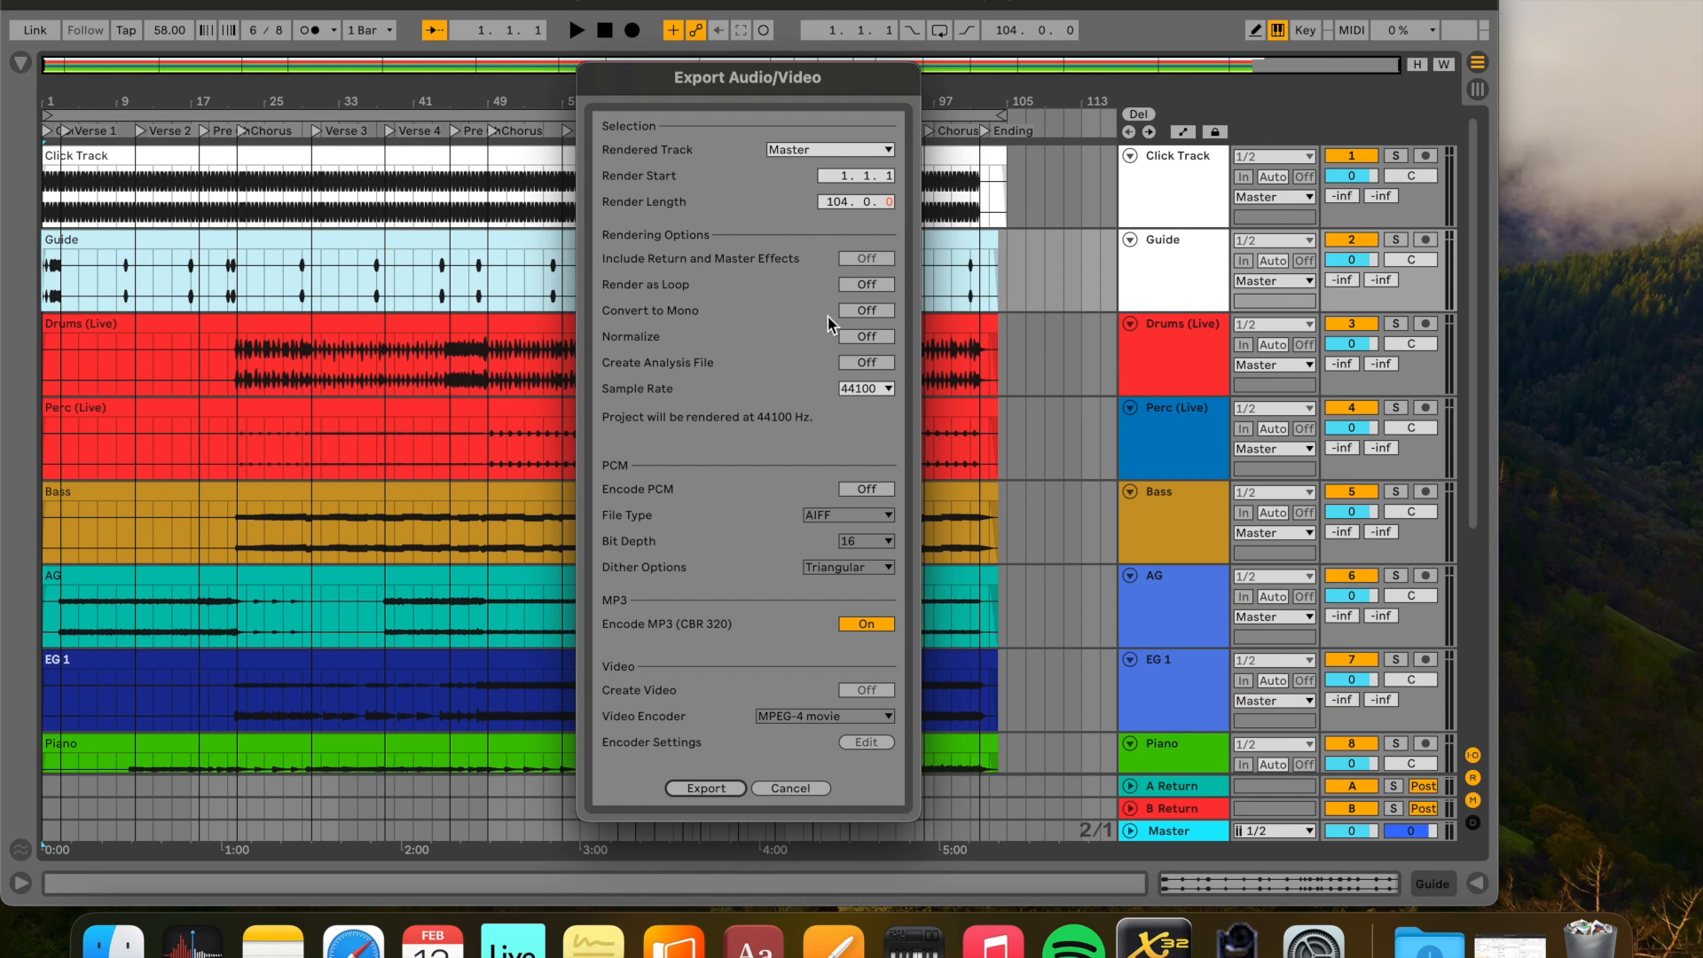
click(714, 789)
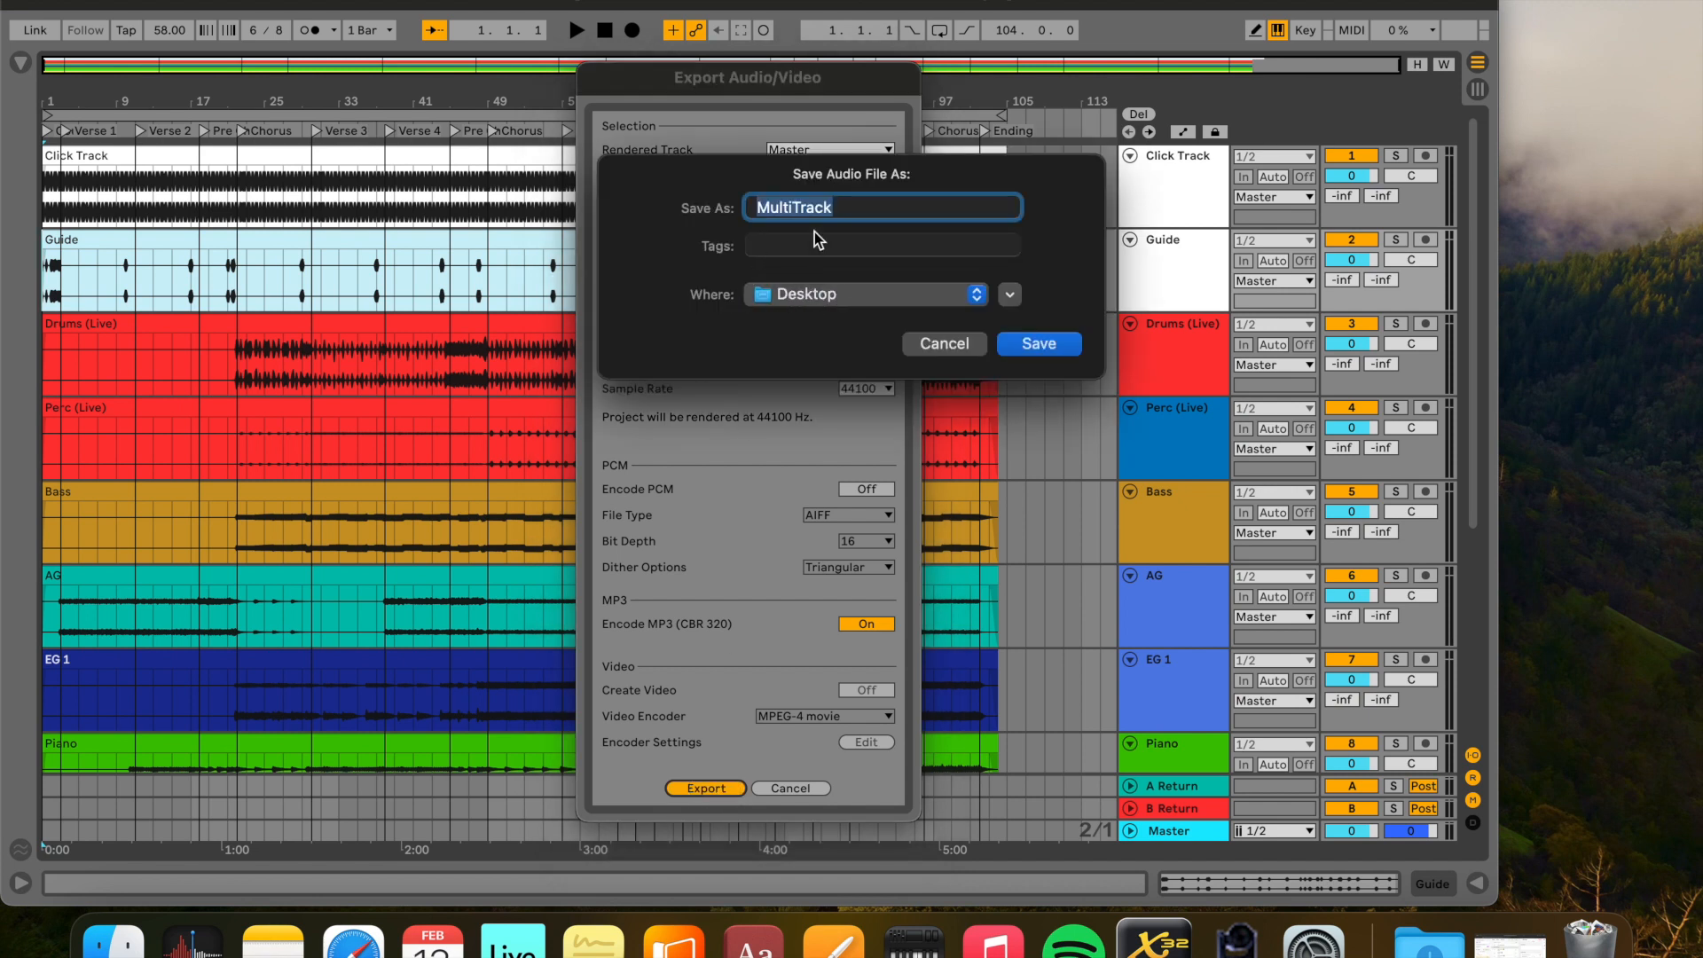
text(Service Re)
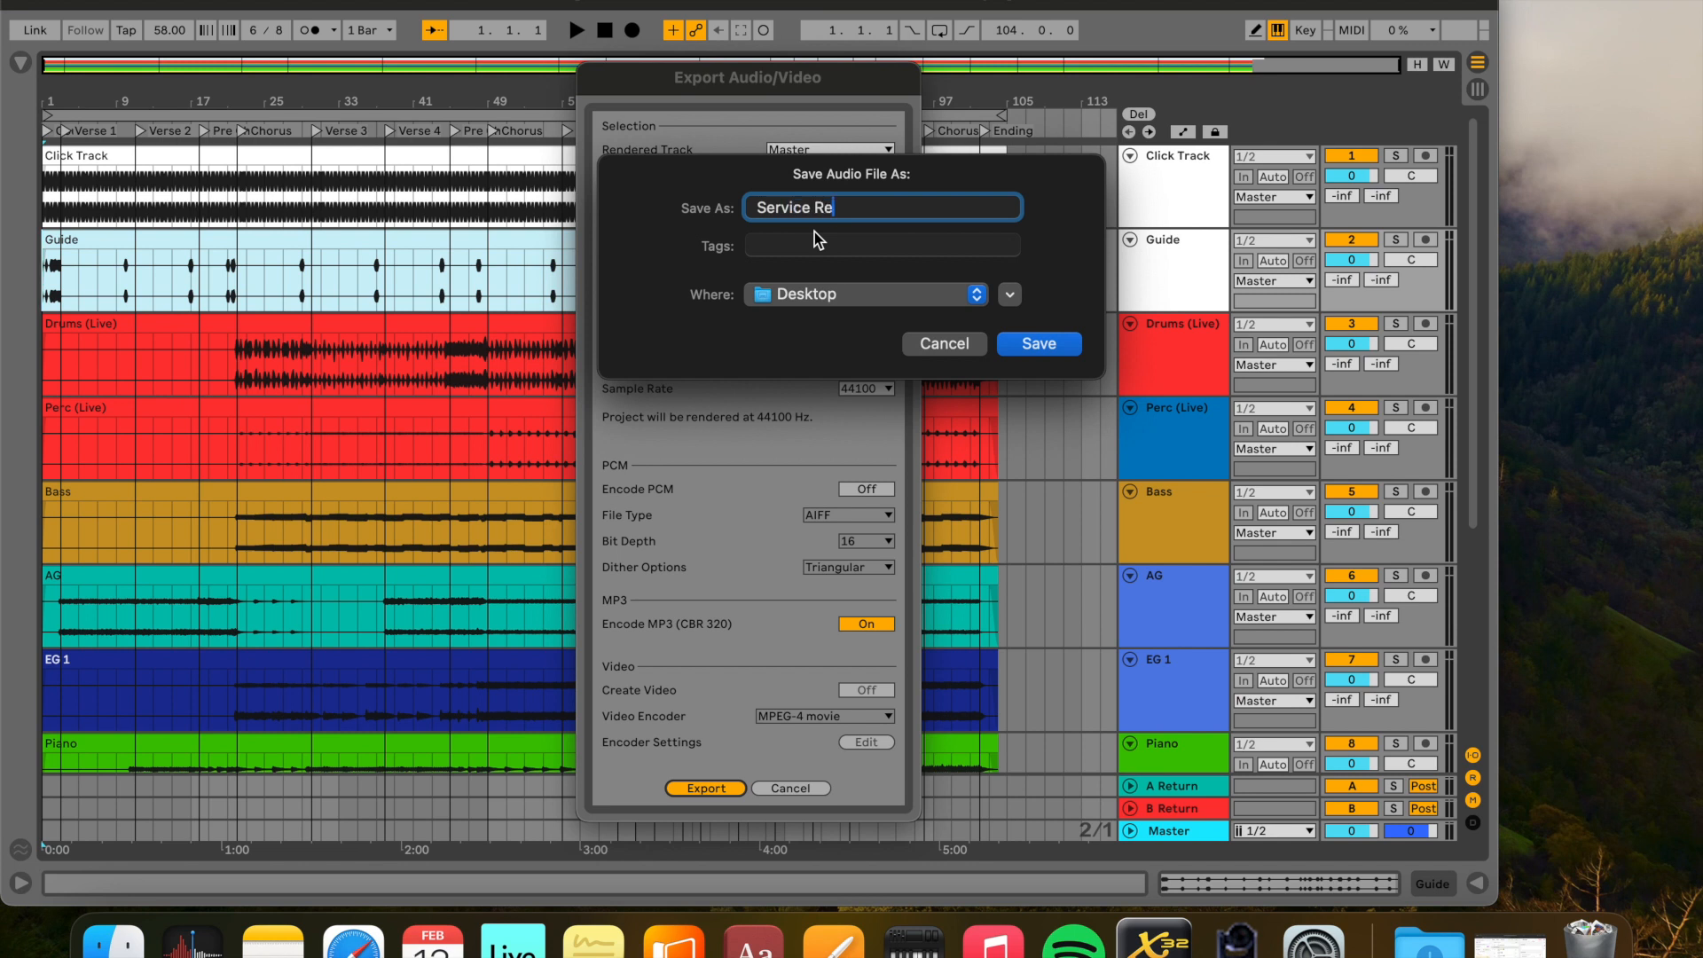
text(ady - A)
click(1038, 344)
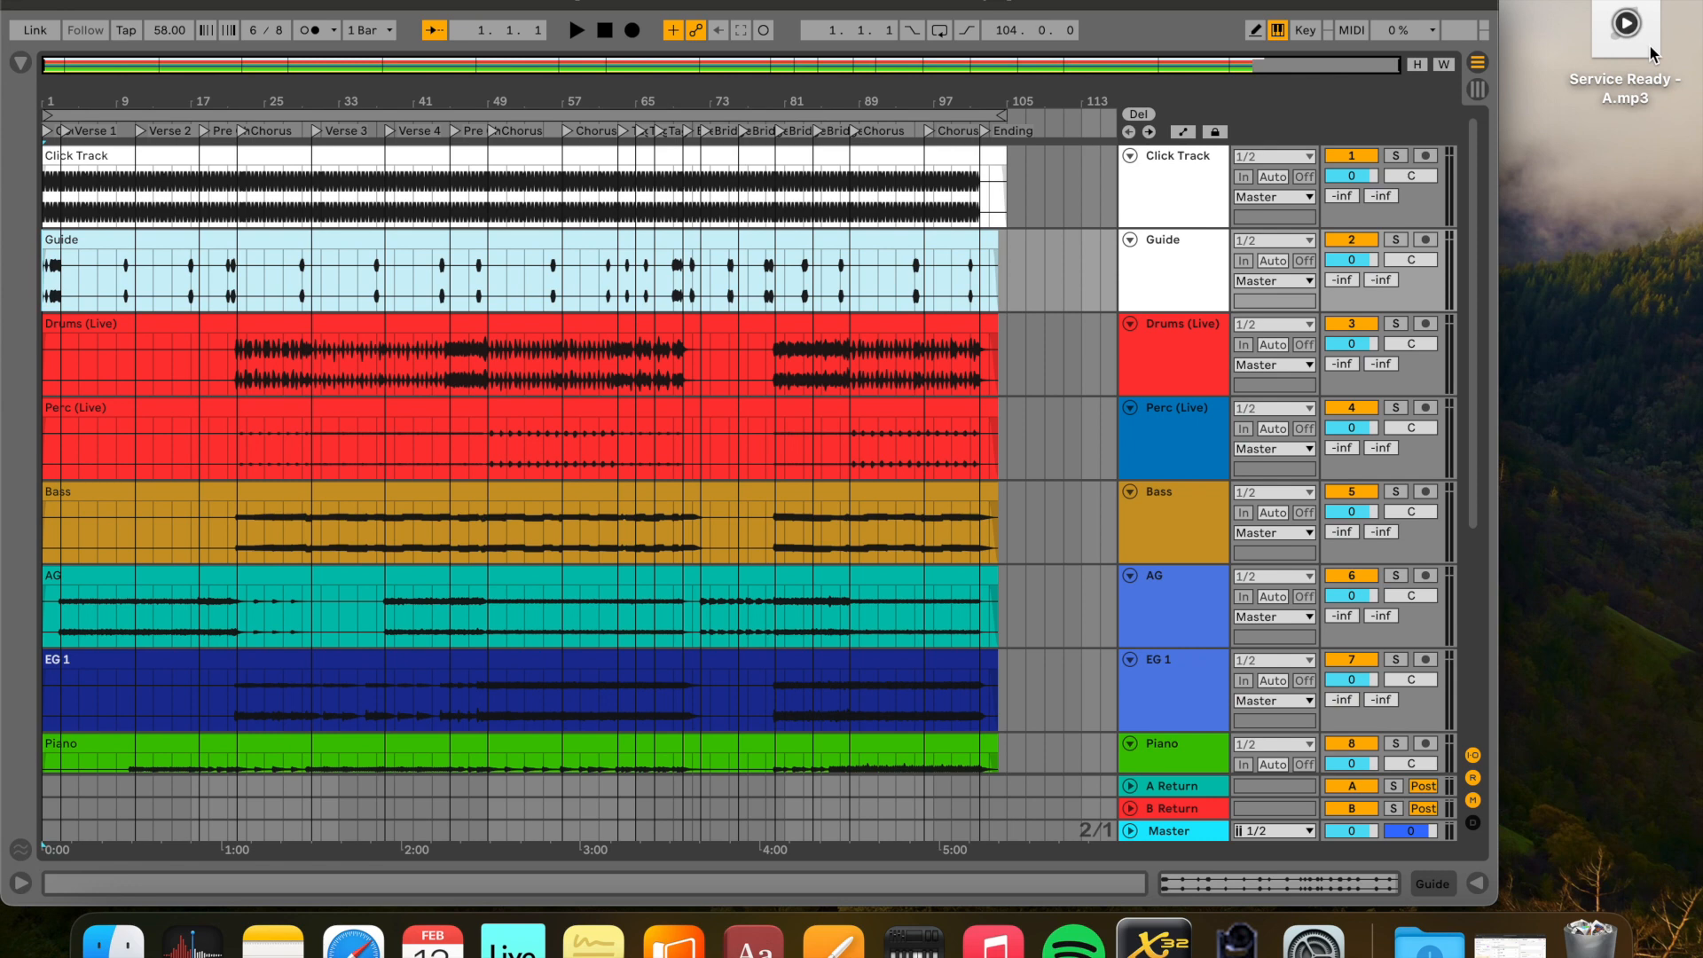
Preview Service Ready - A.mp3 from the Desktop, listen near its beginning and its end, and close the preview
click(1650, 46)
key(space)
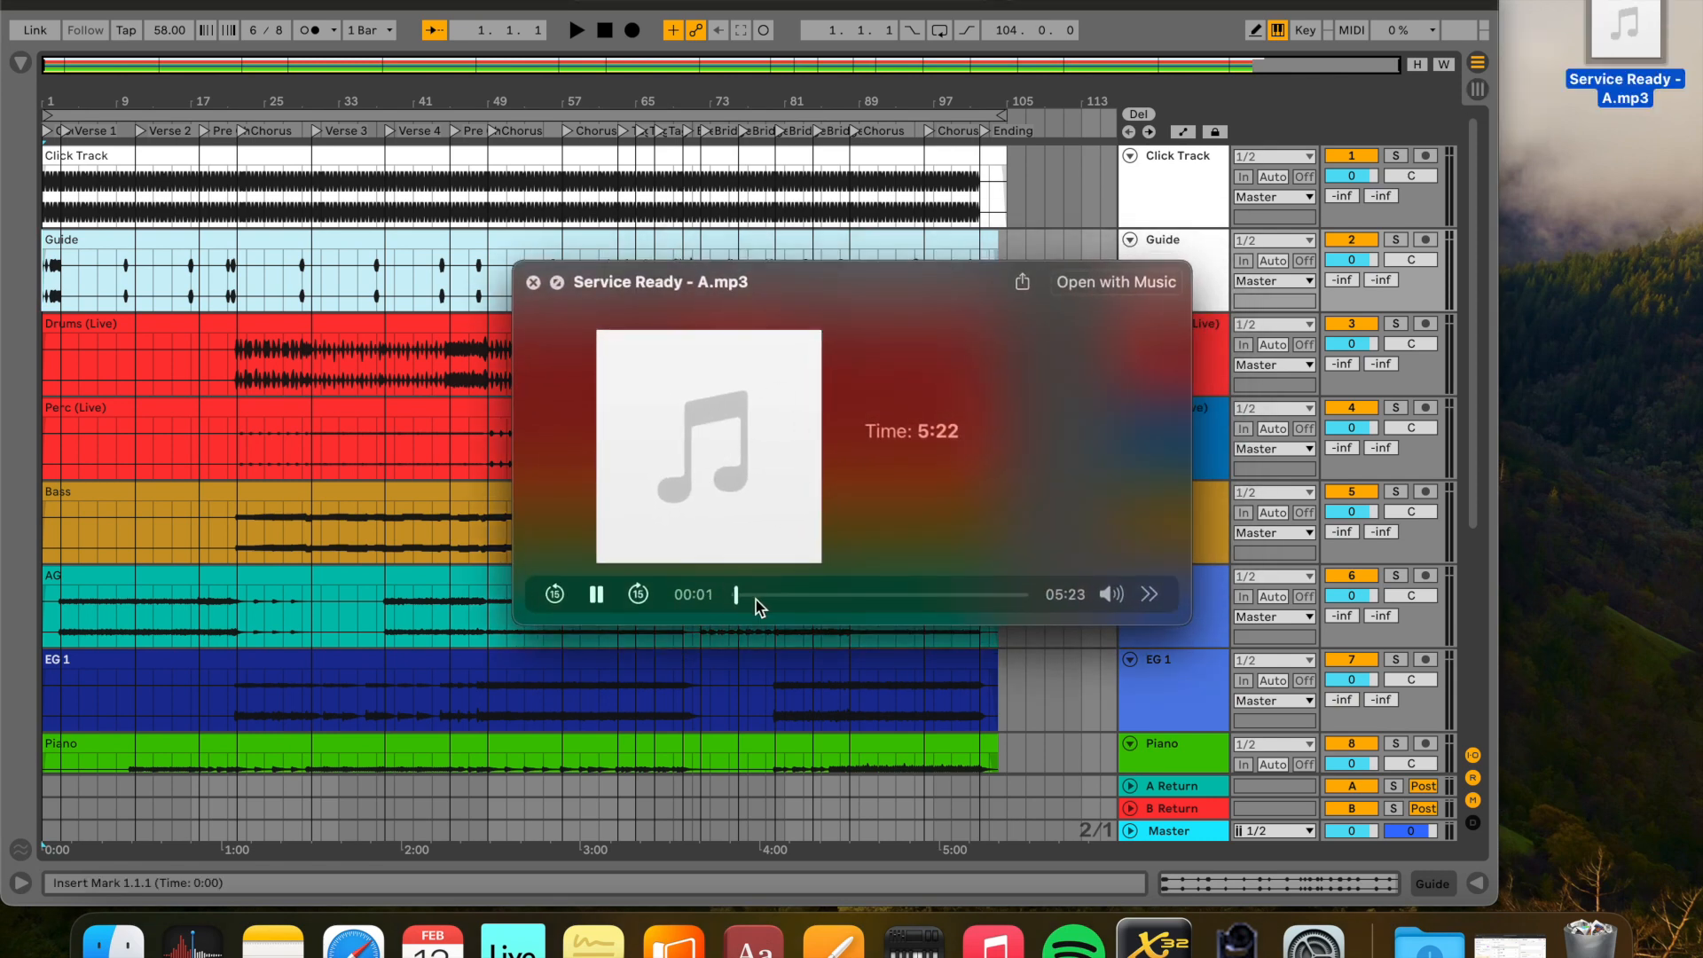
click(771, 596)
click(1016, 594)
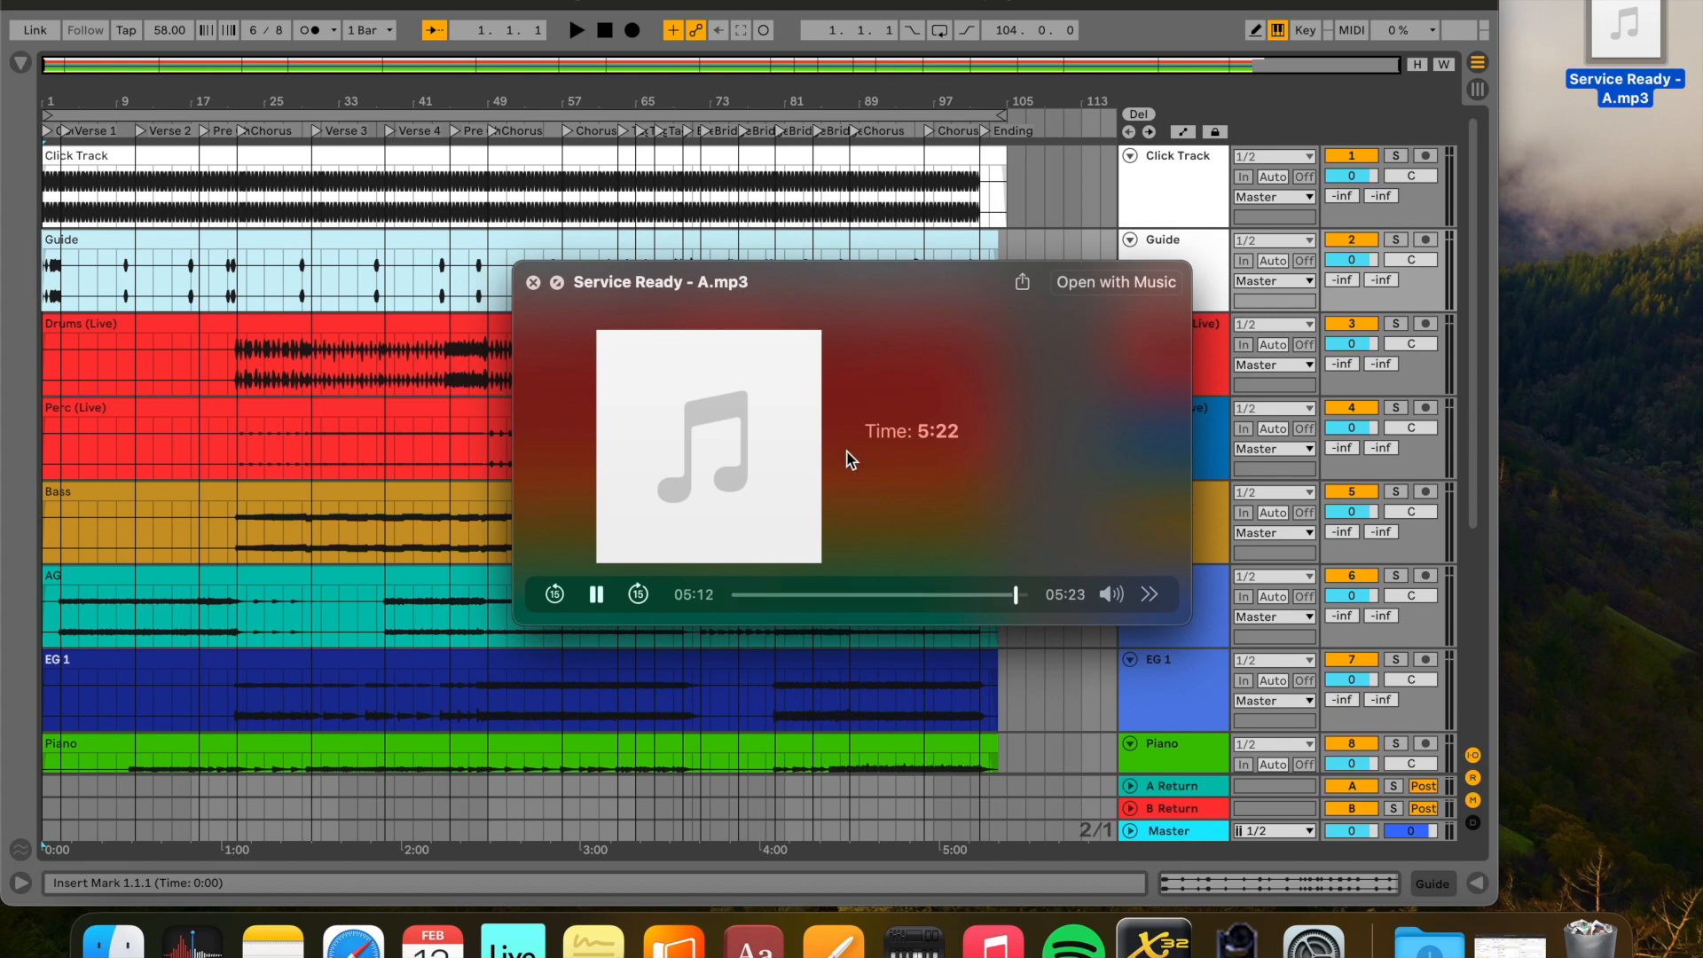
click(534, 283)
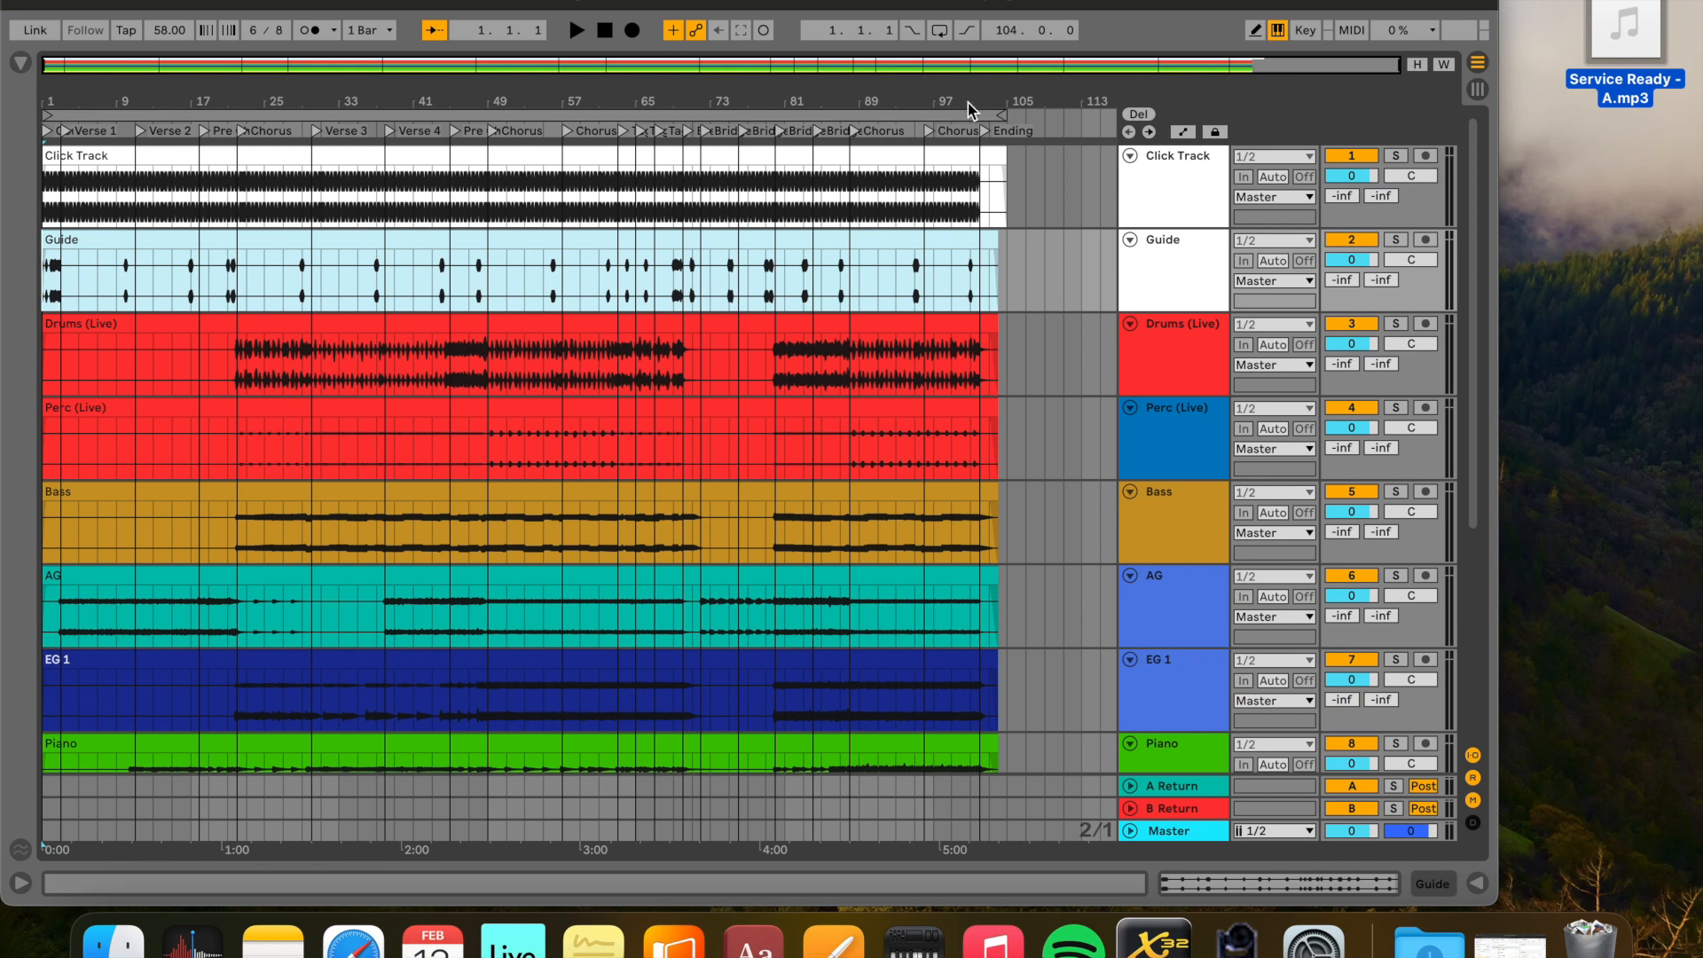
Return to the Live set, play it briefly from the Bridge locator at bar 80, and stop playback
click(1115, 5)
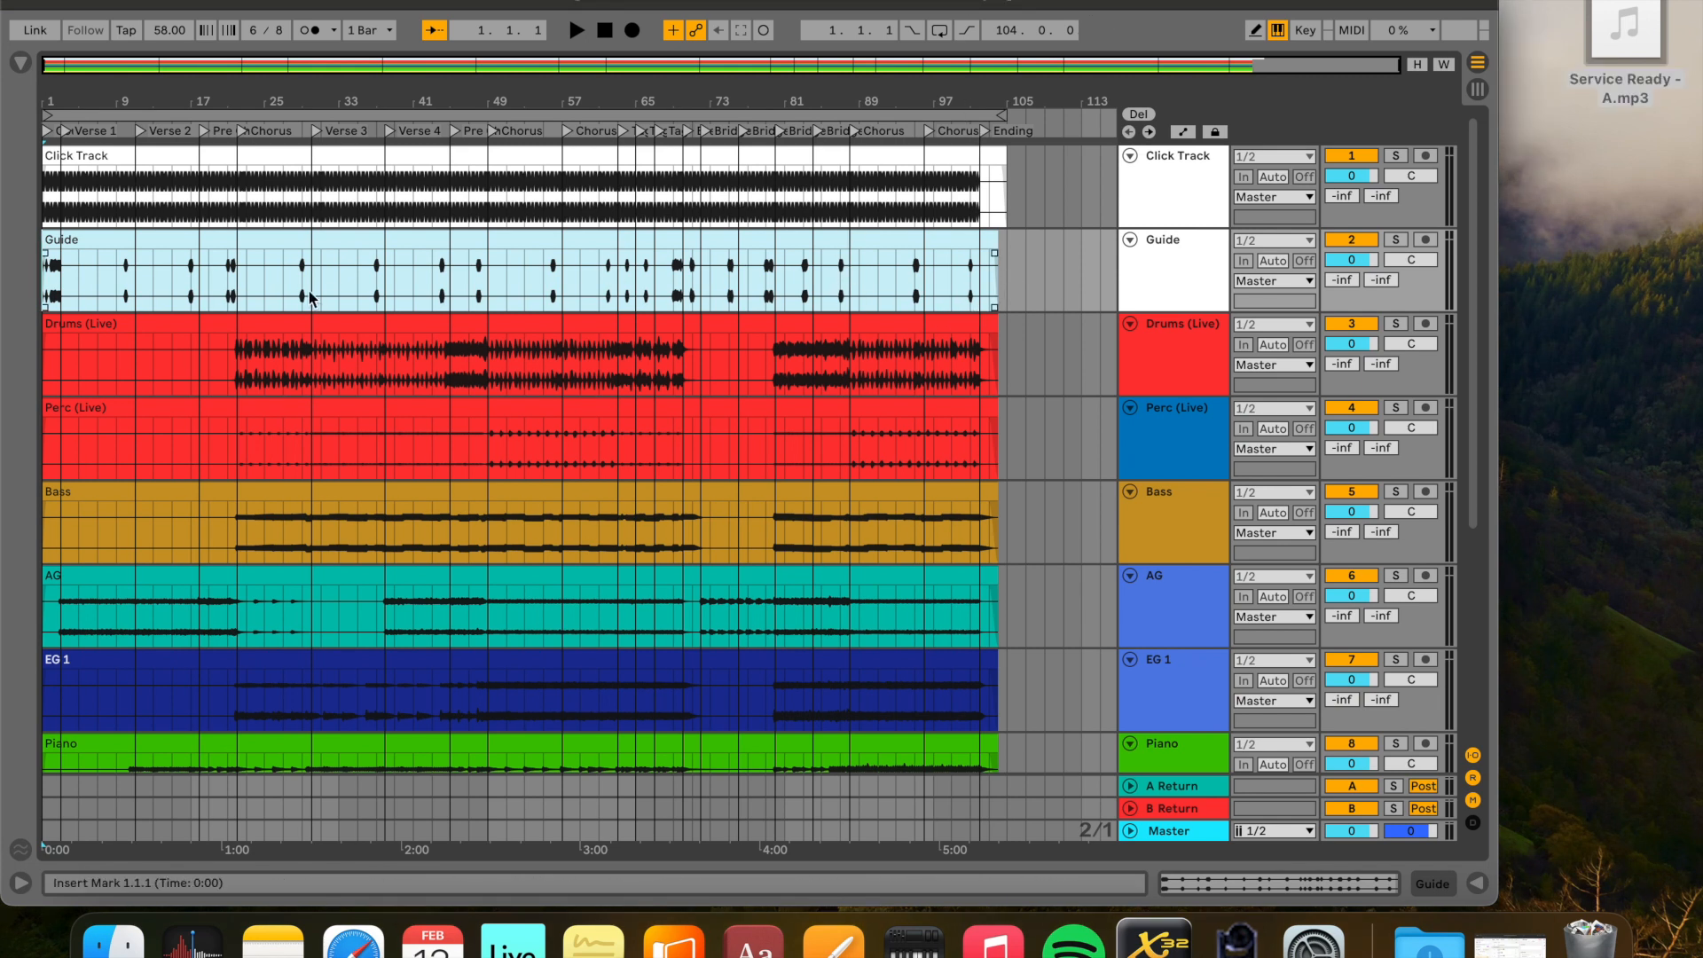
click(568, 135)
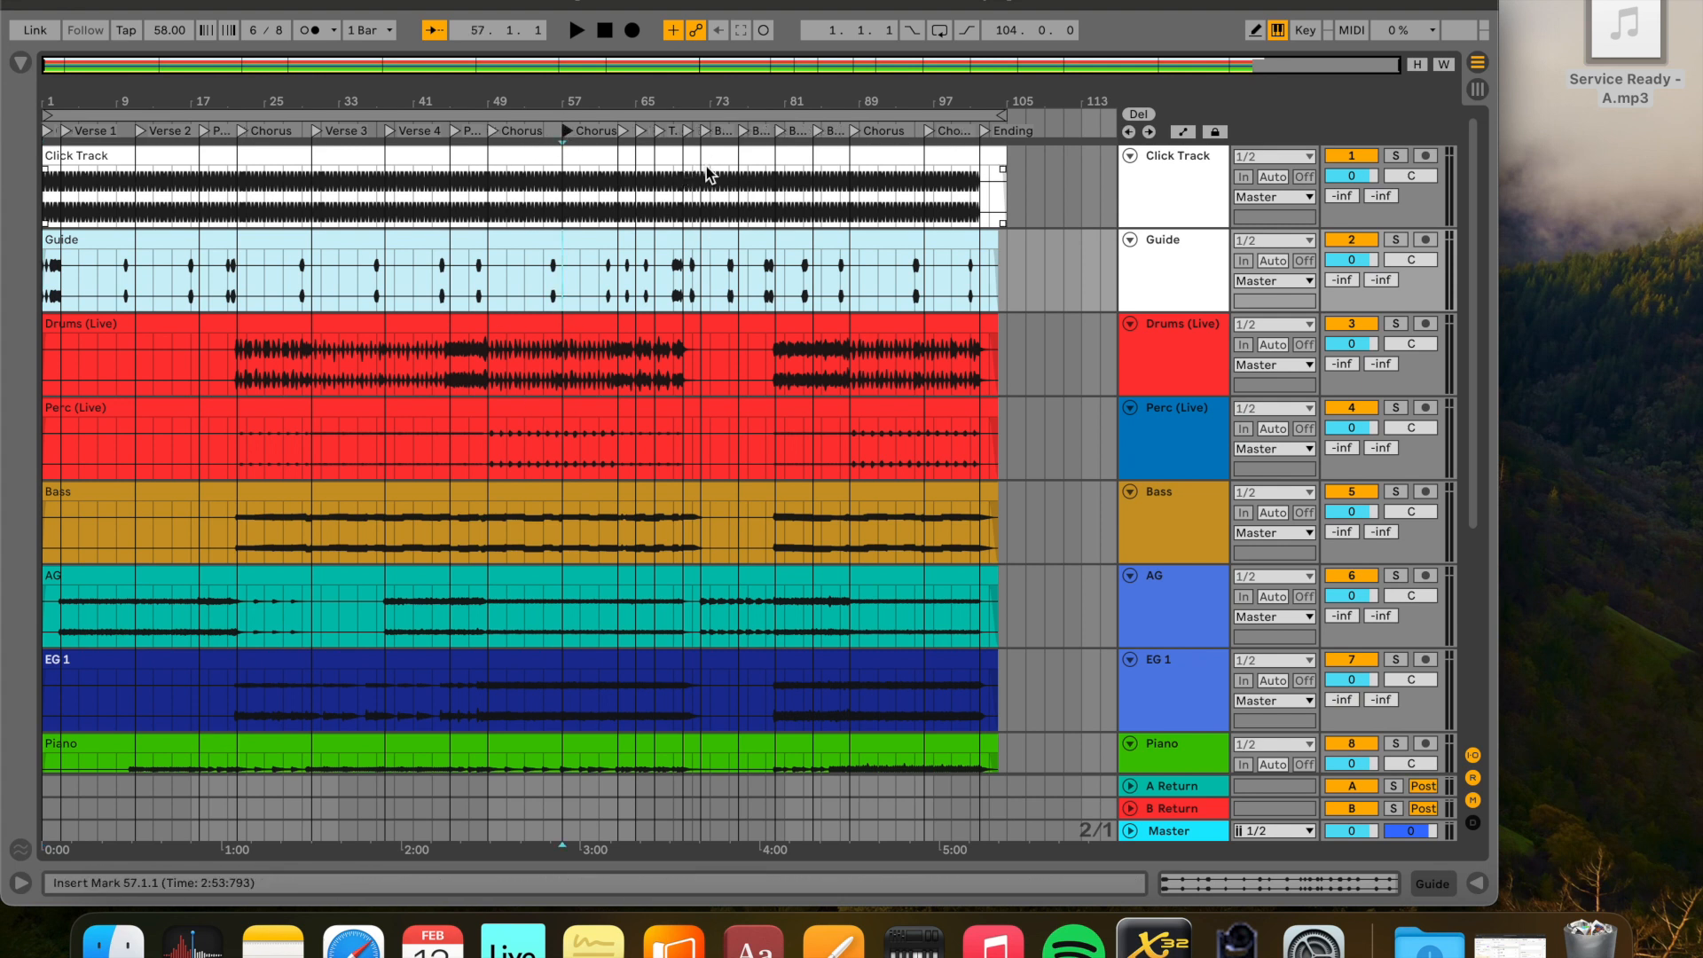
click(780, 131)
click(783, 268)
key(space)
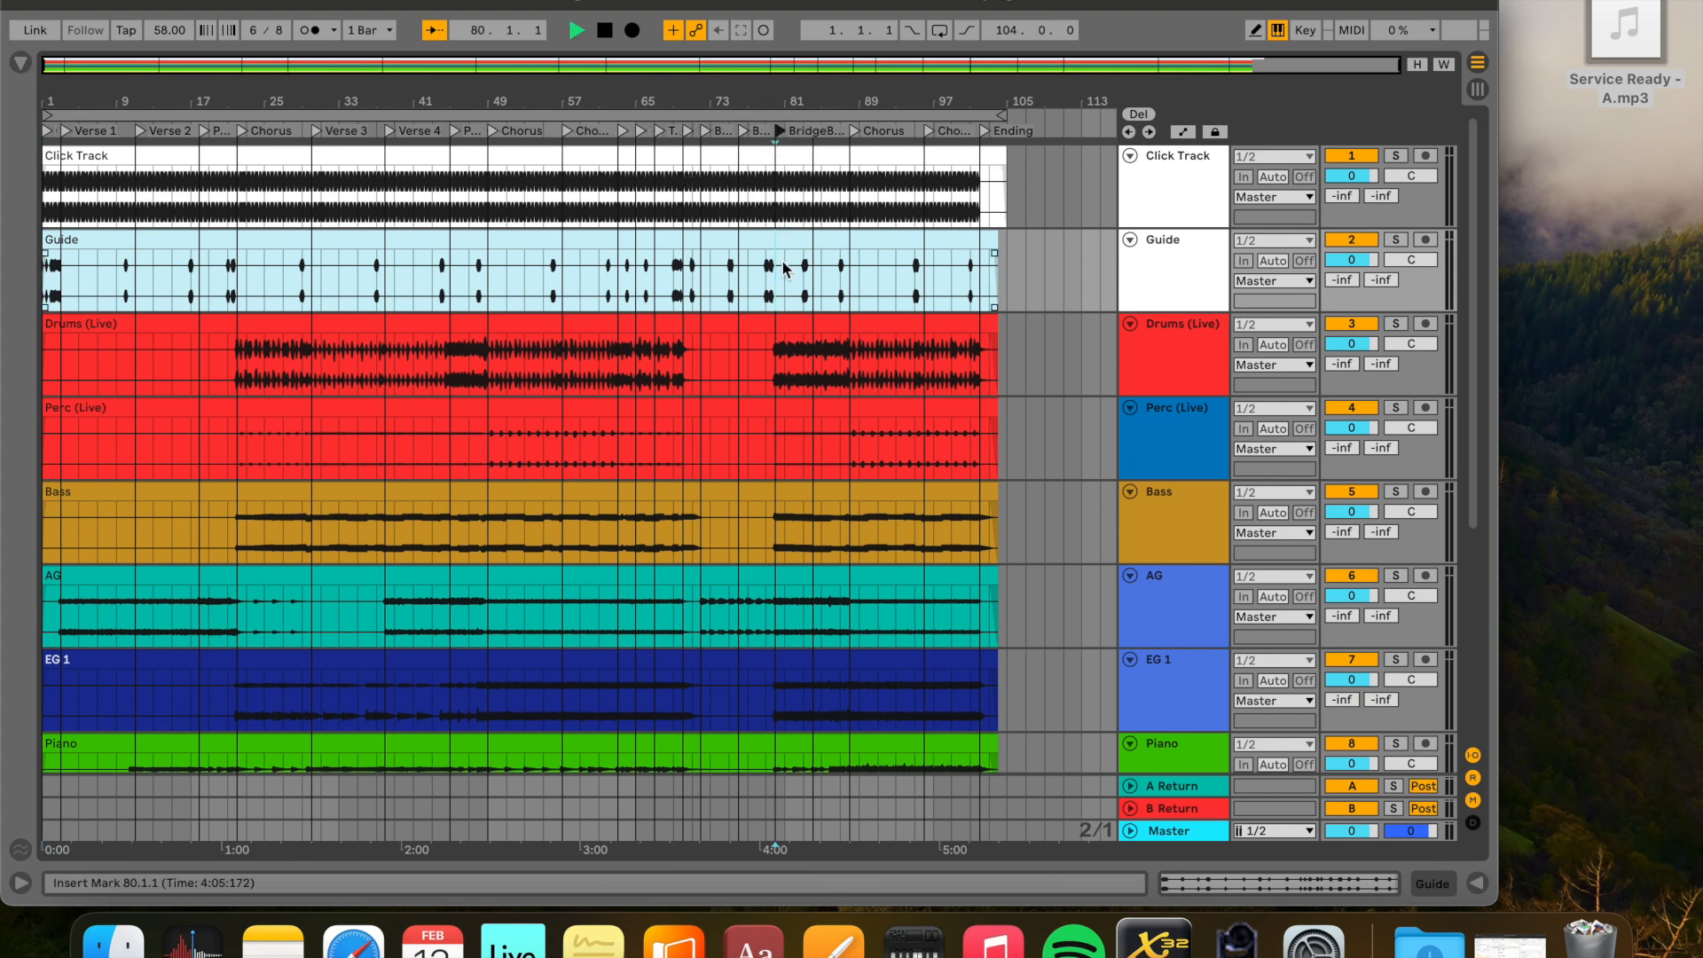
key(space)
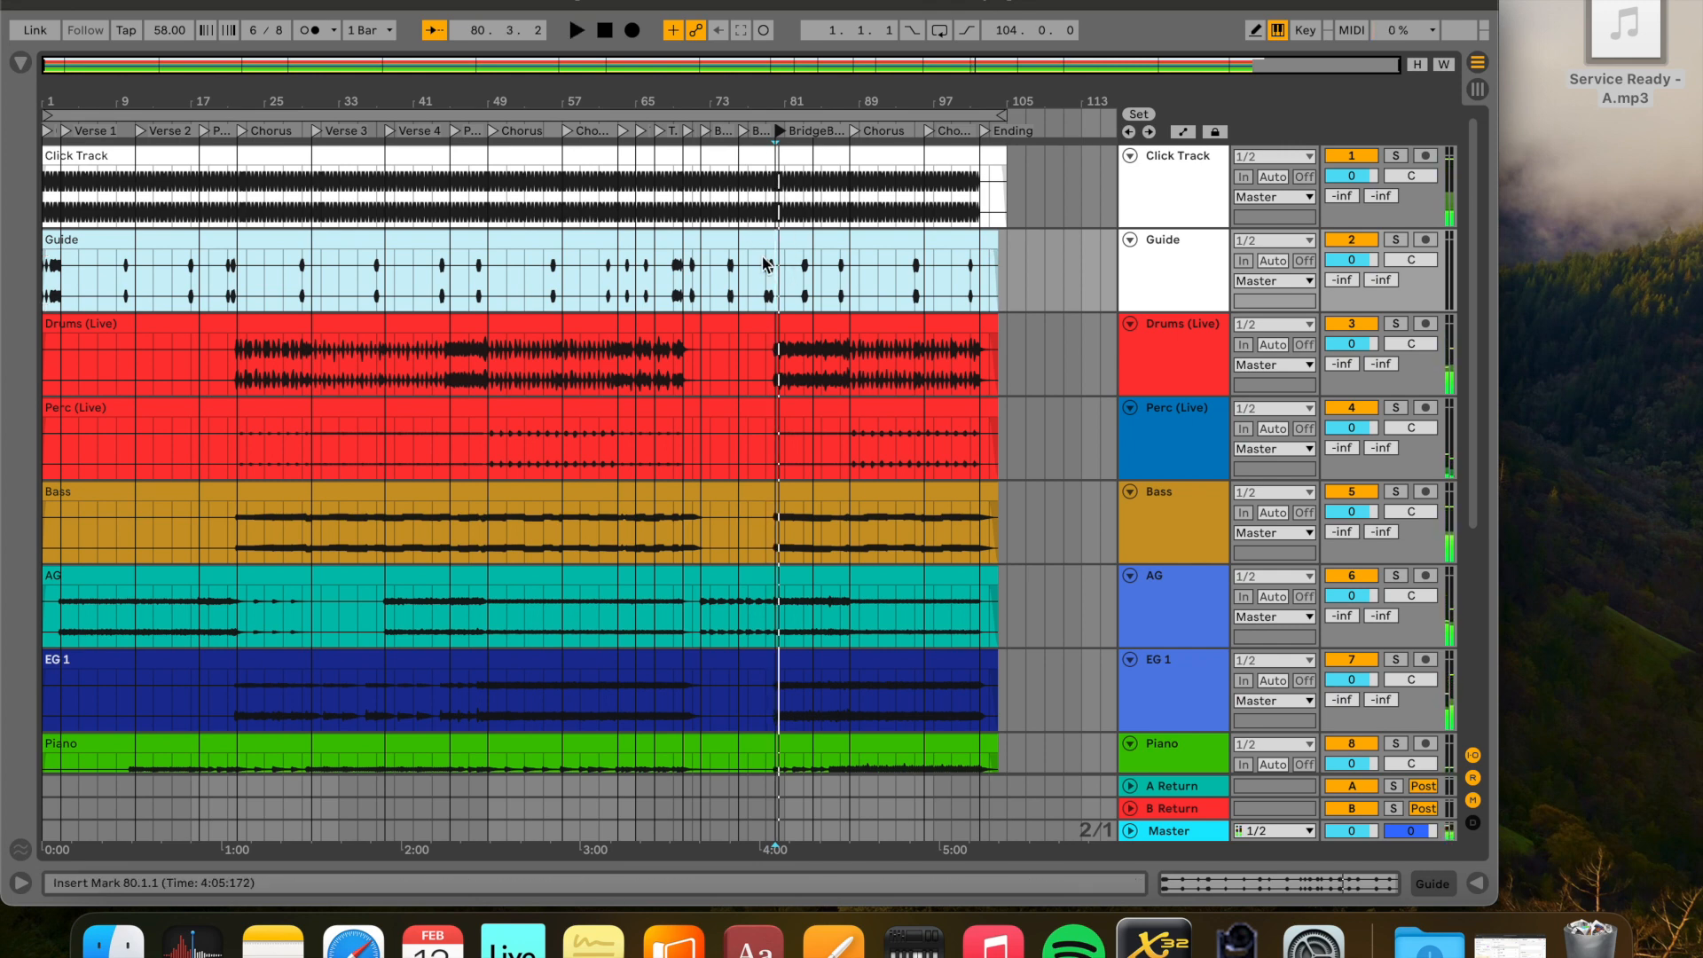
scroll(787, 219, up, 10)
scroll(788, 218, up, 1)
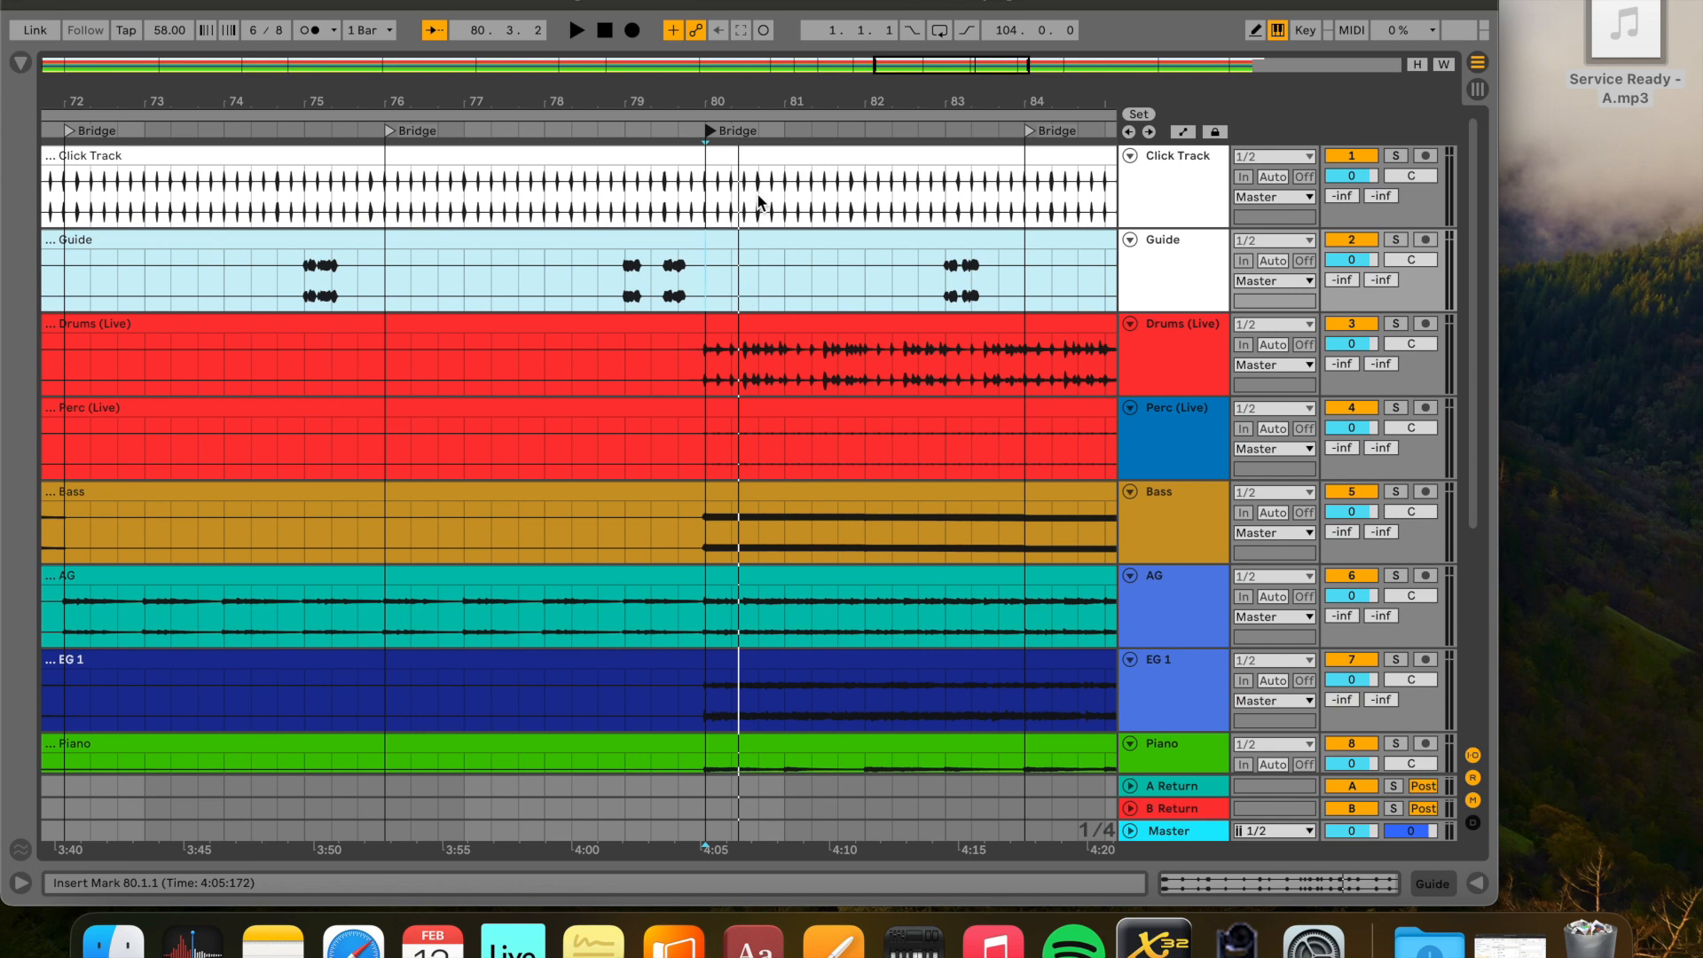
scroll(758, 197, down, 4)
click(112, 0)
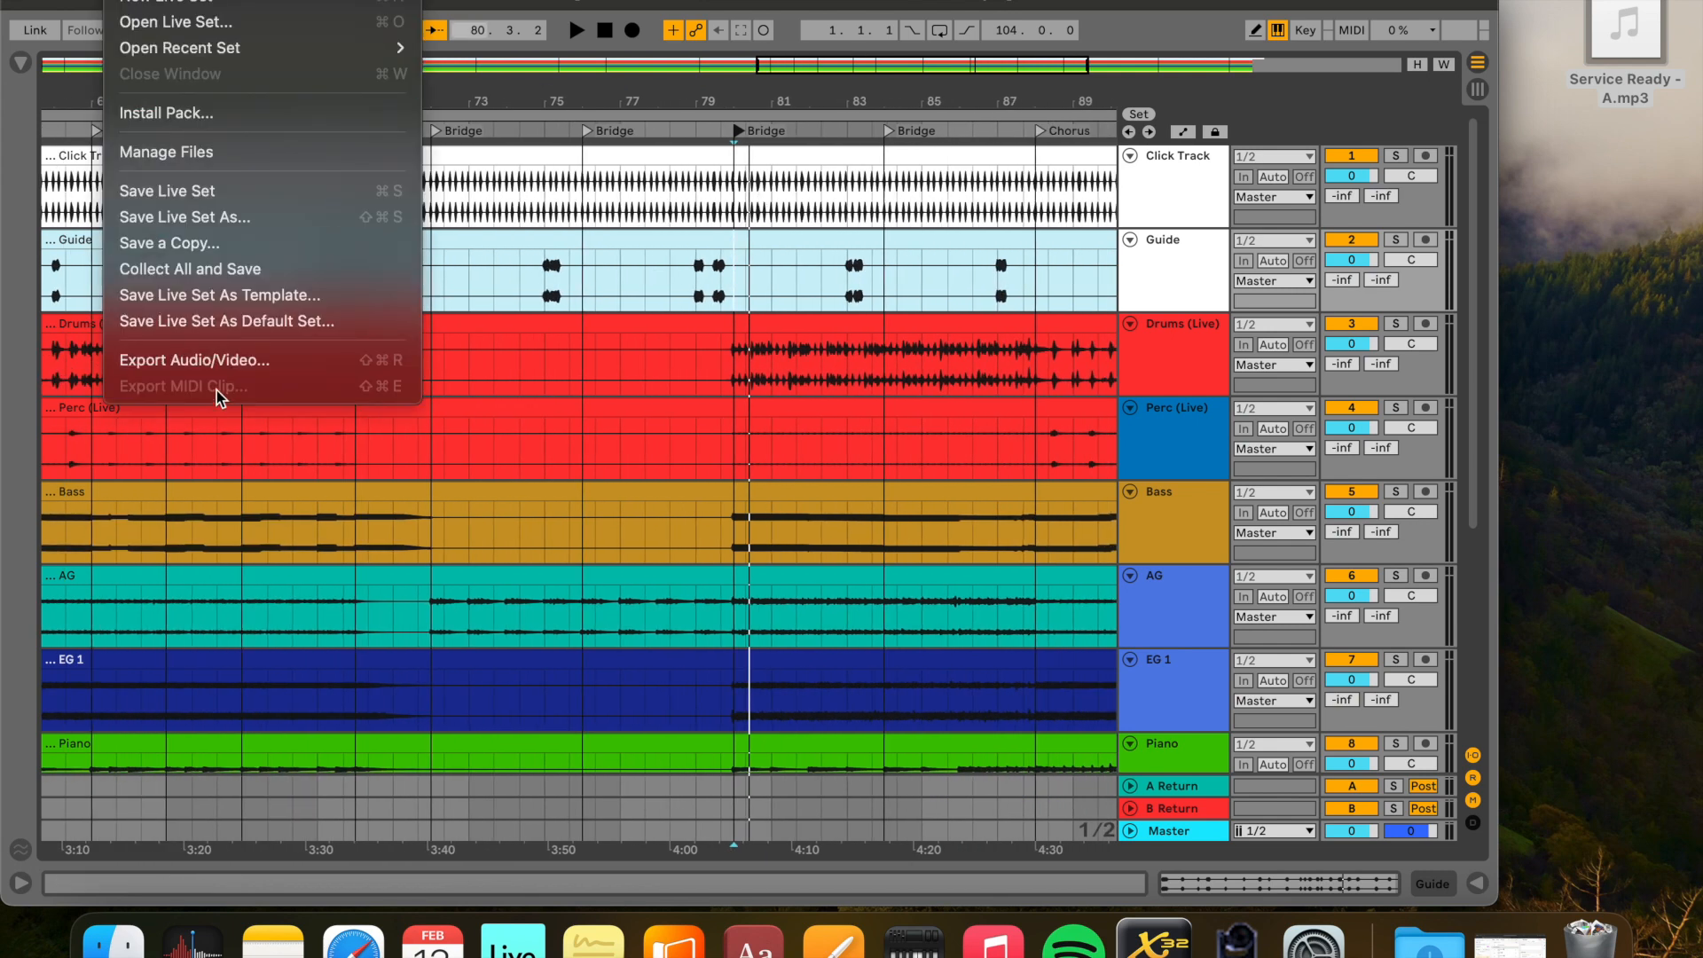
click(112, 0)
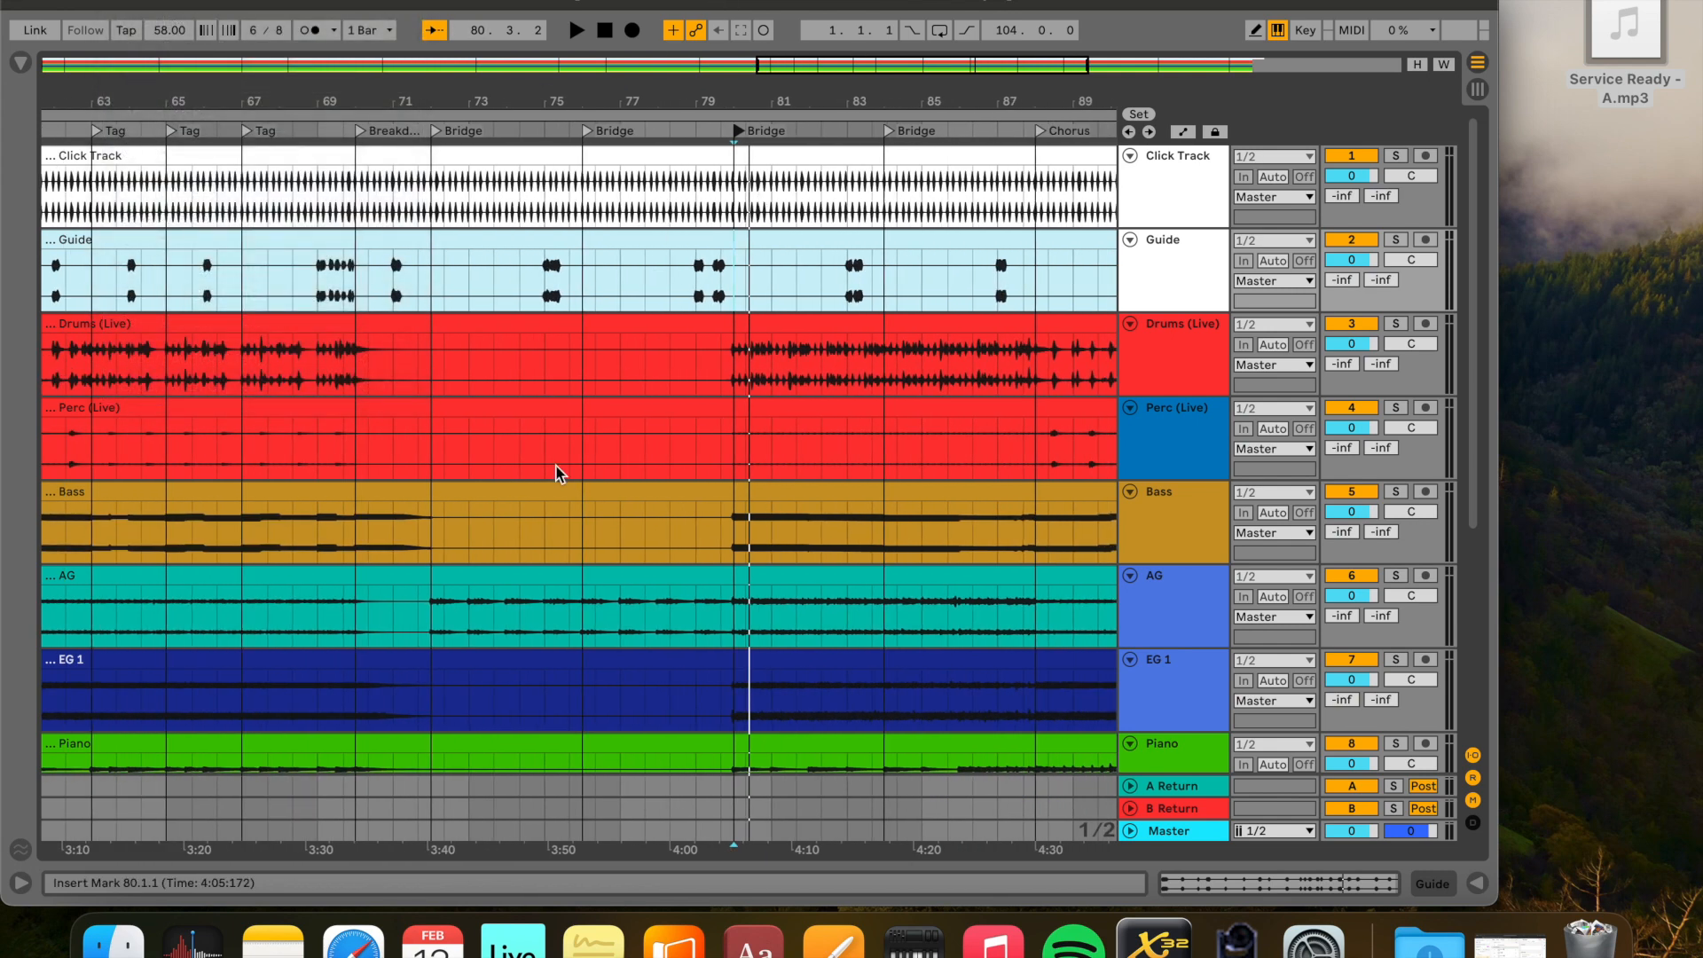
Show the whole song, return to bar 1, play it briefly from the start, and stop playback
click(770, 395)
scroll(770, 395, down, 8)
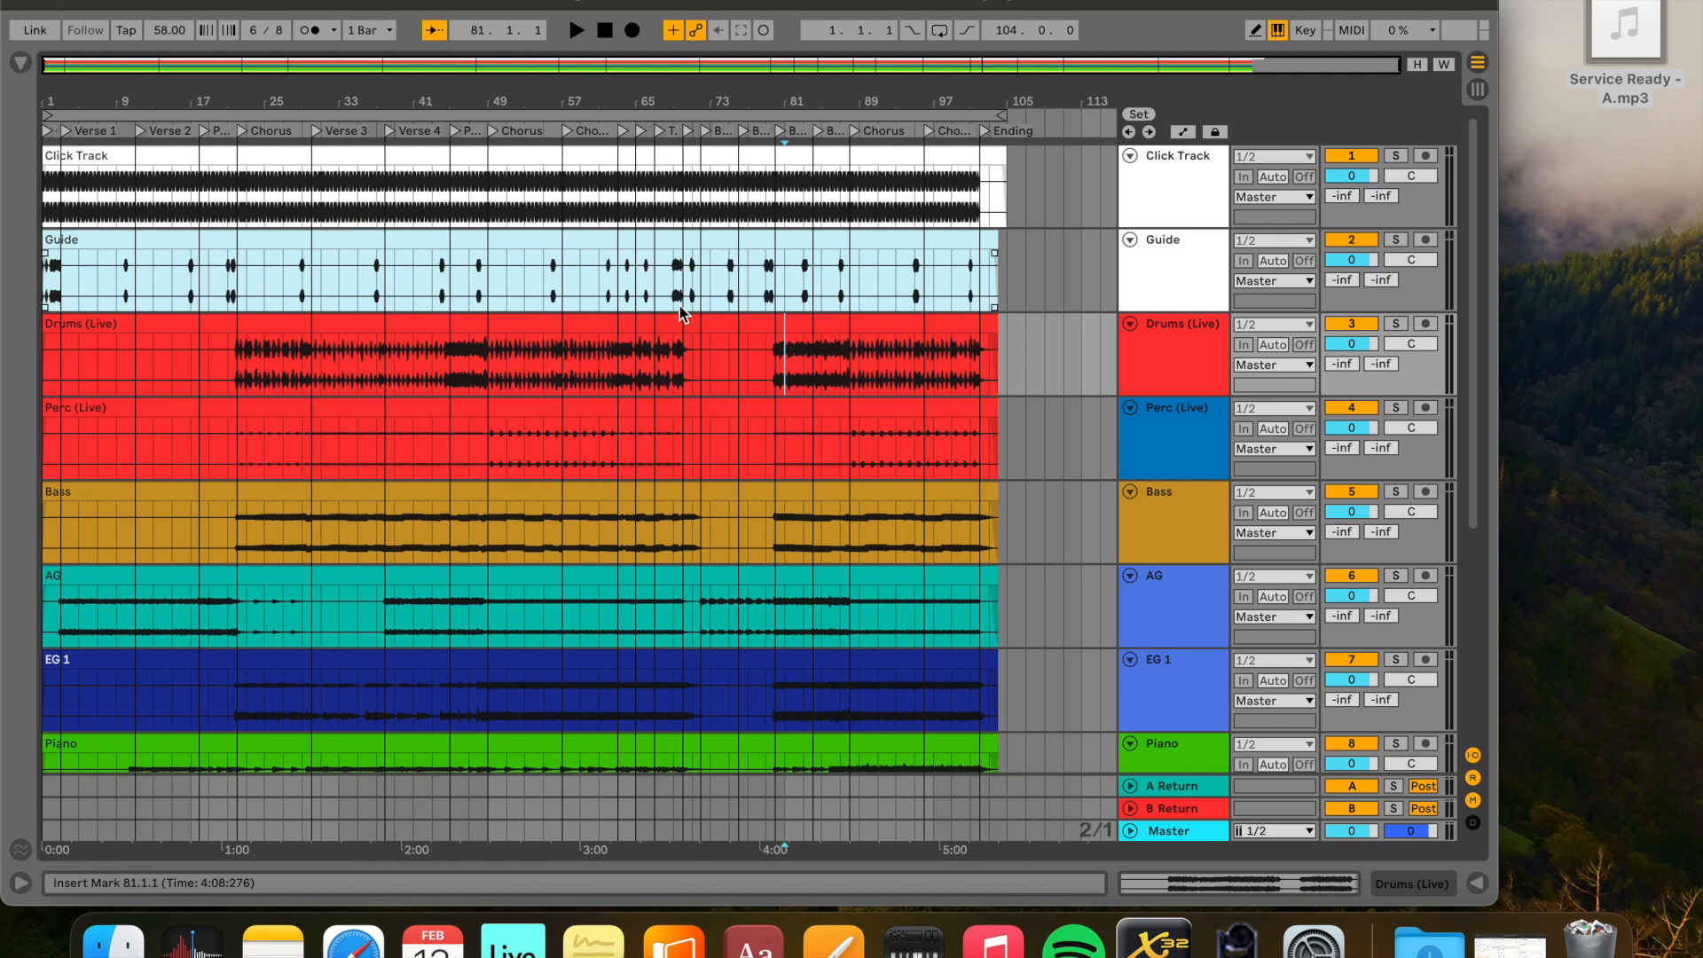
mouse_move(1659, 42)
key(Home)
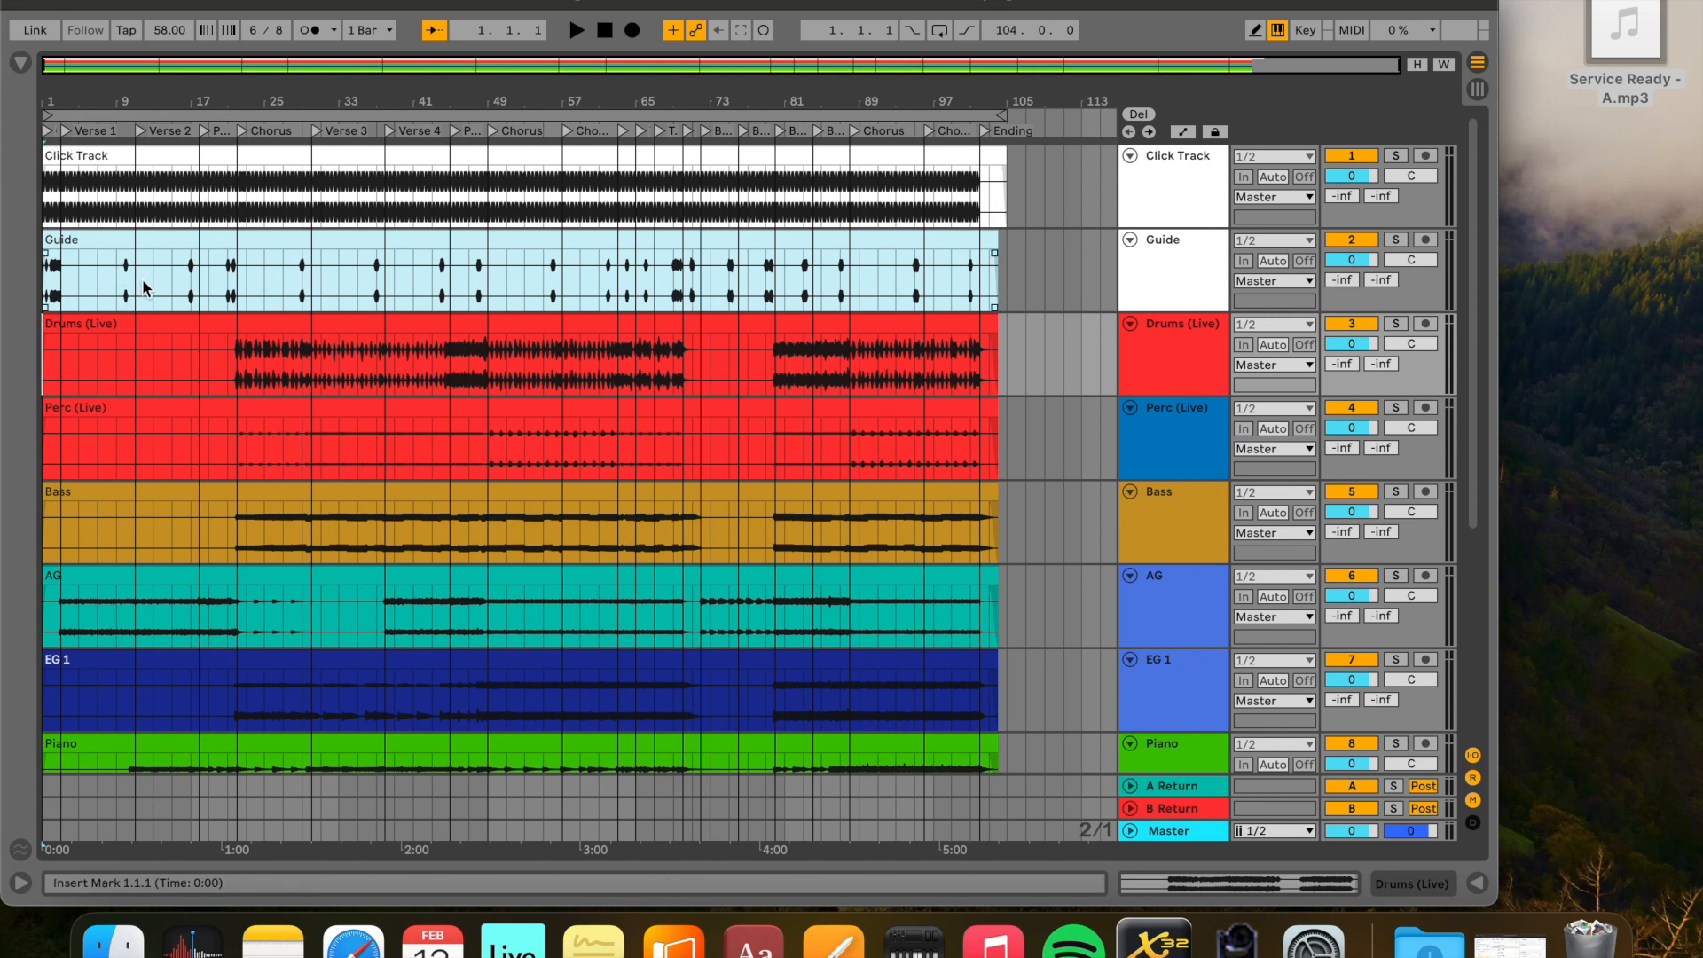
click(128, 0)
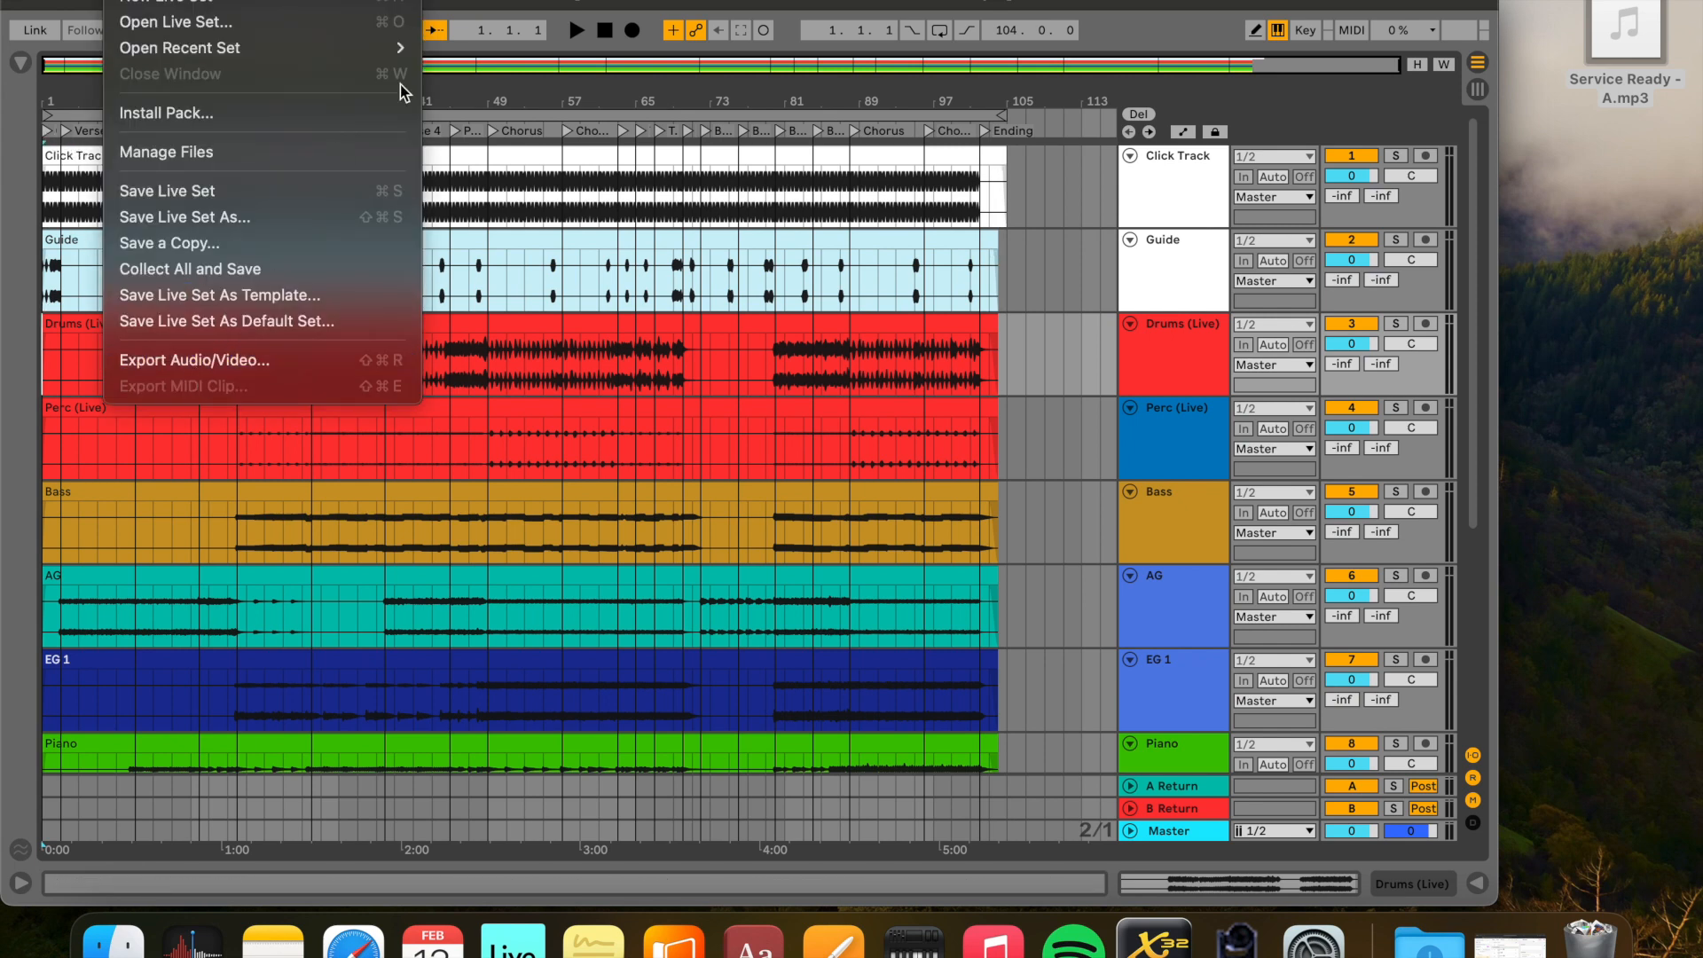
click(568, 14)
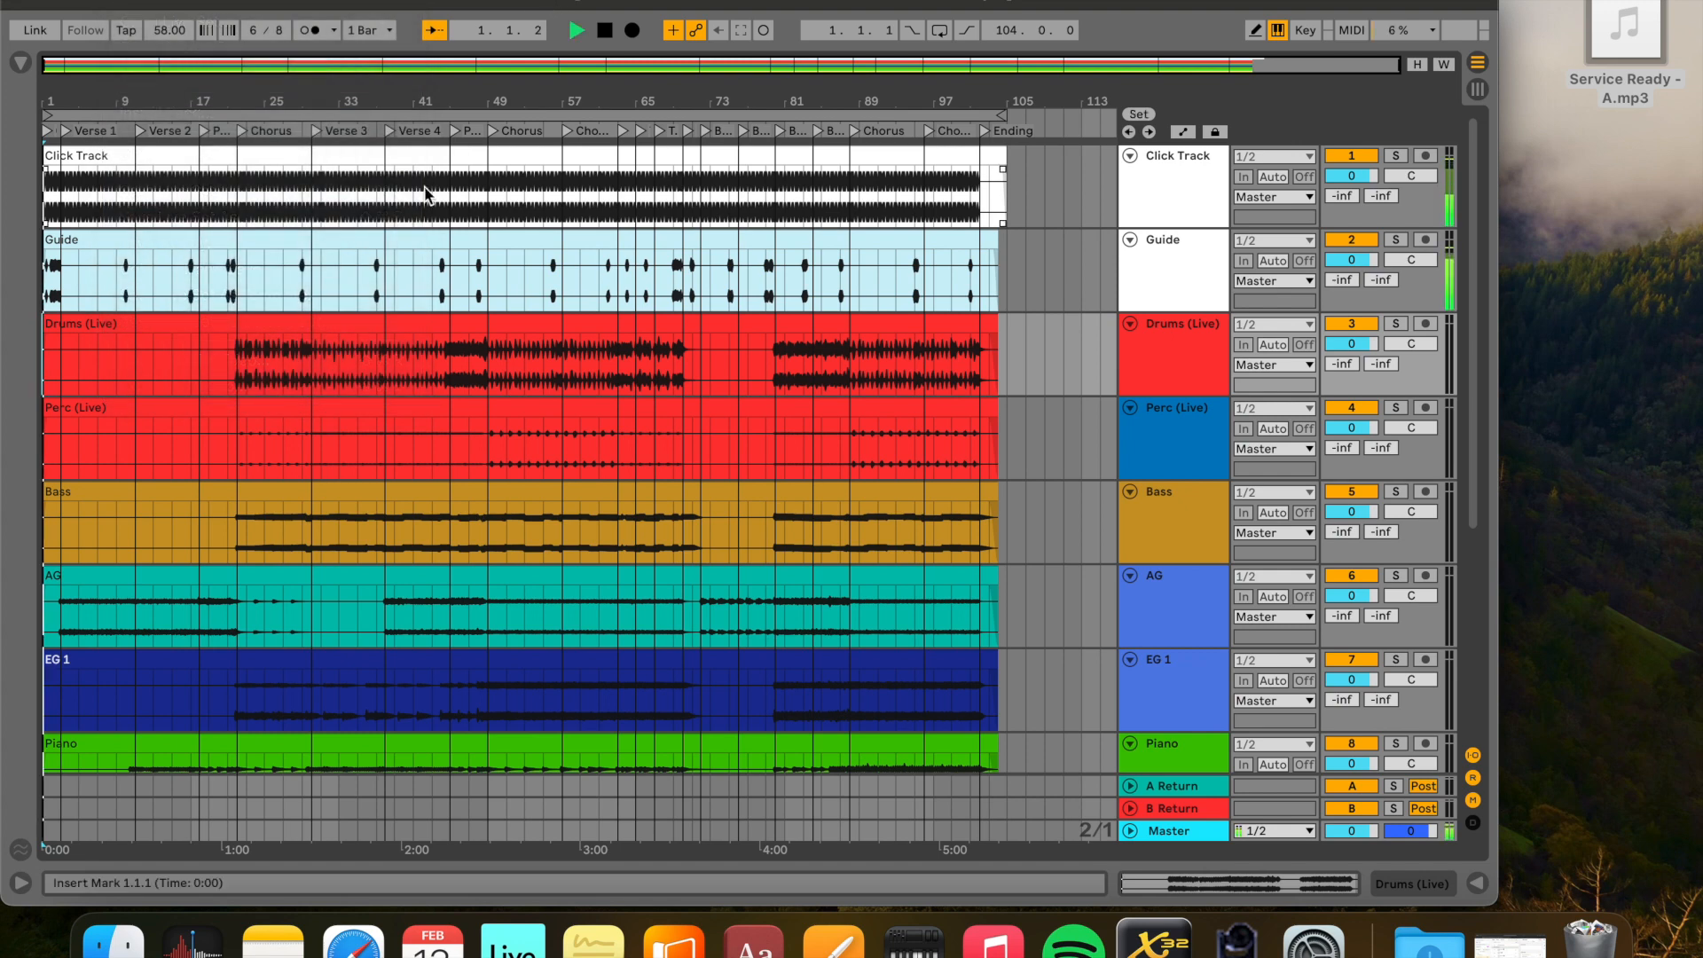
click(120, 0)
click(120, 0)
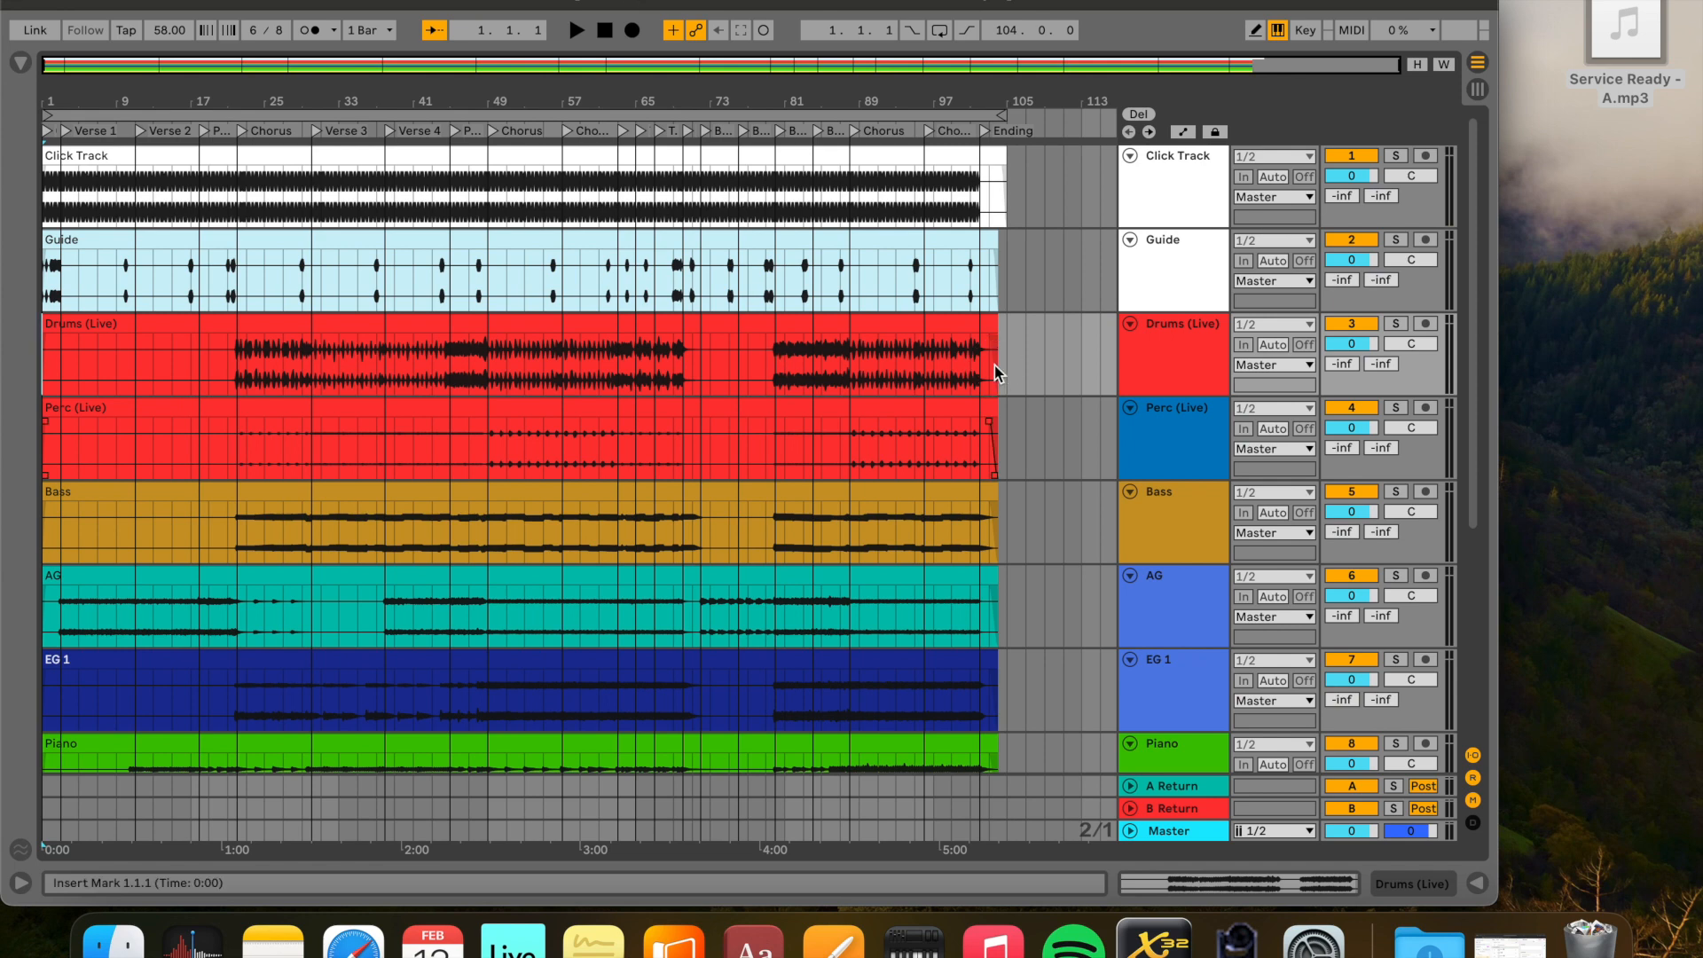
Set the Drums (Live) track volume to 6 dB
scroll(993, 365, down, 3)
scroll(994, 365, up, 3)
scroll(889, 341, up, 5)
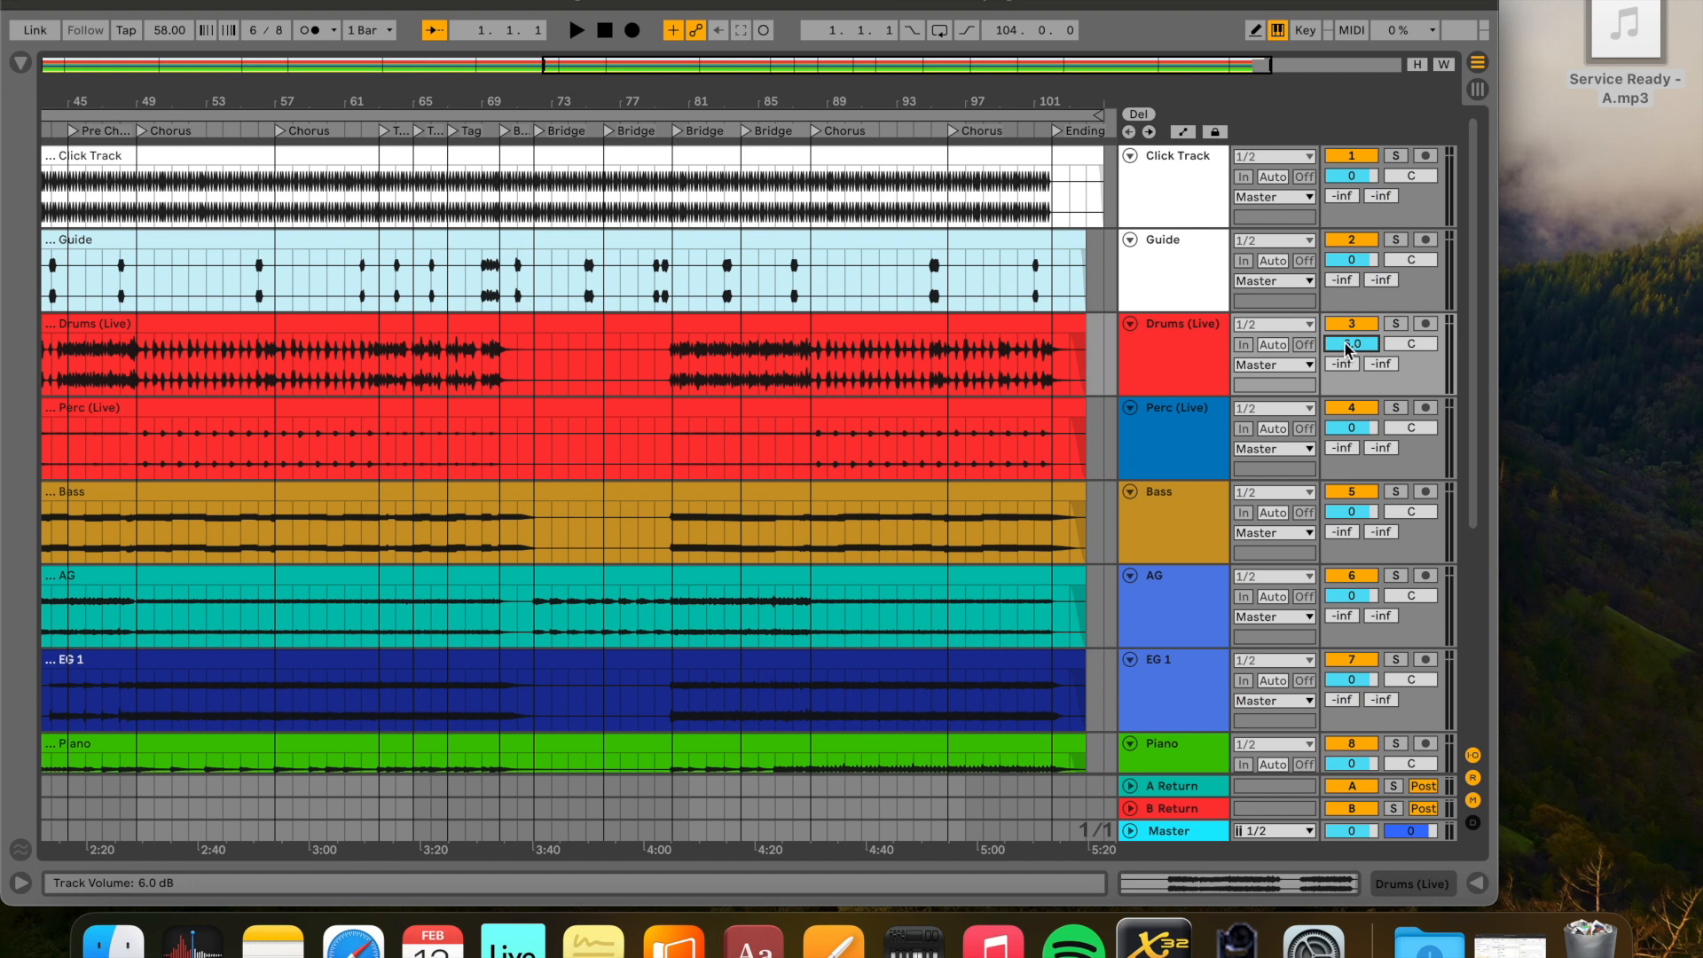
text(6)
Raise the clip gain of the Drums (Live) clip to +3 dB
click(961, 320)
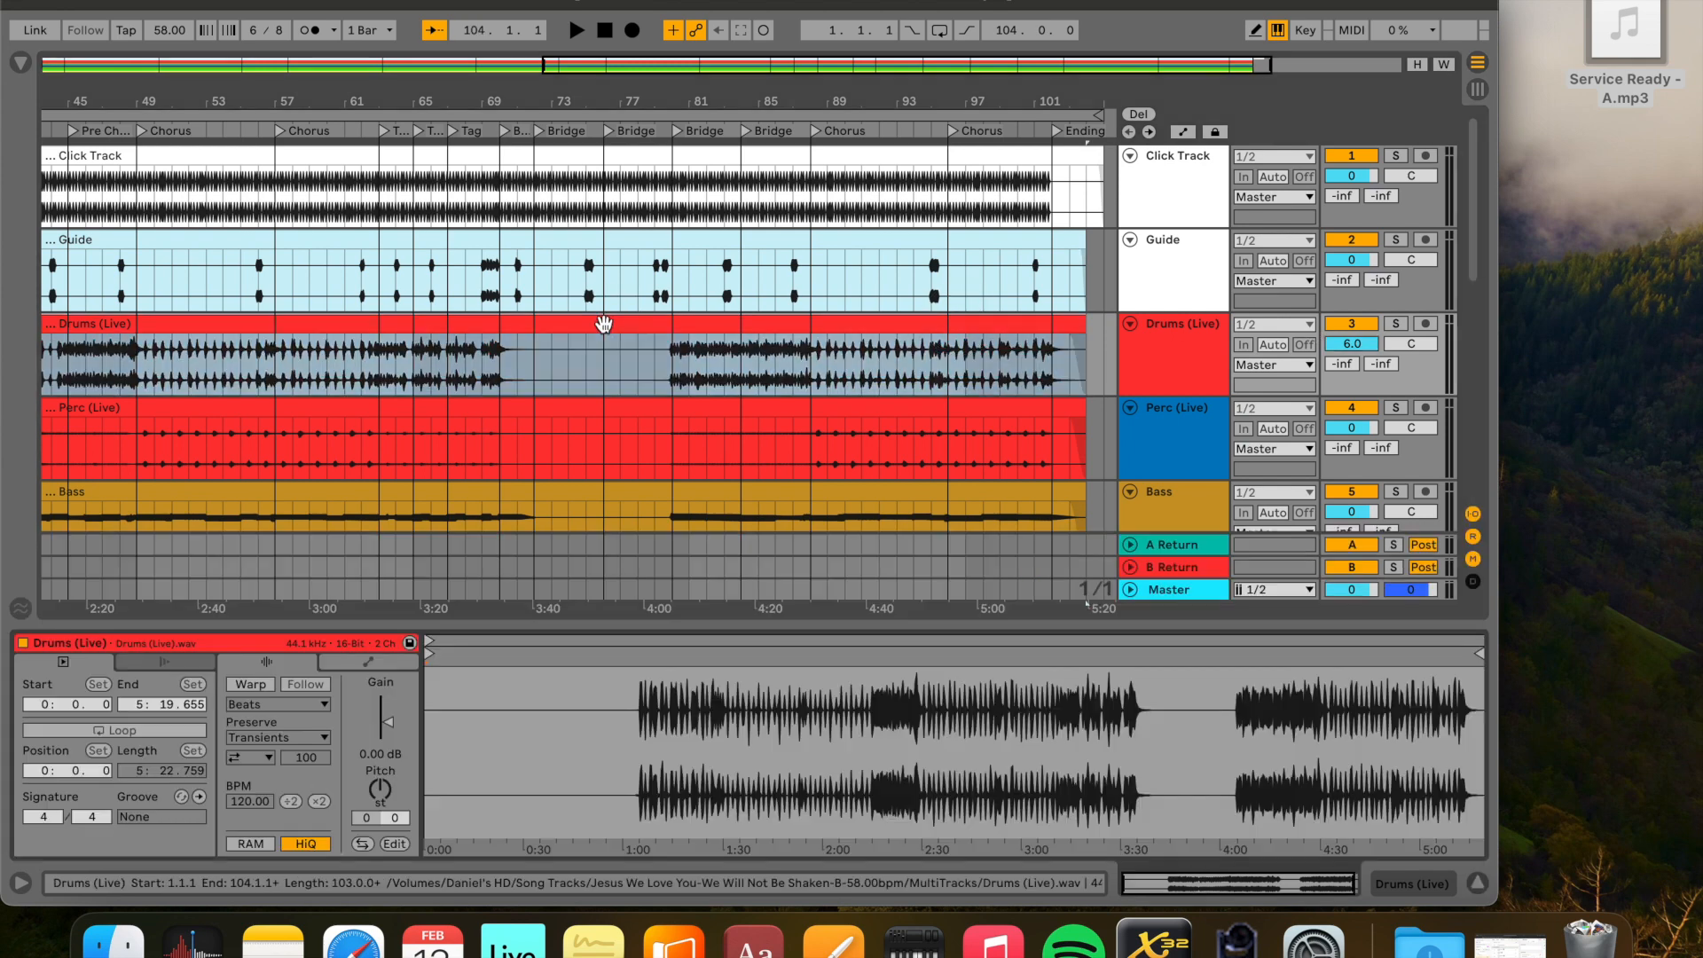
double_click(604, 324)
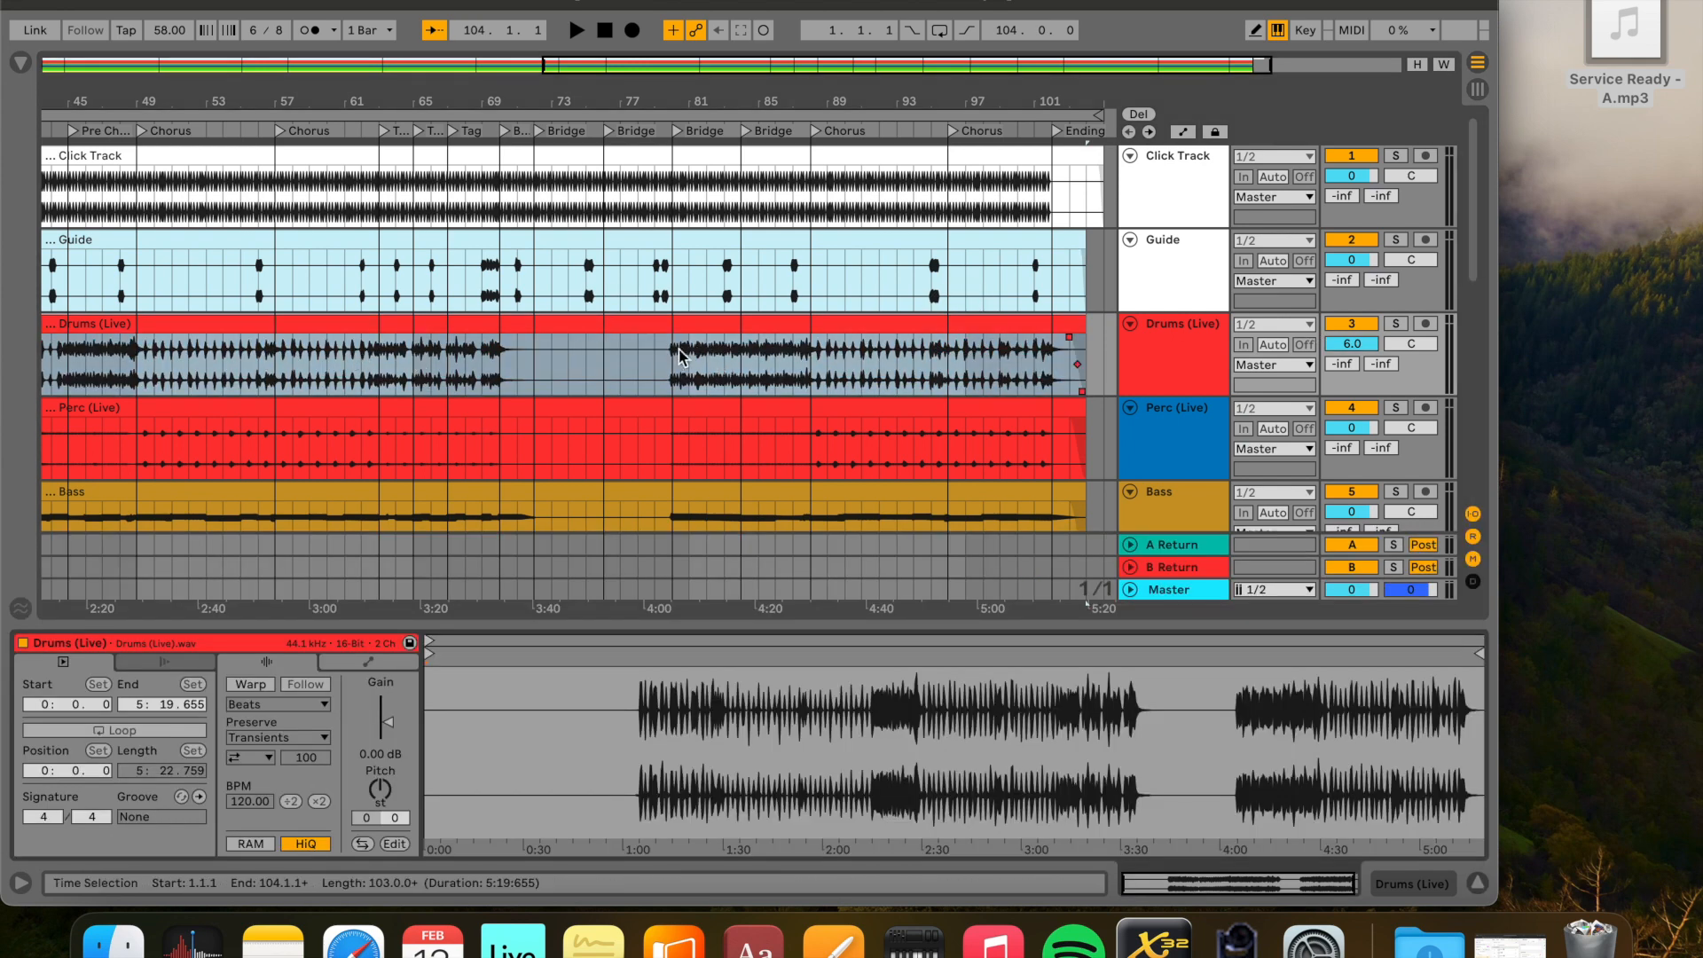
click(381, 755)
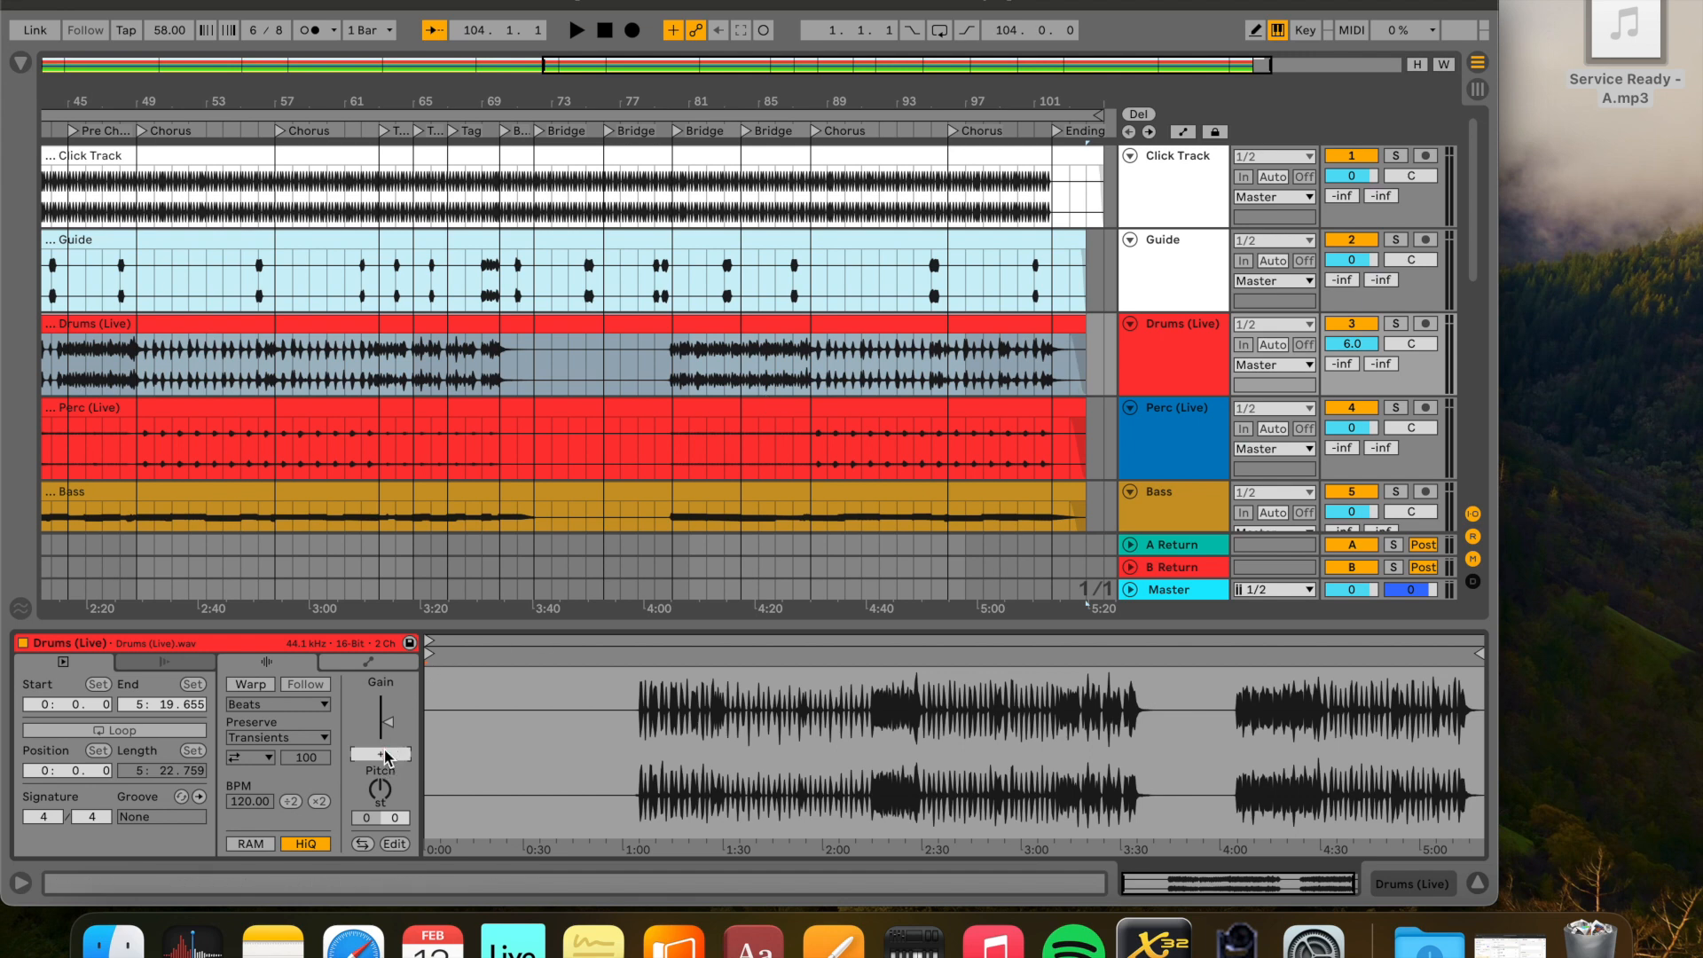
text(+3)
key(Return)
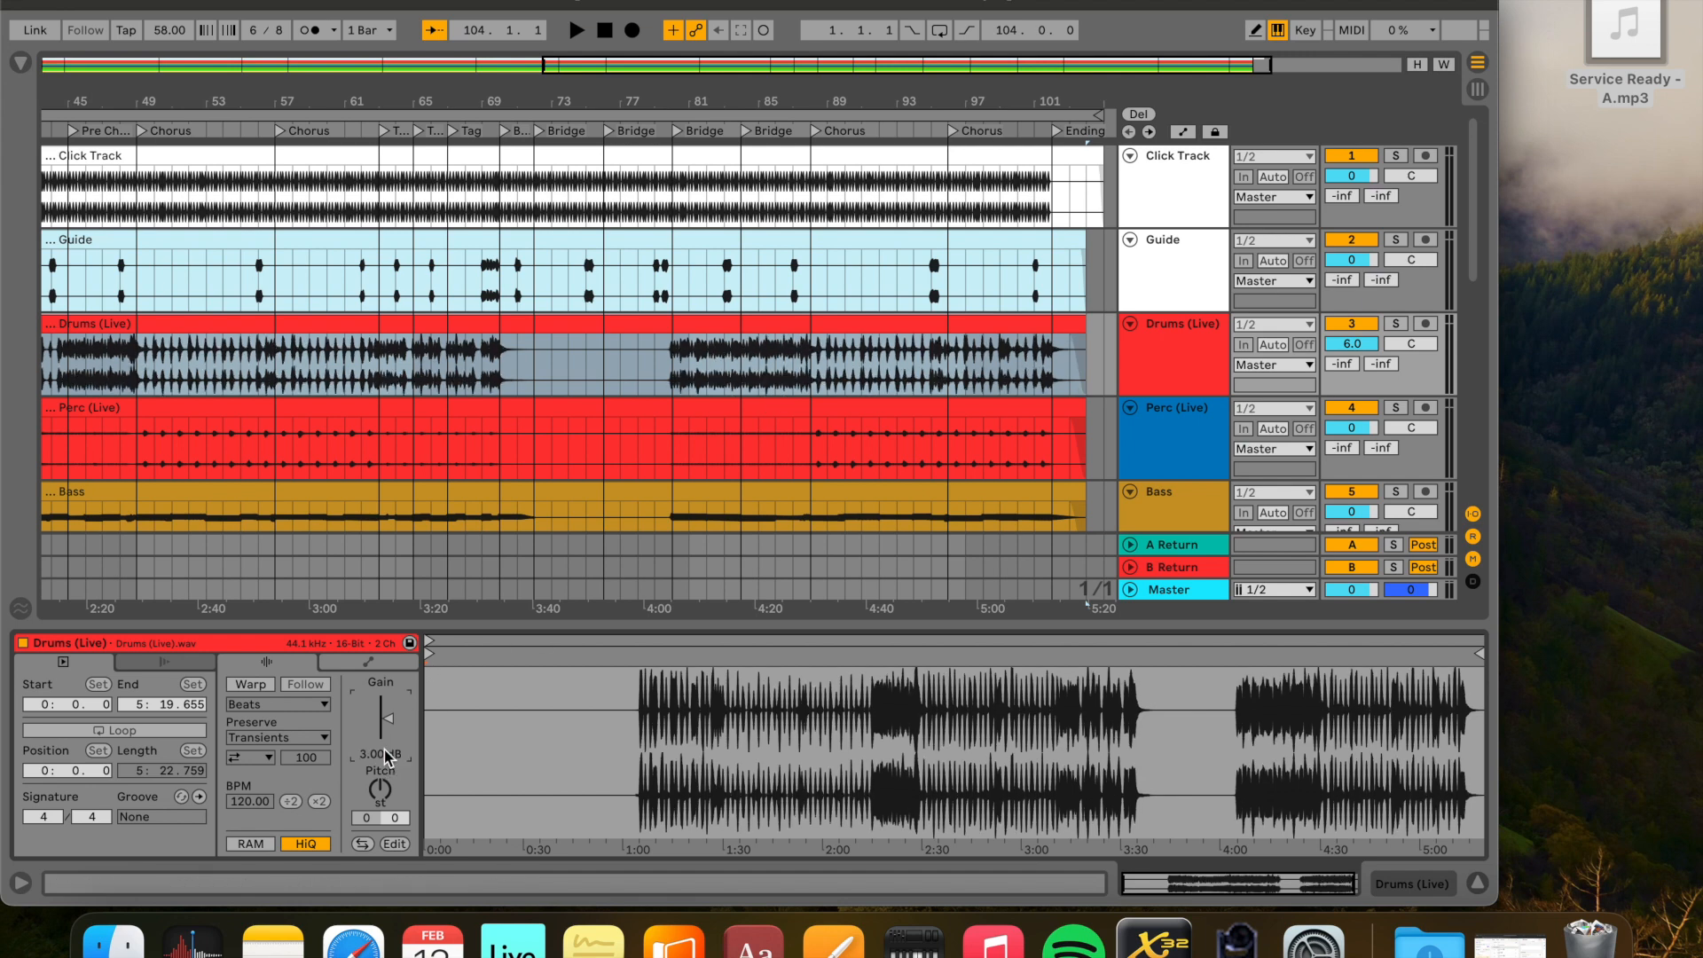
click(385, 754)
text(+)
Select the eight clips from Perc (Live) through BGVS, set their clip gain to -15 dB, and deselect them
click(610, 408)
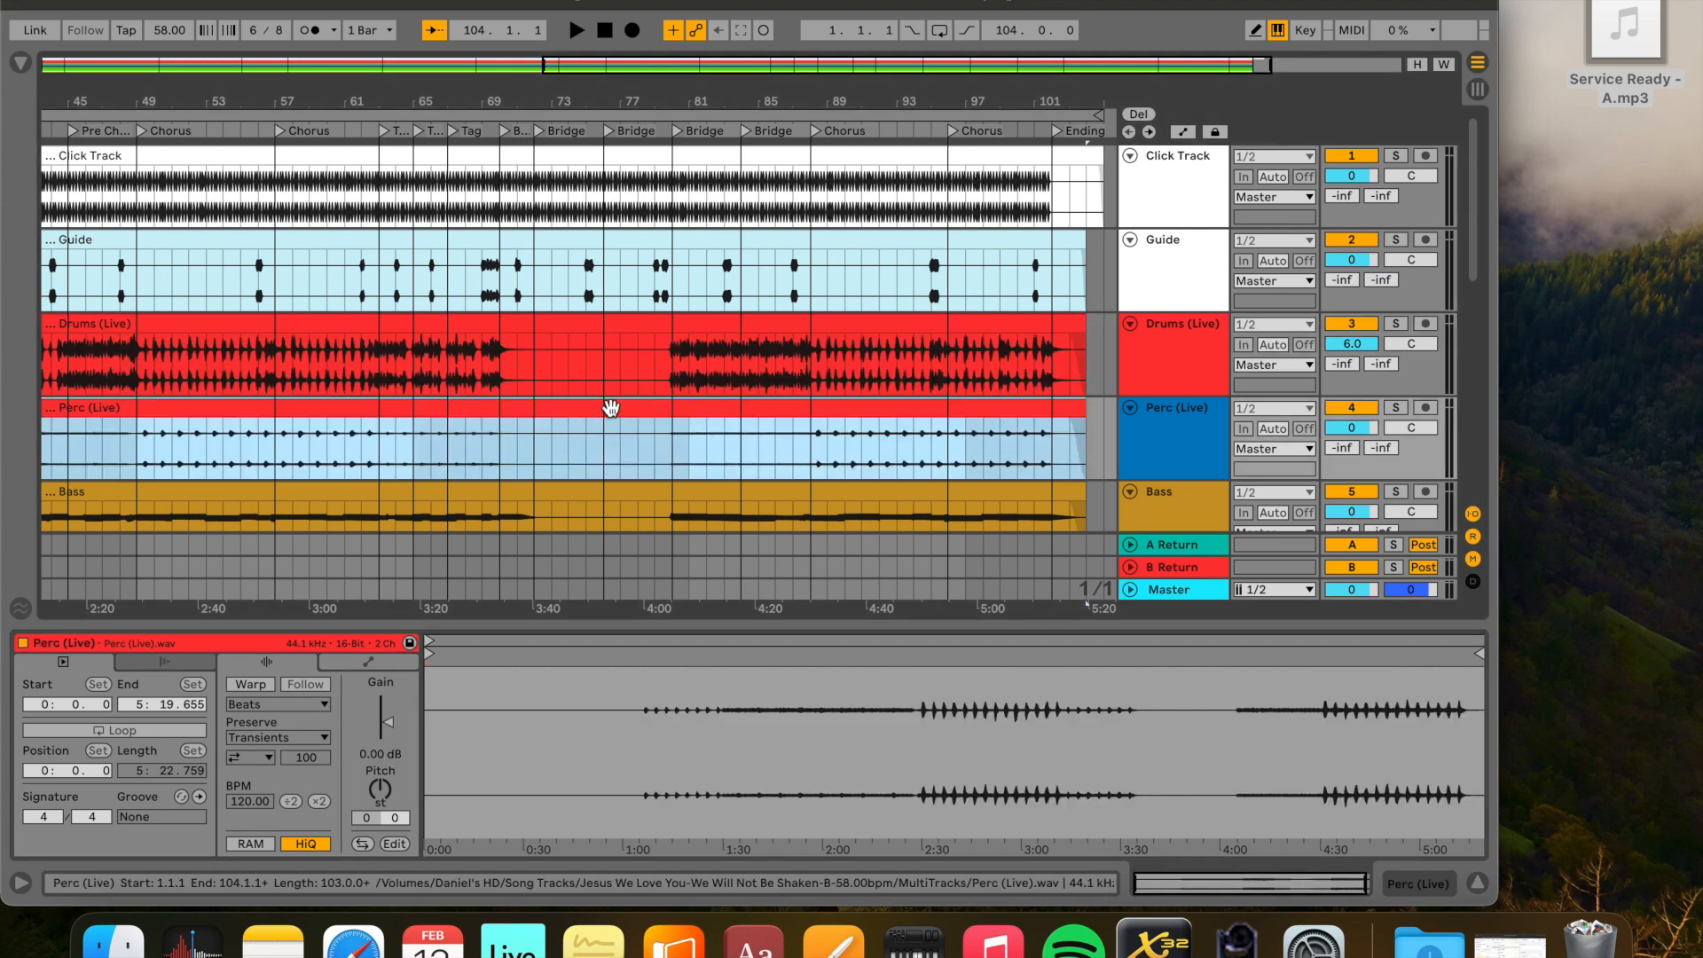
key(w)
scroll(609, 401, down, 7)
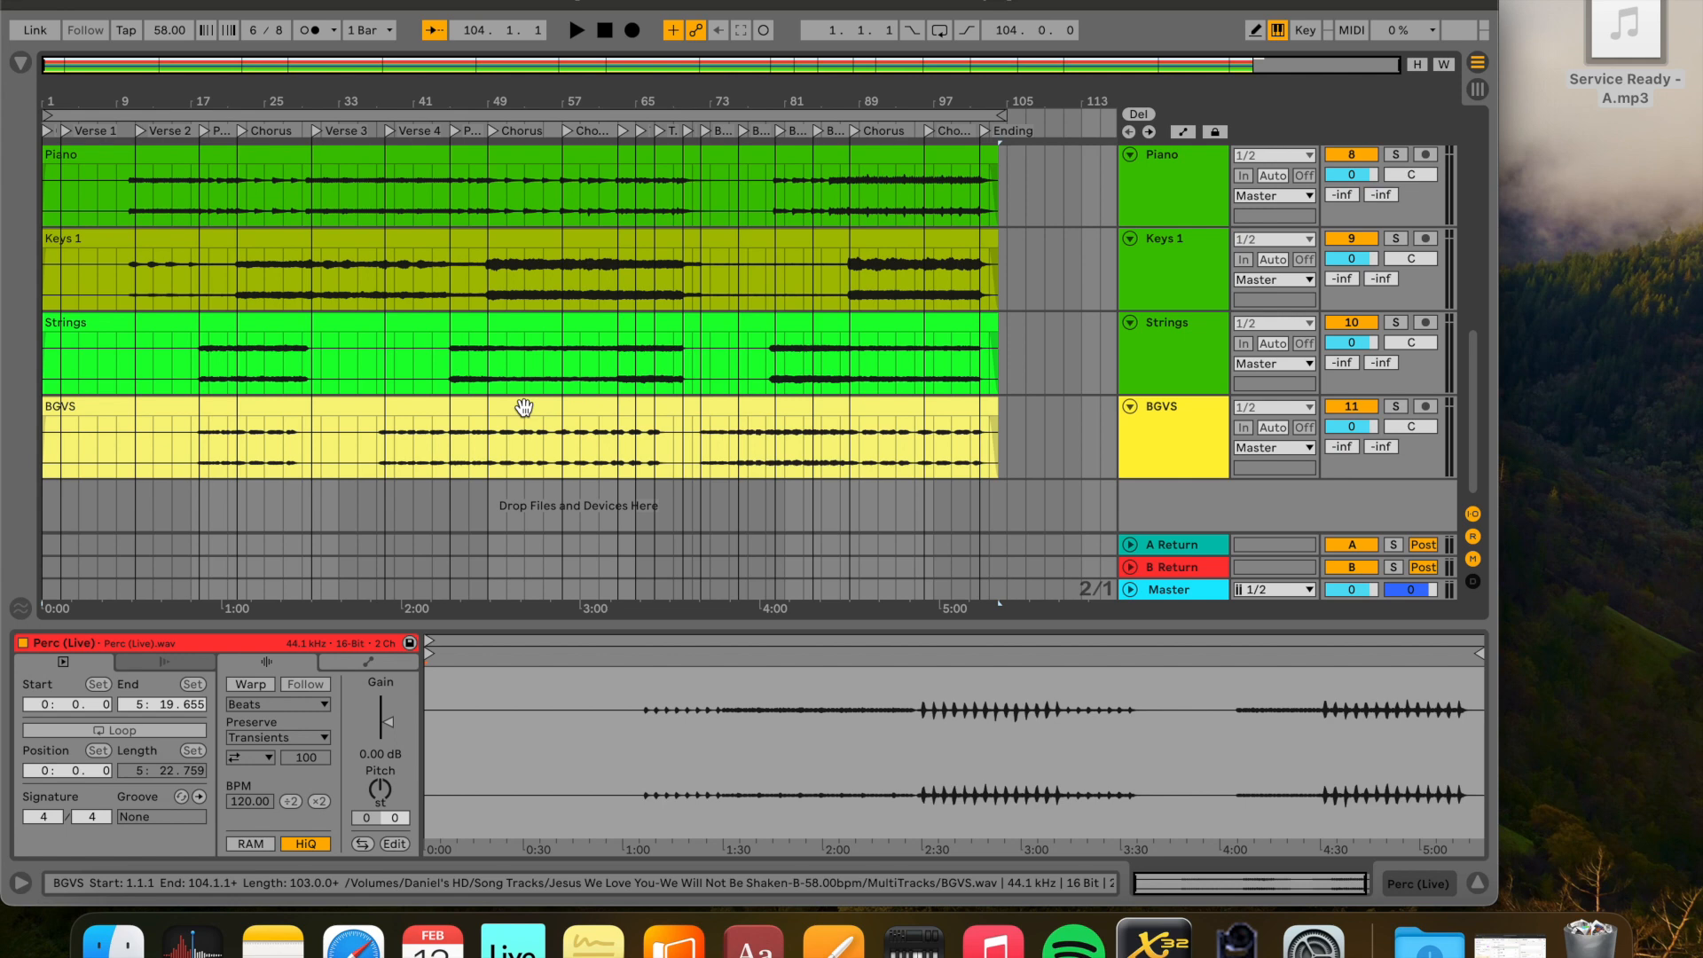
key(super+a)
click(390, 756)
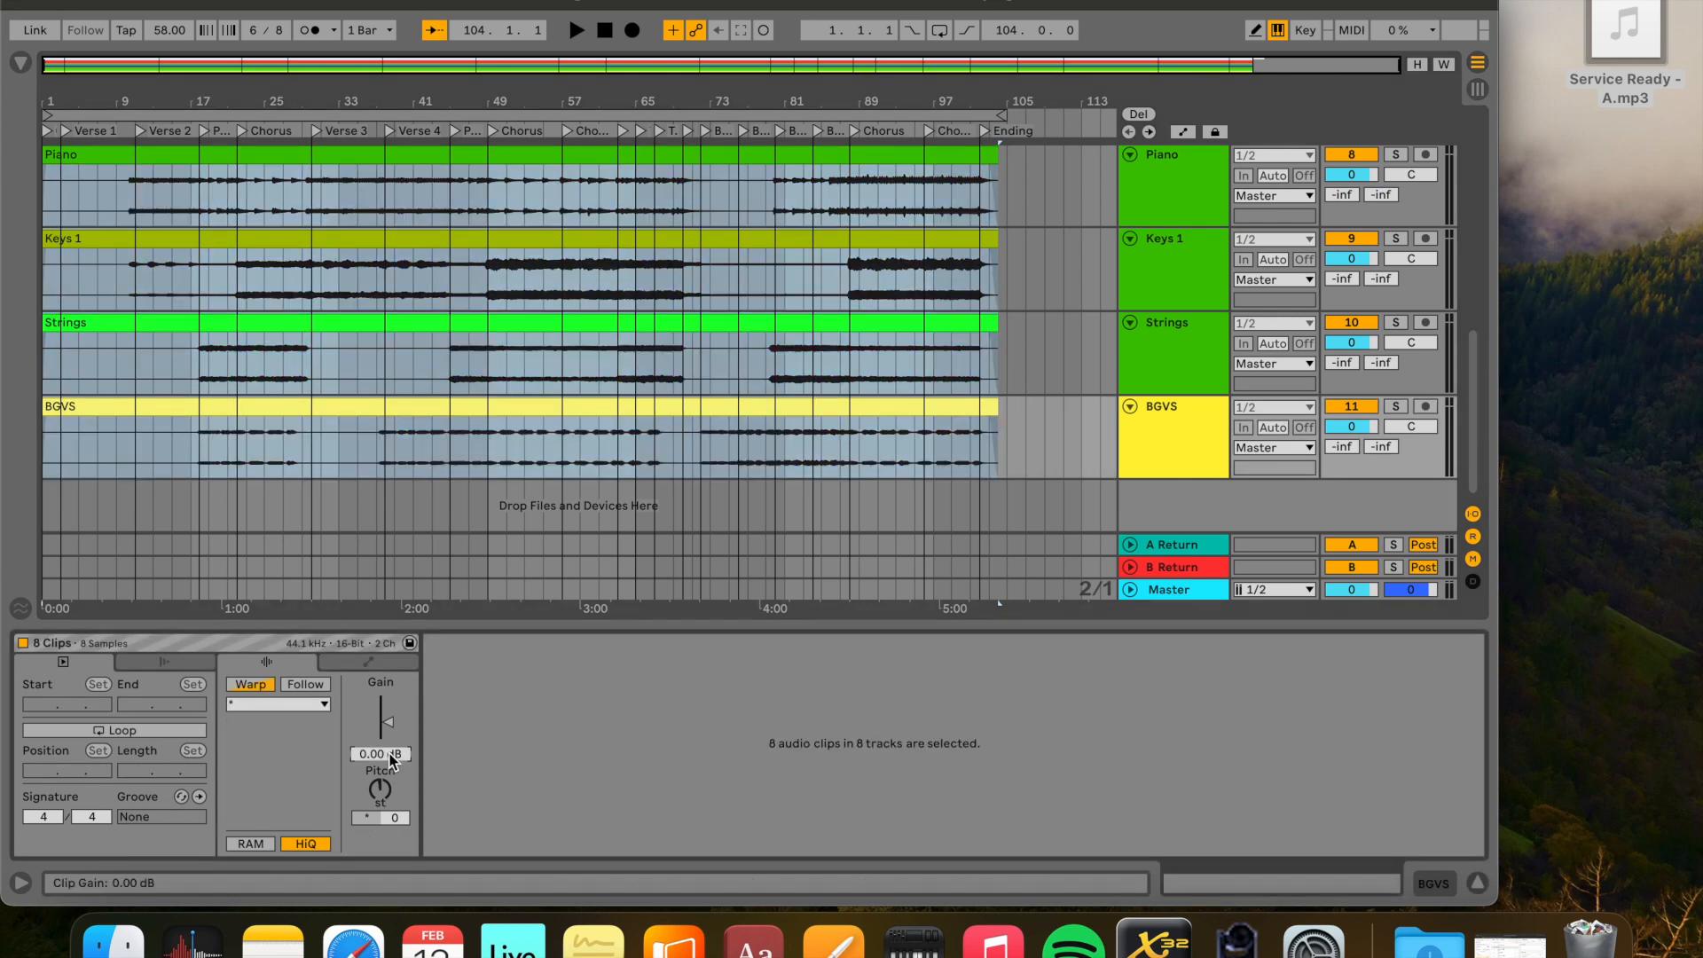
text(-15)
key(Return)
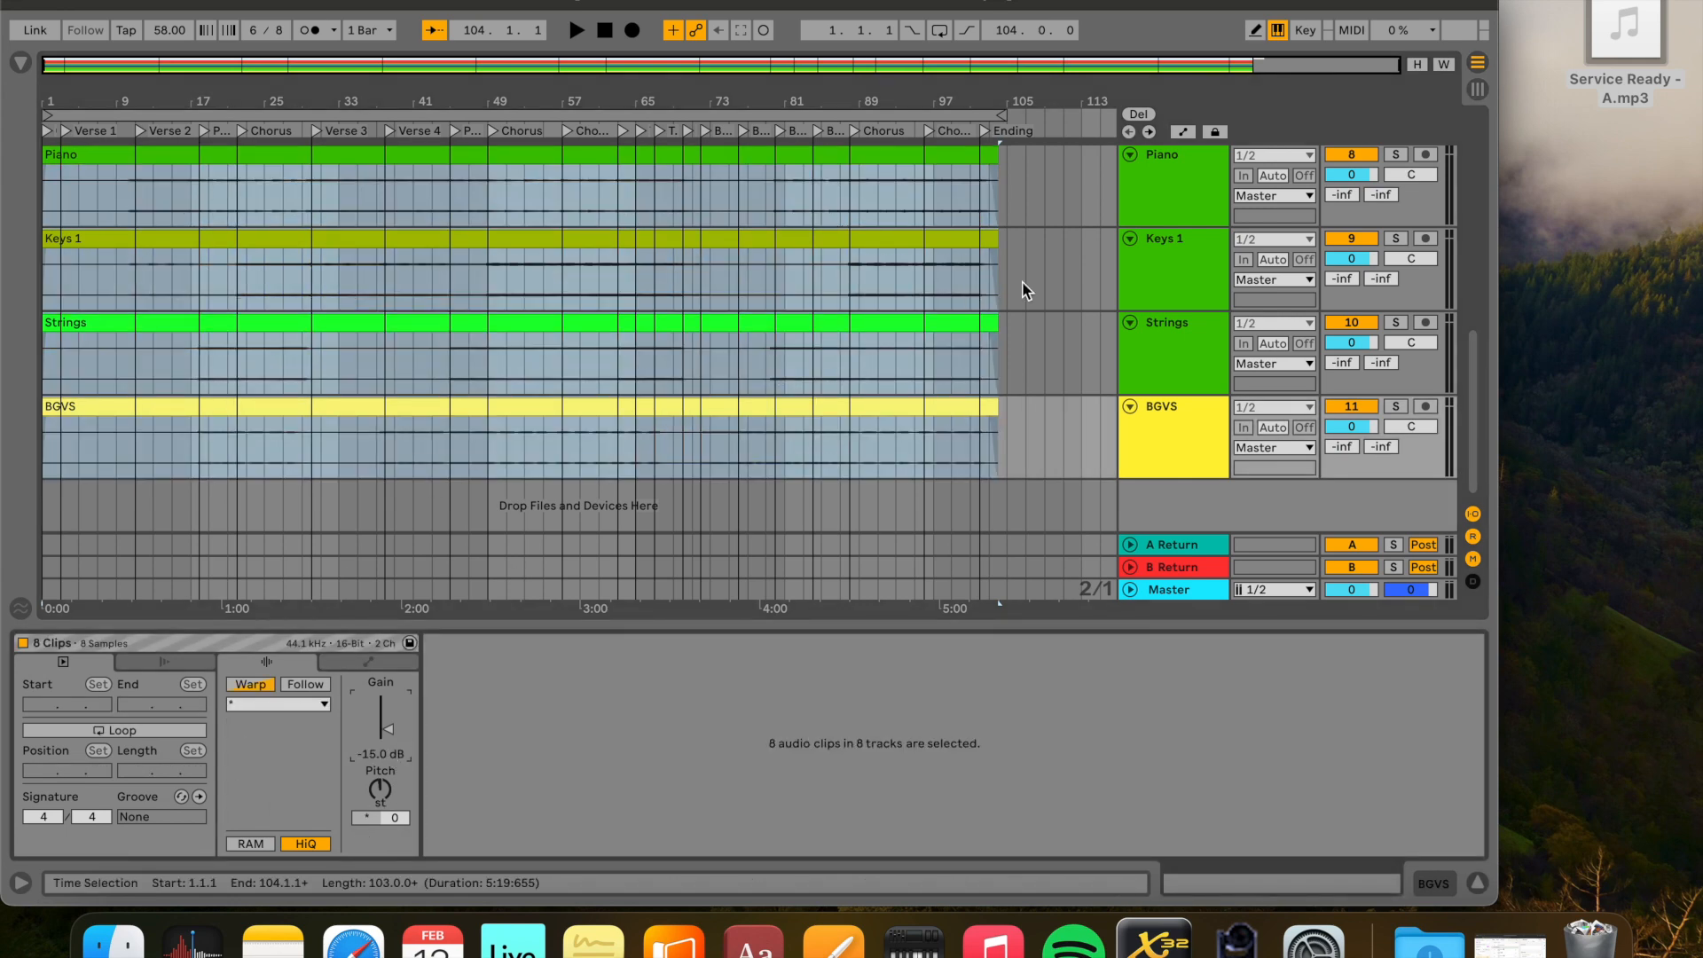
scroll(1034, 247, up, 7)
click(1034, 259)
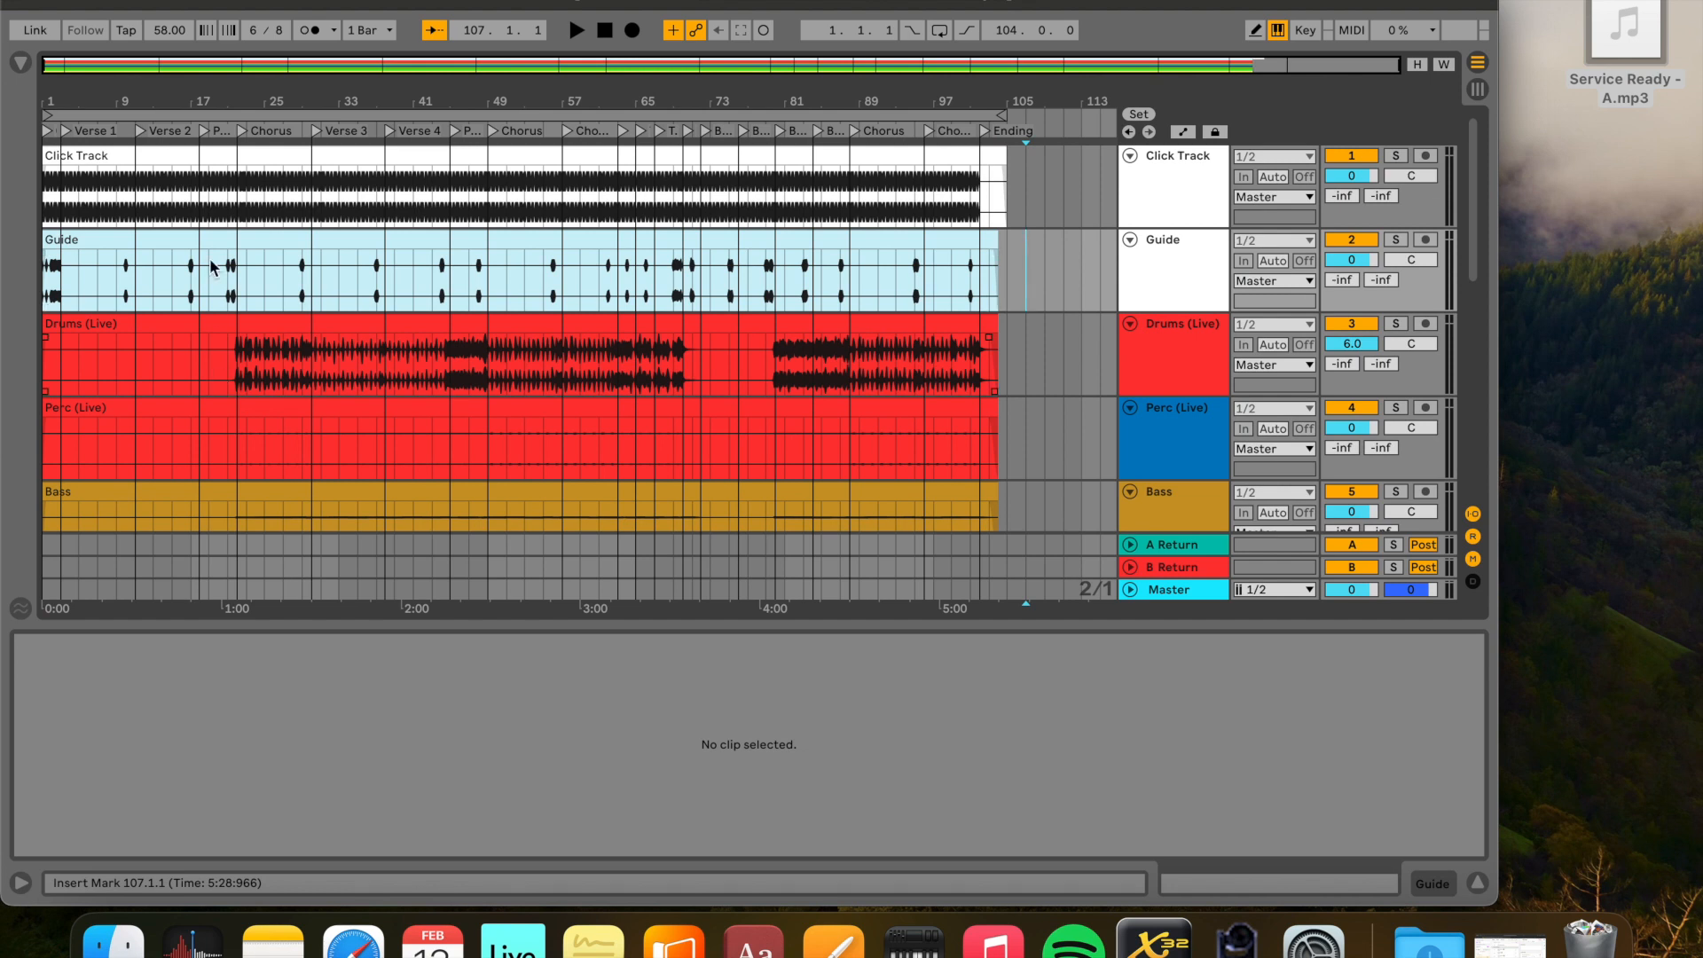
Play the start of the song briefly, play from the Pre Chorus locator at bar 18 into the Chorus, and stop playback
click(125, 285)
key(space)
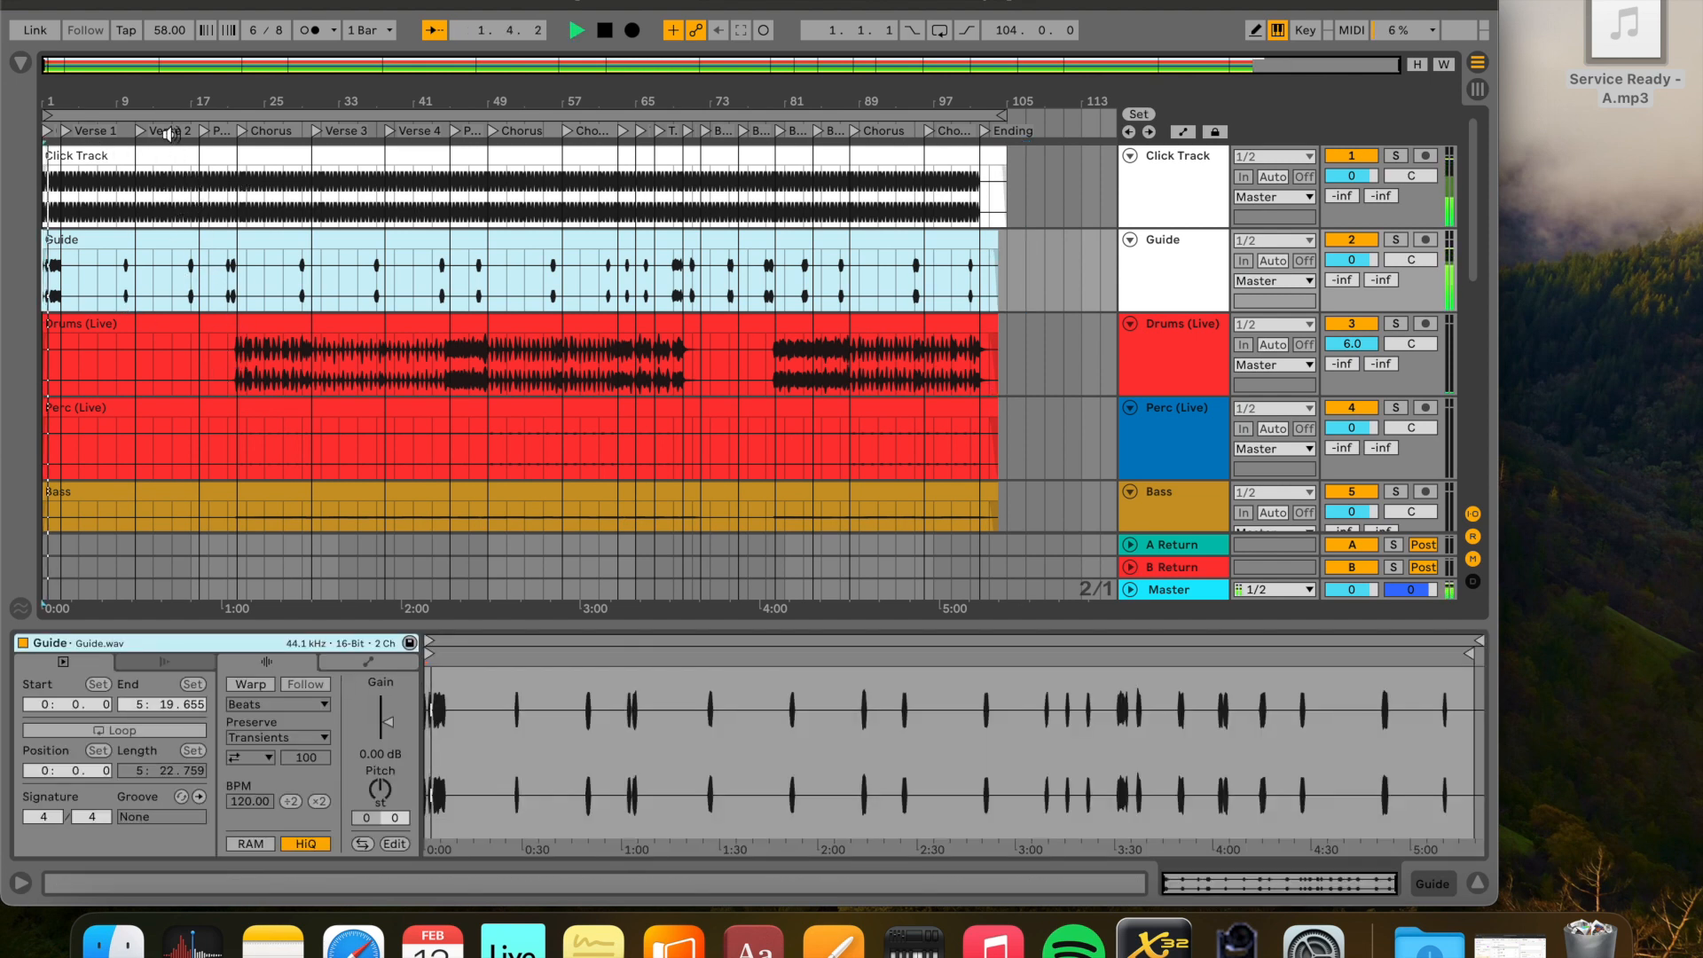
key(space)
click(206, 130)
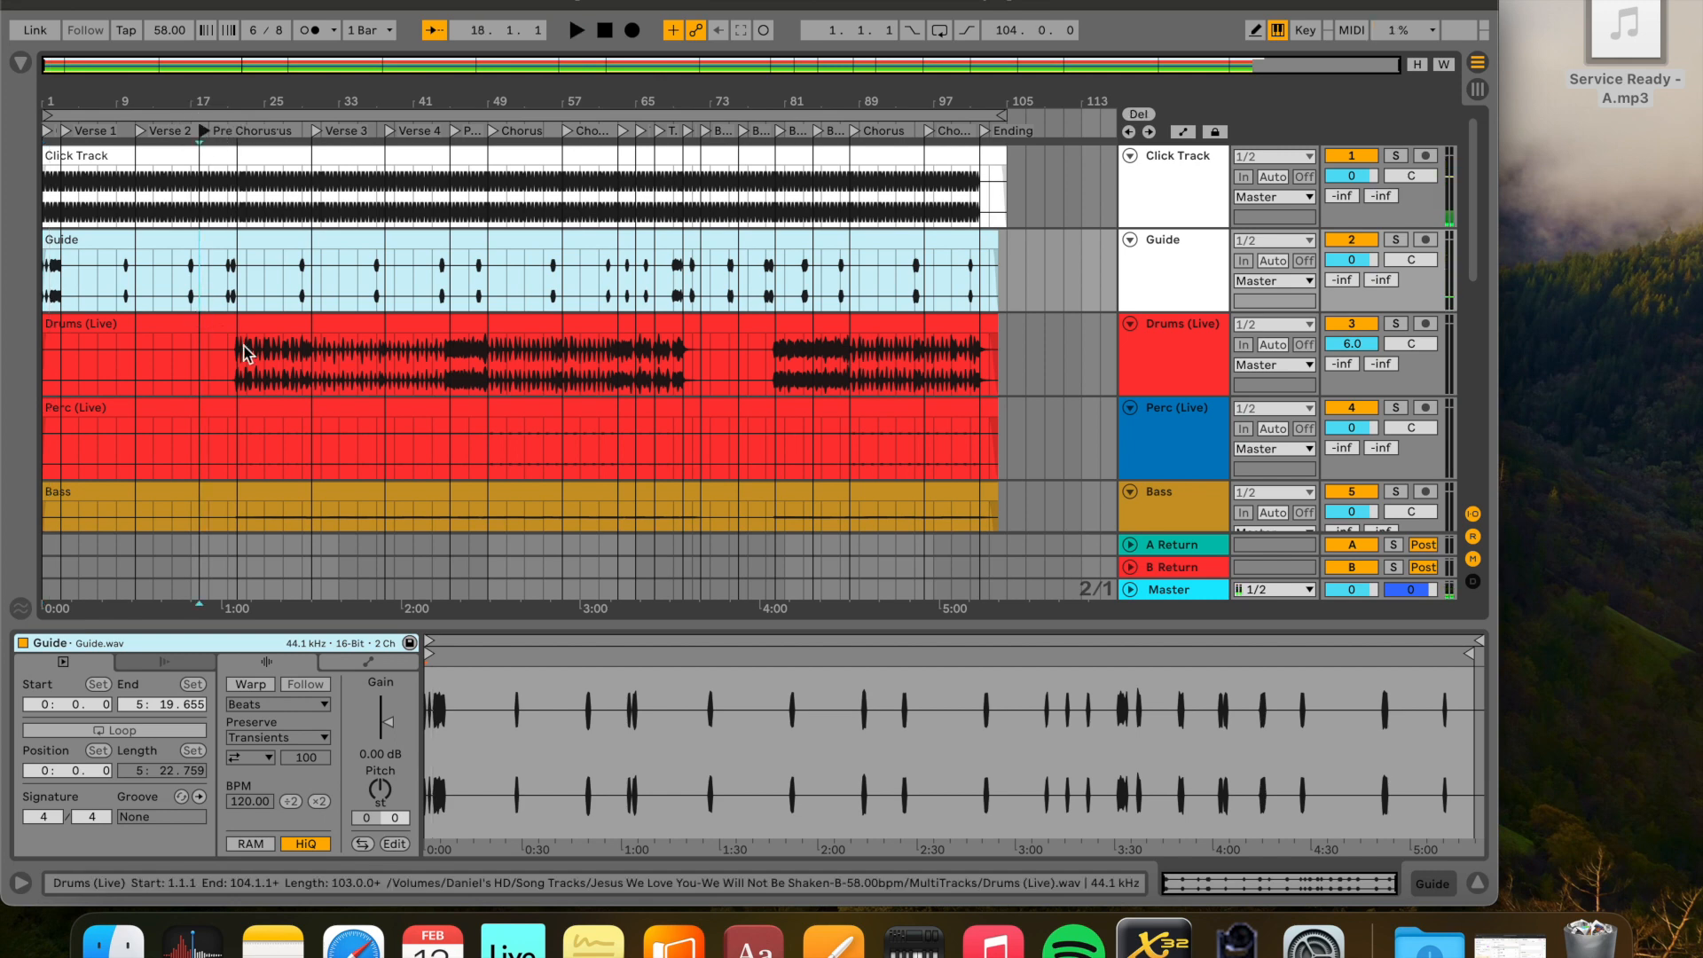
scroll(243, 232, up, 5)
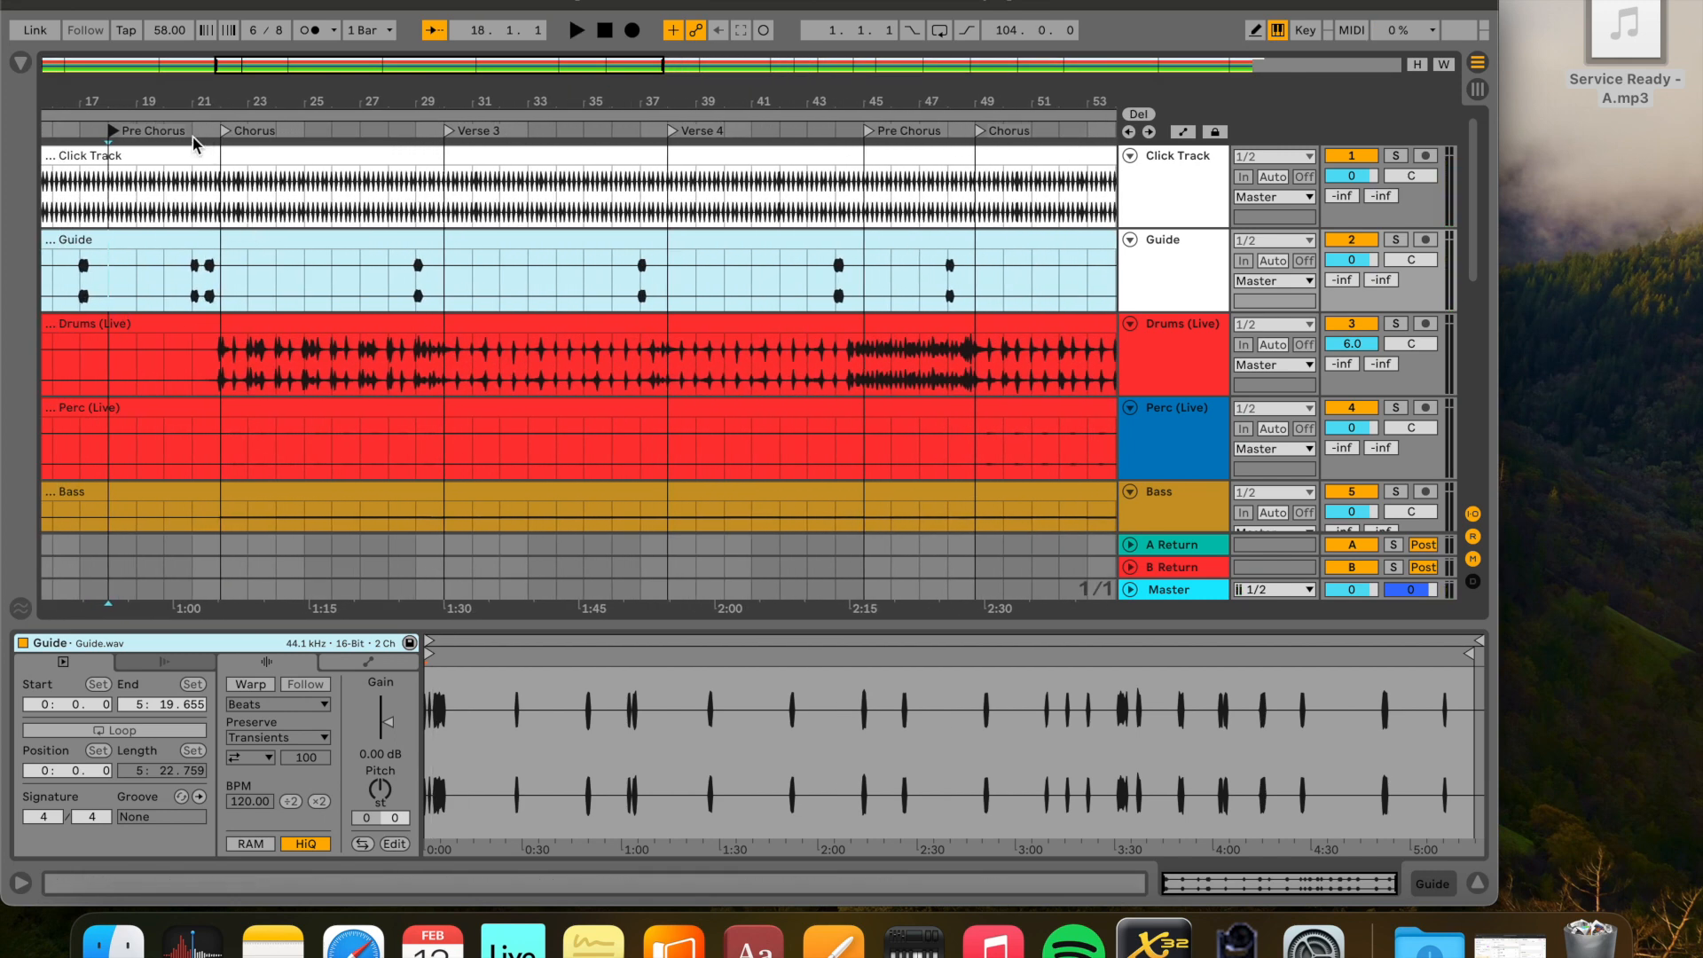
key(space)
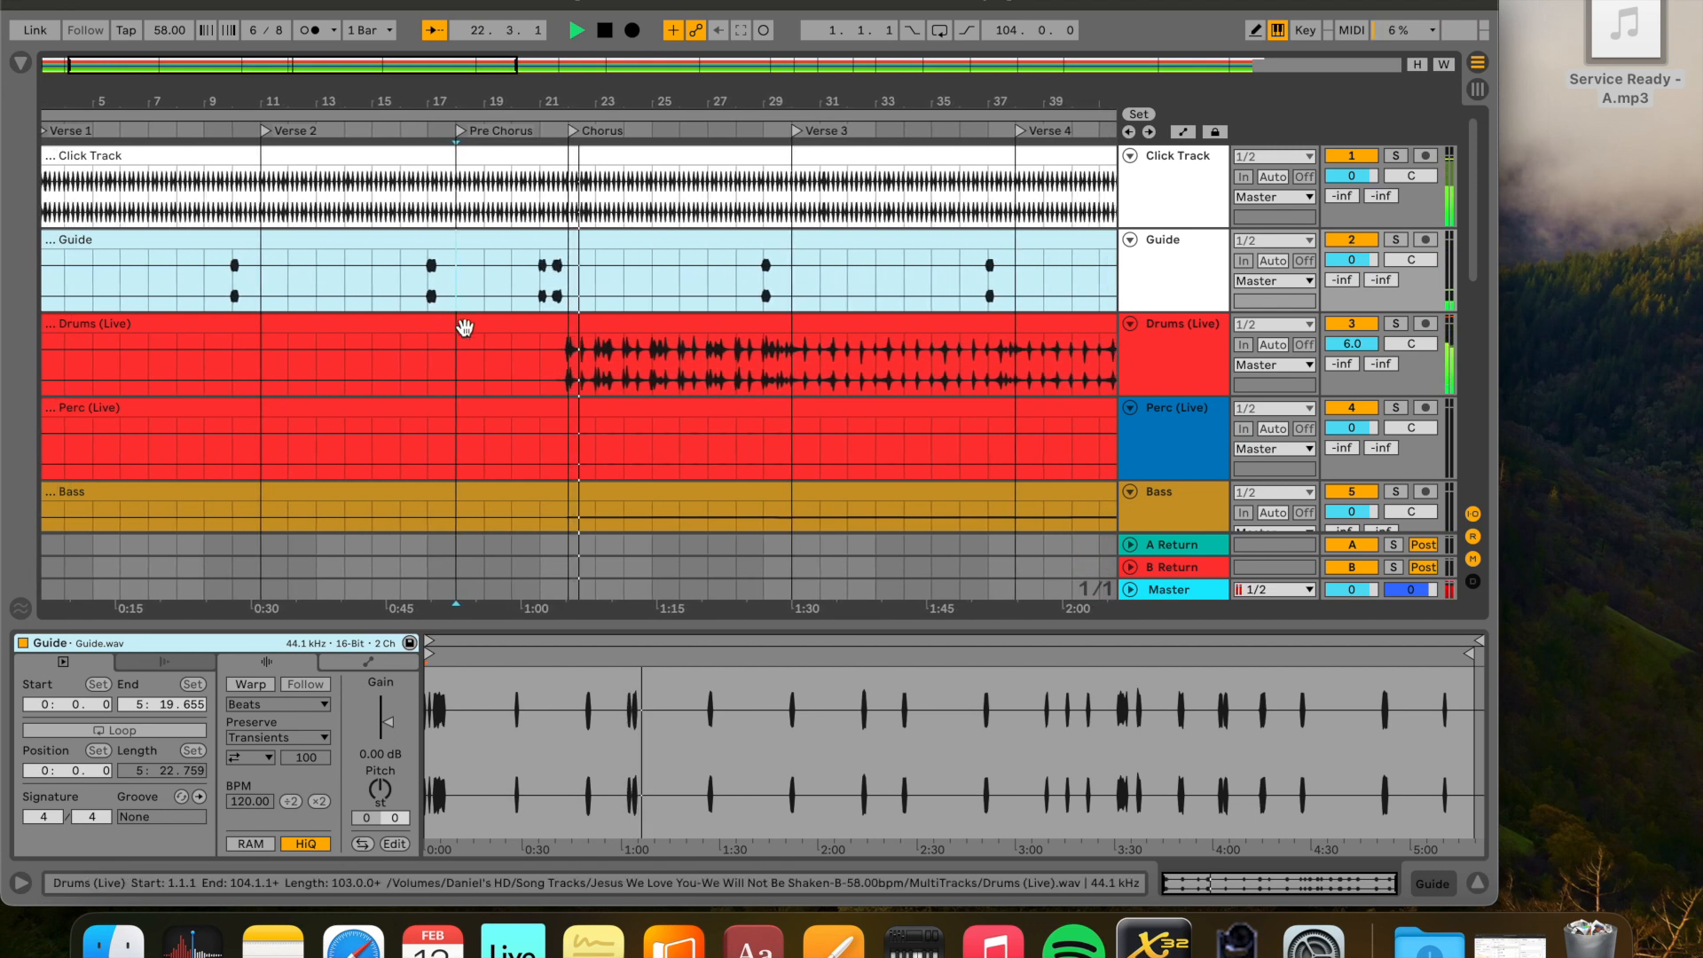
key(w)
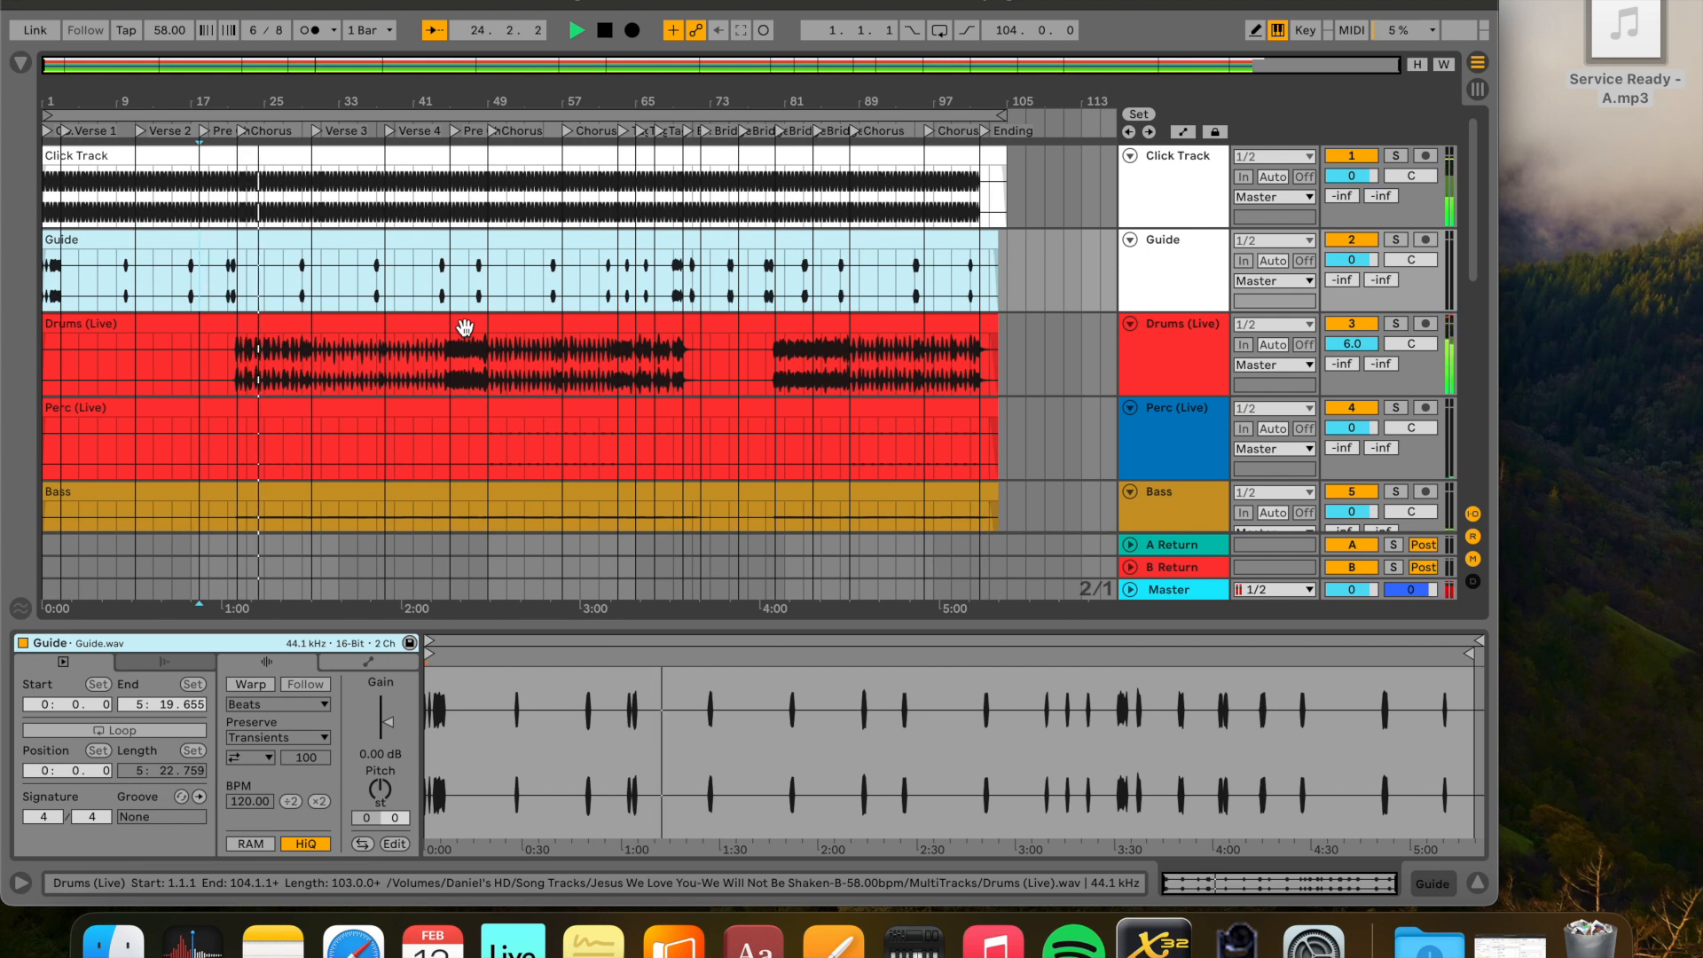
key(space)
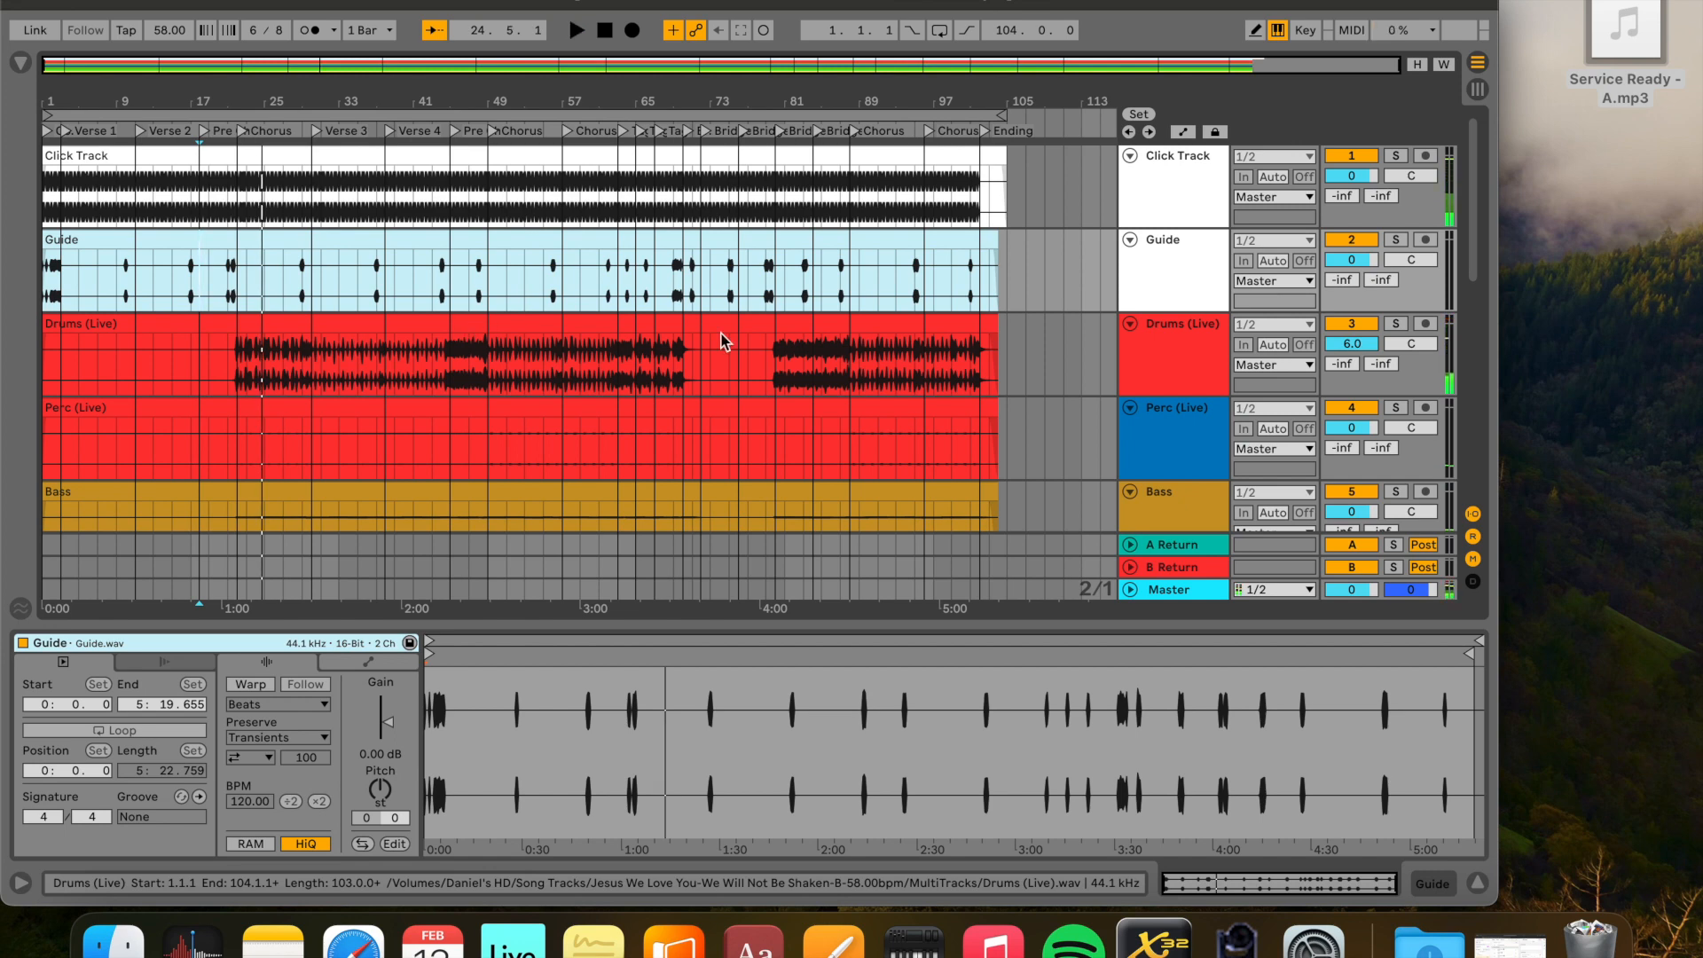
Play the transition into the Chorus at bar 49 to check the drum balance, and stop playback
scroll(748, 345, down, 2)
scroll(705, 279, up, 2)
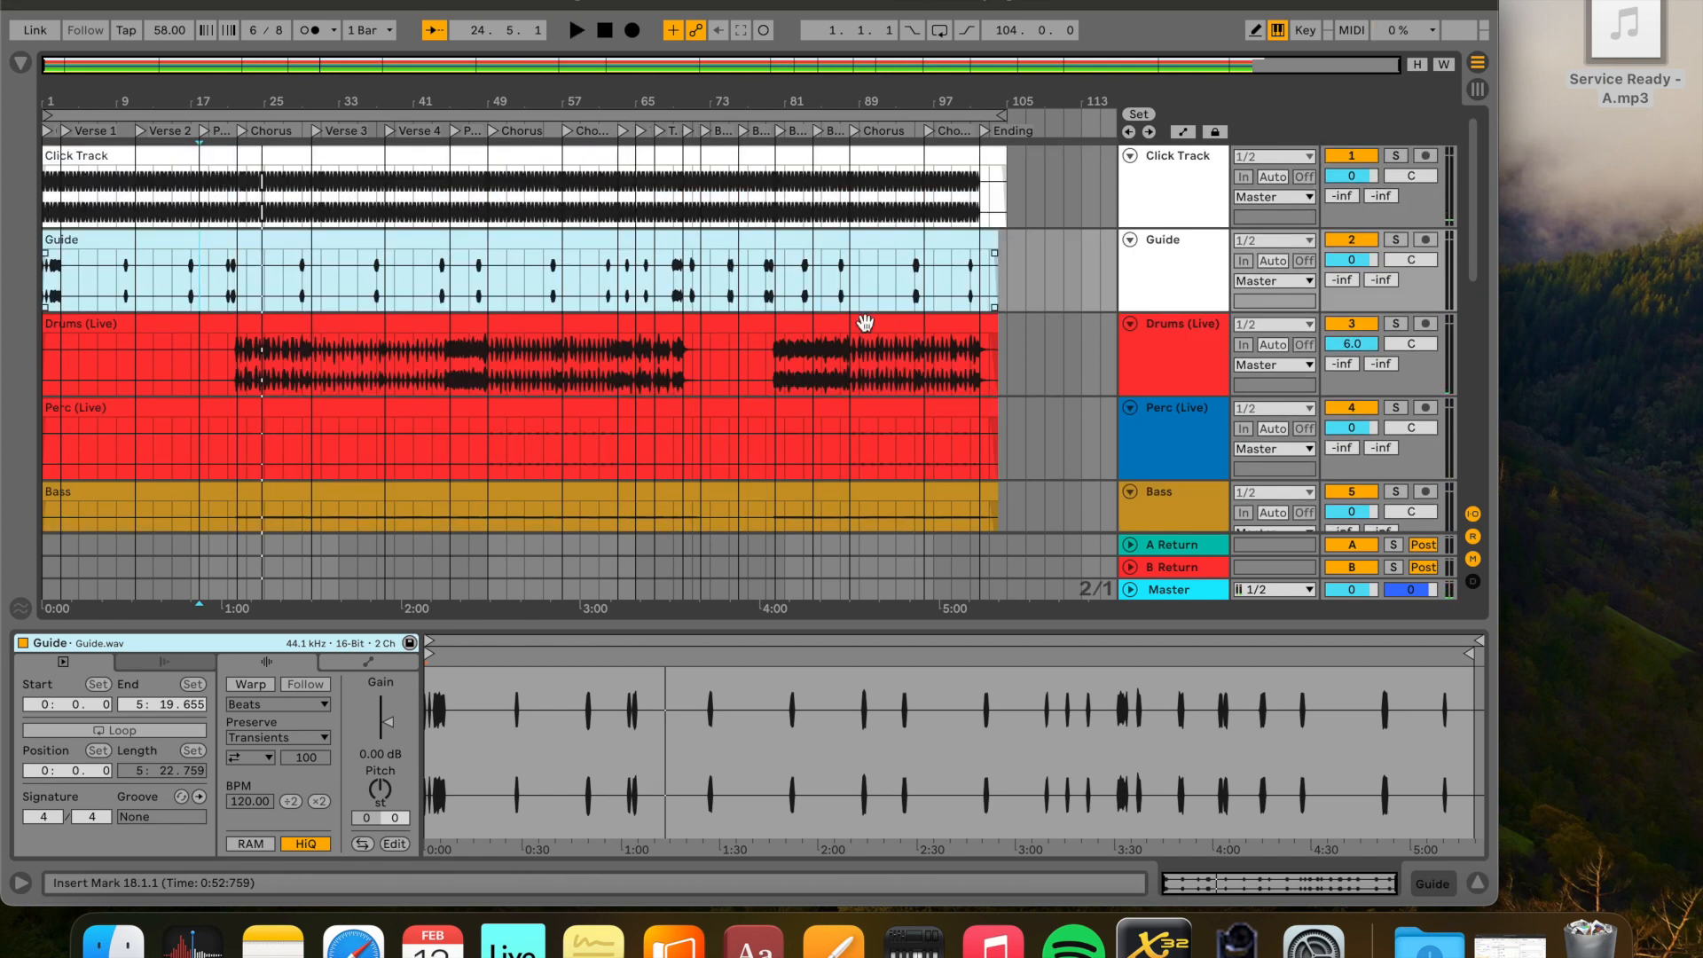
scroll(449, 338, up, 3)
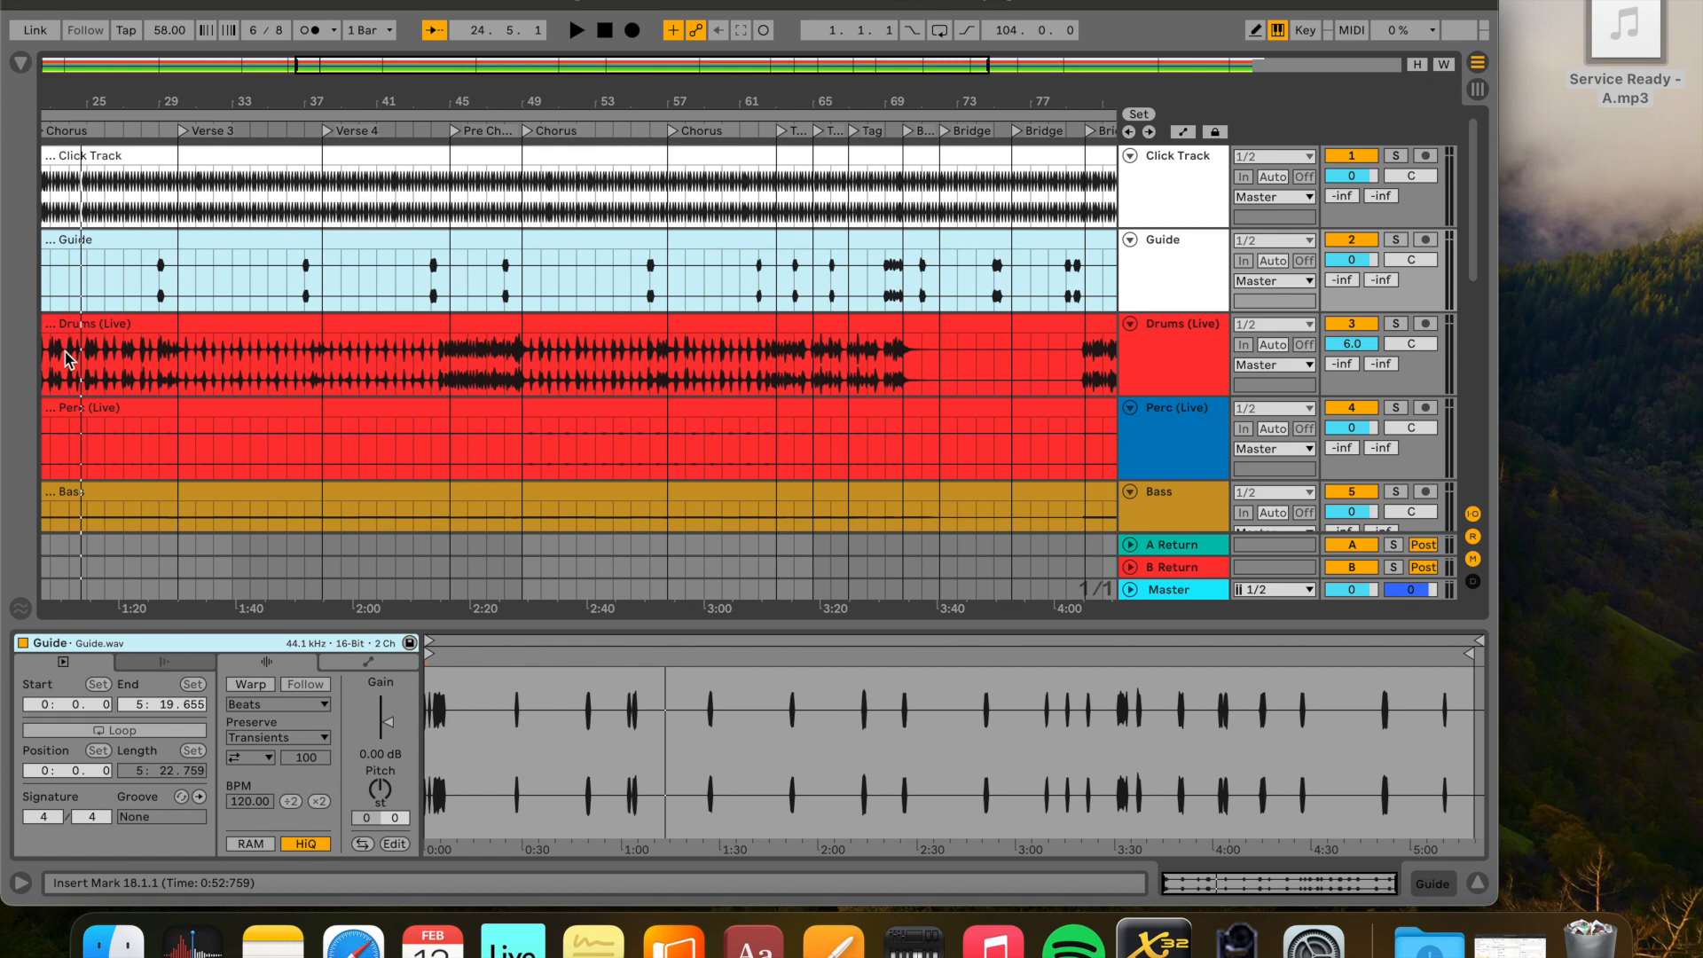
click(507, 129)
scroll(612, 385, up, 4)
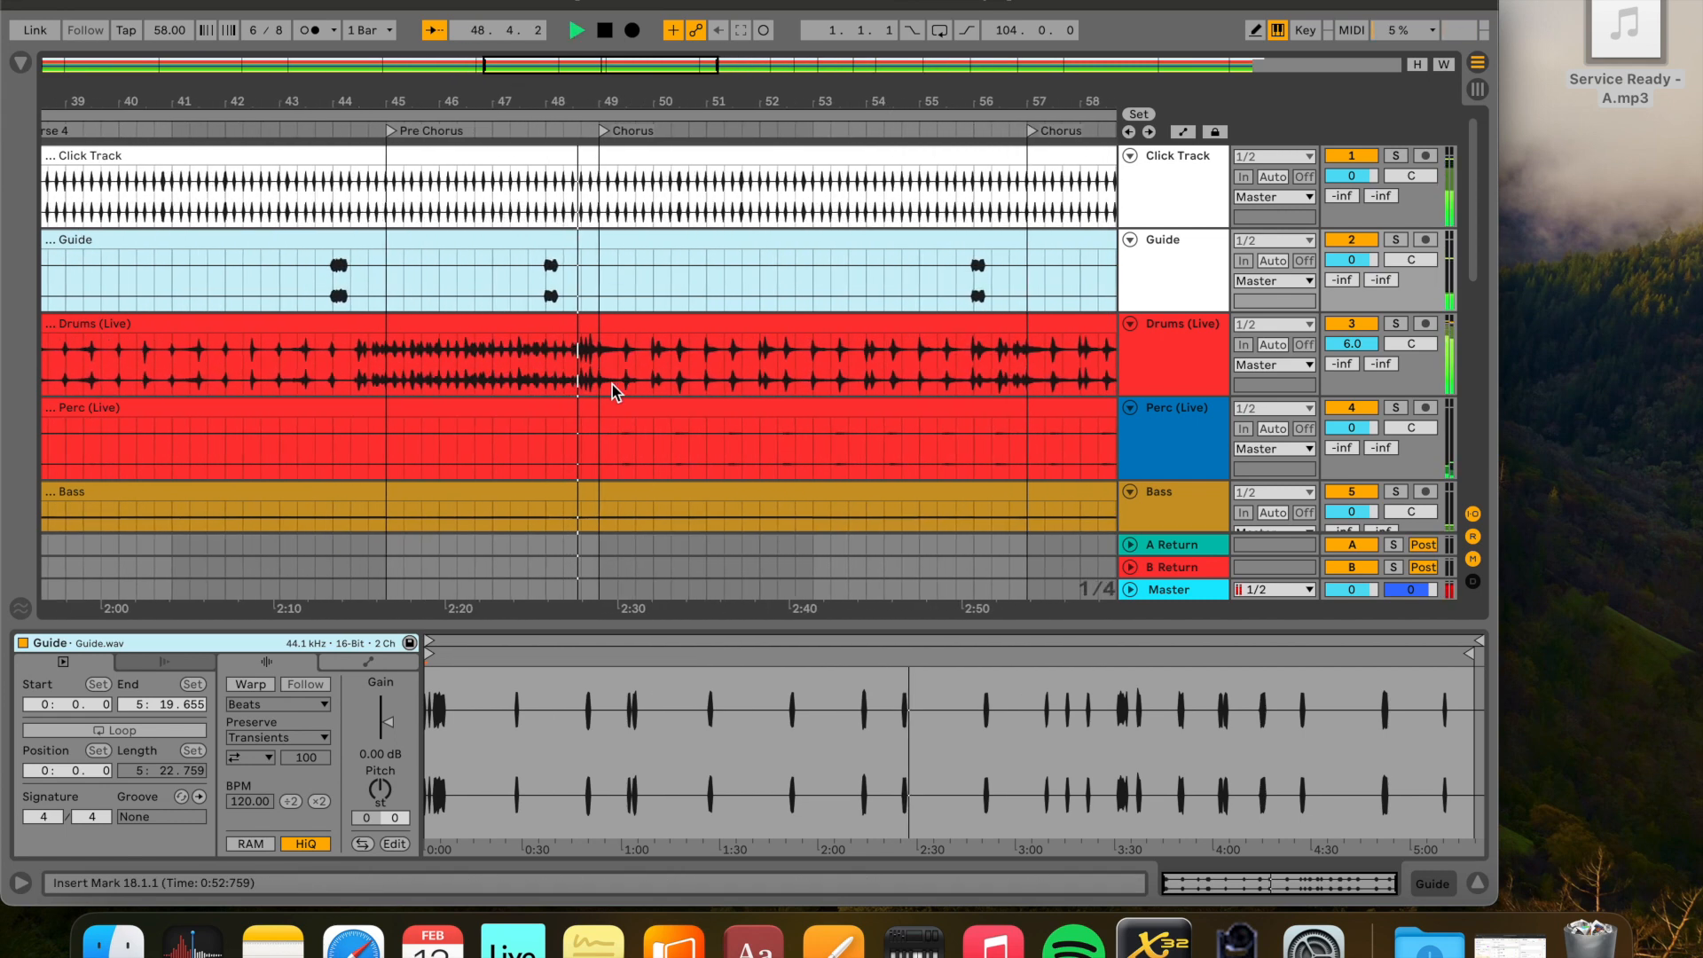
scroll(612, 385, down, 8)
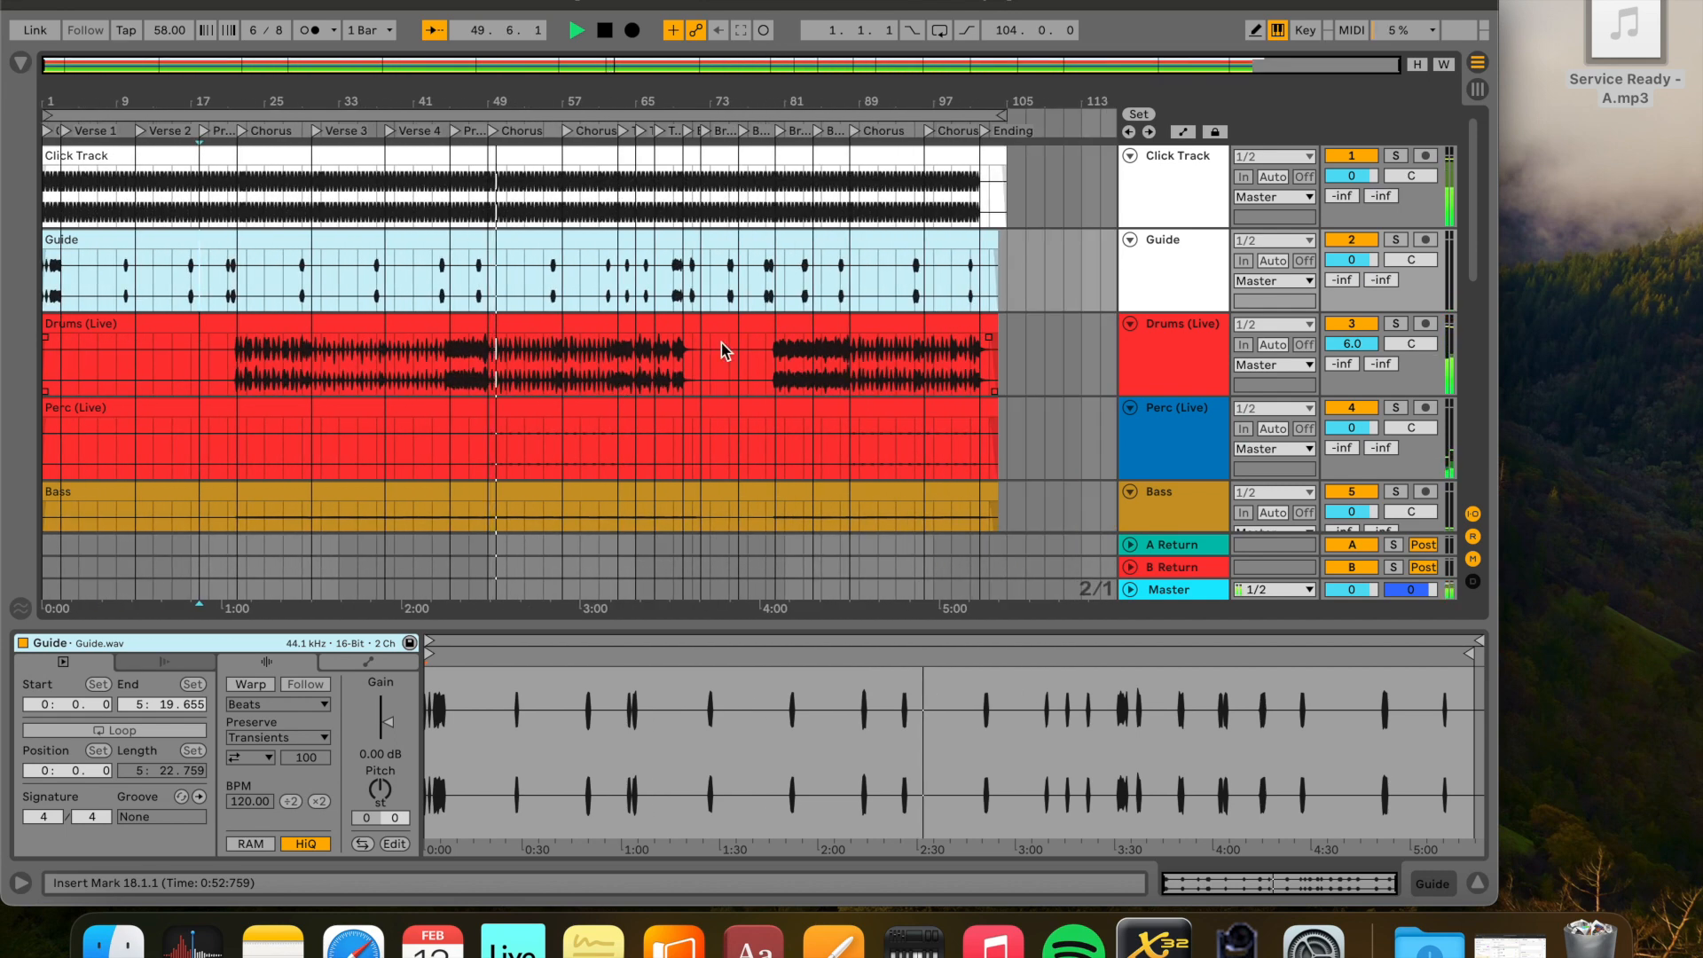
key(space)
Return to bar 1 and export the Master mix of the whole song as an MP3 named Drums - A to the Desktop
key(Home)
scroll(562, 338, up, 6)
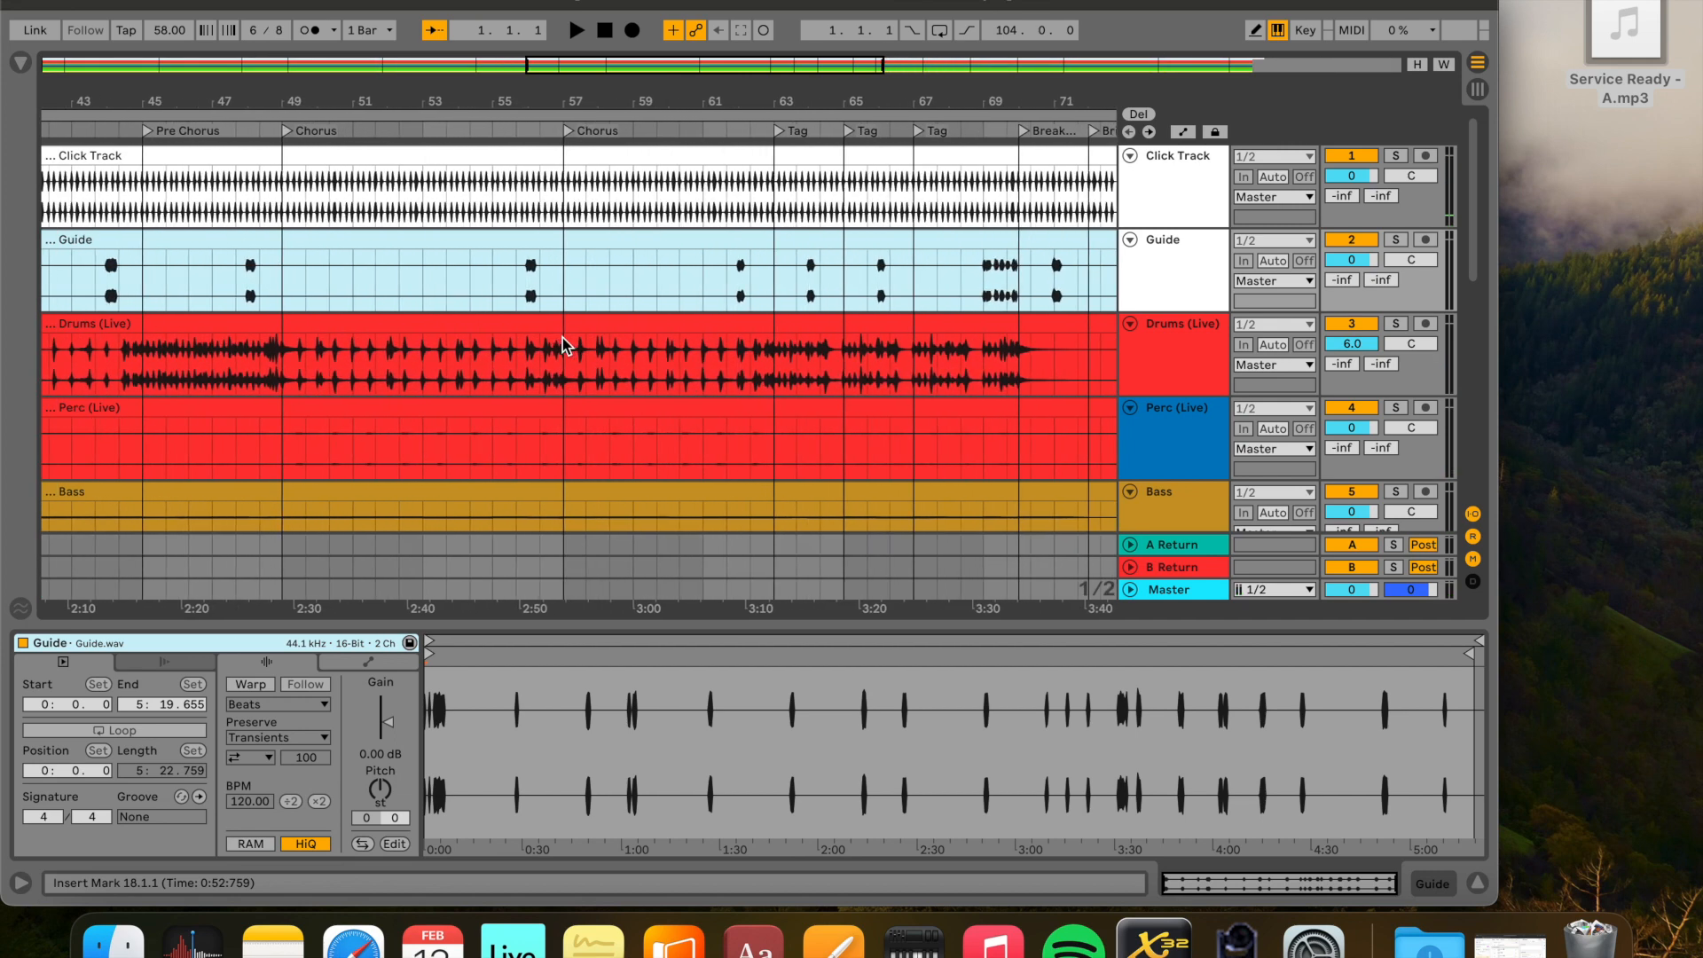
scroll(563, 338, down, 6)
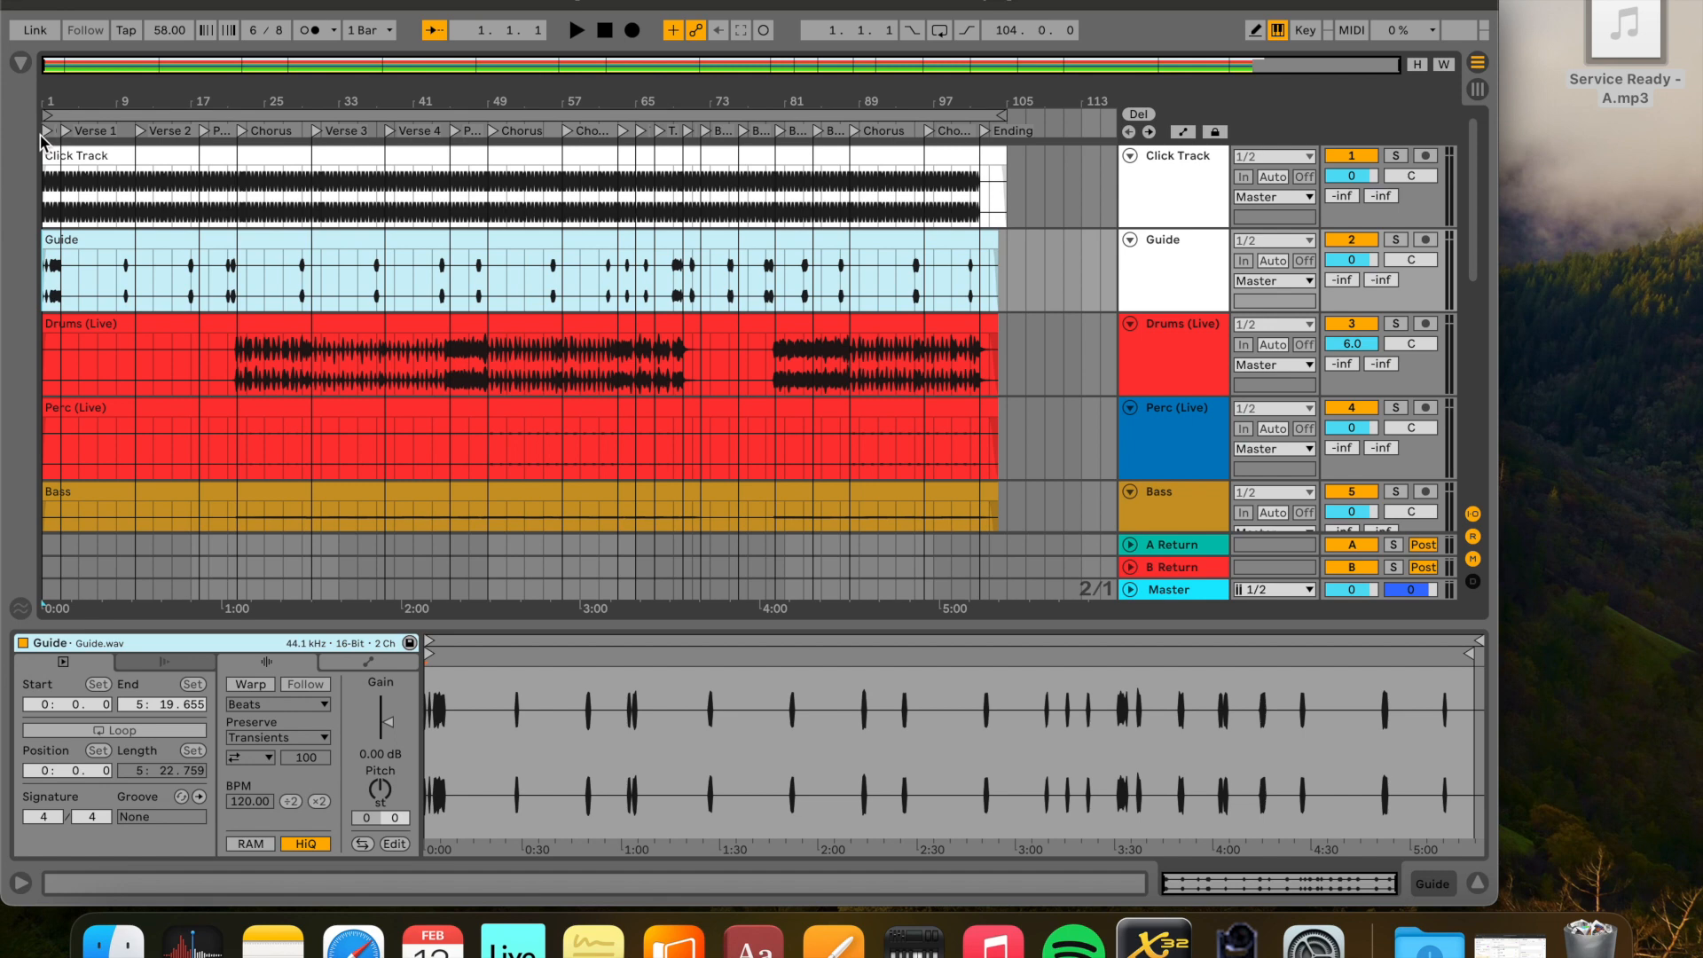
click(126, 0)
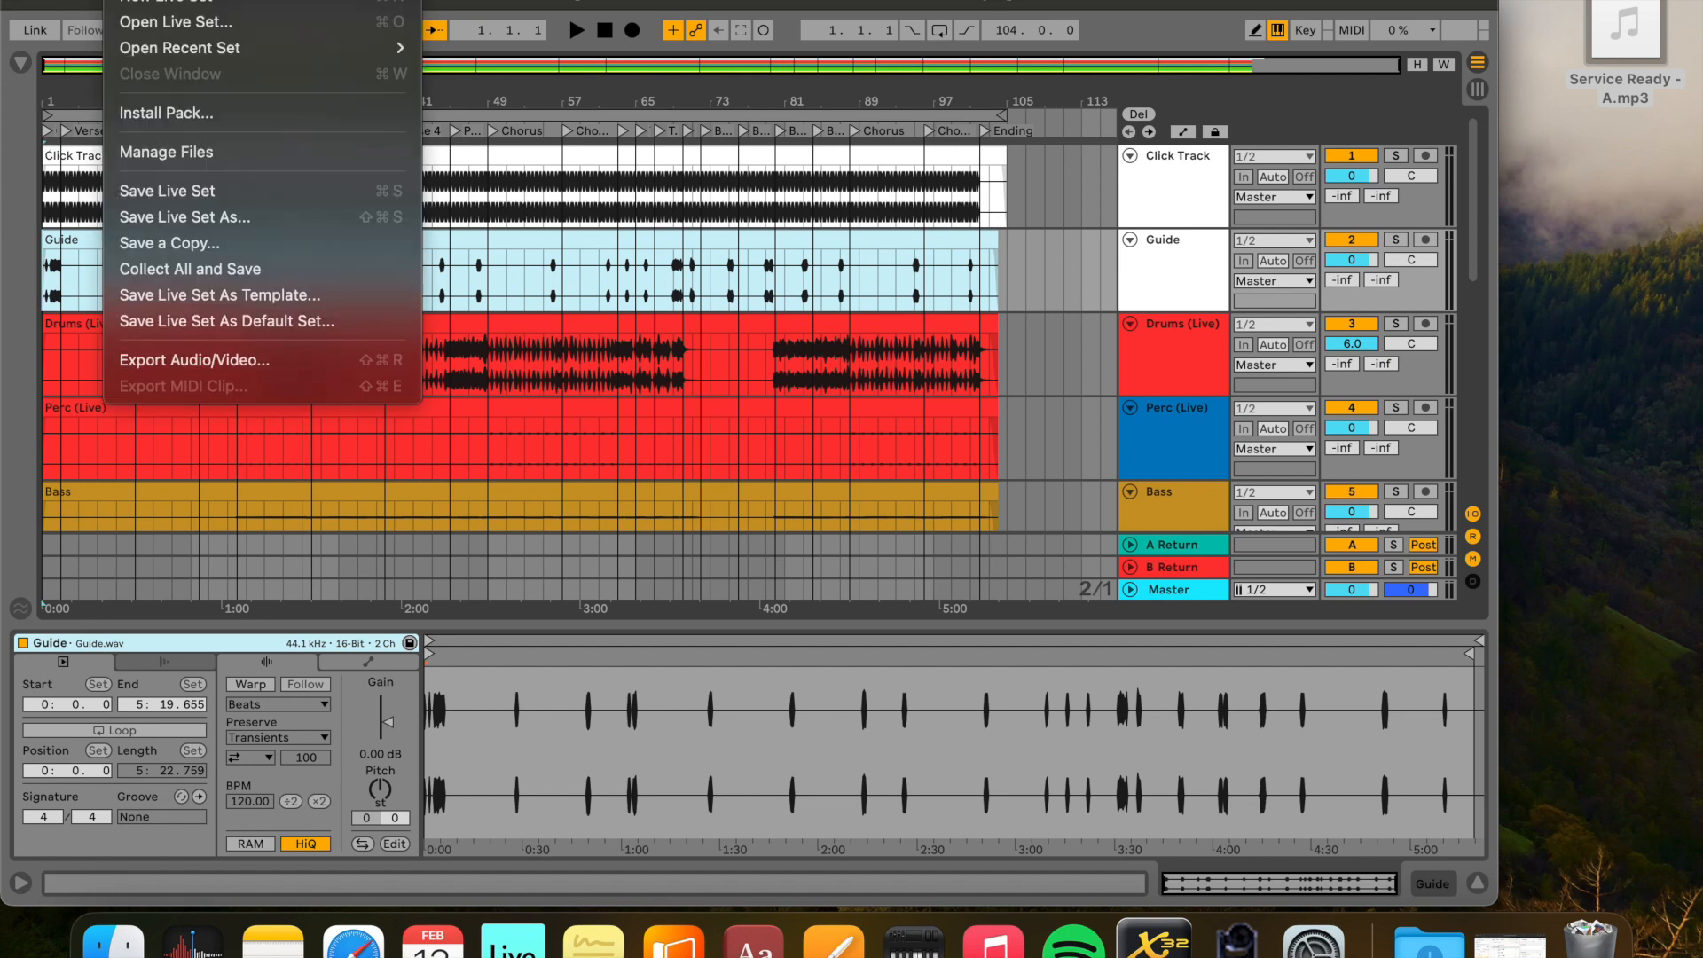
click(212, 360)
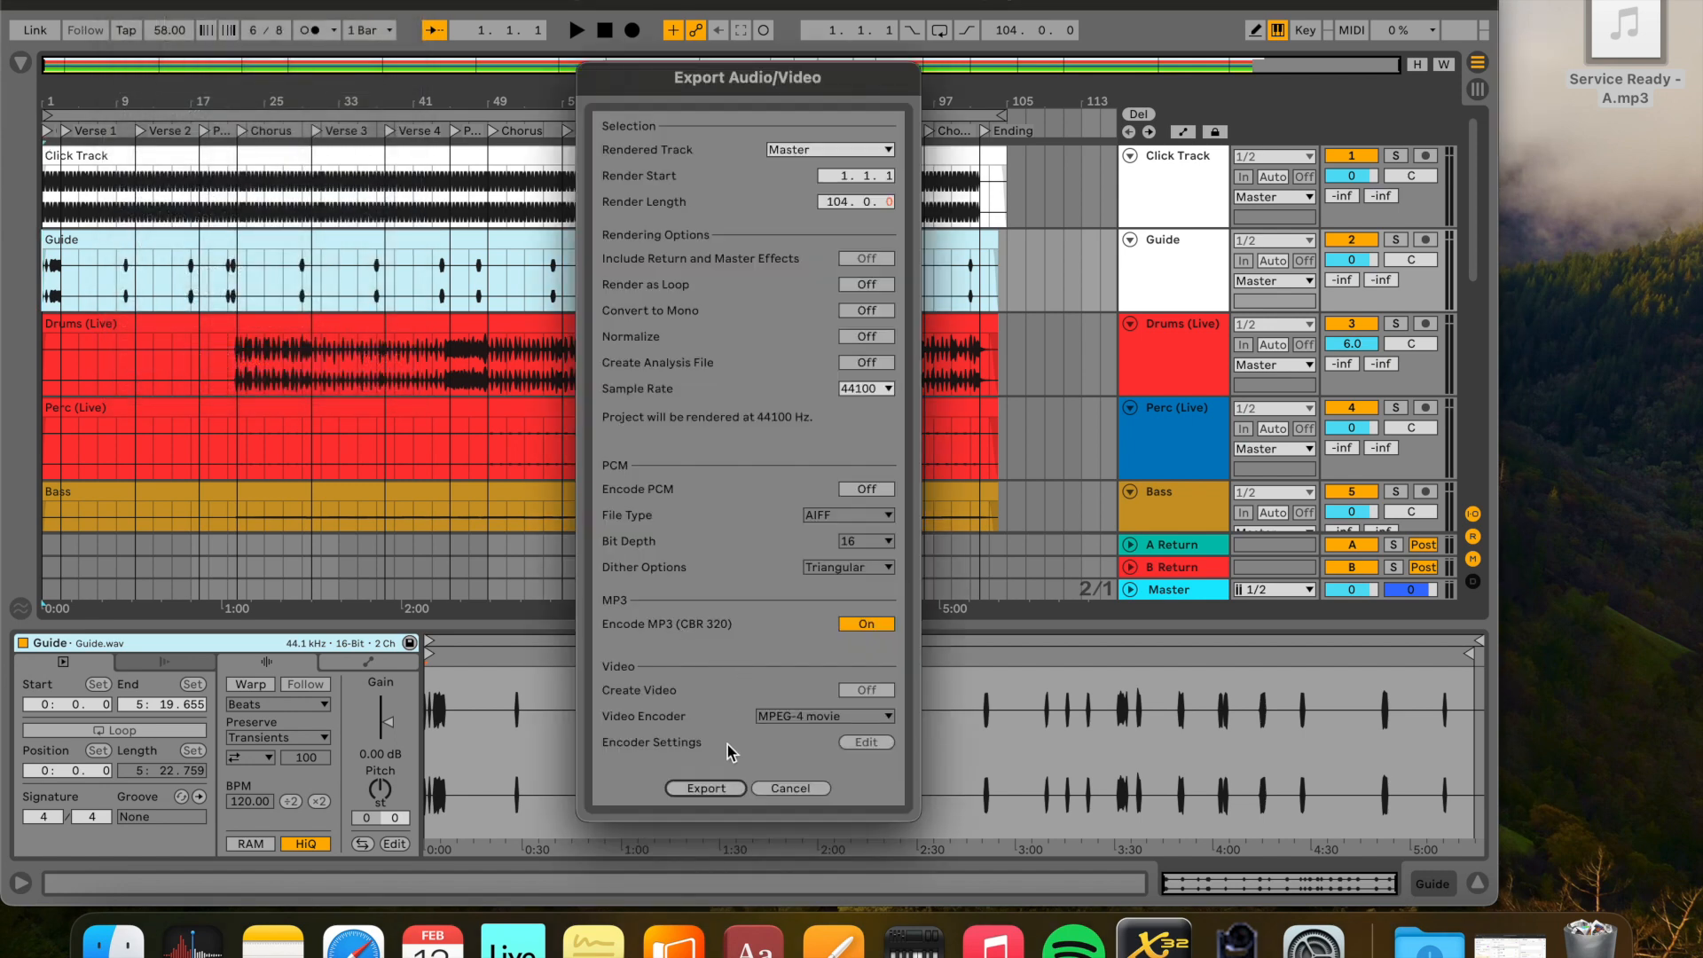
click(707, 787)
text(D)
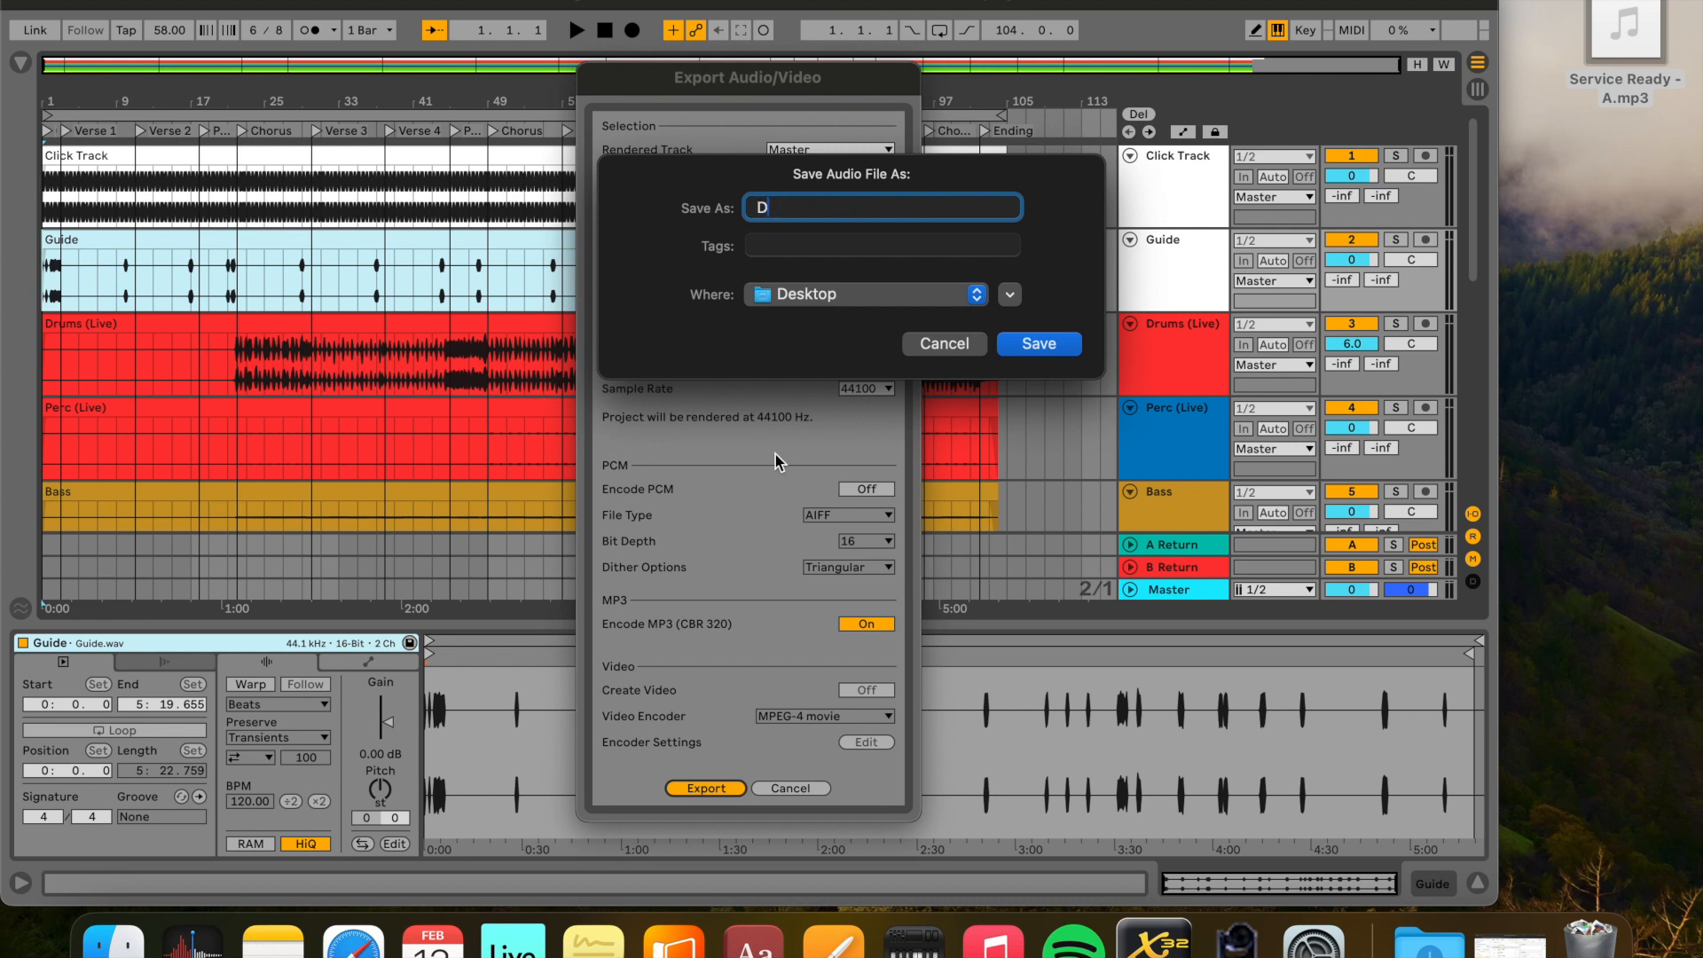
text(rums - A)
click(1039, 343)
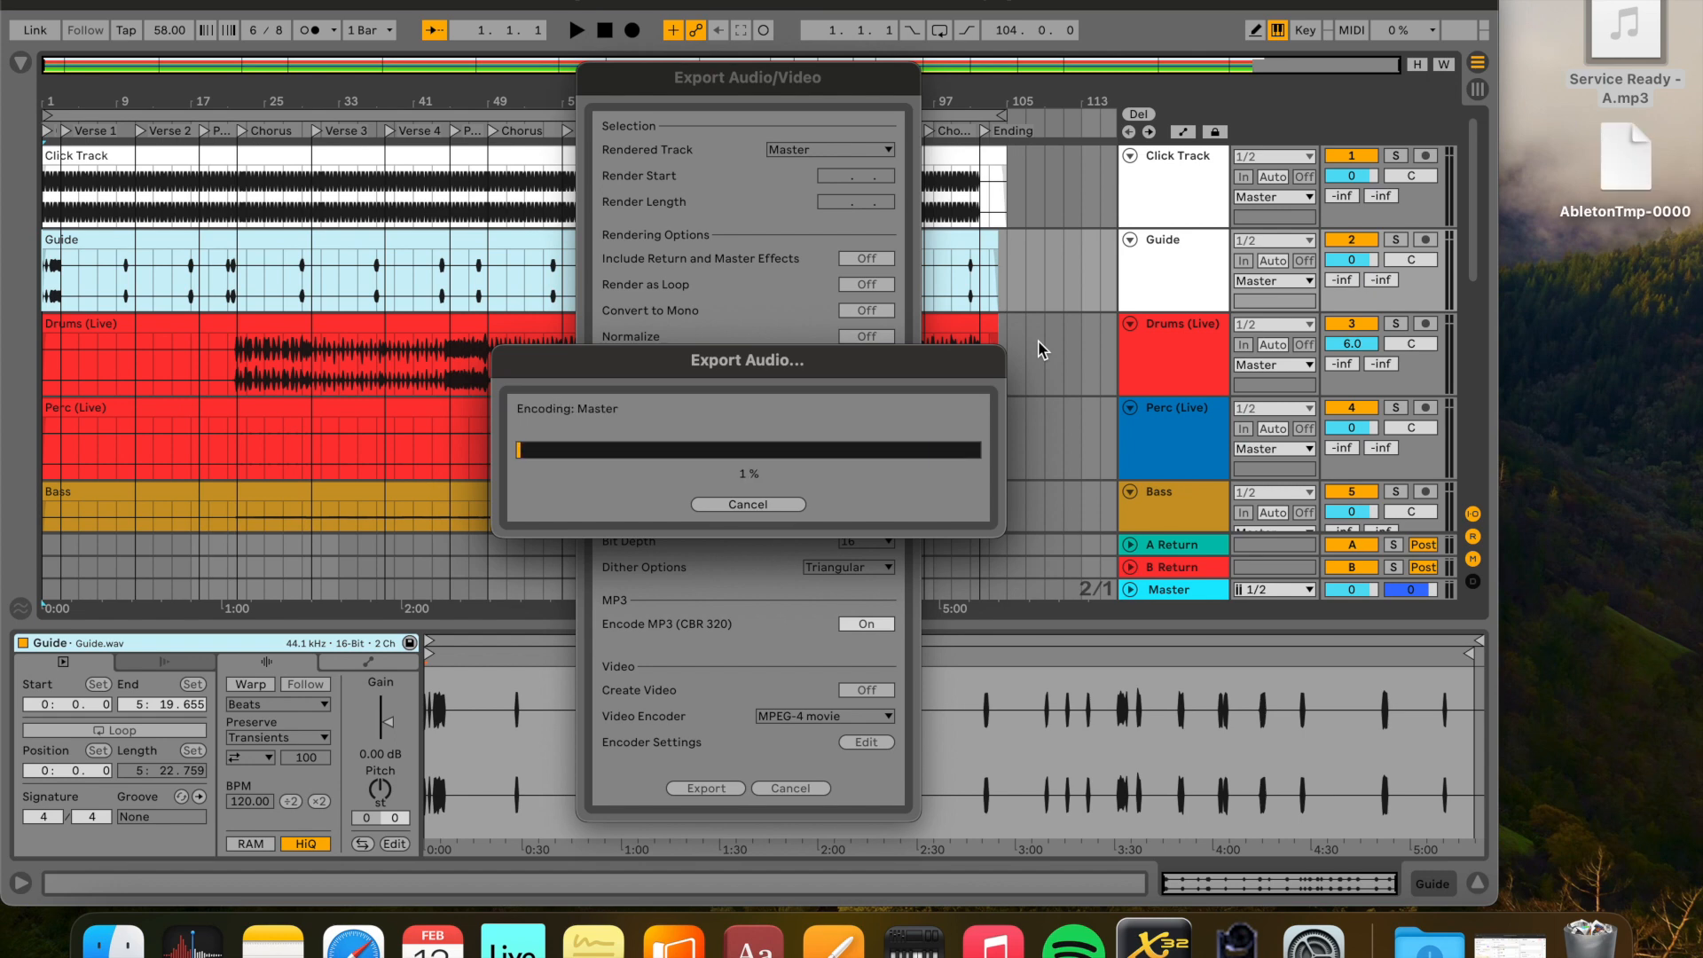
Preview Drums - A.mp3 from the Desktop, listen near its middle, close the preview, and return to the Live set
click(1648, 186)
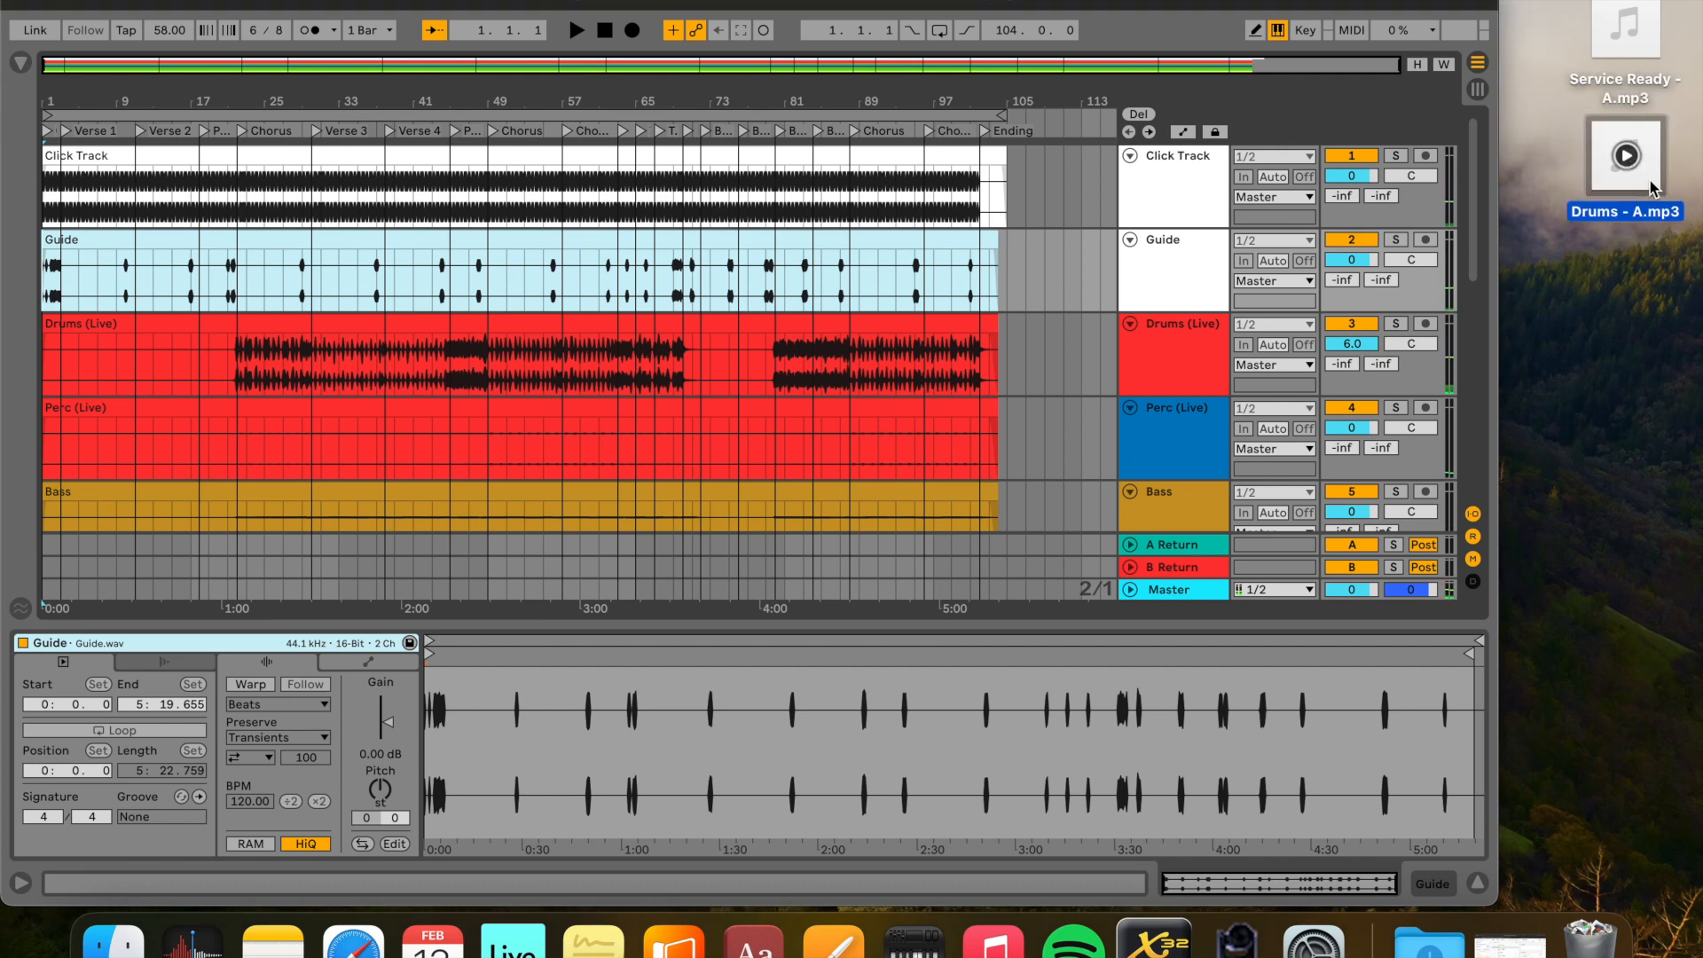
key(space)
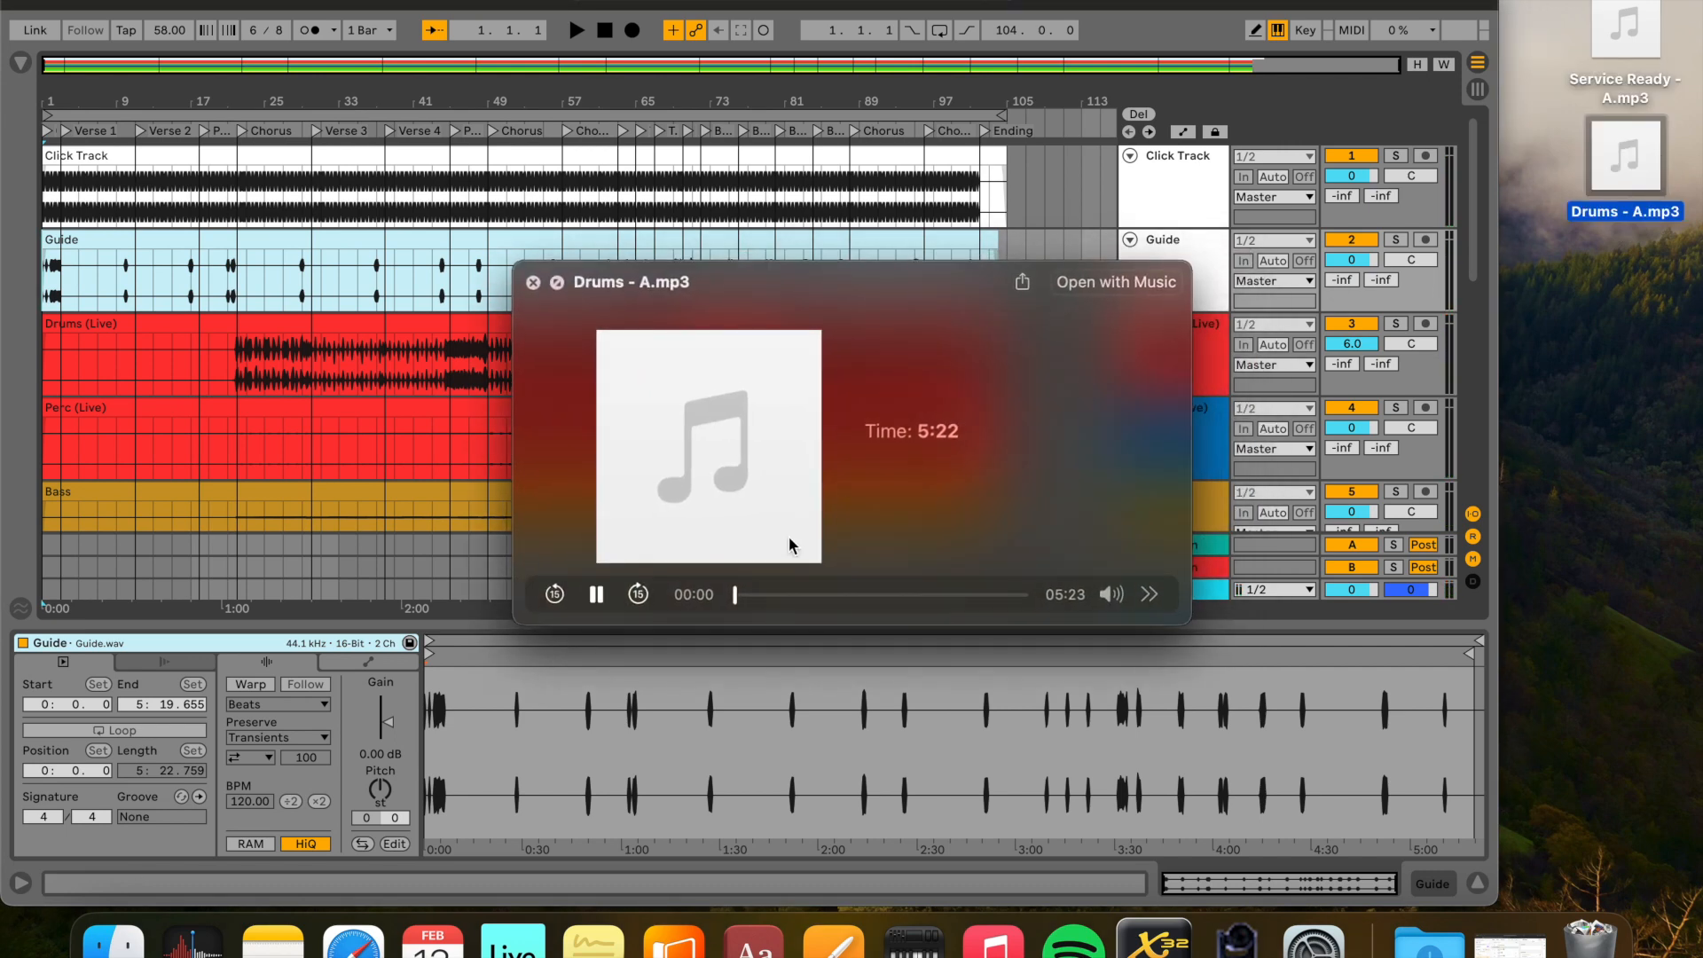
click(885, 594)
click(532, 283)
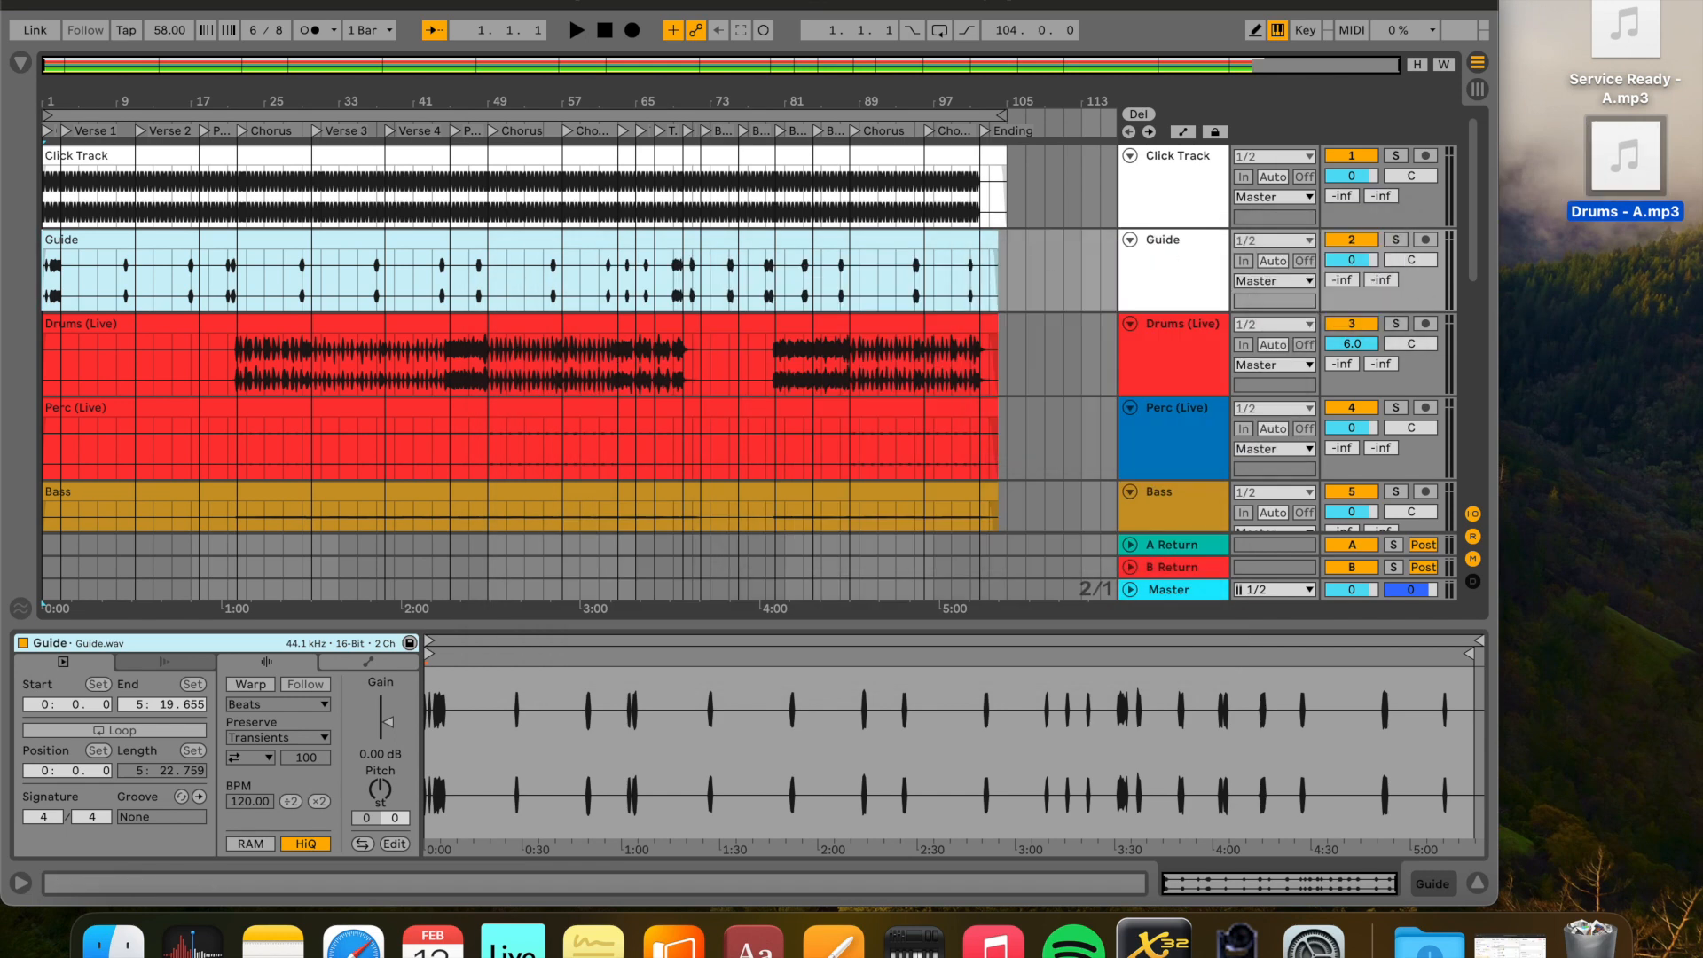
click(1098, 3)
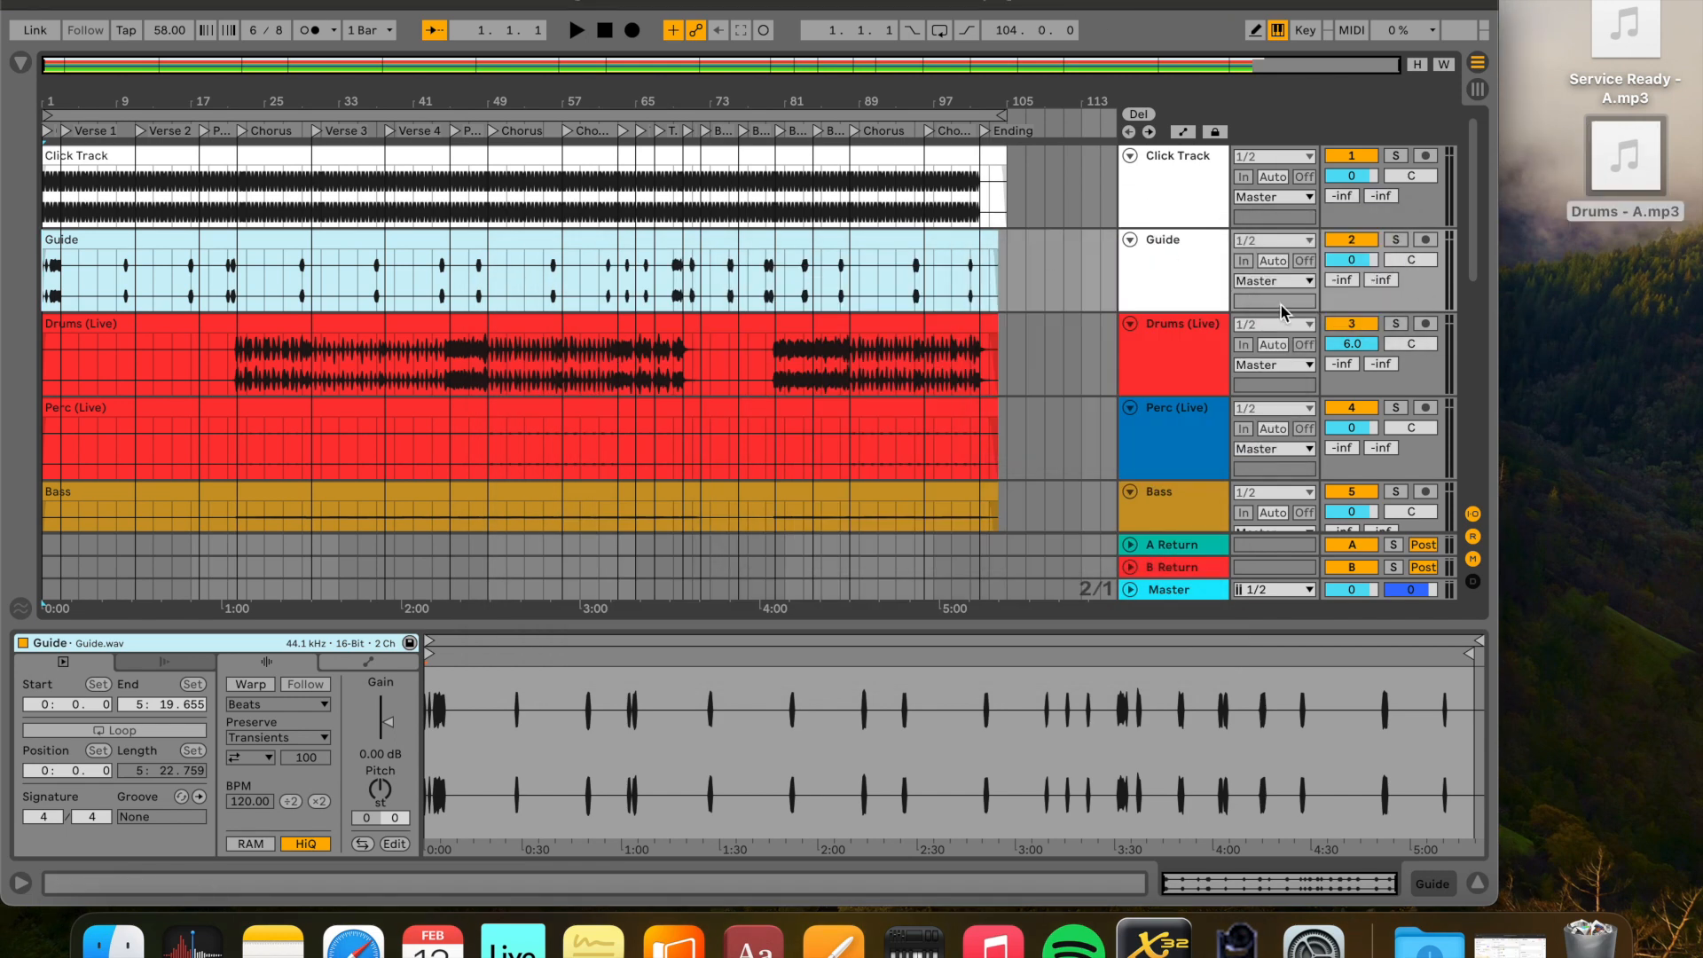
Reset the Drums (Live) track volume to 0 dB and set its clip gain to -15 dB
double_click(1353, 345)
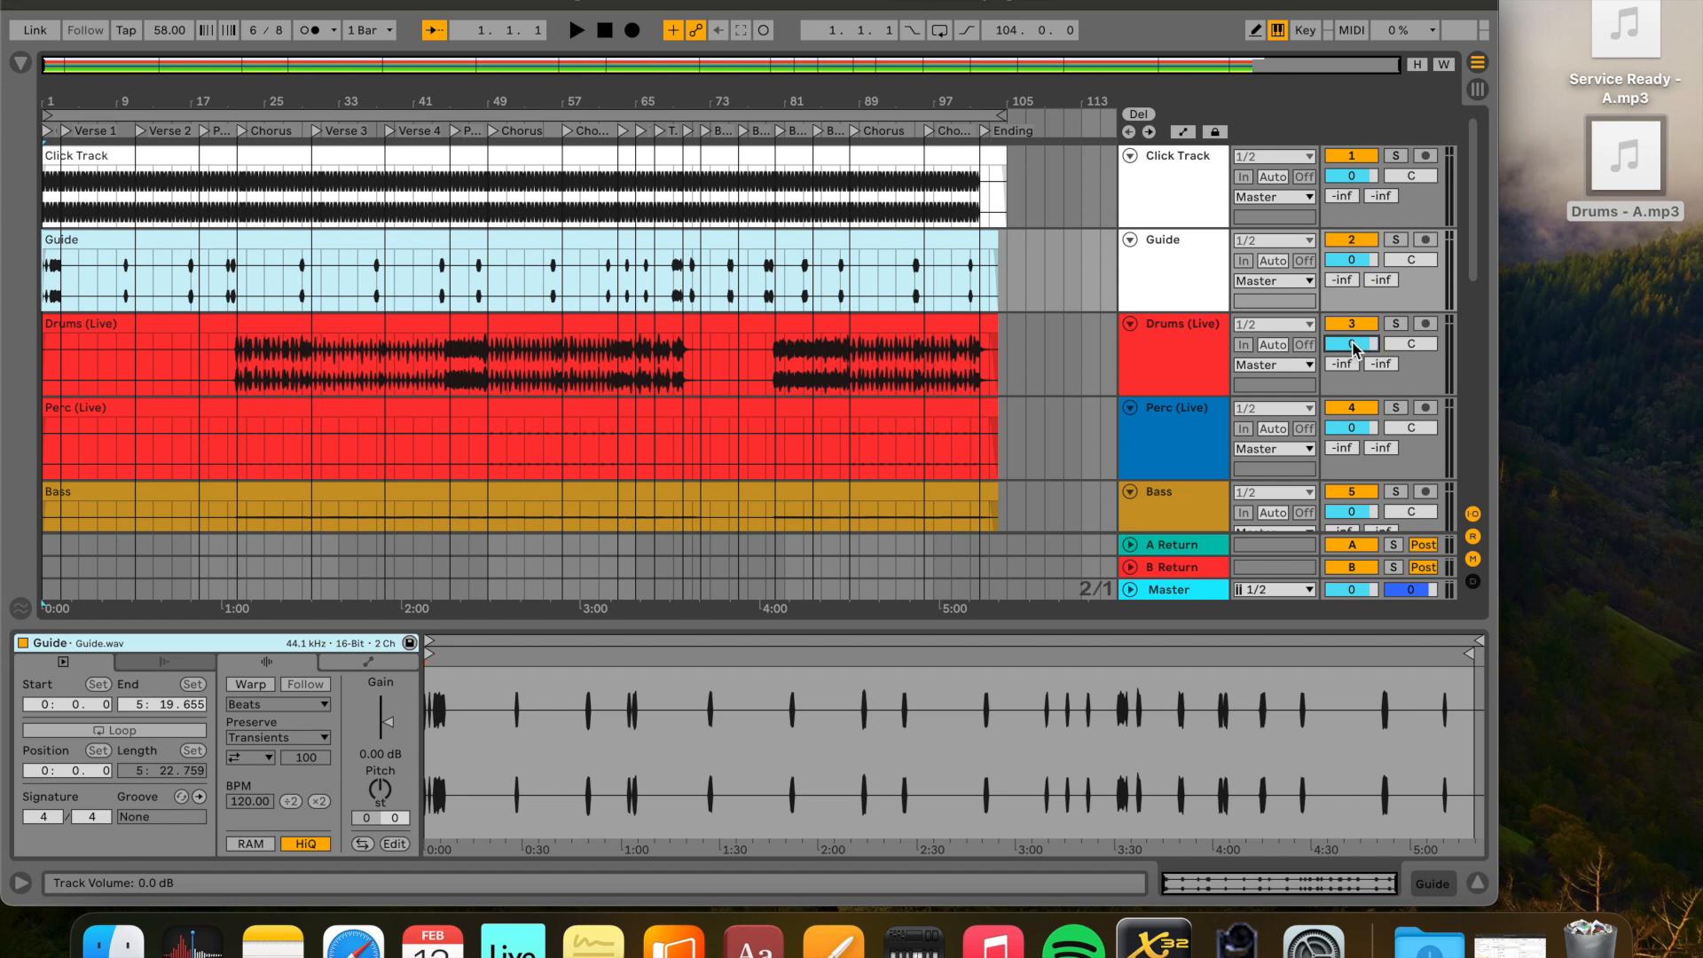
click(924, 322)
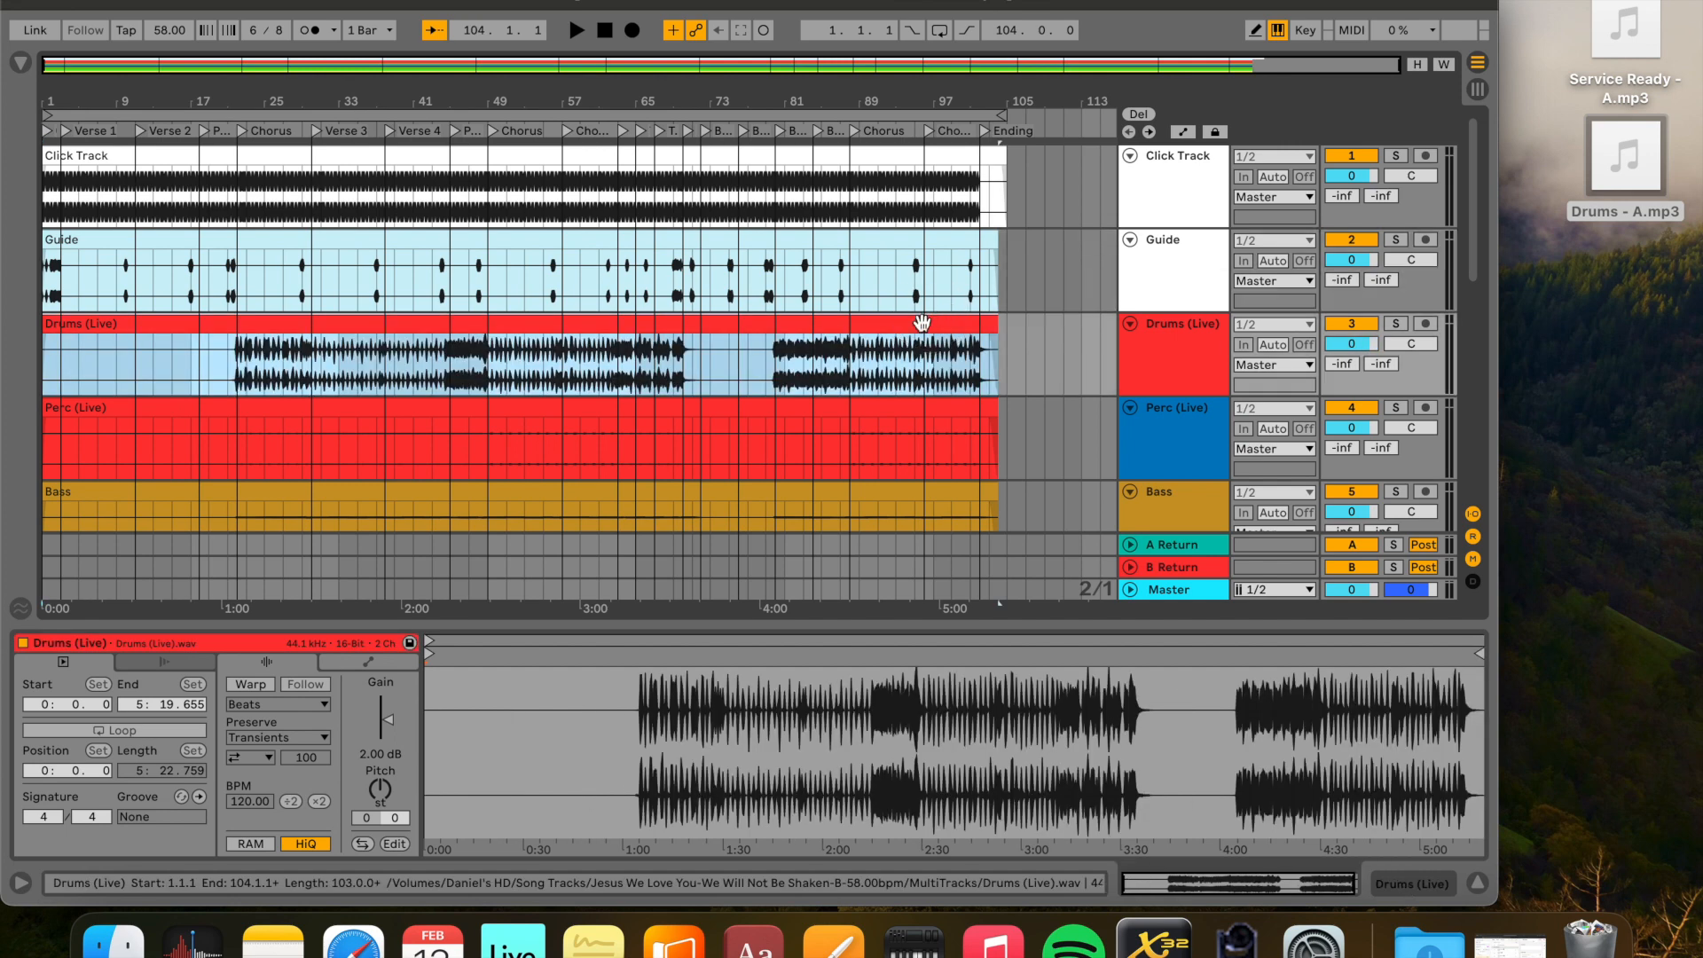
click(377, 755)
text(-15)
key(Return)
click(721, 353)
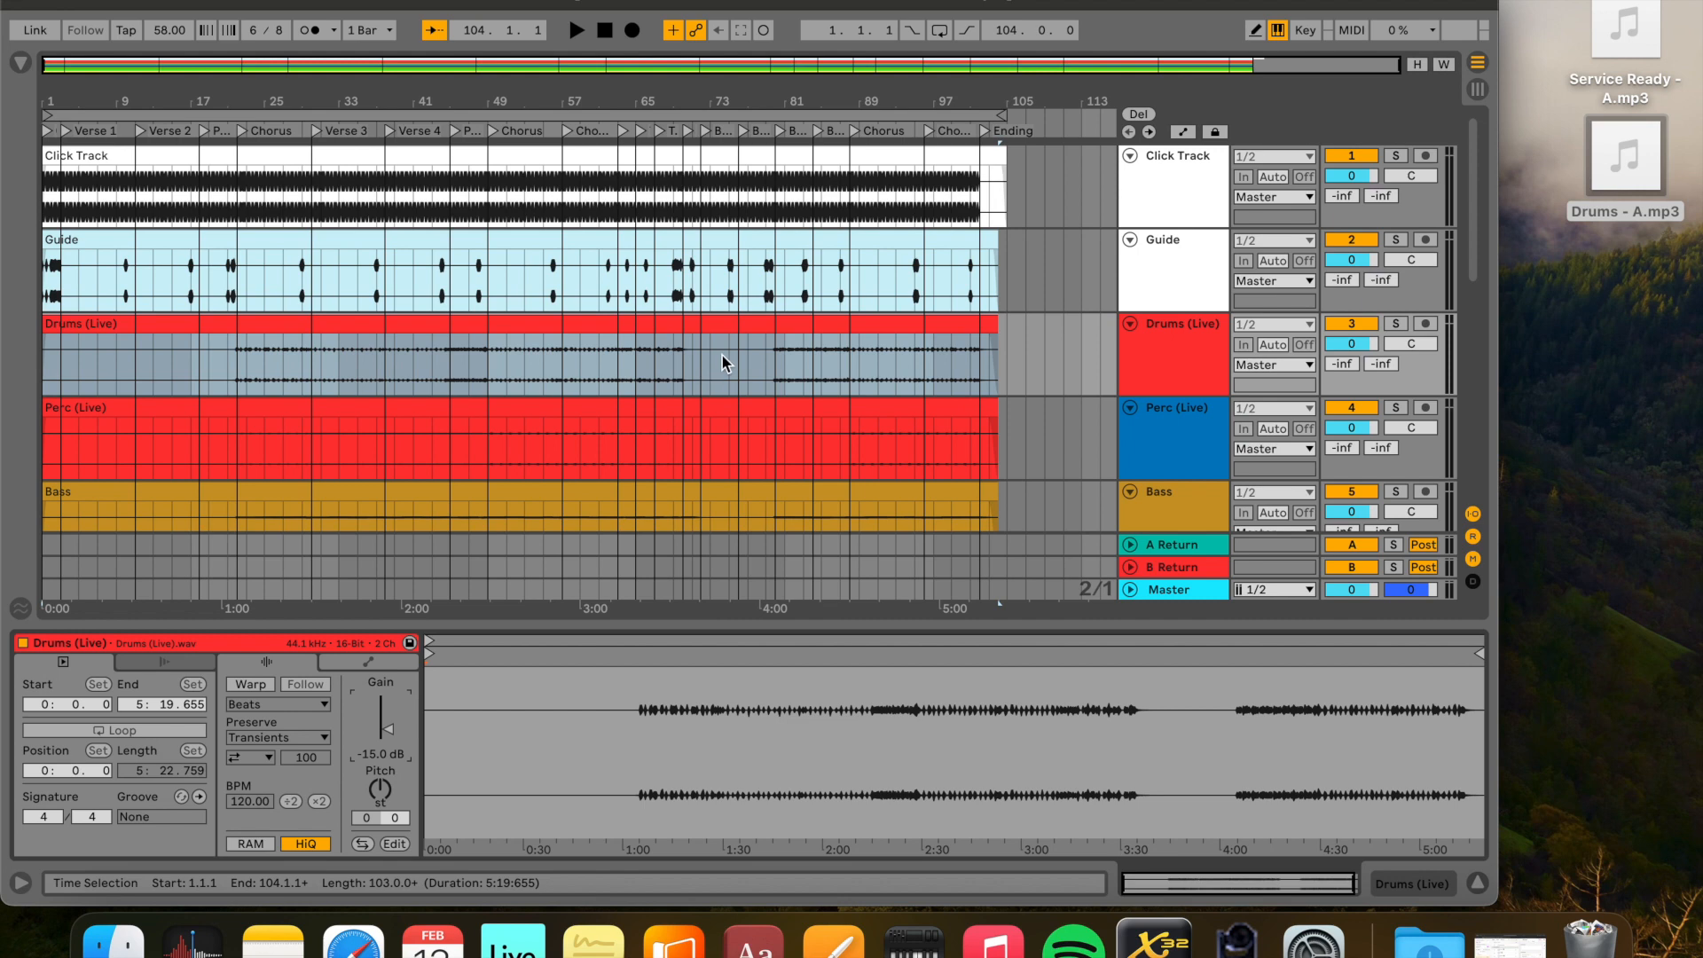
Raise the Bass track volume to 6.0 dB as a trial and reset it to 0 dB
scroll(724, 343, down, 4)
scroll(724, 342, down, 3)
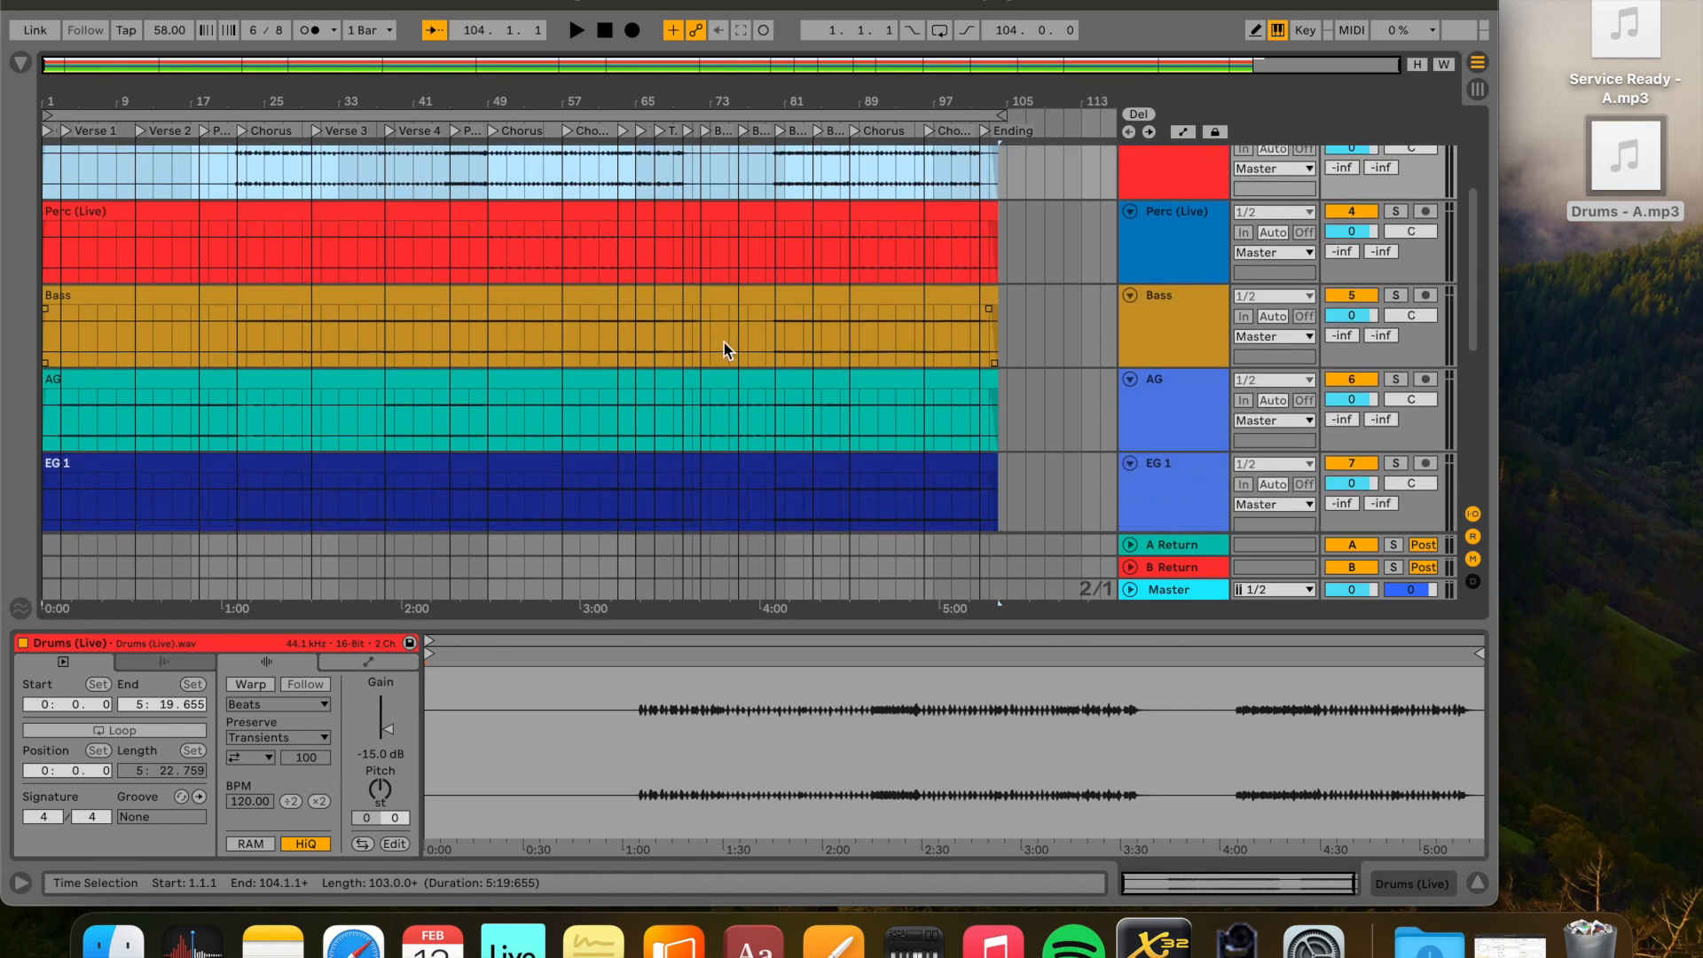
click(363, 292)
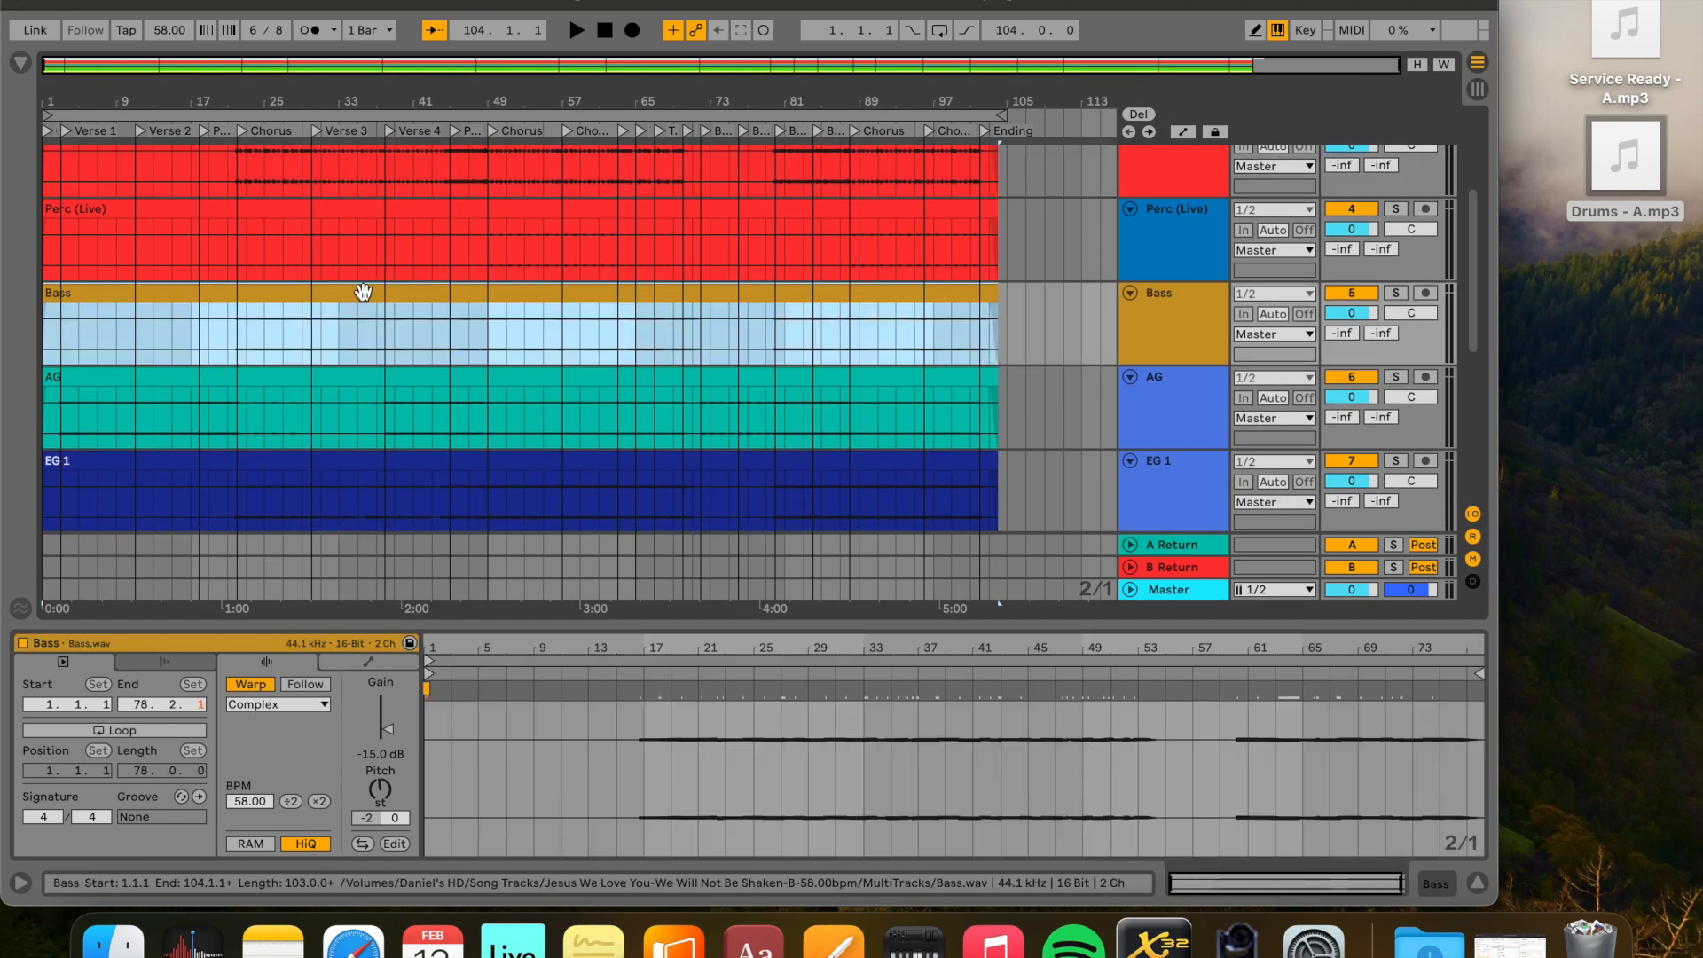
click(1352, 312)
click(897, 292)
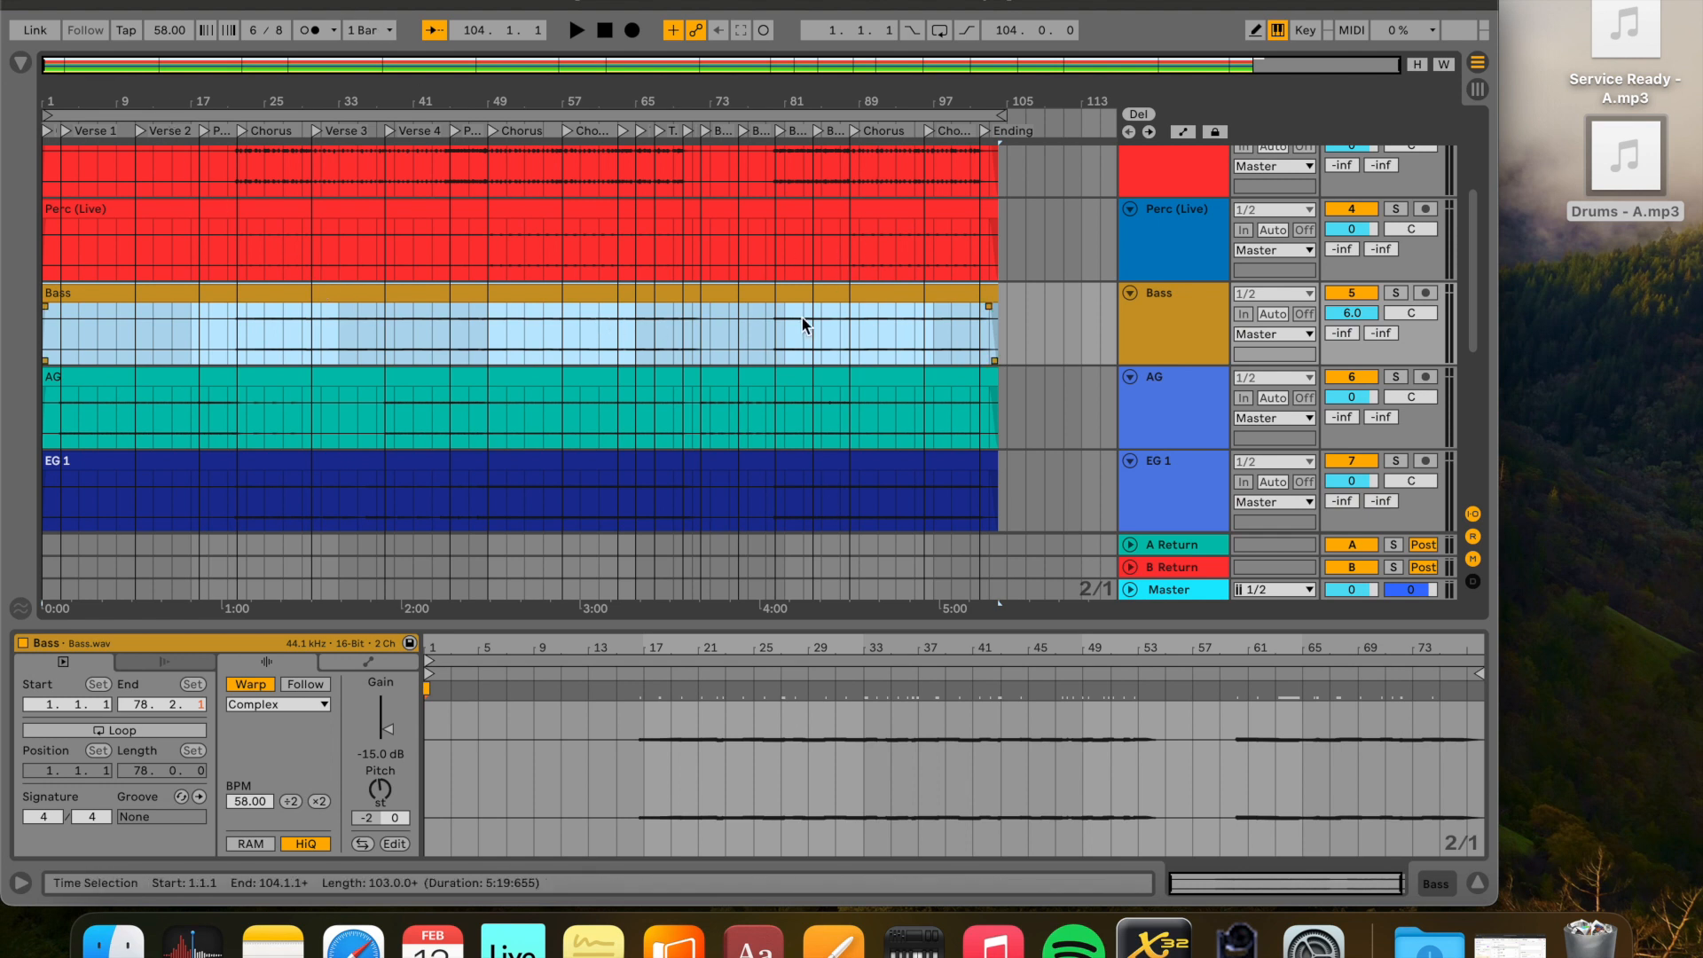
double_click(1361, 313)
Look through the remaining instrument tracks down to BGVS, return to the Click Track, and clear the clip selection
scroll(823, 169, down, 1)
scroll(823, 169, down, 1)
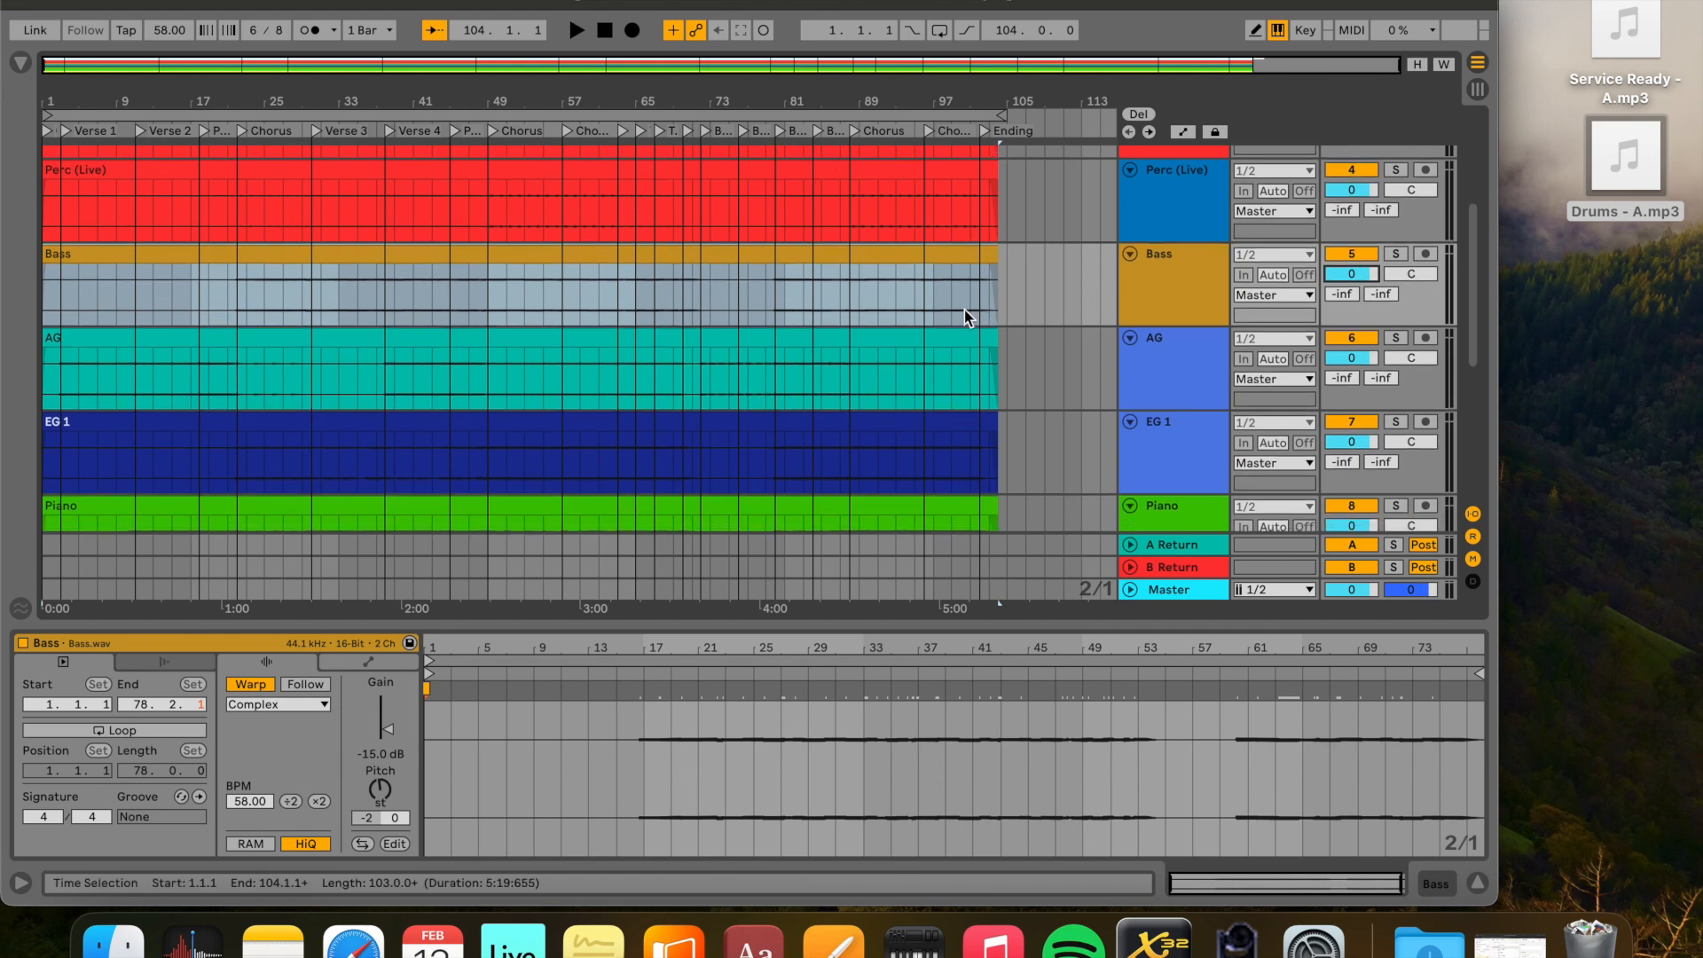
scroll(1171, 266, down, 5)
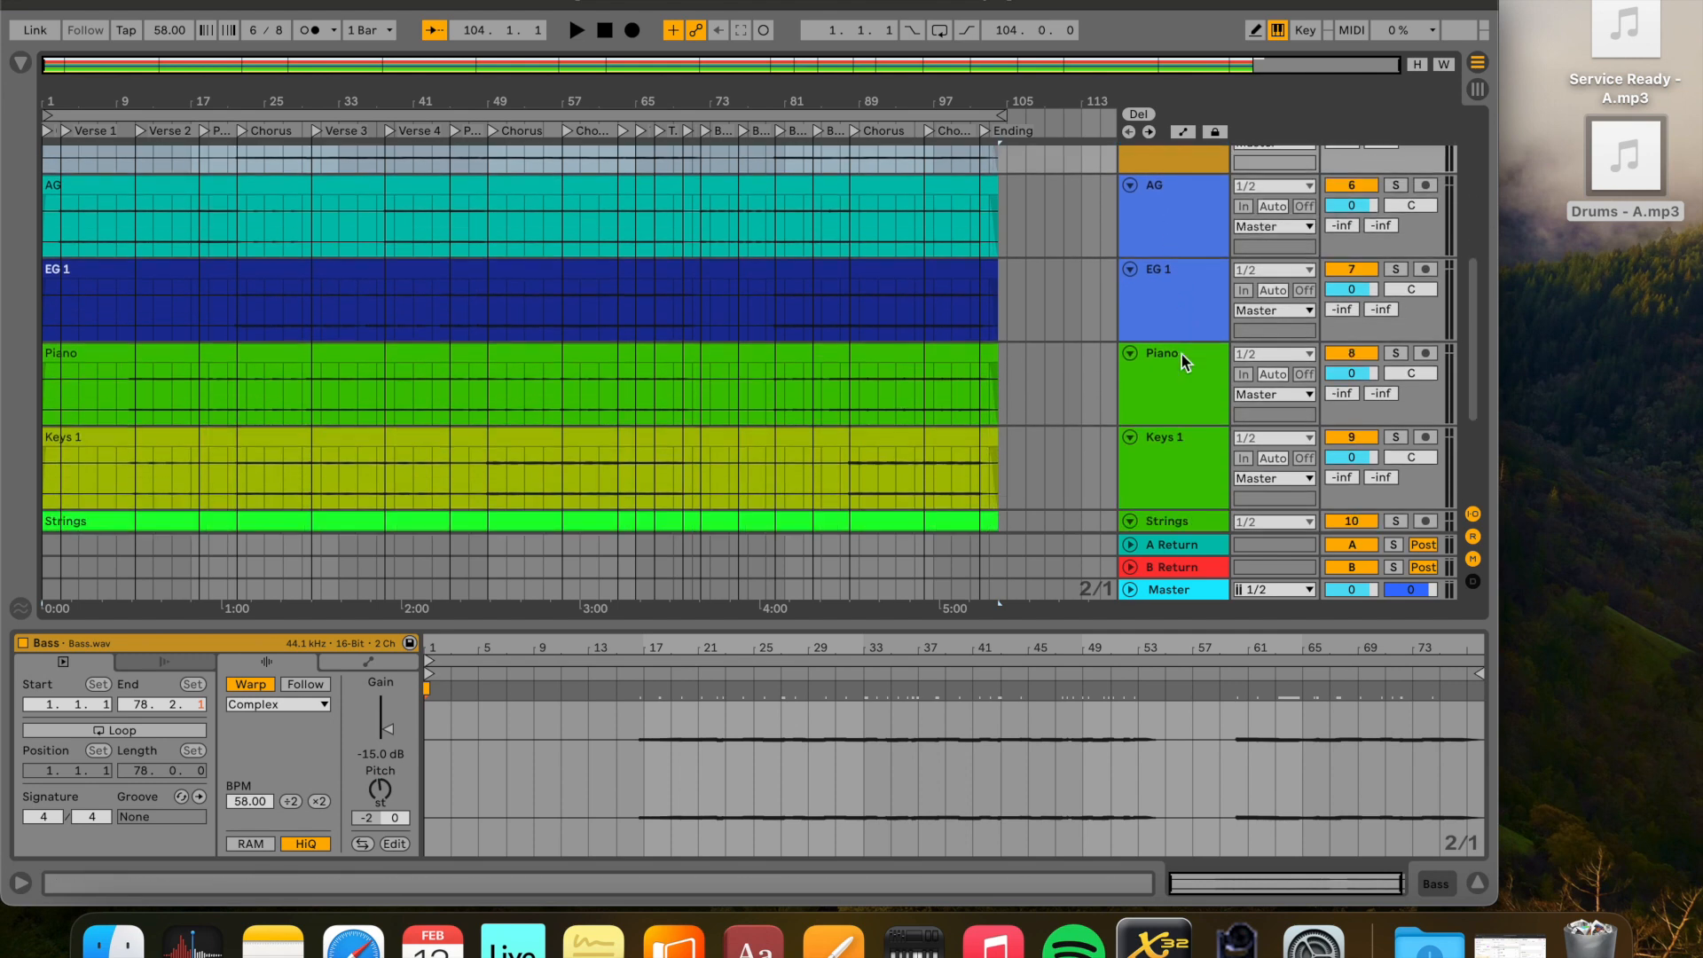
scroll(1181, 354, down, 3)
scroll(1175, 327, down, 4)
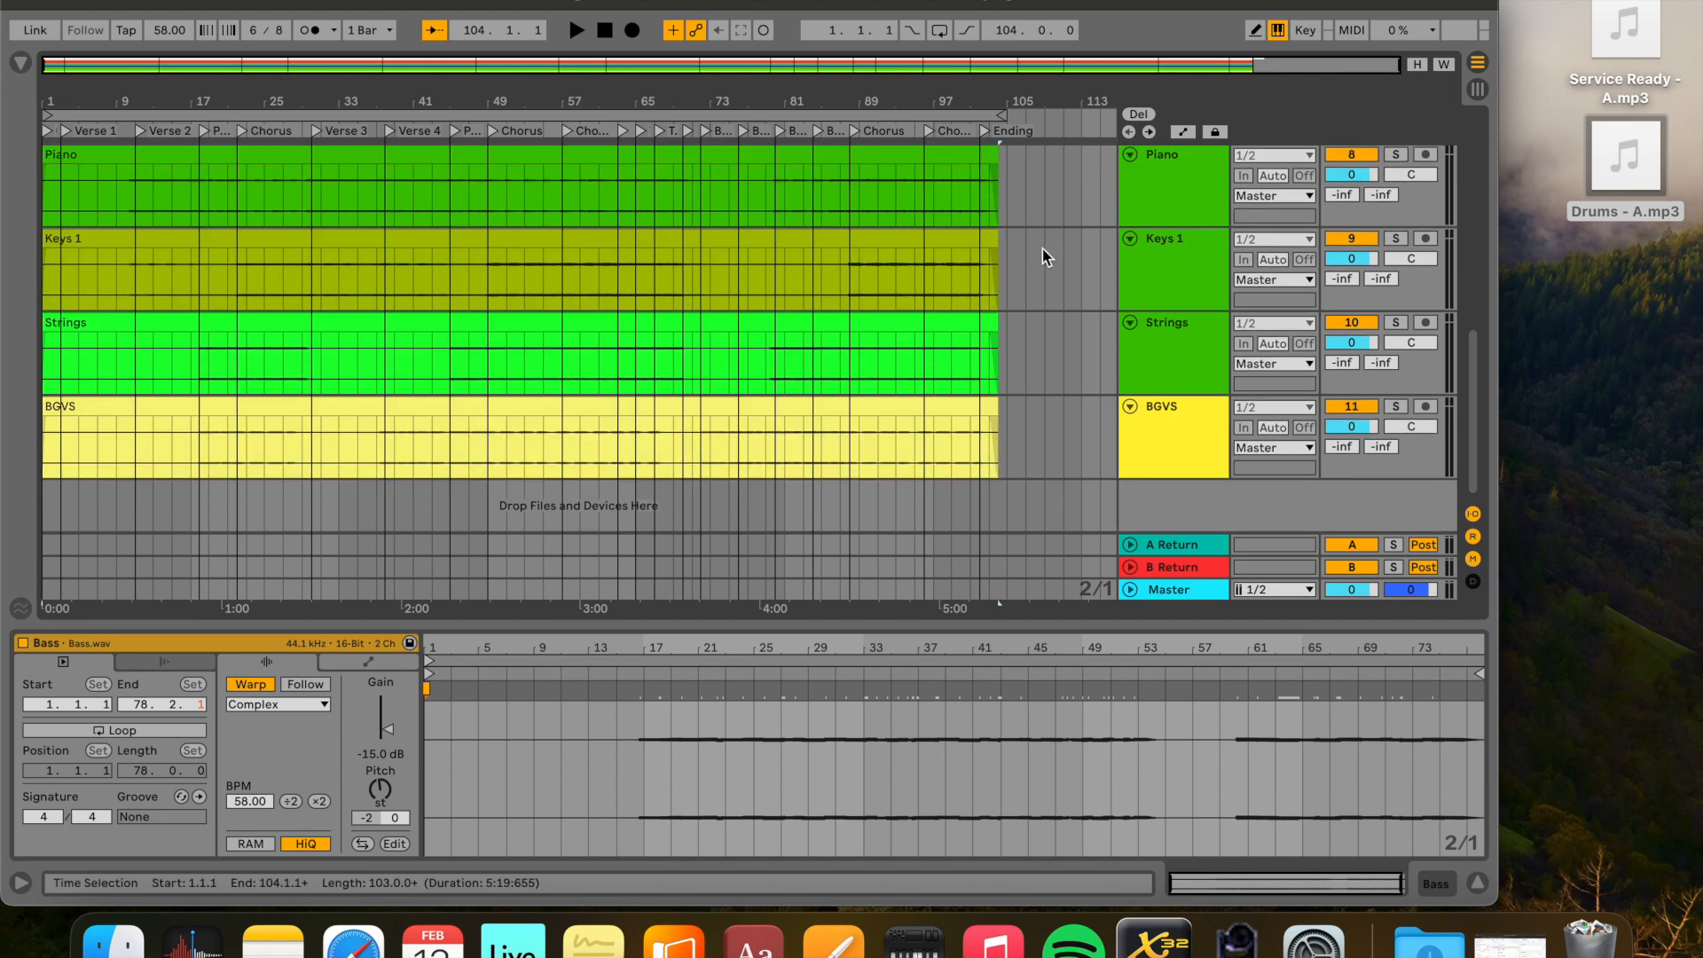
scroll(1163, 252, up, 1)
scroll(1162, 251, up, 2)
scroll(1160, 331, down, 2)
scroll(600, 364, up, 5)
scroll(502, 311, down, 5)
scroll(497, 398, up, 5)
click(1061, 185)
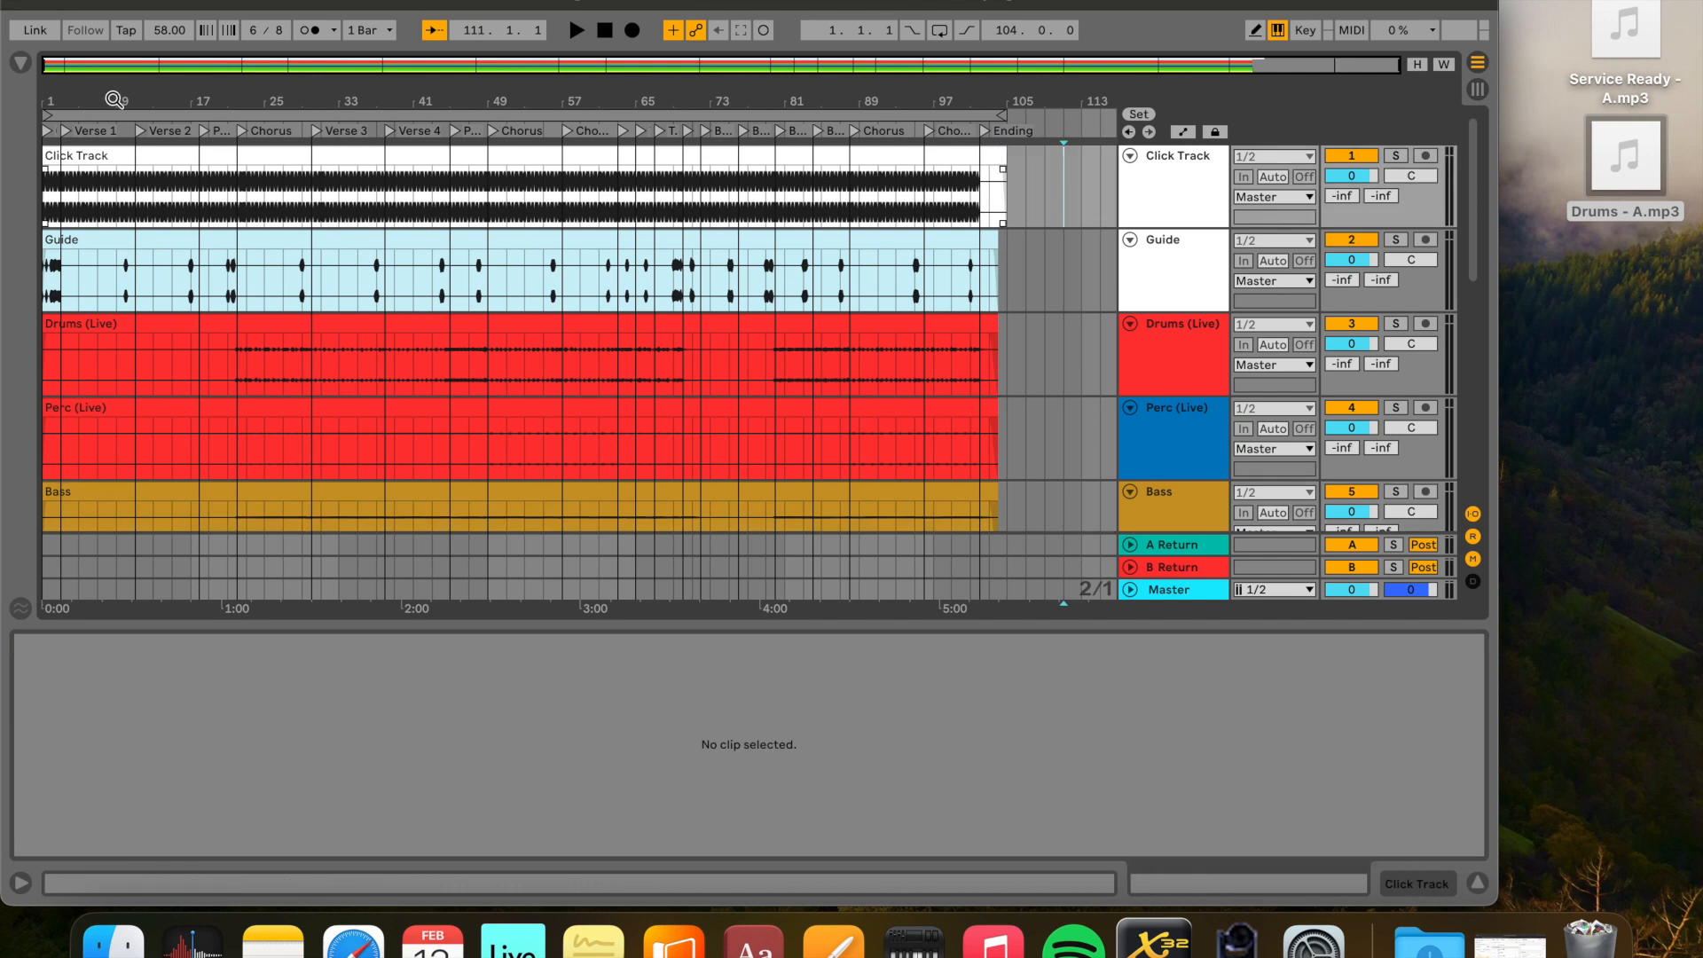
Switch to Planning Center and upload Drums - A.mp3 and Service Ready - A.mp3 from the Desktop to the linked song Jesus We Love You
key(super+m)
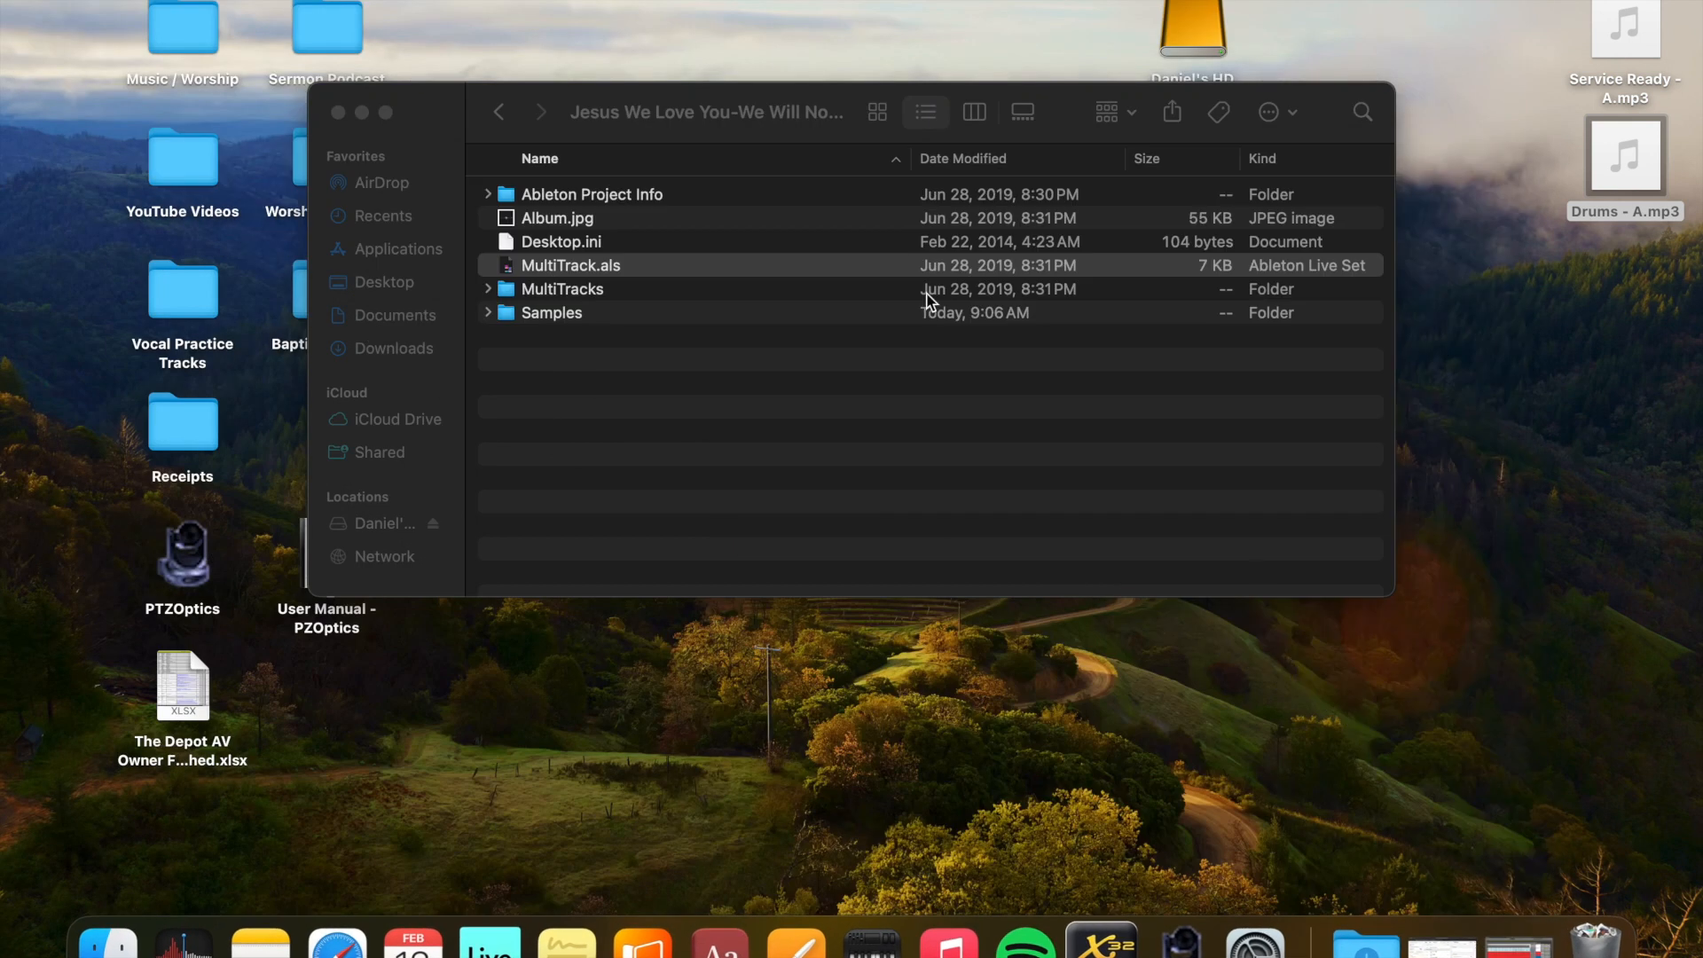
click(338, 112)
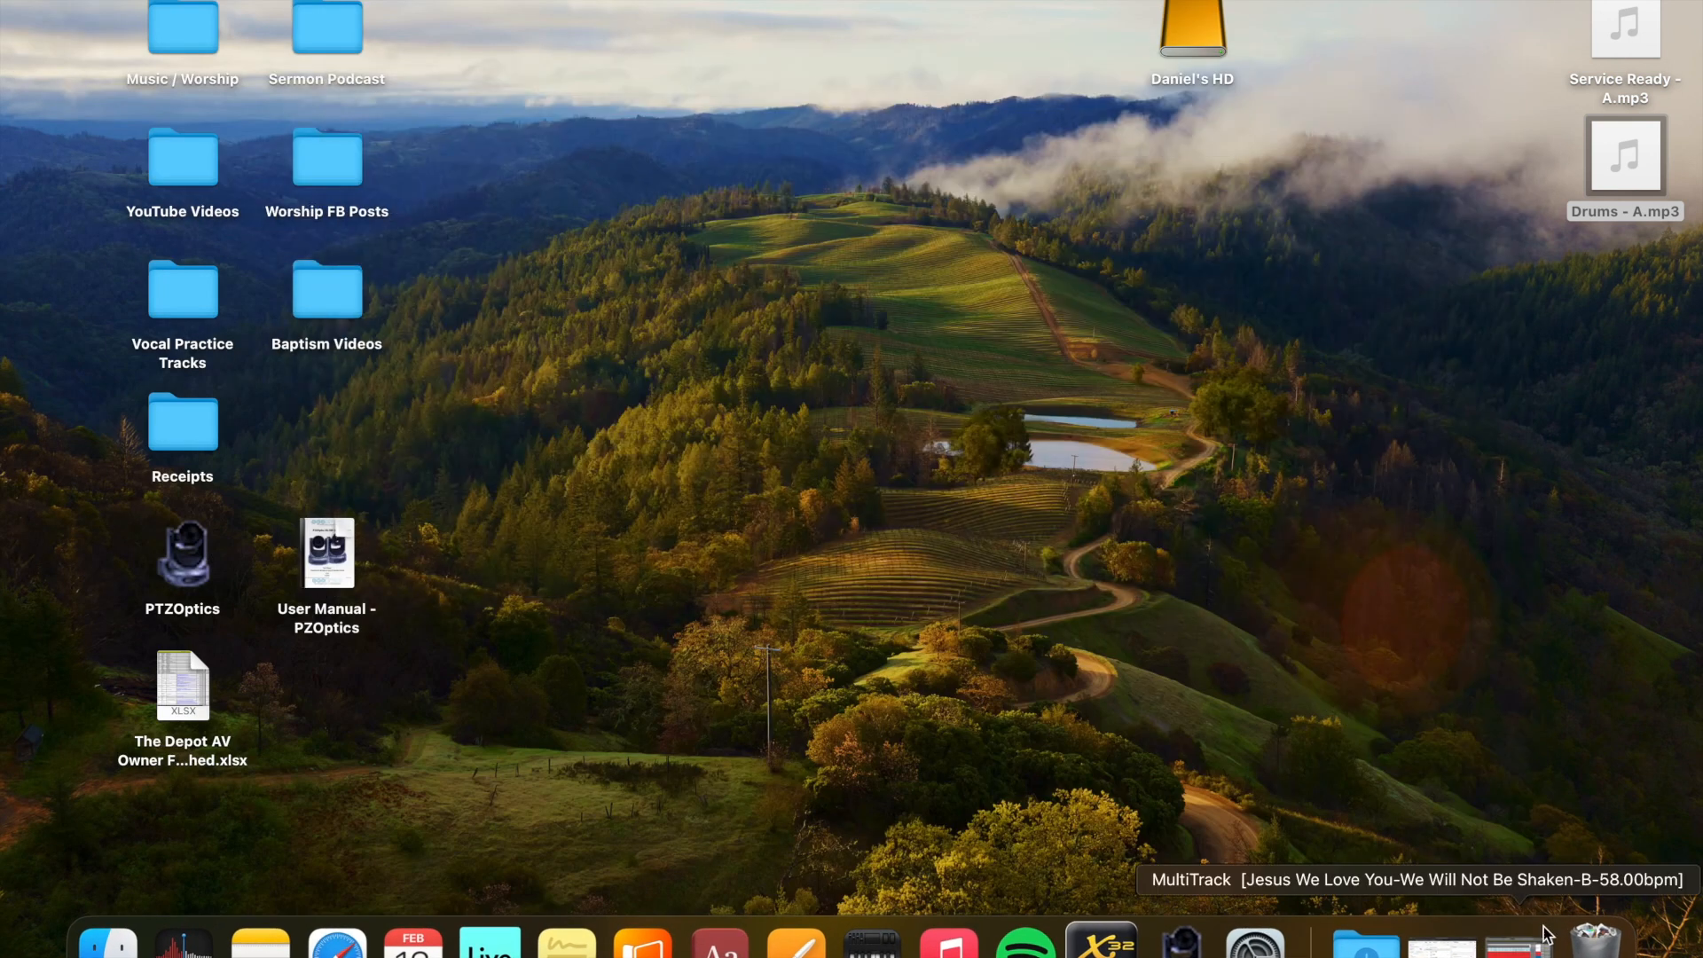
click(1443, 943)
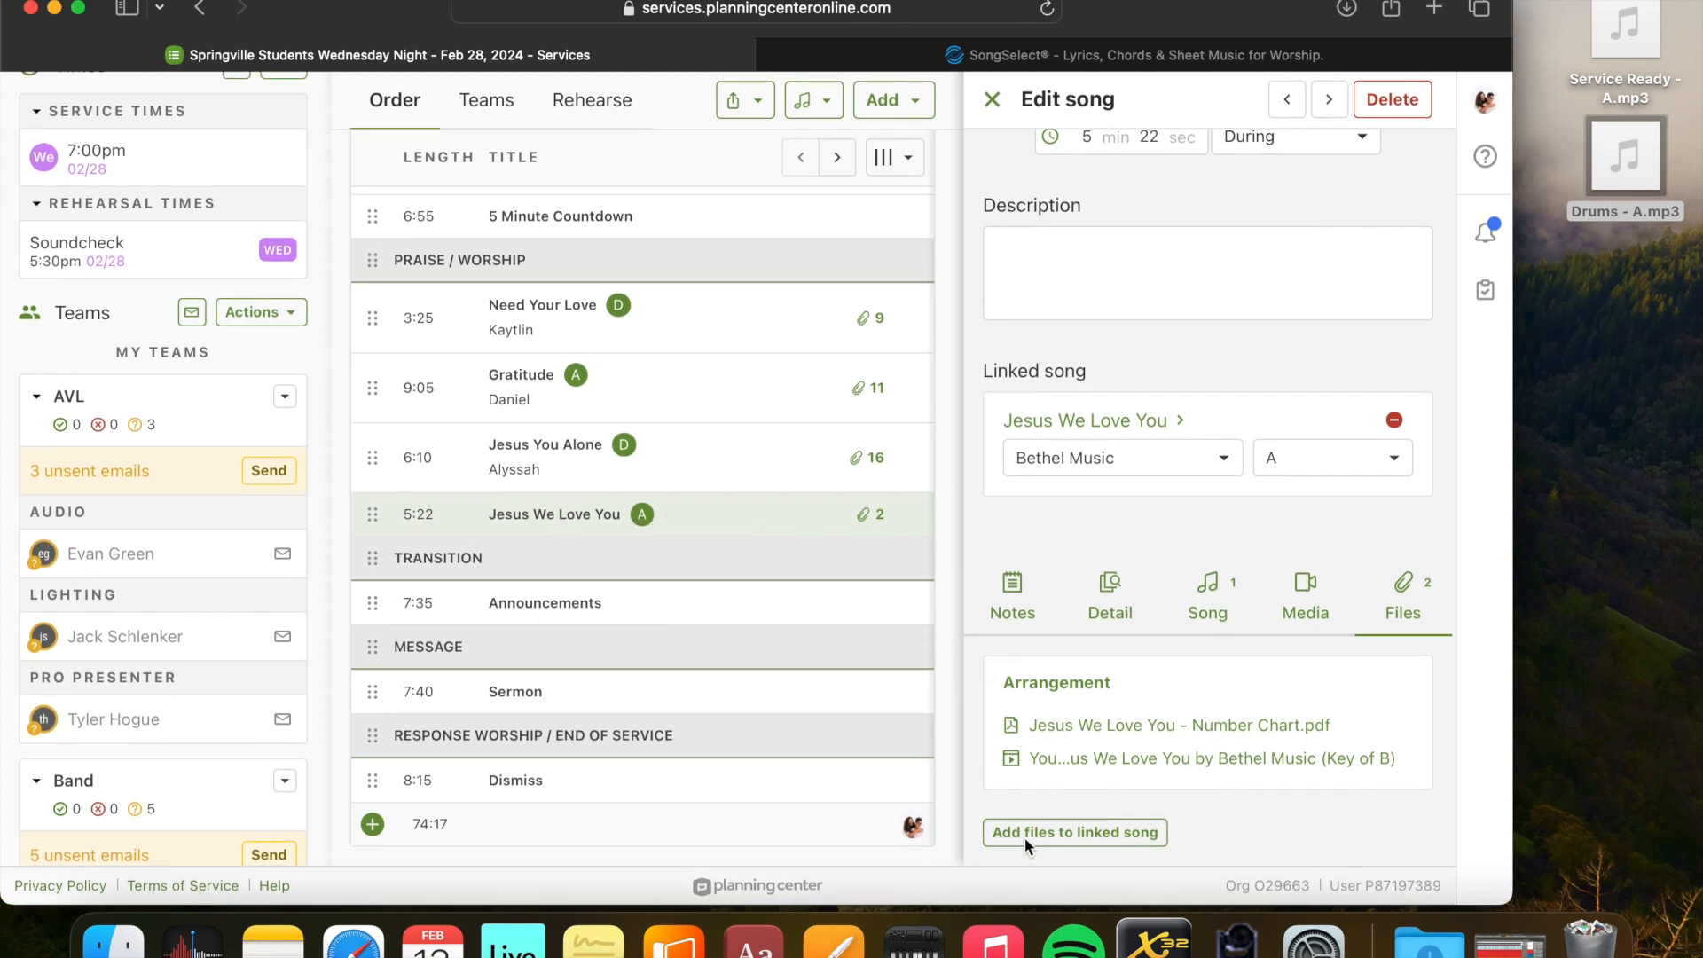
click(1139, 844)
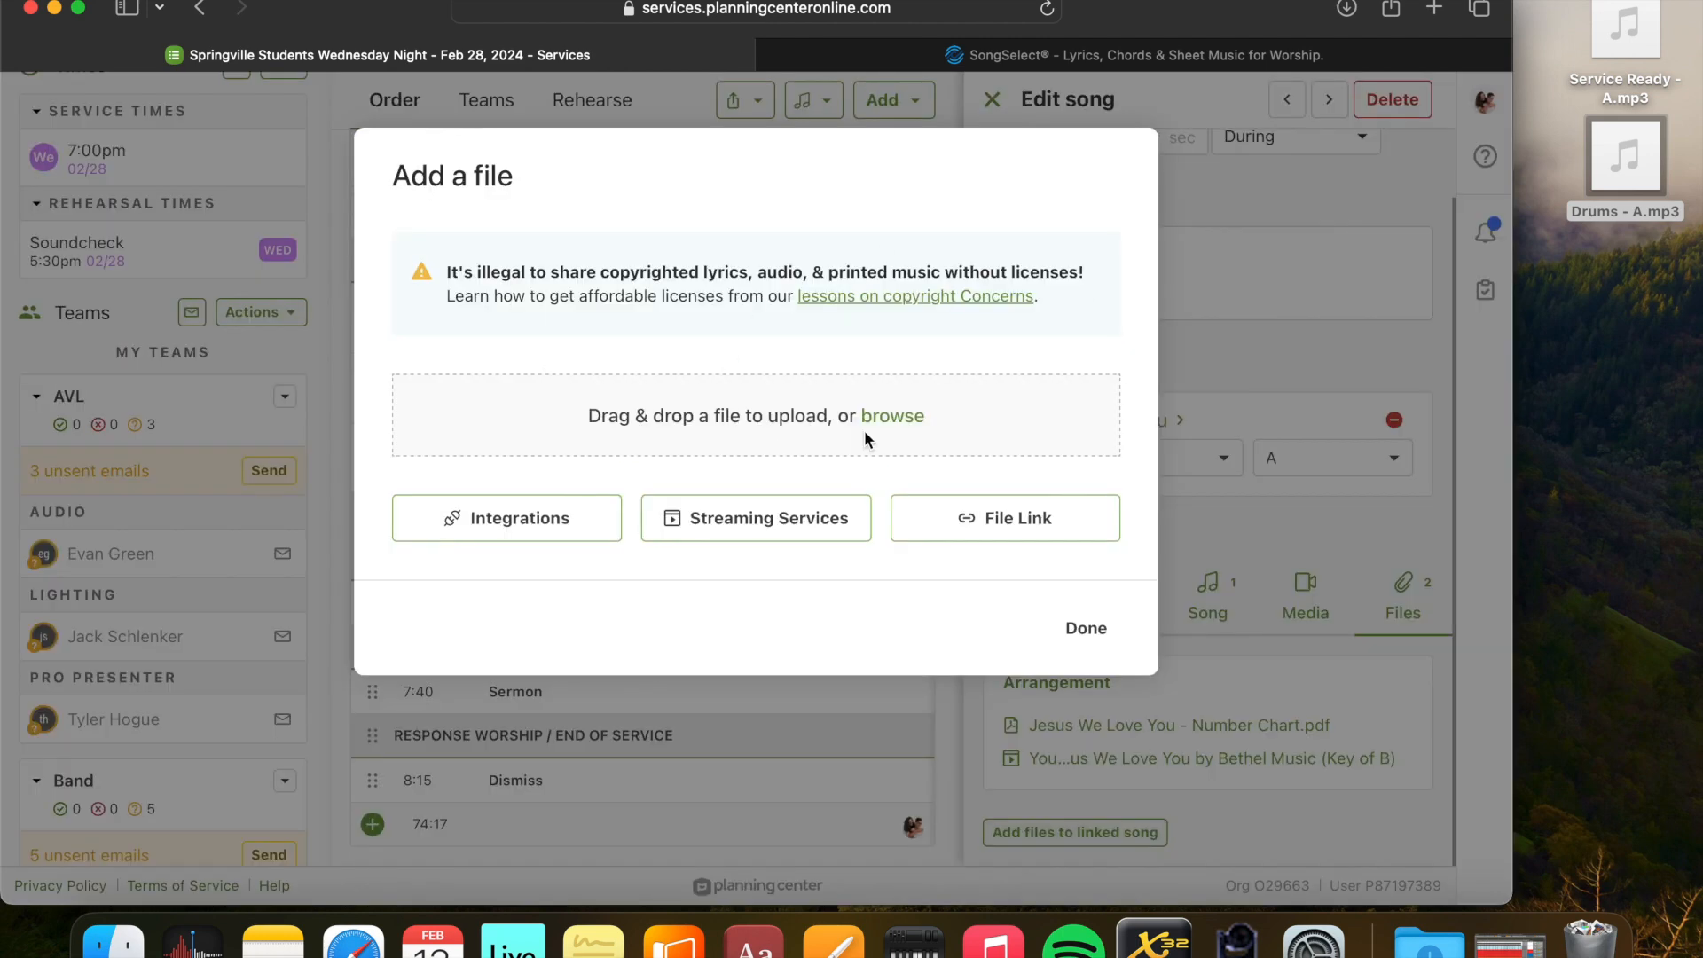
click(1638, 253)
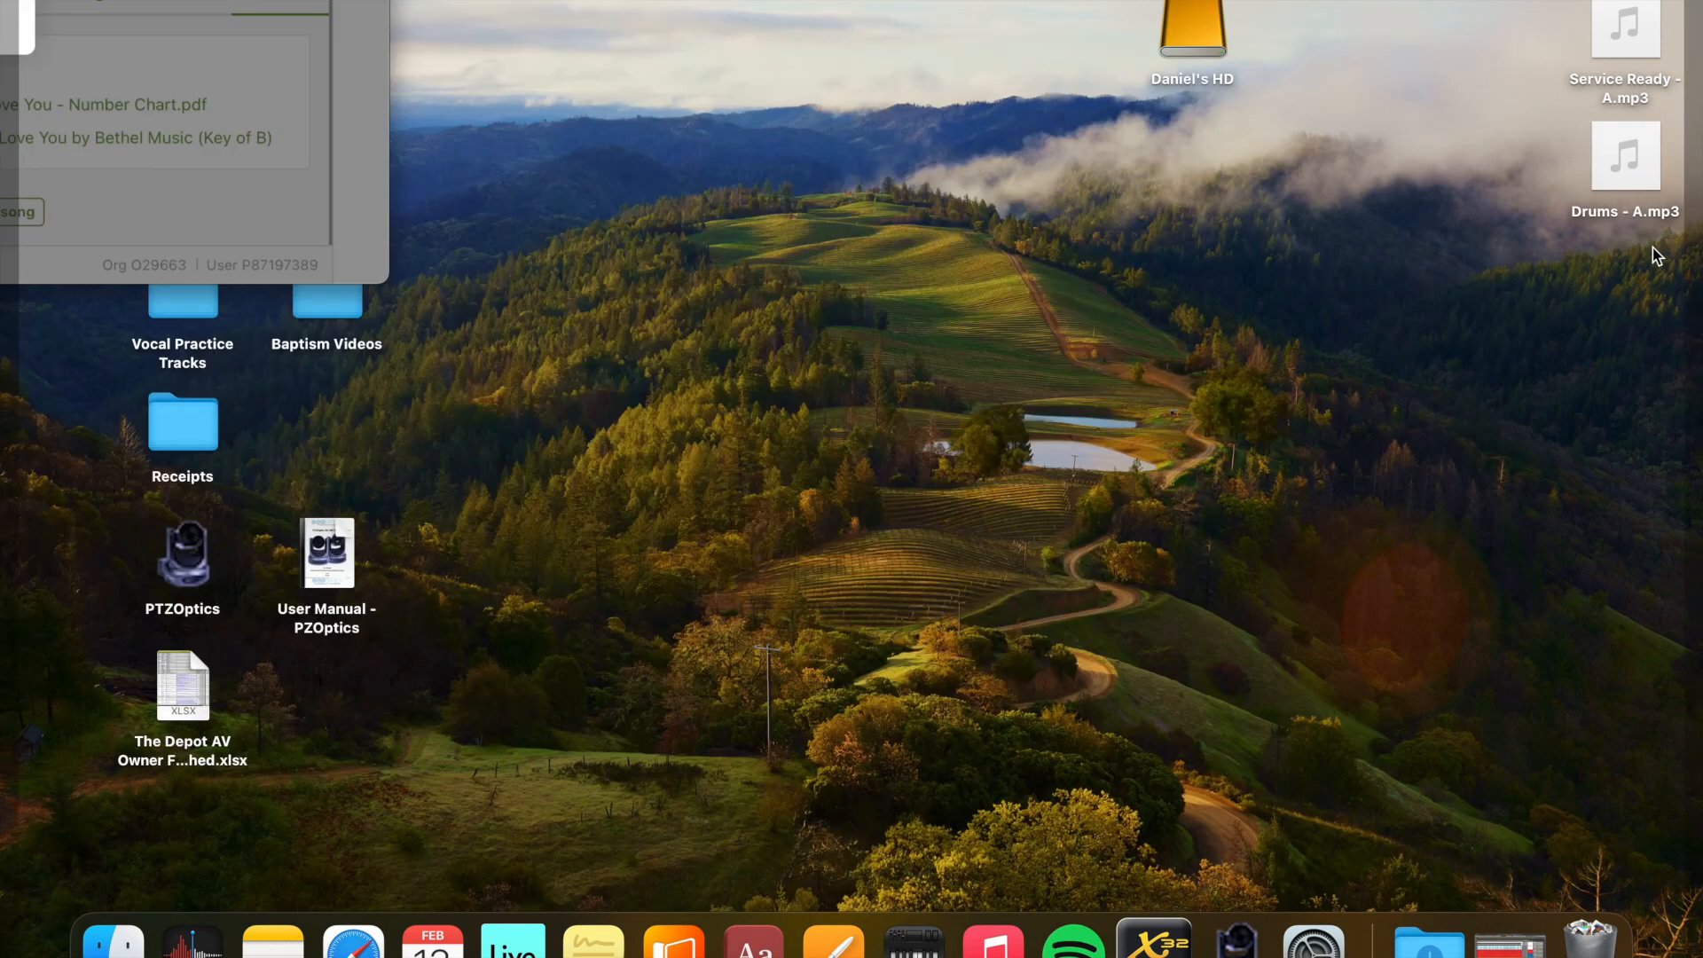
click(1648, 236)
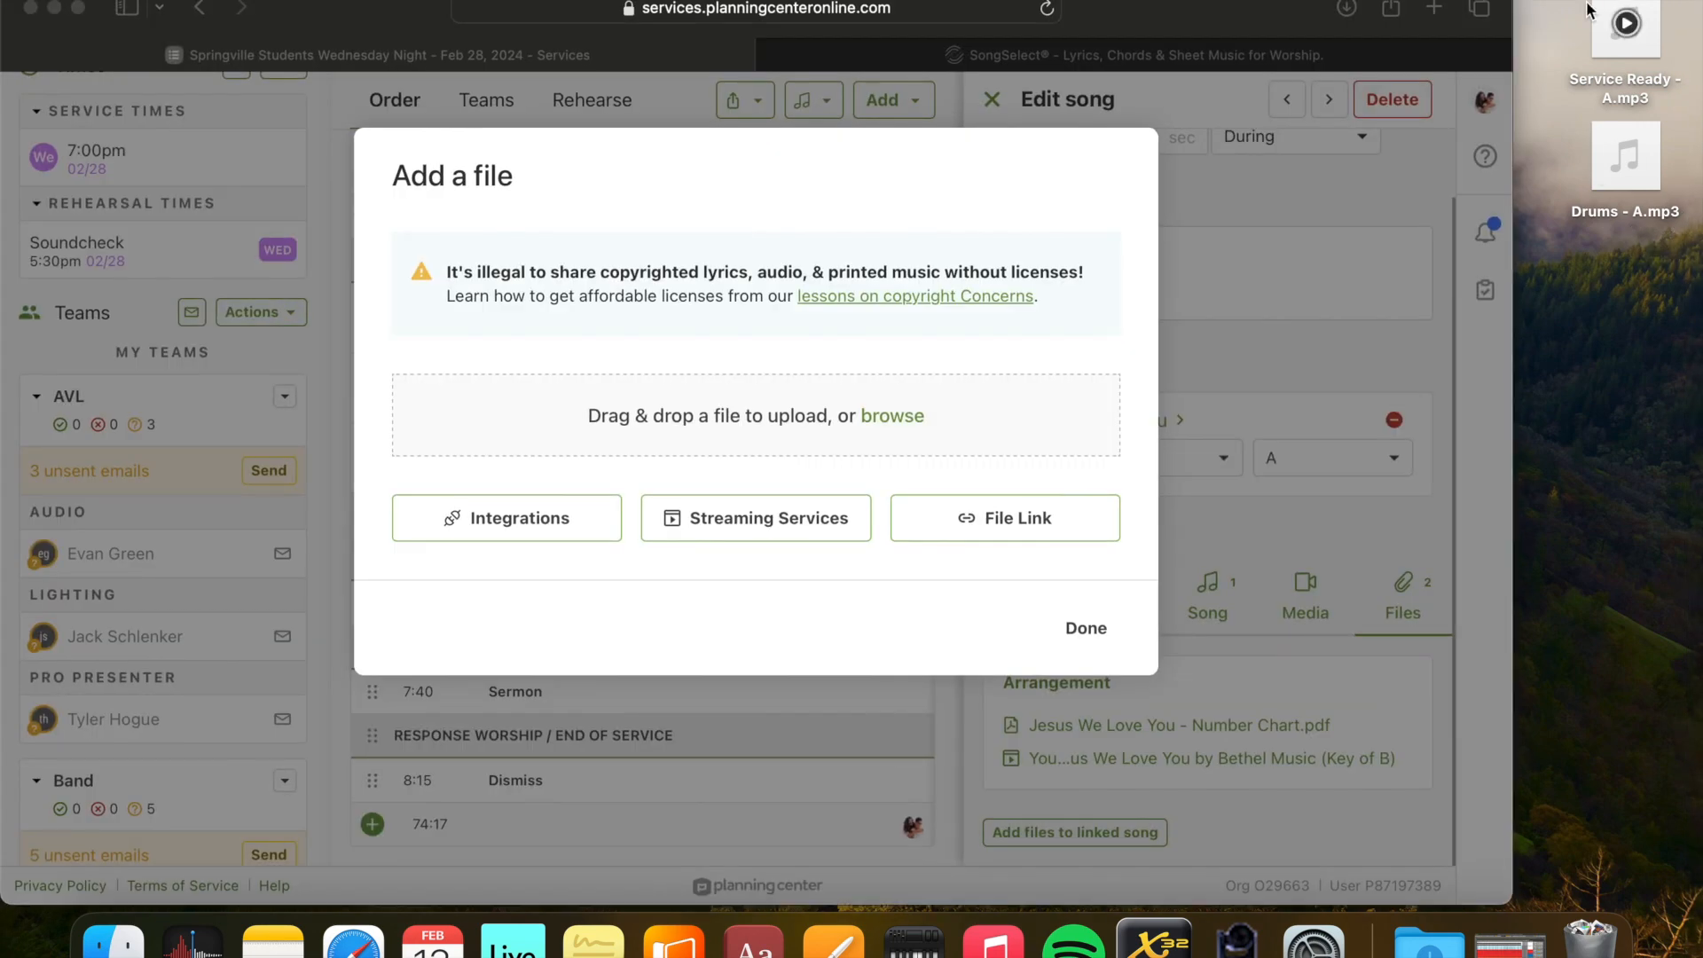
drag(1677, 269, 797, 396)
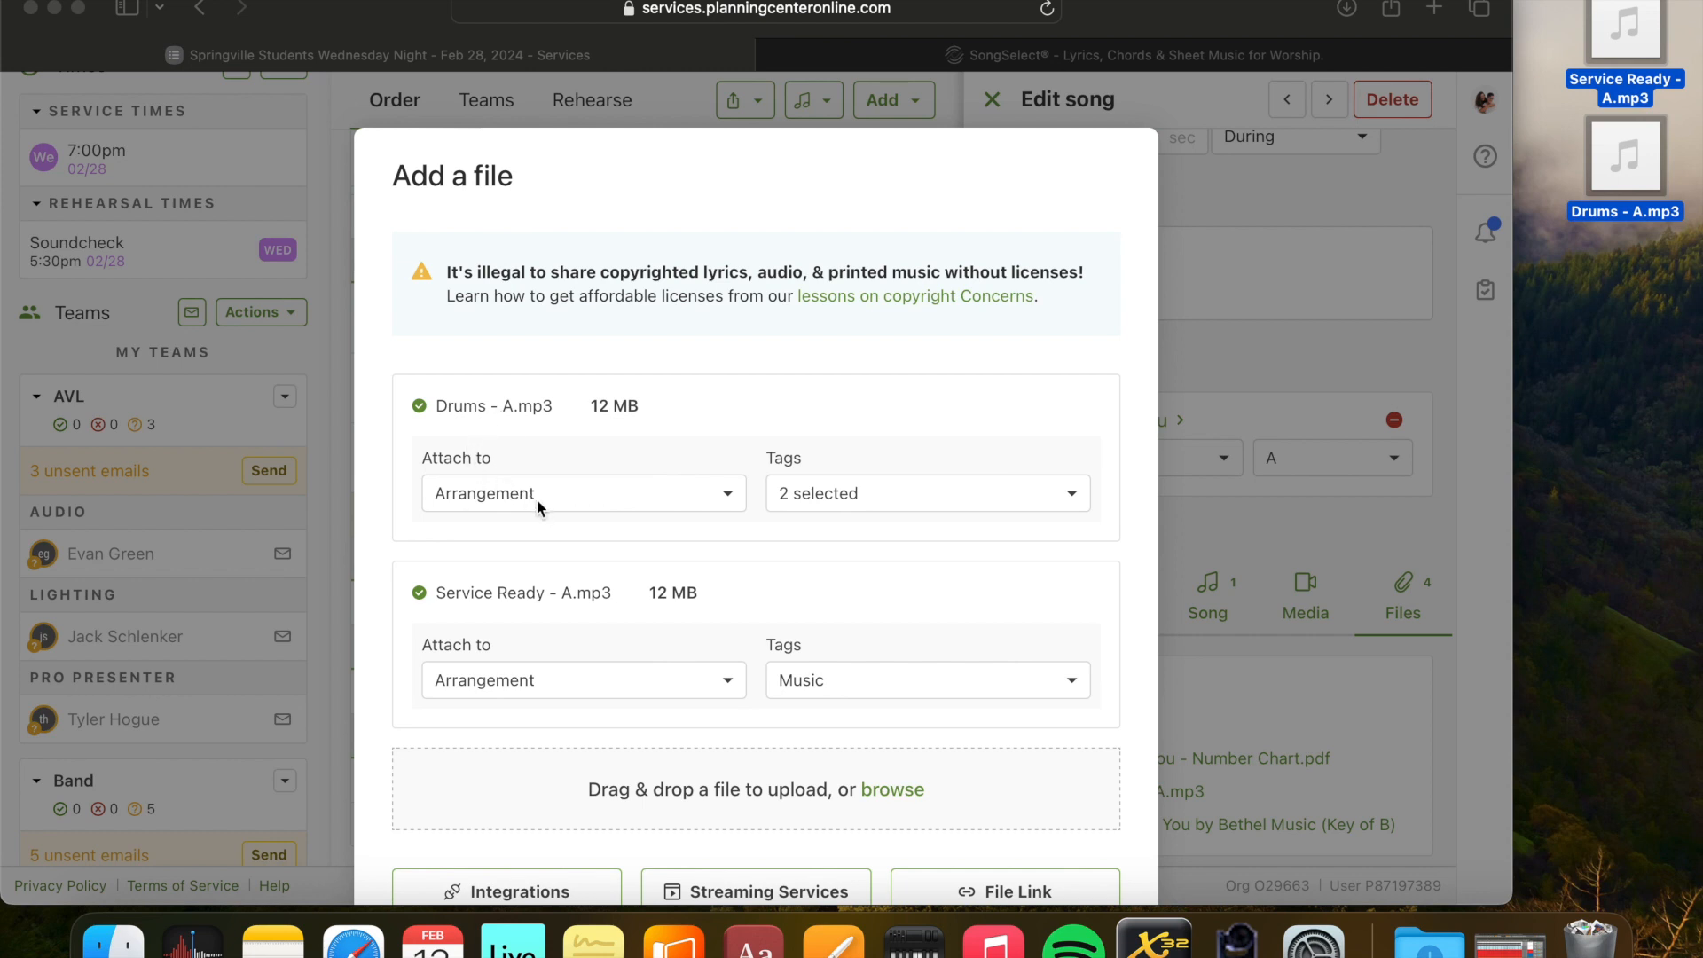
Attach both uploaded MP3s, Drums - A and Service Ready - A, to Key [A] and finish adding files
click(728, 502)
click(728, 502)
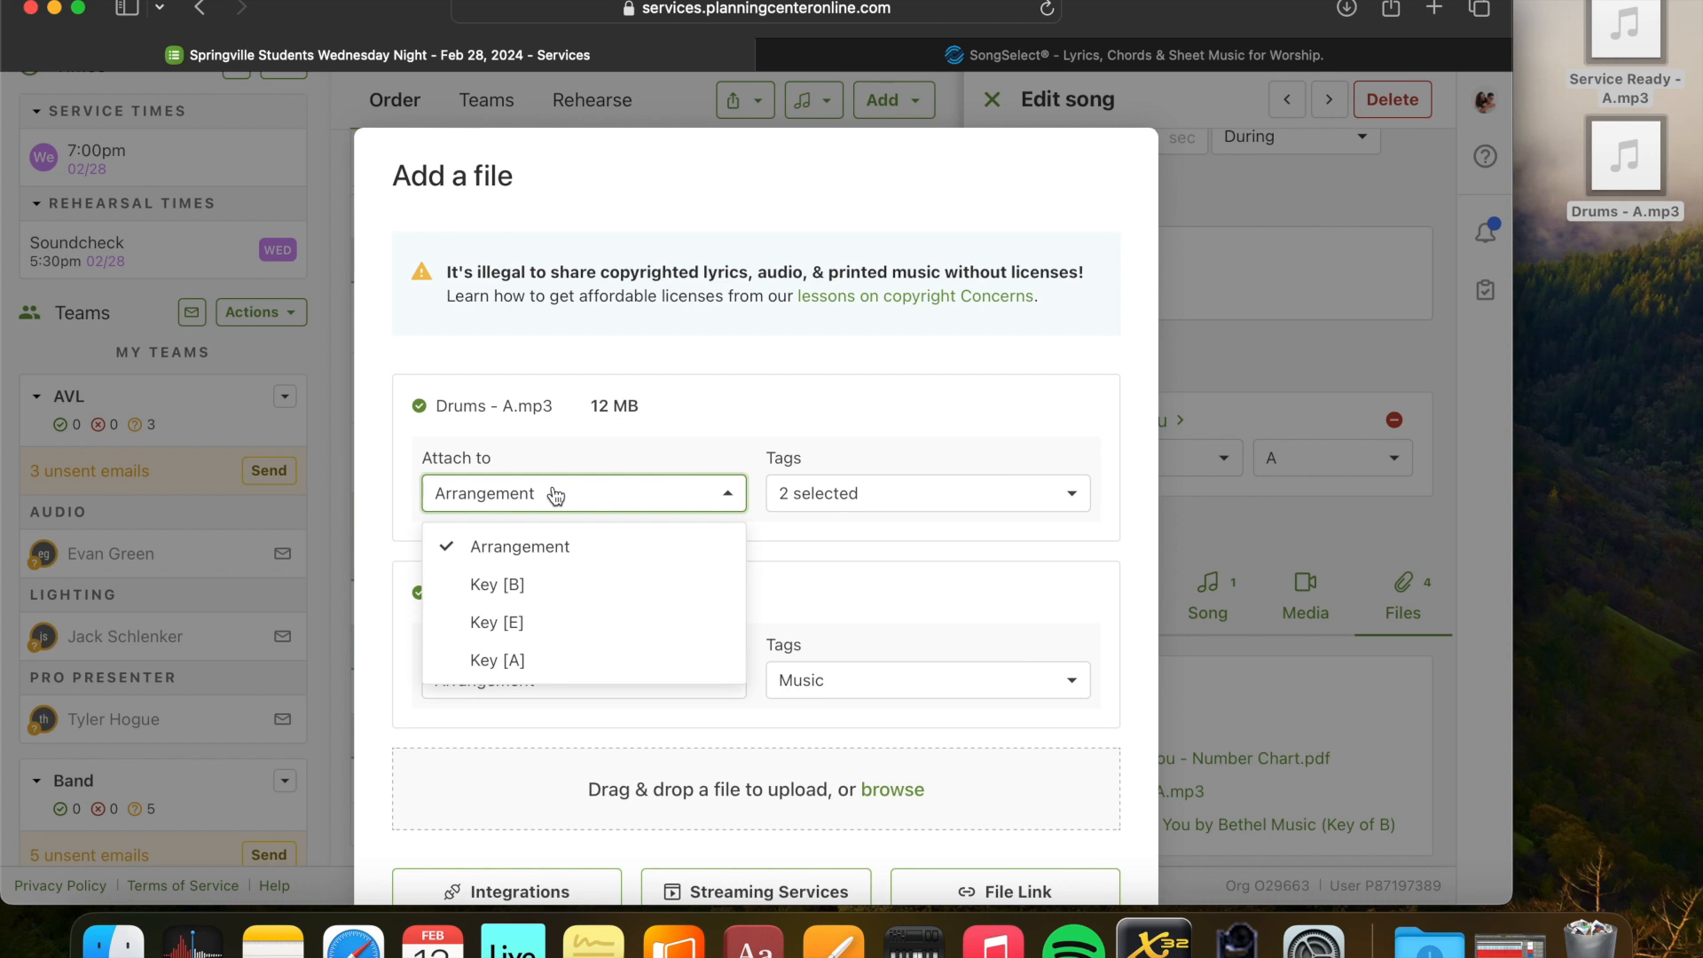
click(524, 660)
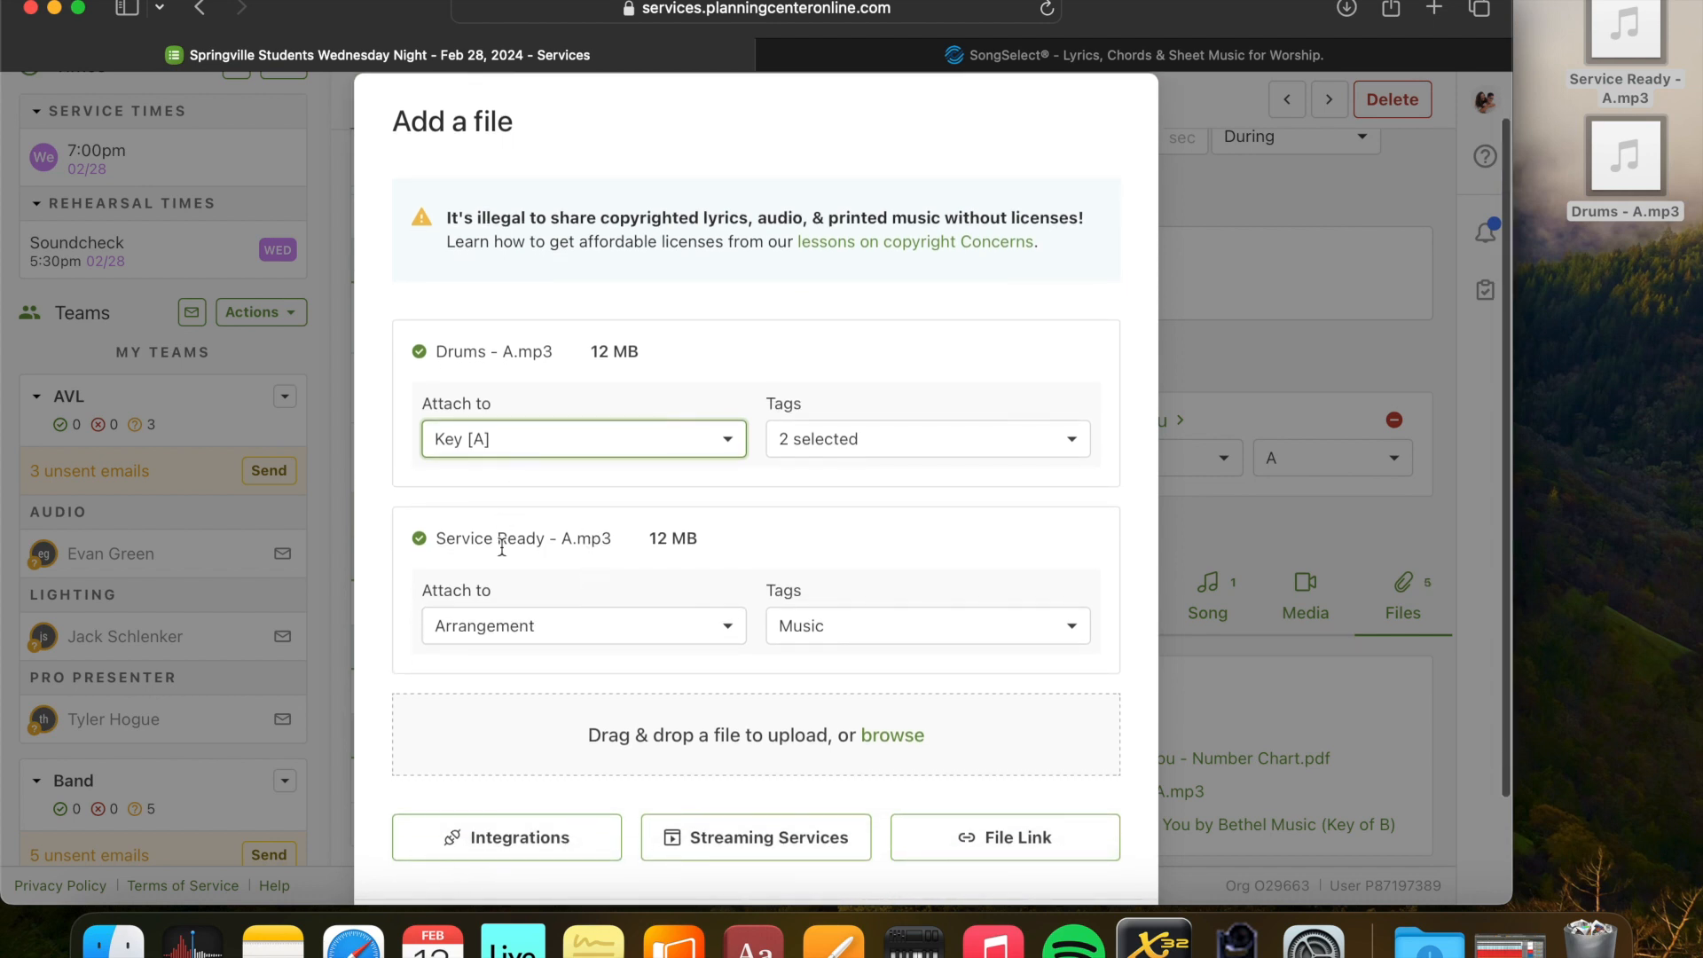
click(654, 633)
click(543, 791)
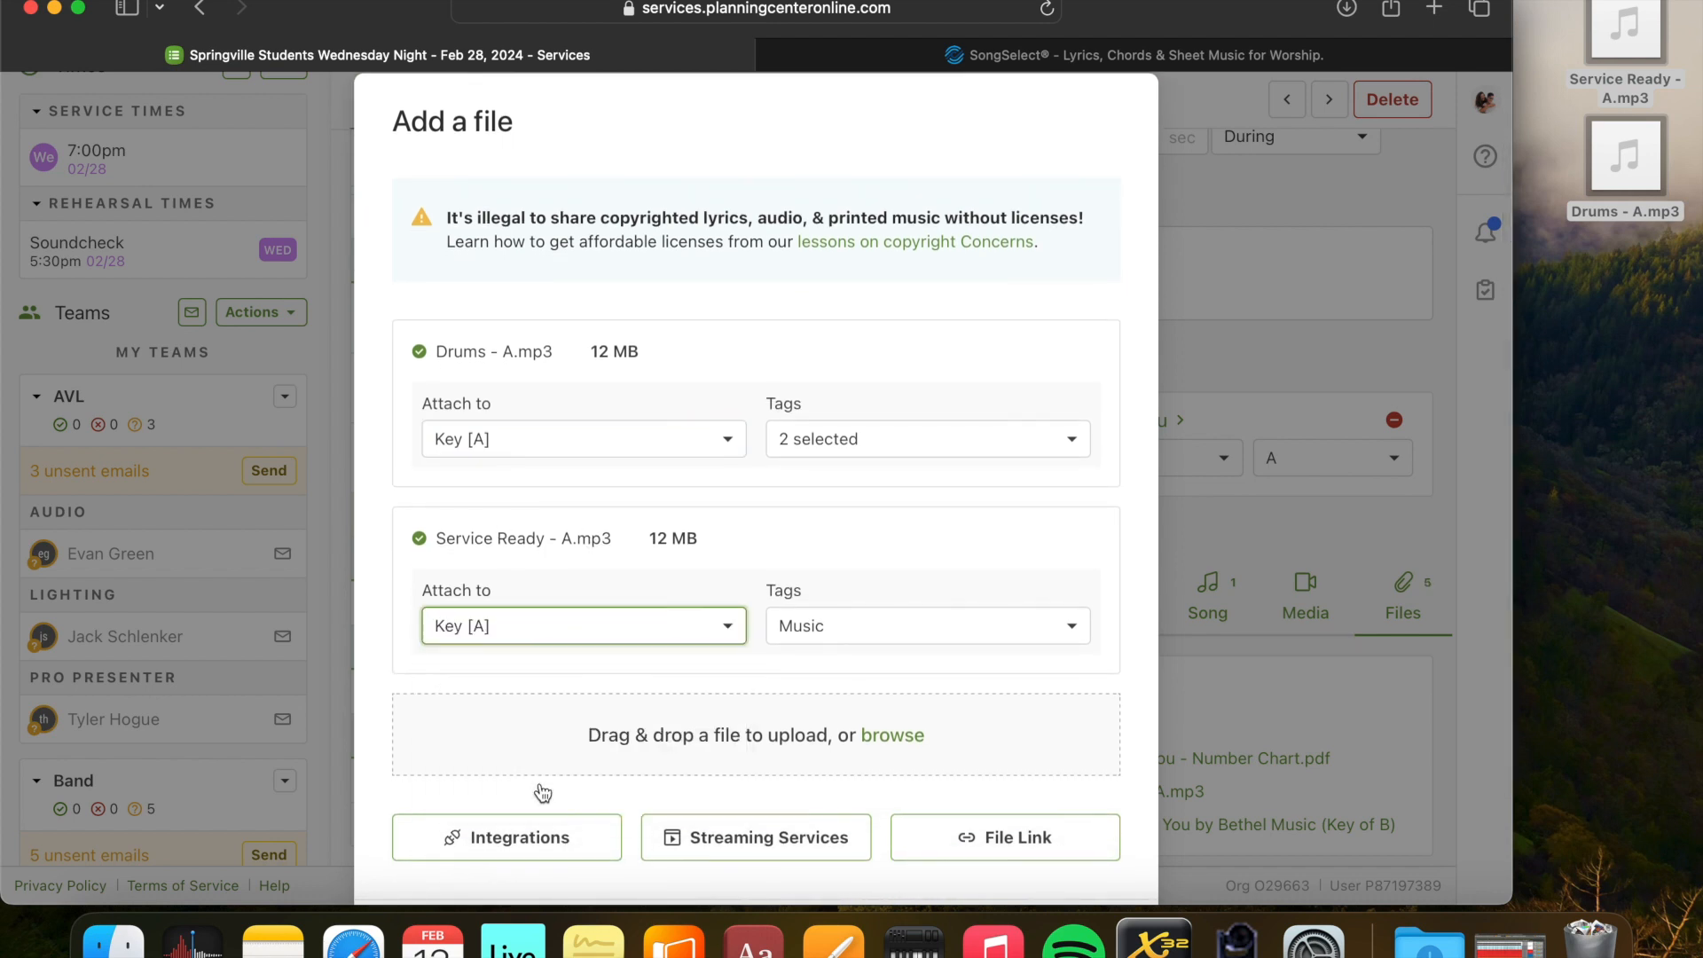
click(1091, 830)
Reopen Jesus We Love You from the service order and check its attached arrangement and key files
scroll(1279, 376, down, 5)
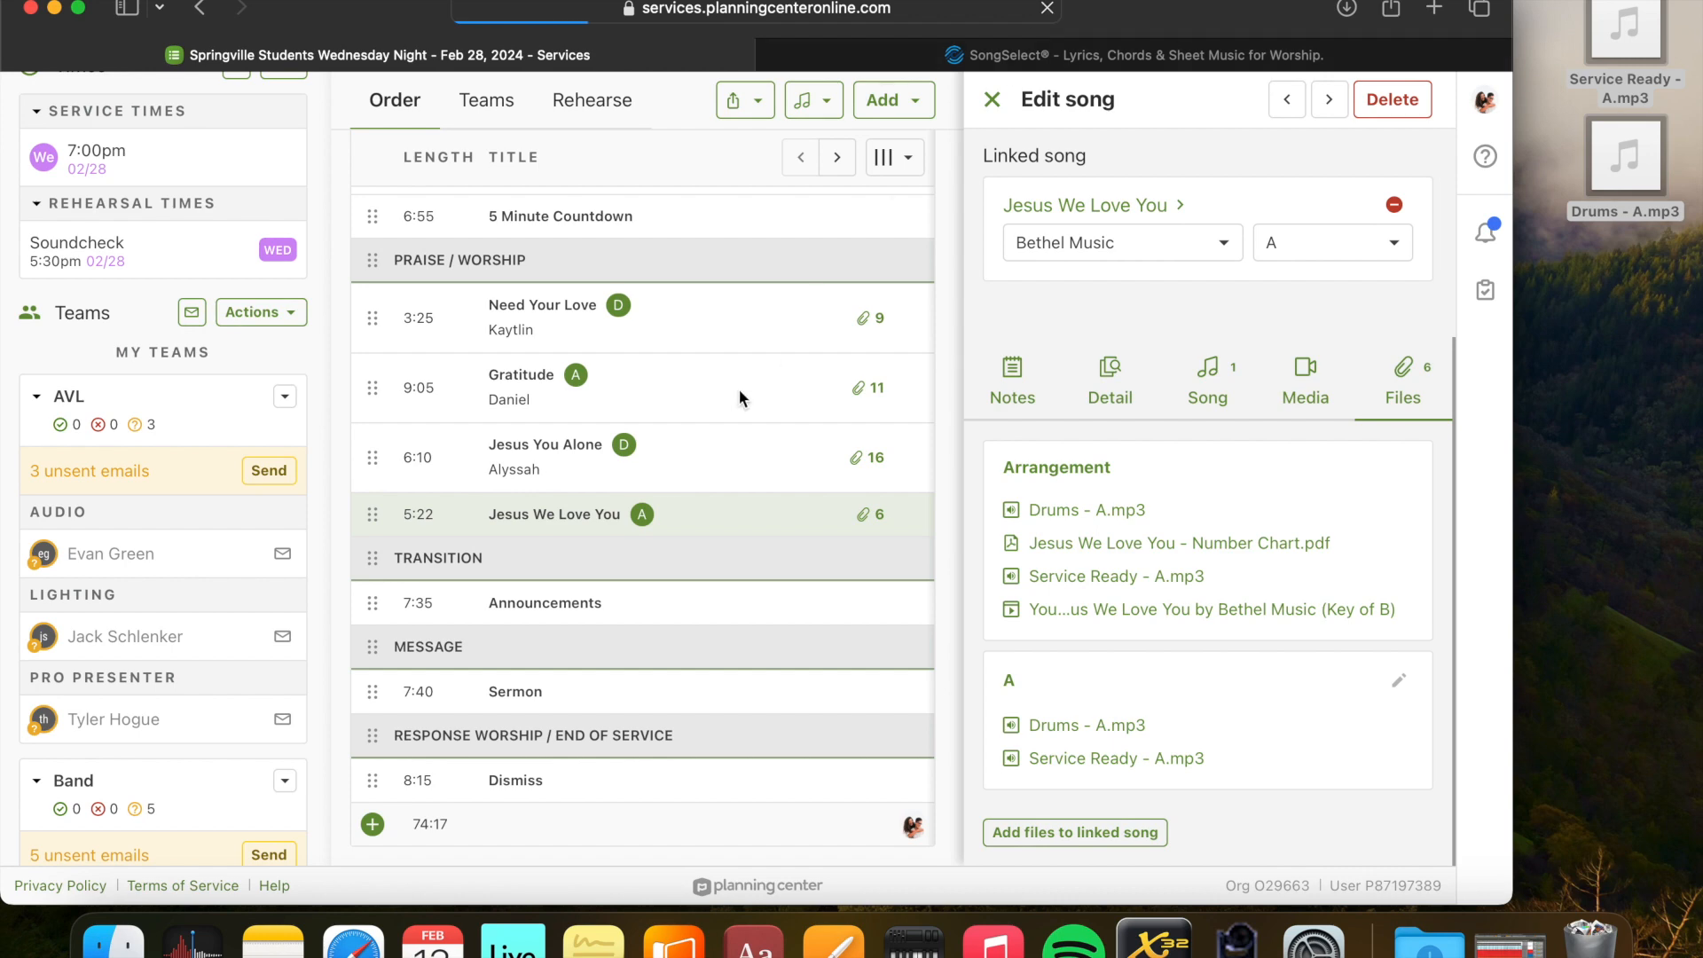
scroll(740, 391, down, 4)
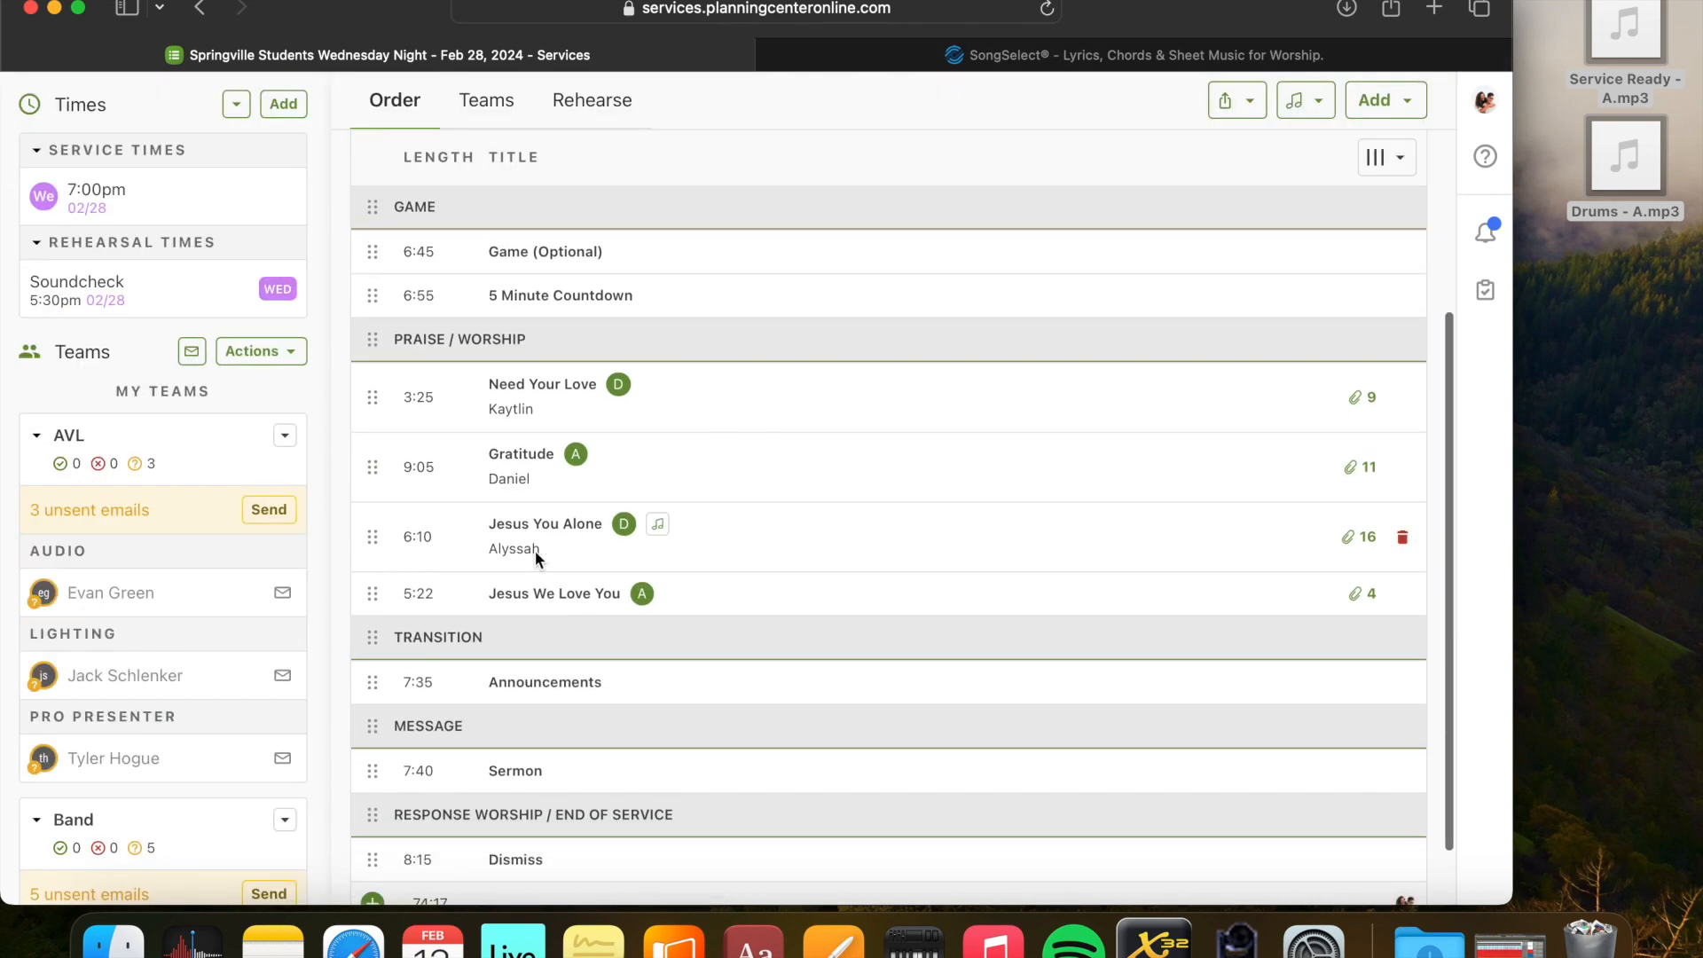
click(524, 595)
click(1417, 669)
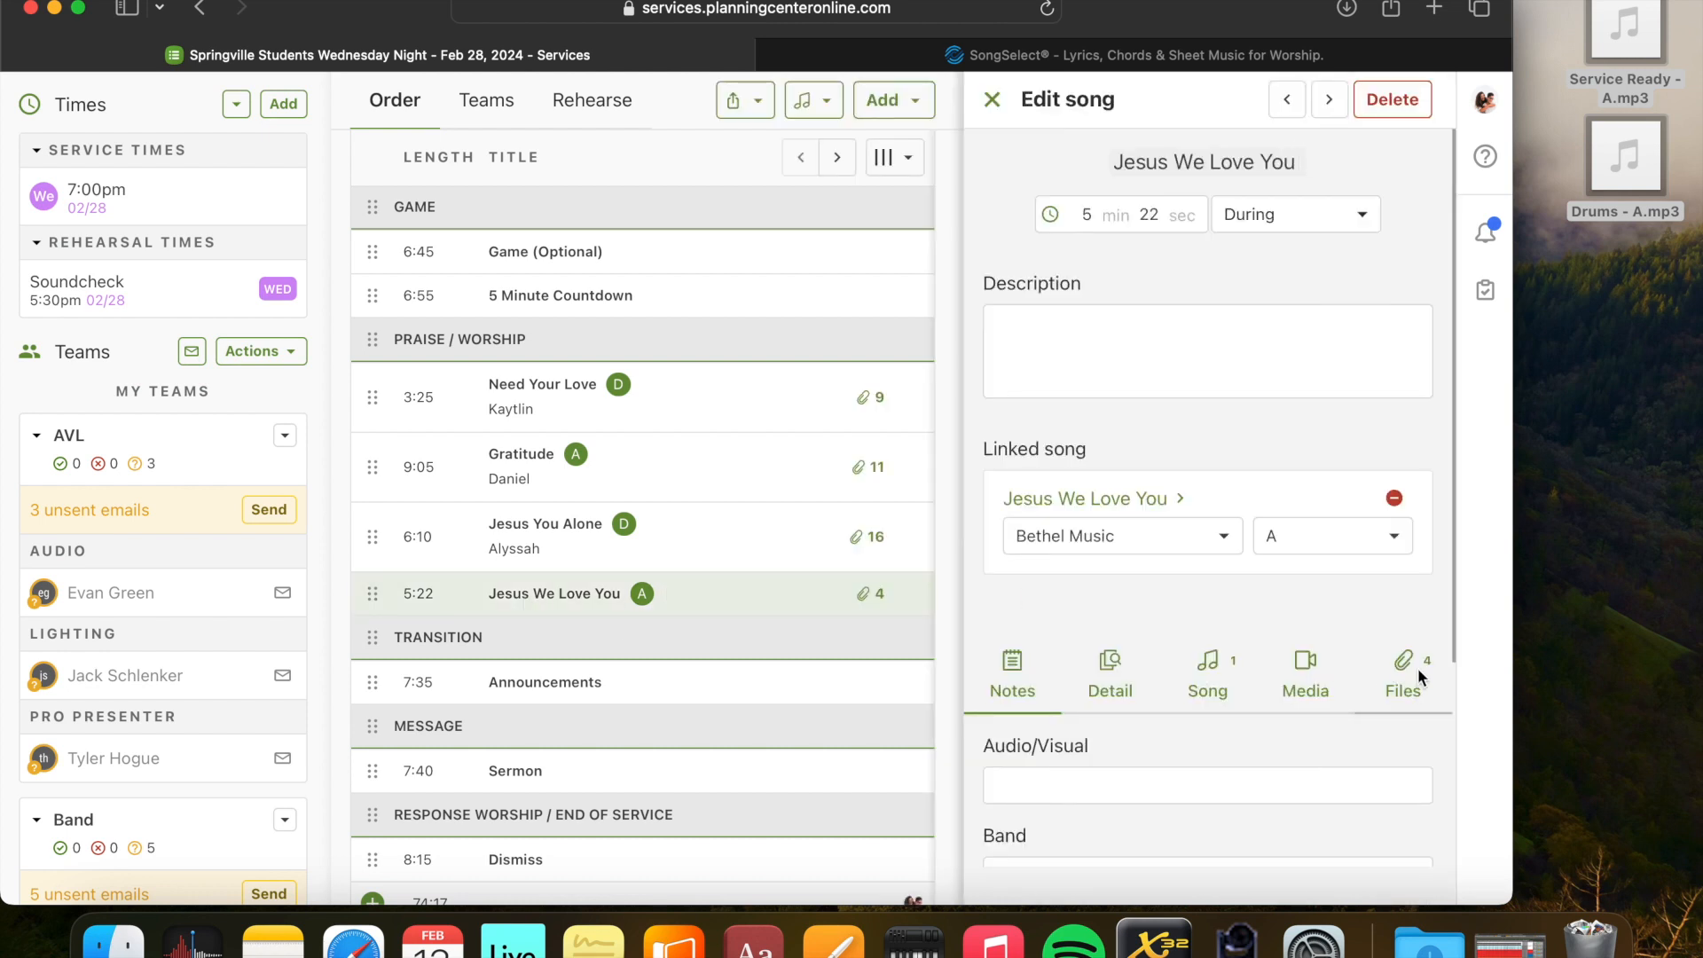
scroll(1313, 586, down, 3)
mouse_move(1221, 582)
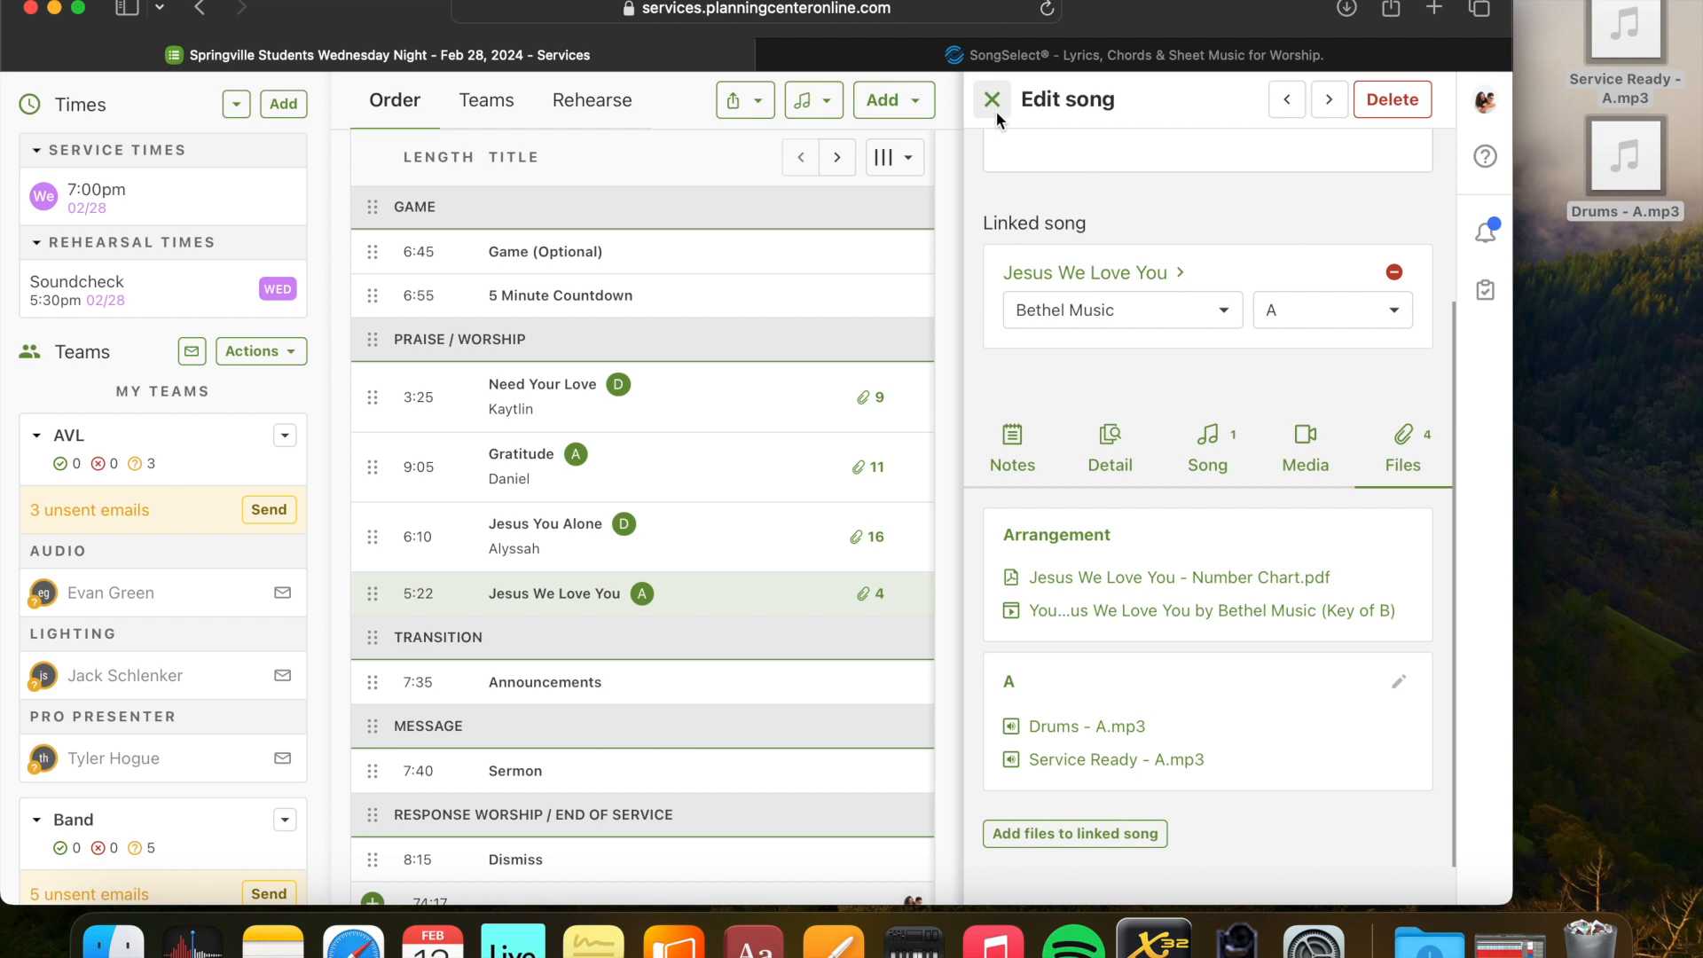
Open the Chord Chart Layout document from the Chord/Number Charts folder inside the Desktop's Music / Worship folder
click(56, 12)
double_click(204, 37)
double_click(583, 220)
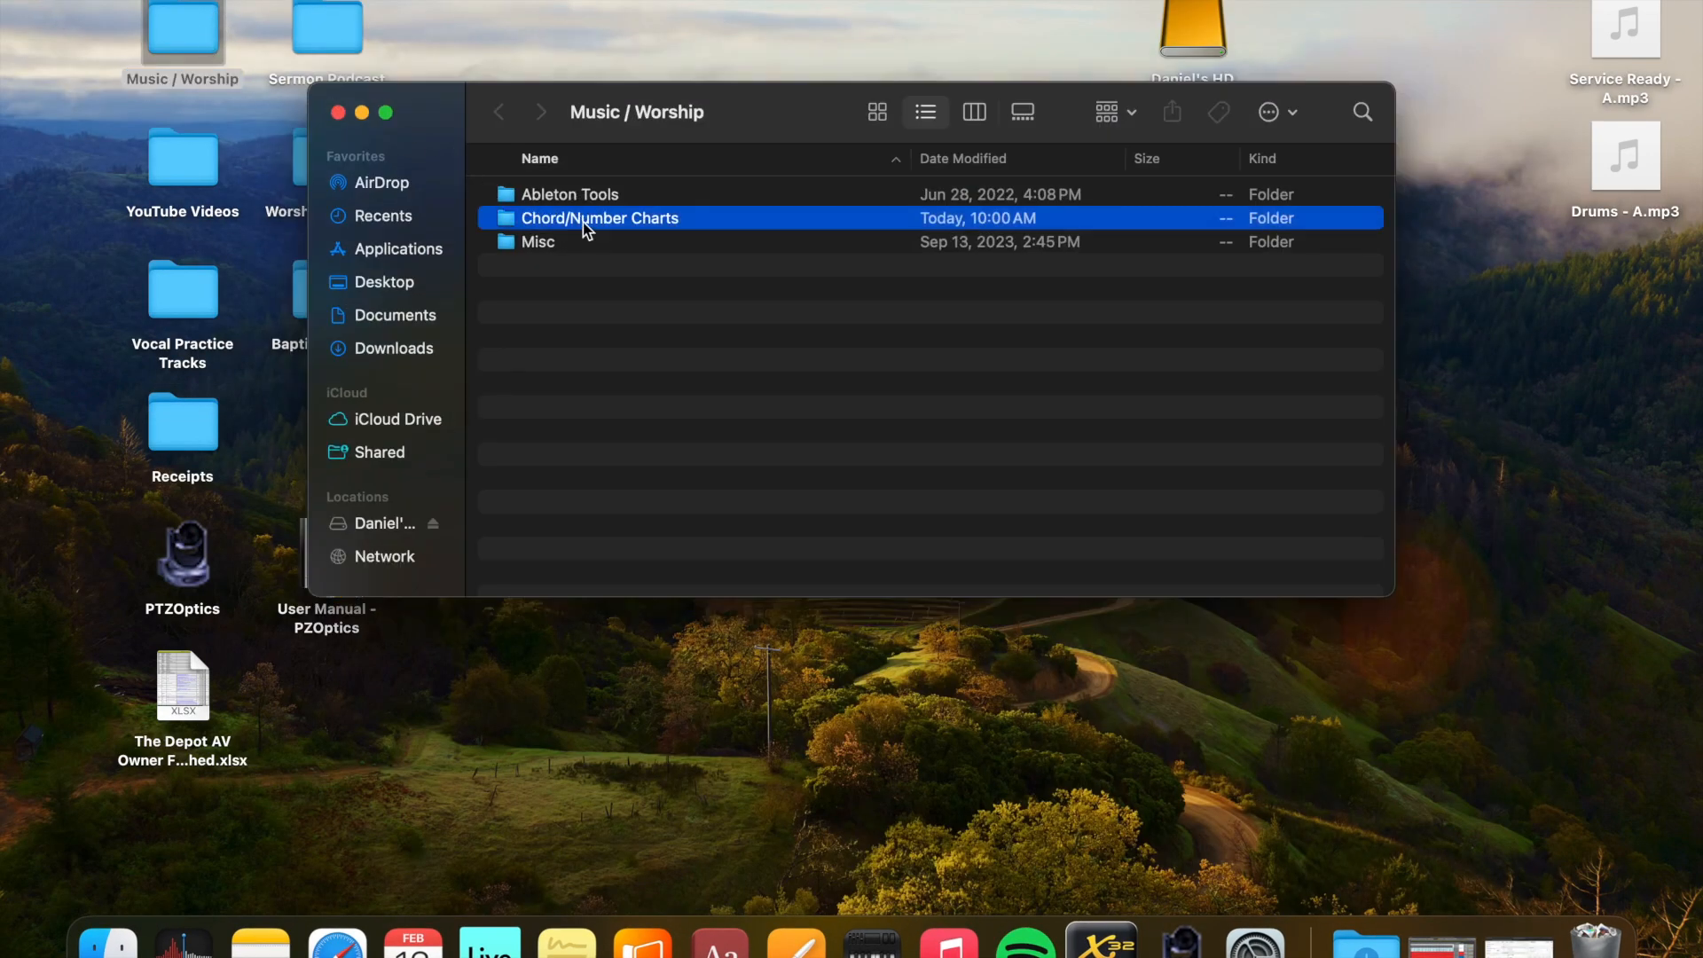
double_click(591, 194)
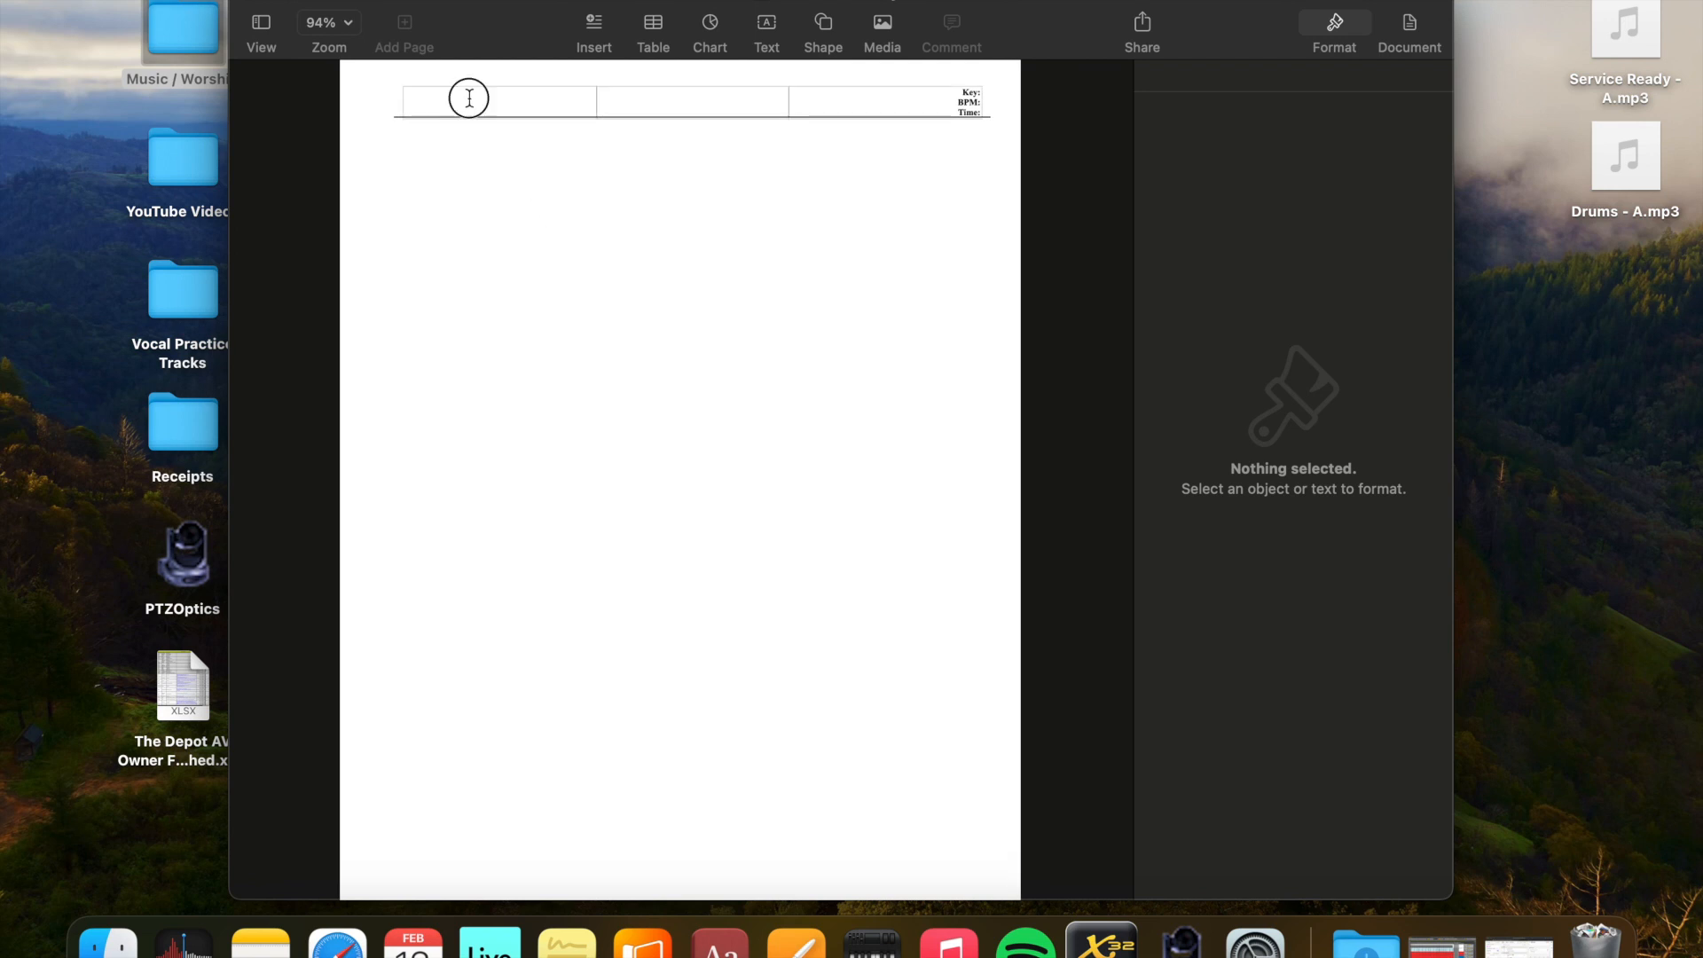
Enter Jesus We Love You as the header title, check the footer's writer field, and place the cursor in the body
click(428, 107)
text(Jesus We Love You)
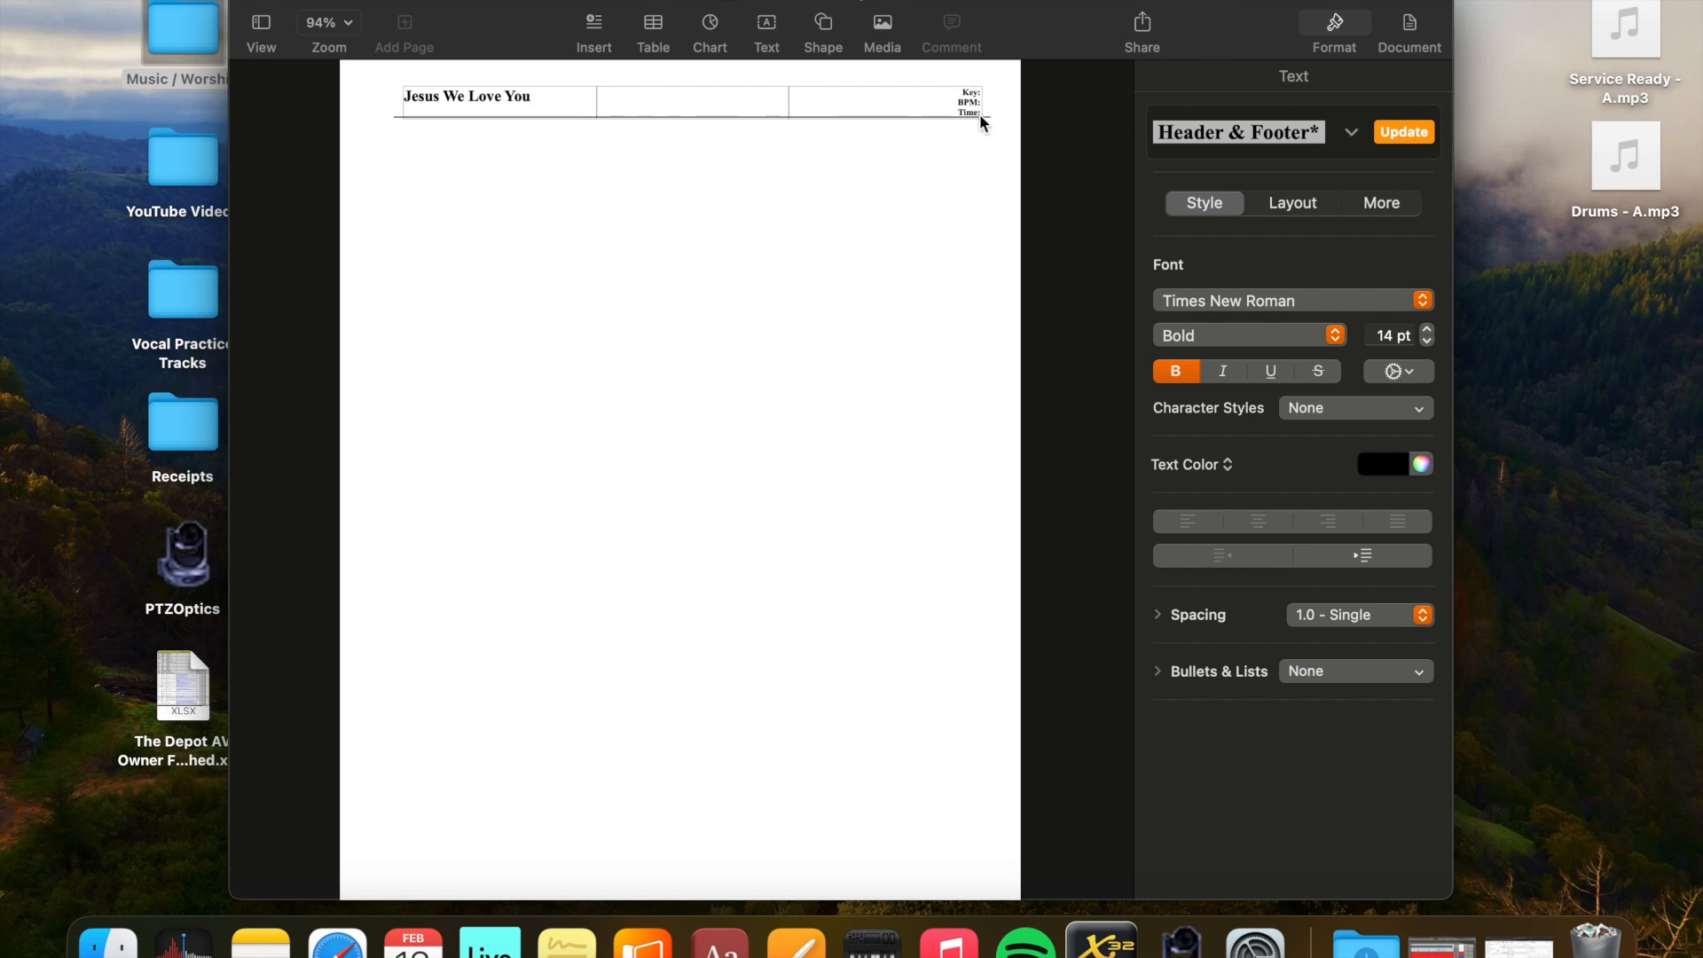
scroll(928, 311, down, 3)
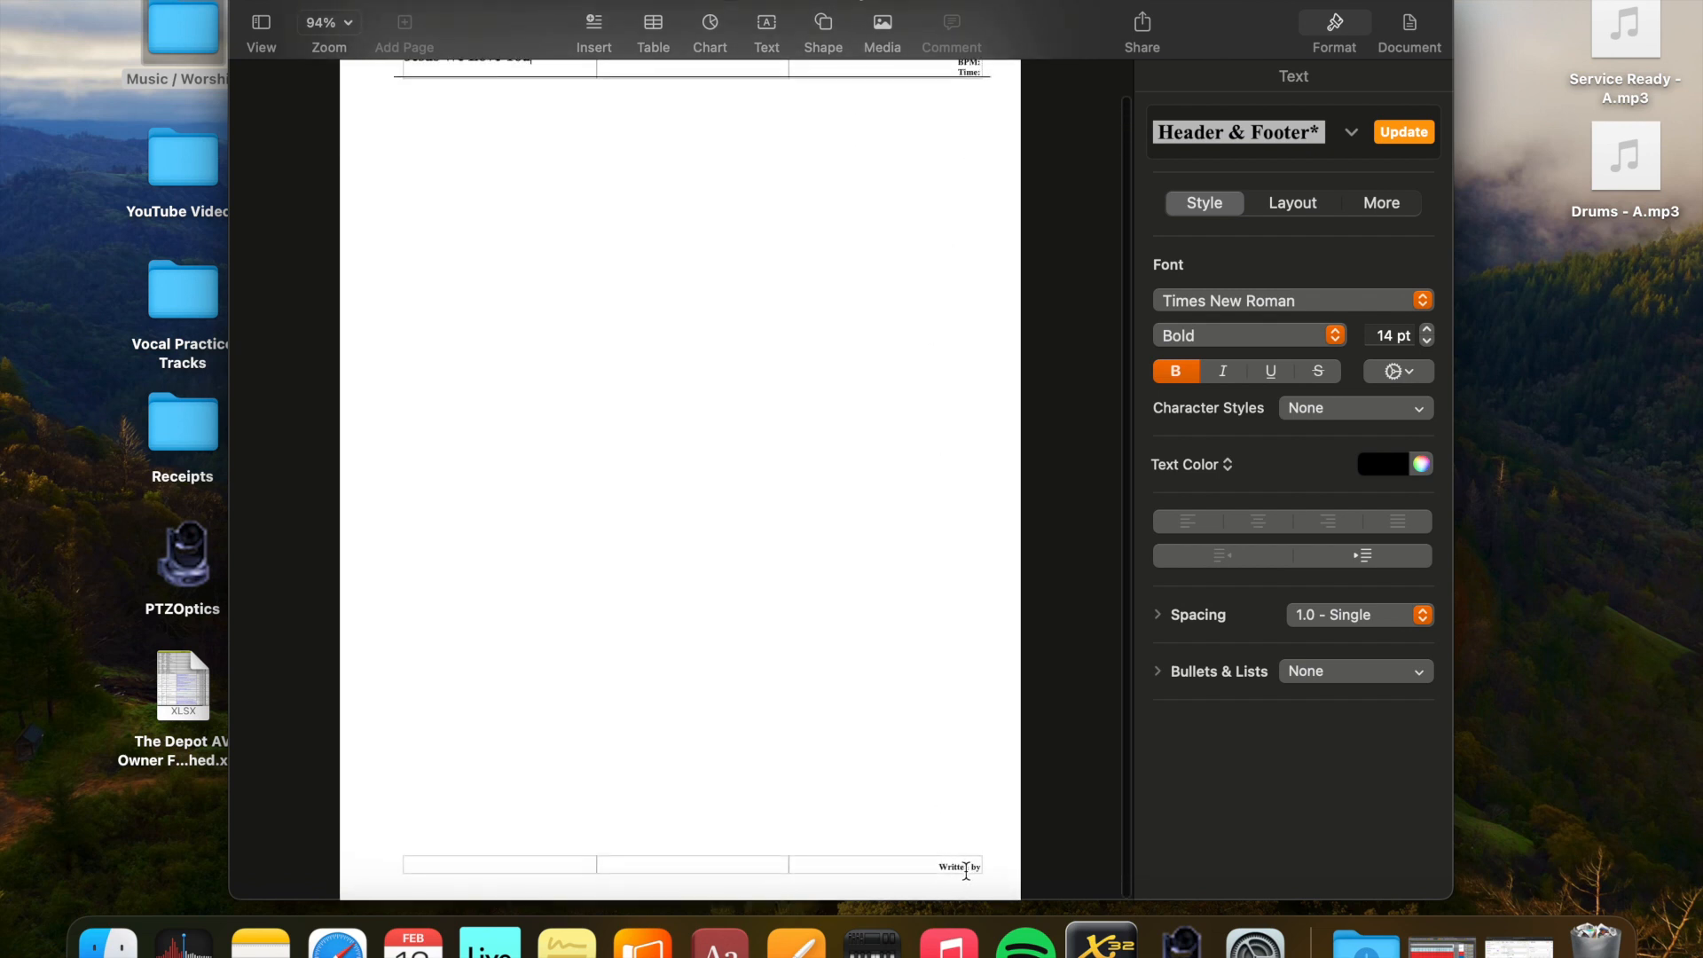
scroll(844, 672, up, 3)
click(486, 334)
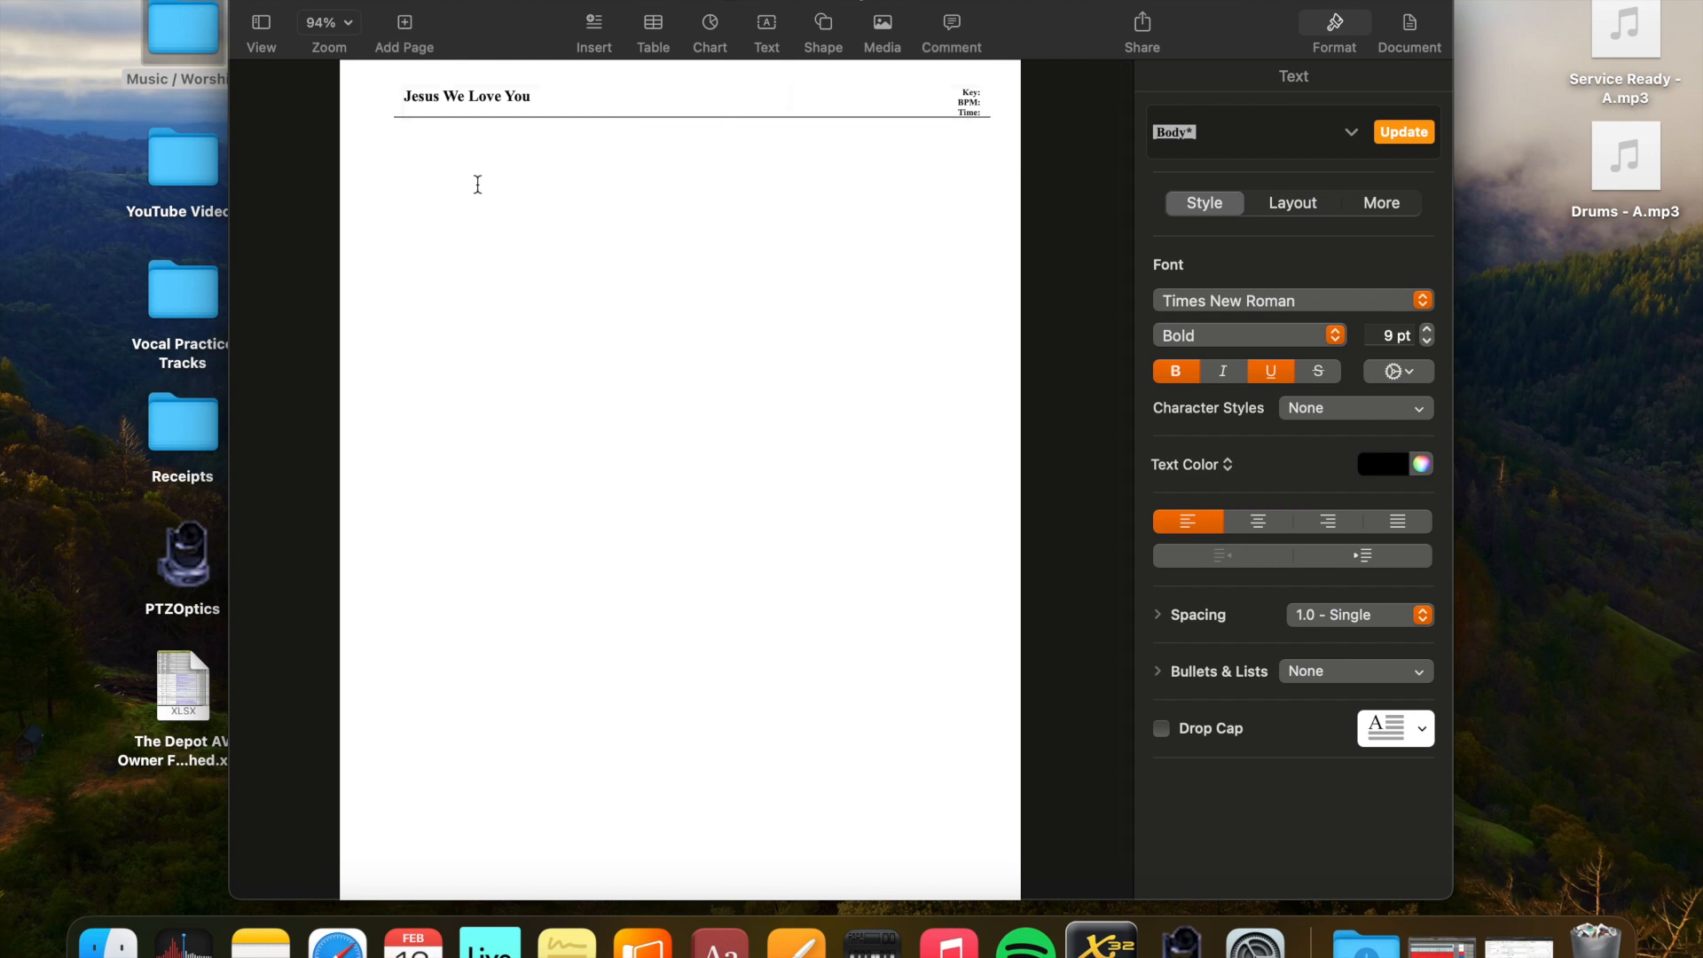
Set the chart document and its folder aside, switch to SongSelect, and sign in with the saved CCLI e-mail and account password
click(268, 9)
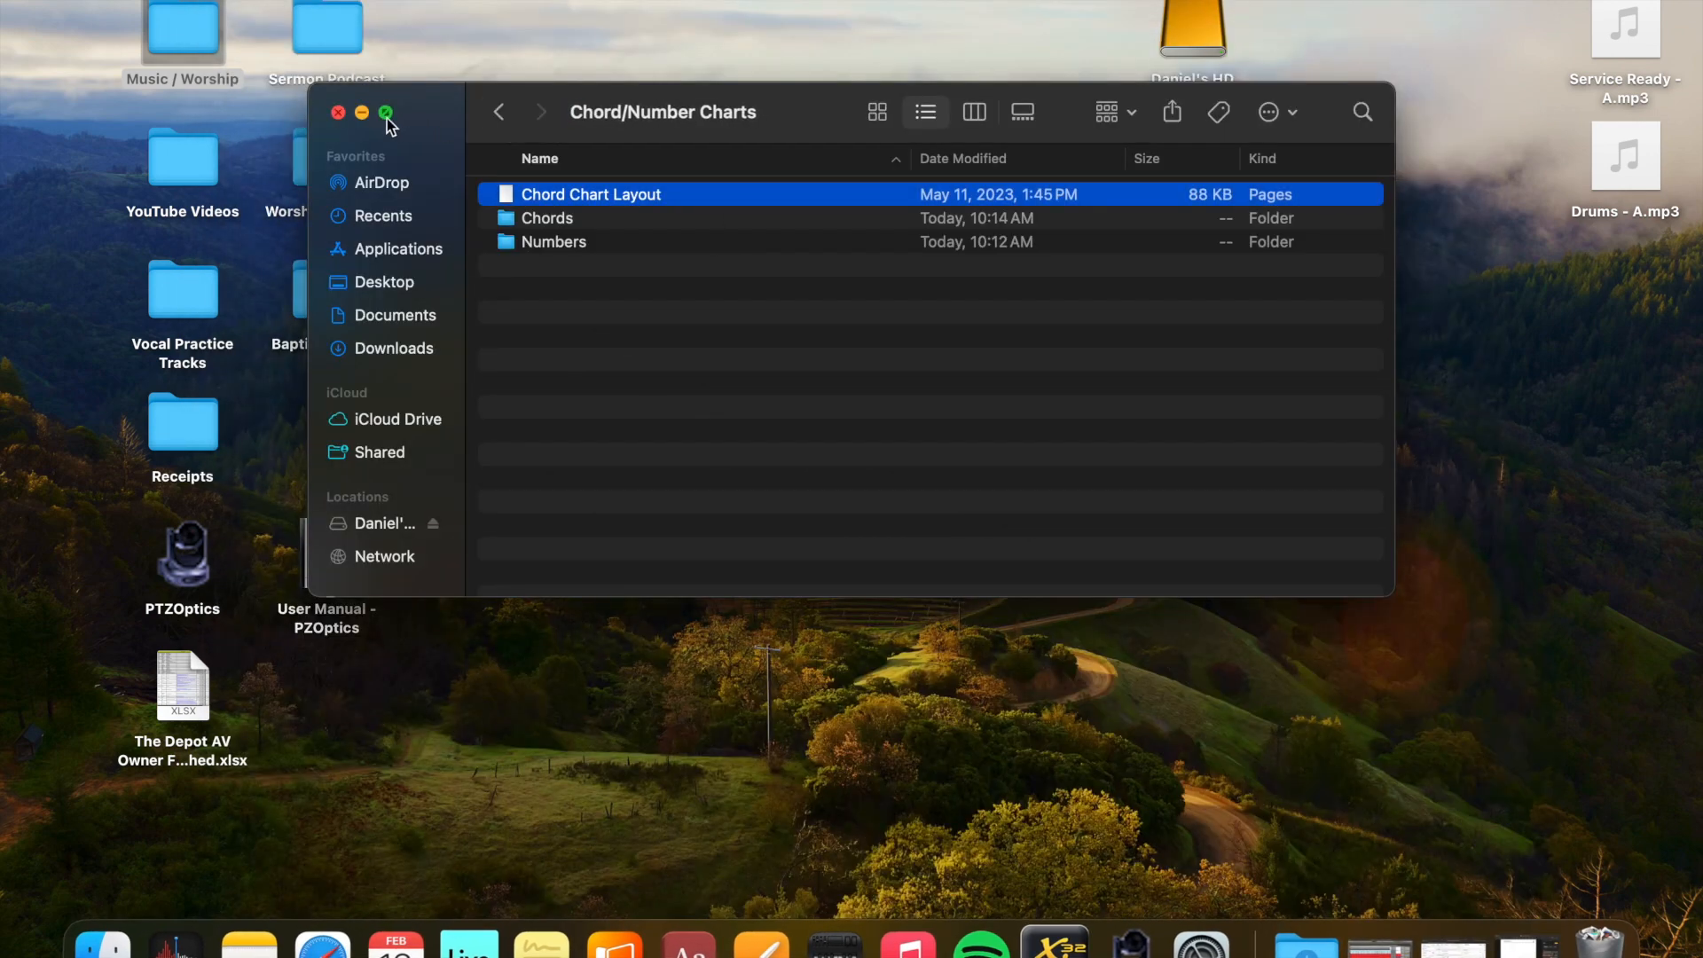
click(338, 112)
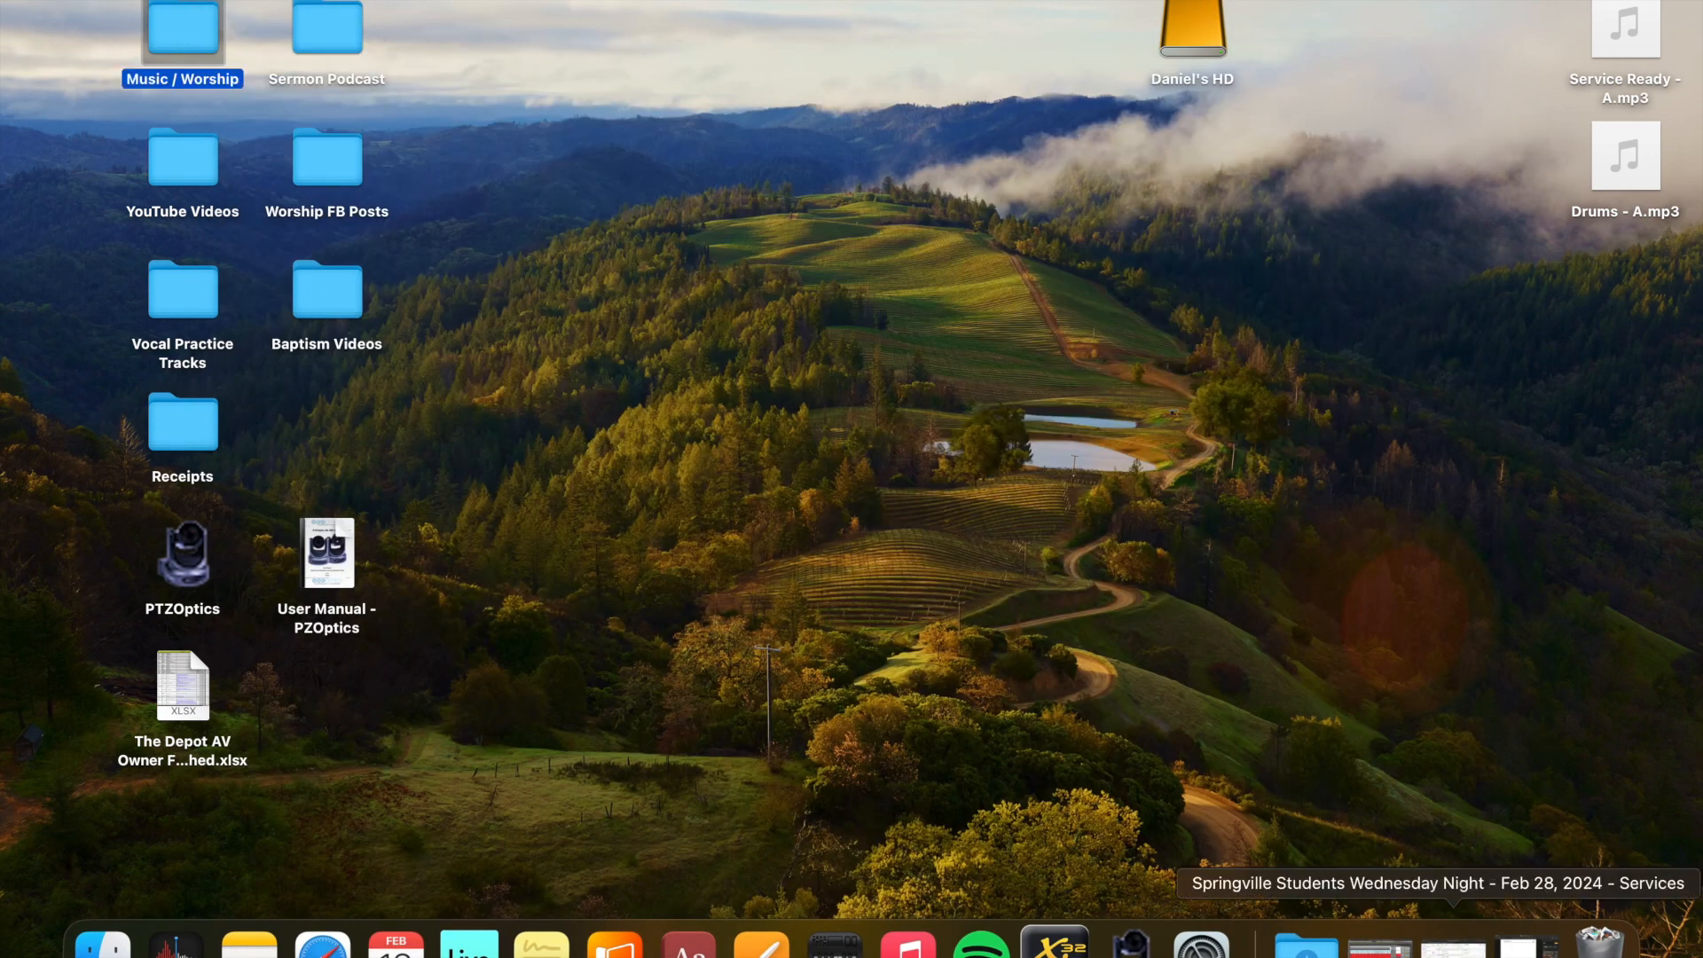
click(1454, 946)
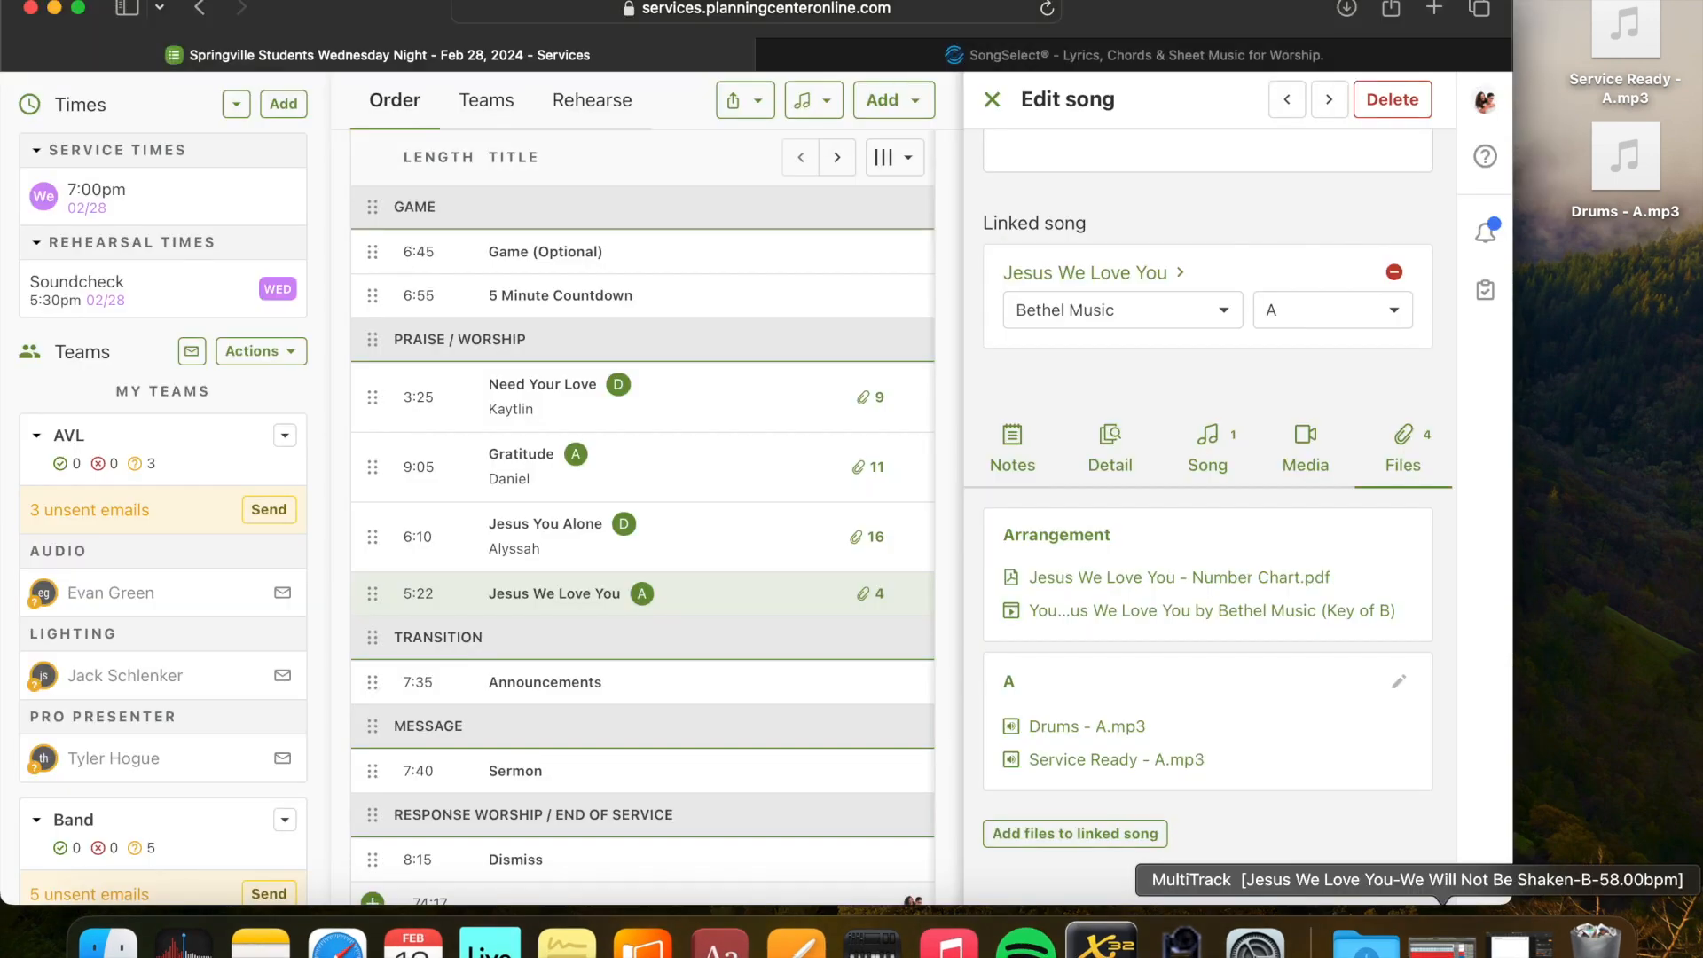
click(986, 62)
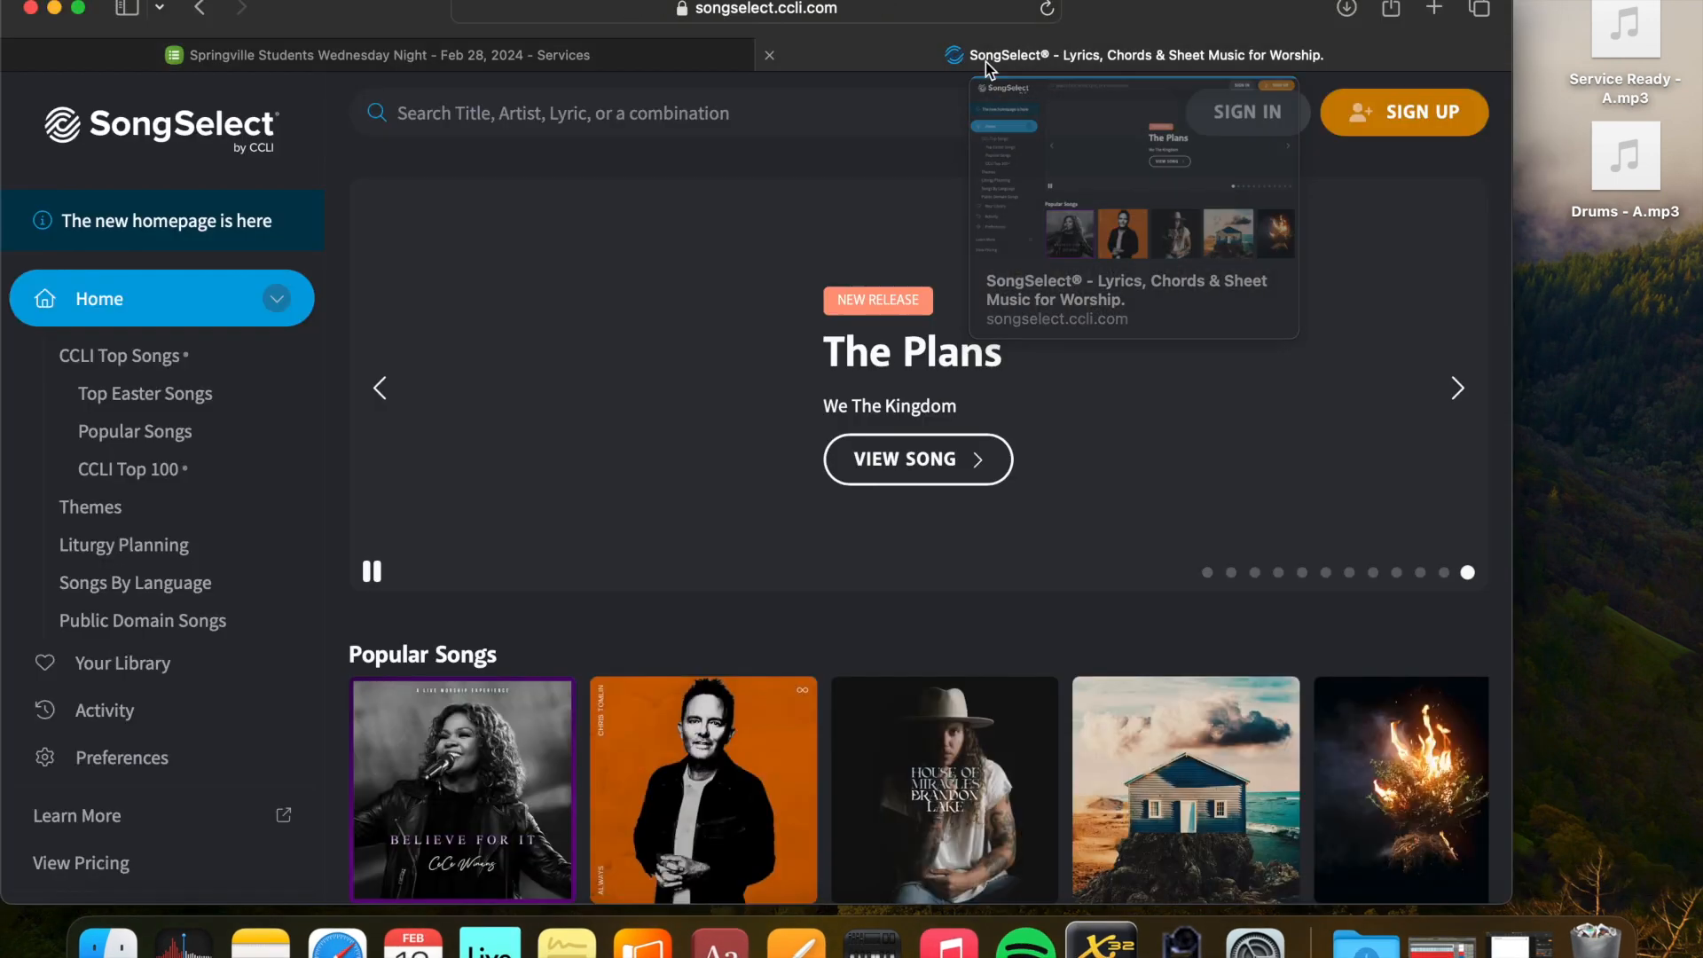
click(1216, 117)
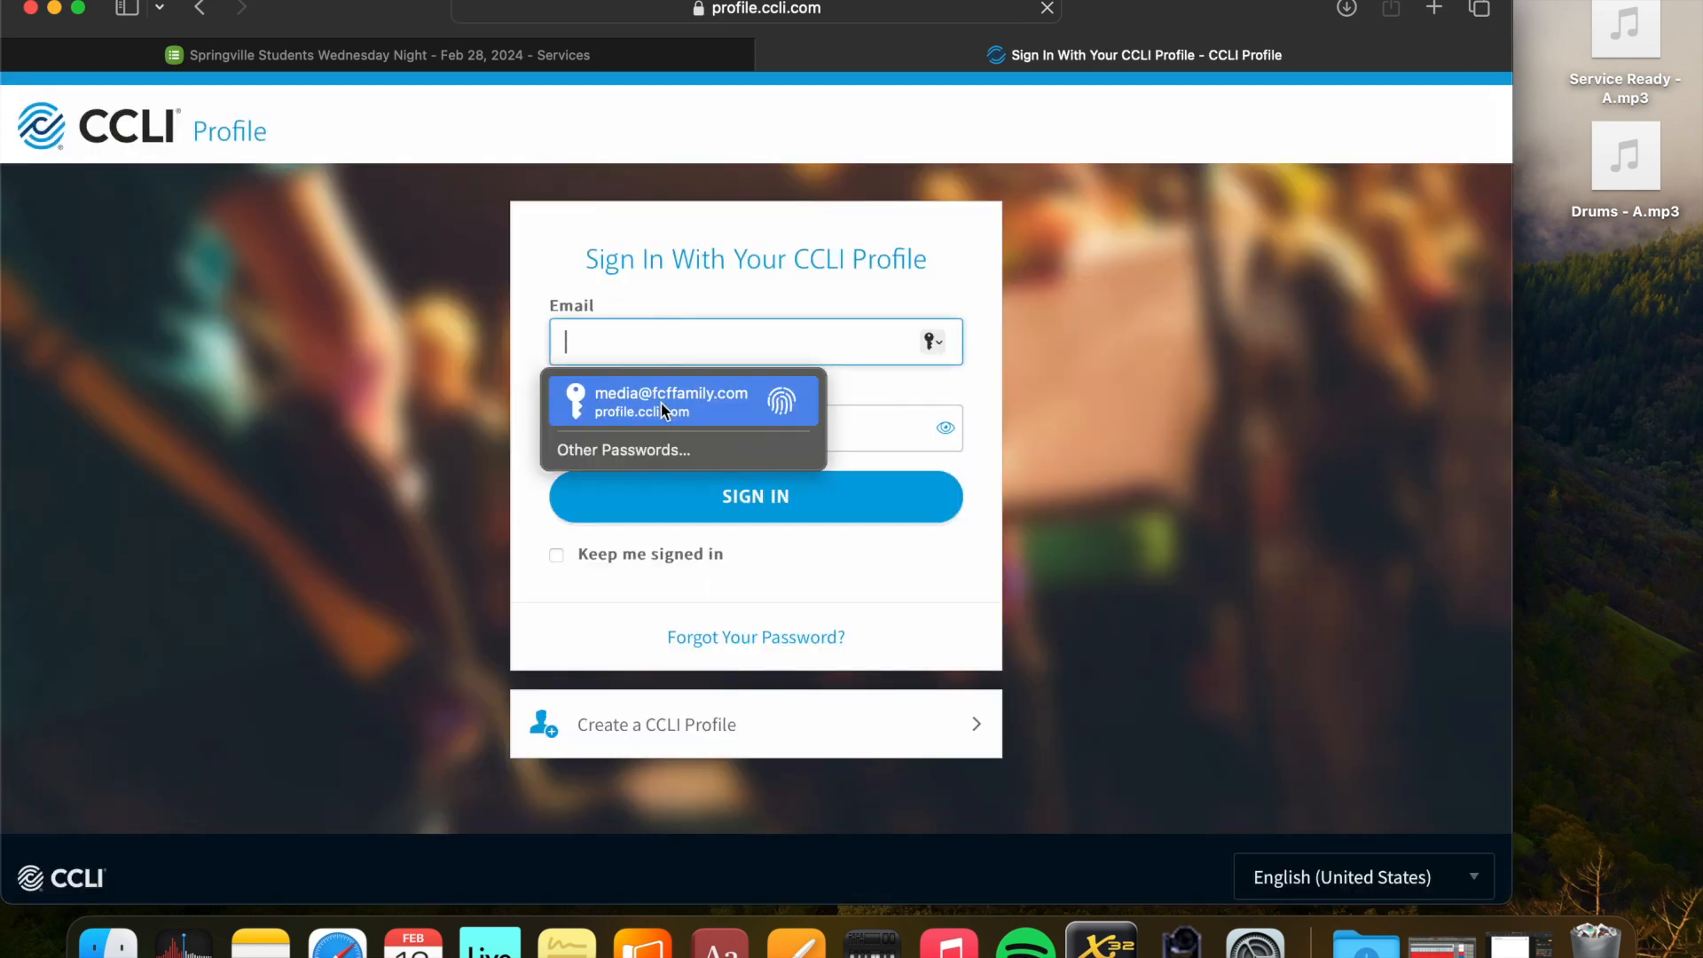
click(664, 404)
click(737, 497)
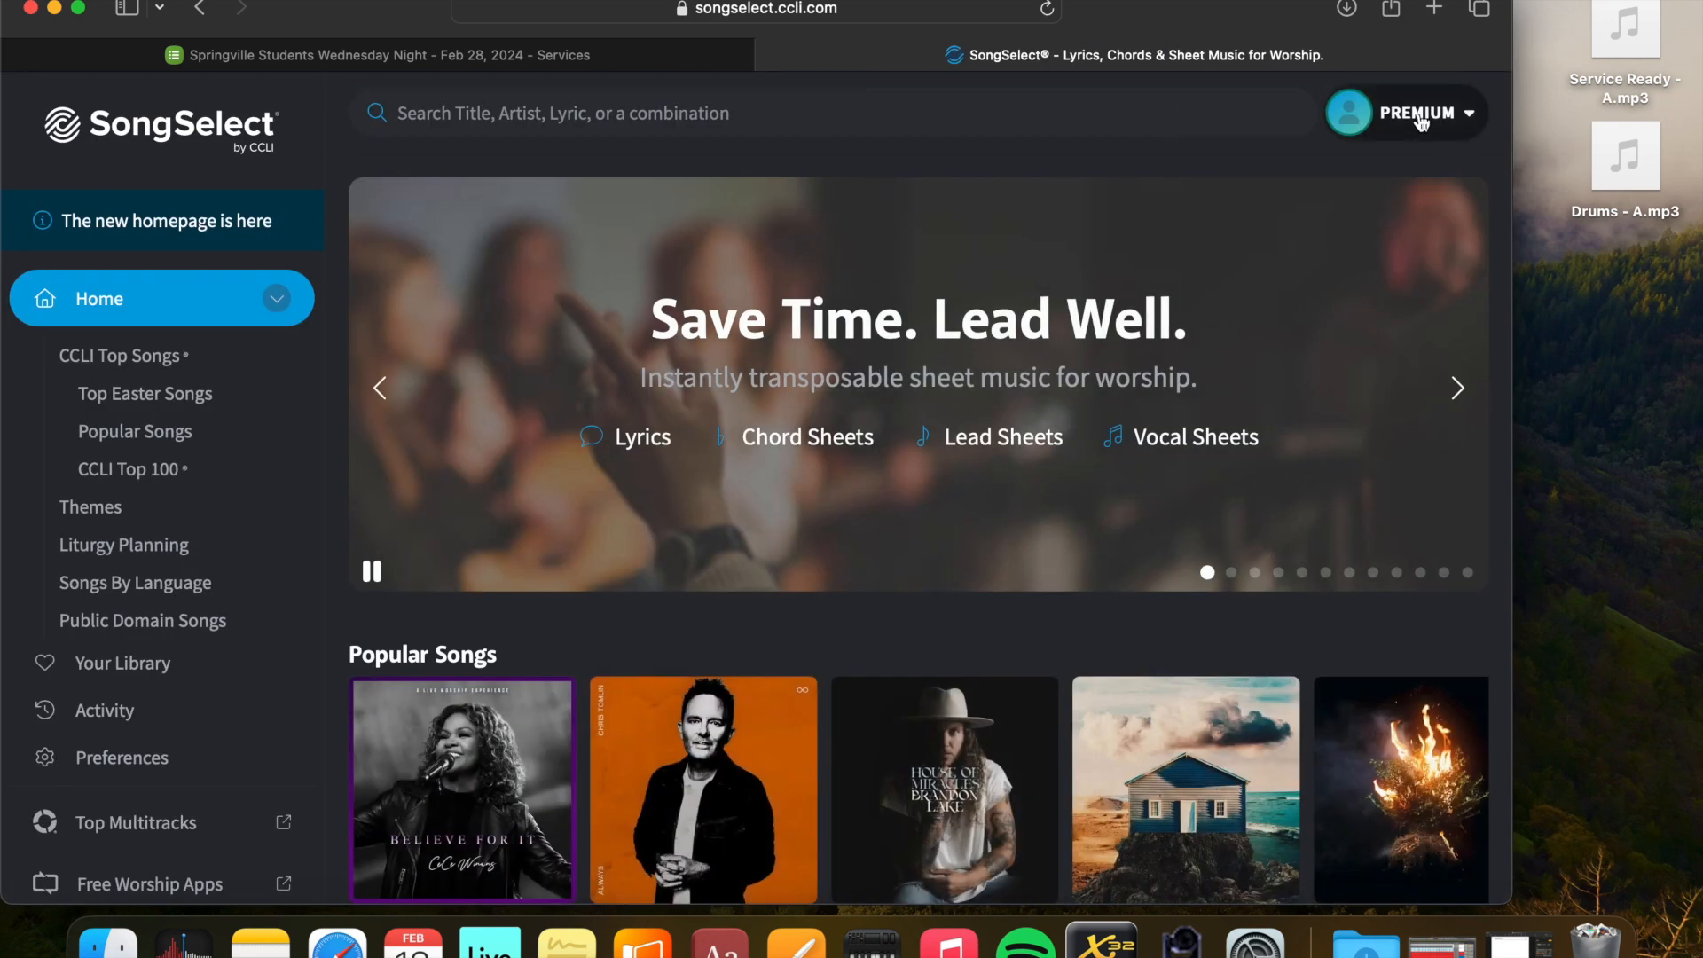
Search SongSelect for "Jesus we love you" and open the chord sheet of the Bethel Music version of Jesus We Love You
click(542, 130)
text(Jesus we love you)
key(Return)
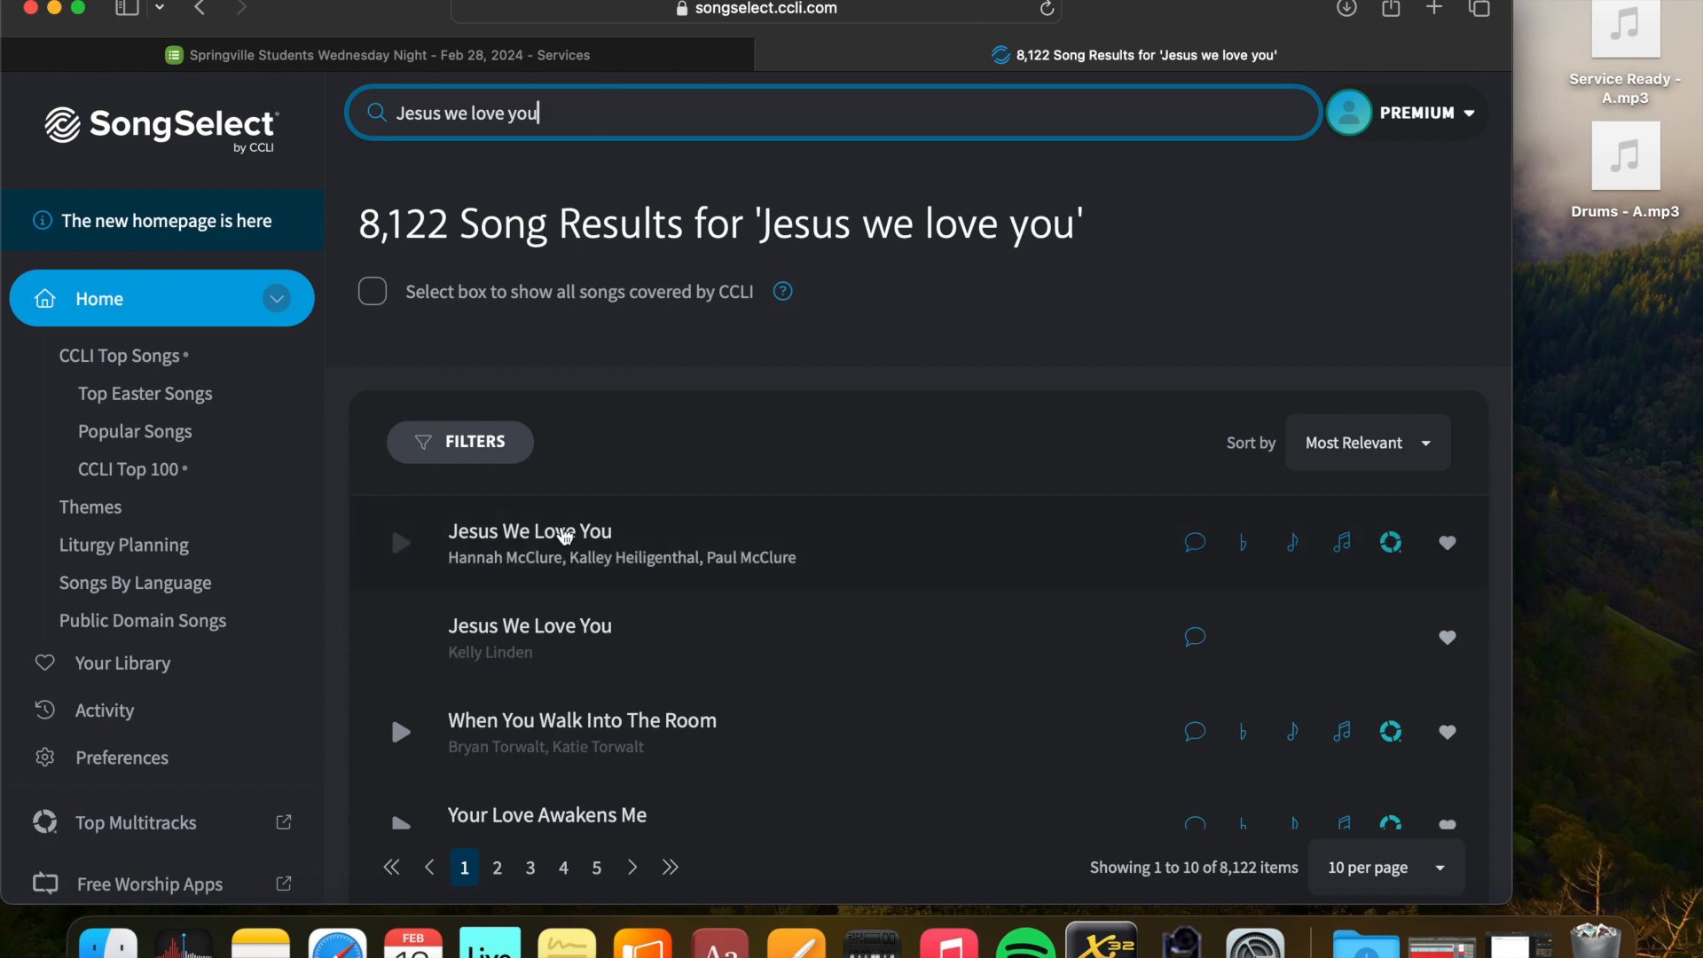
click(565, 534)
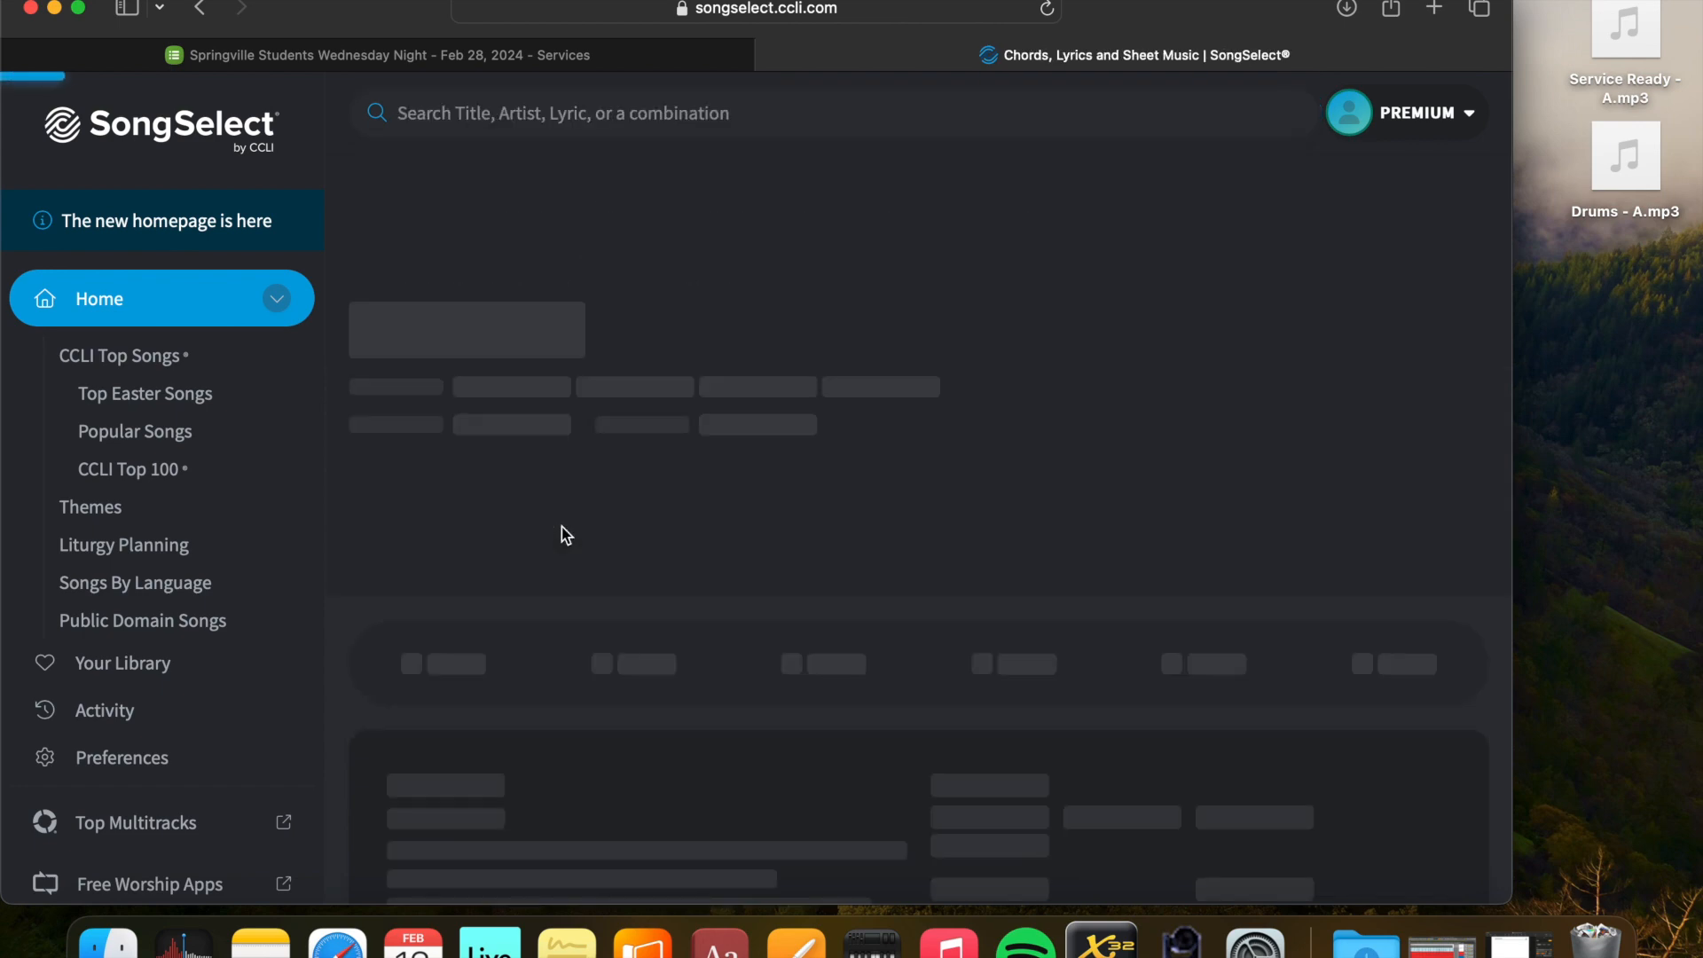
scroll(550, 534, down, 6)
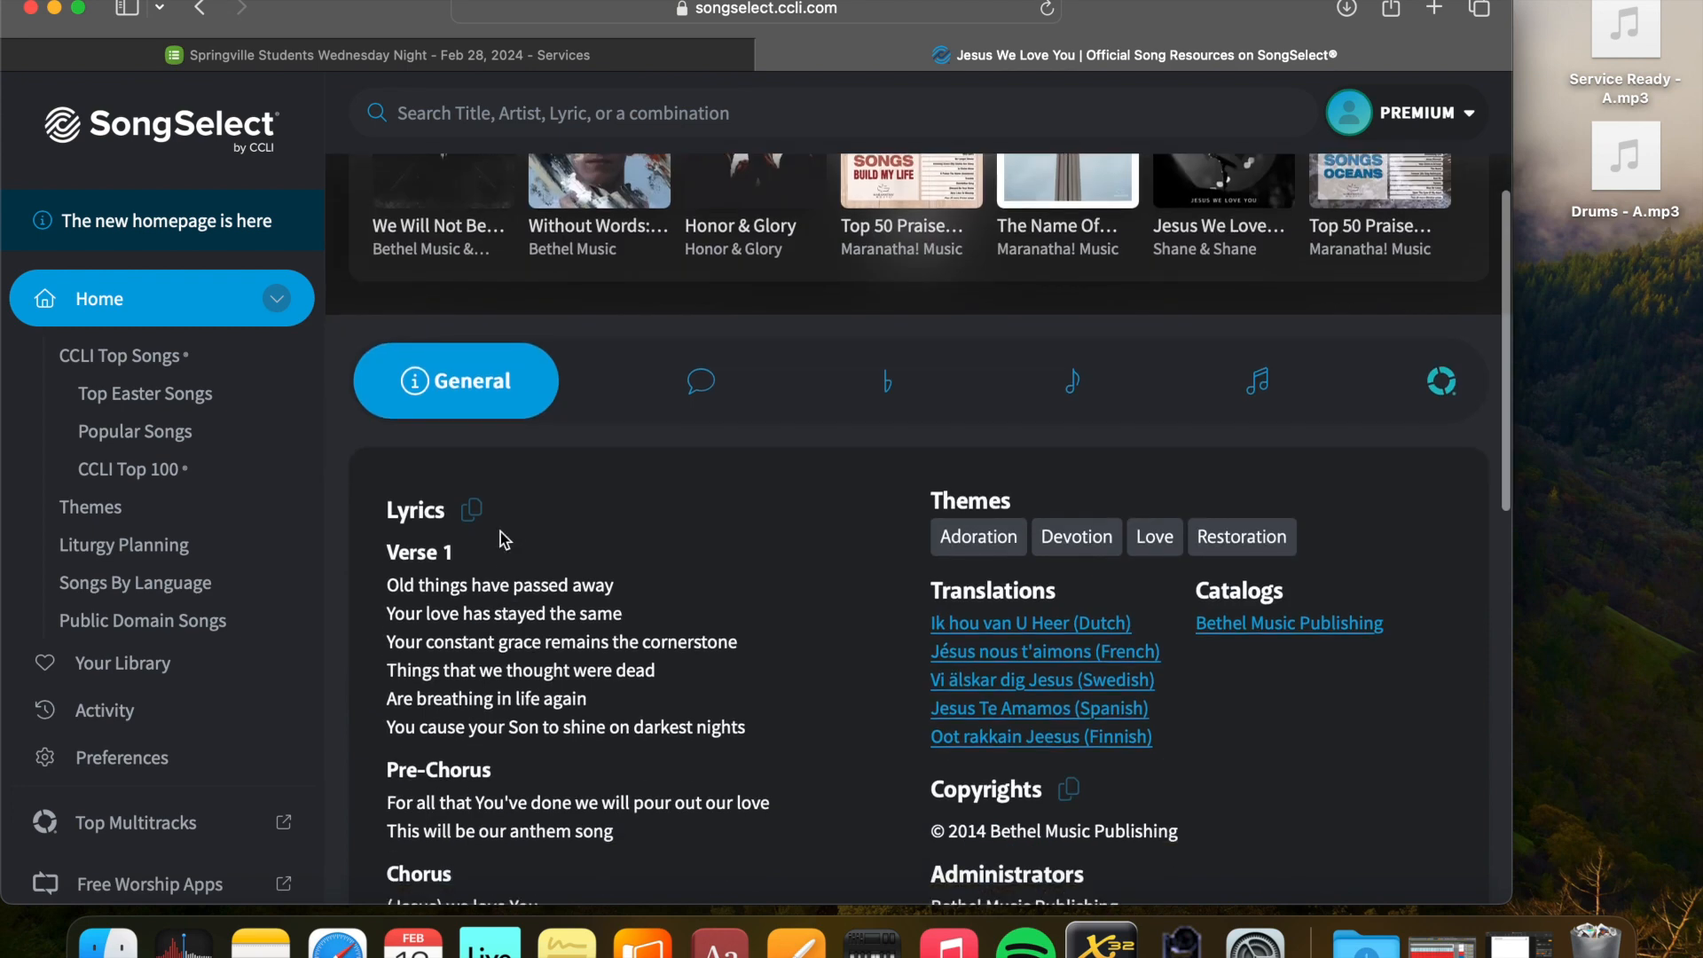
scroll(479, 449, up, 1)
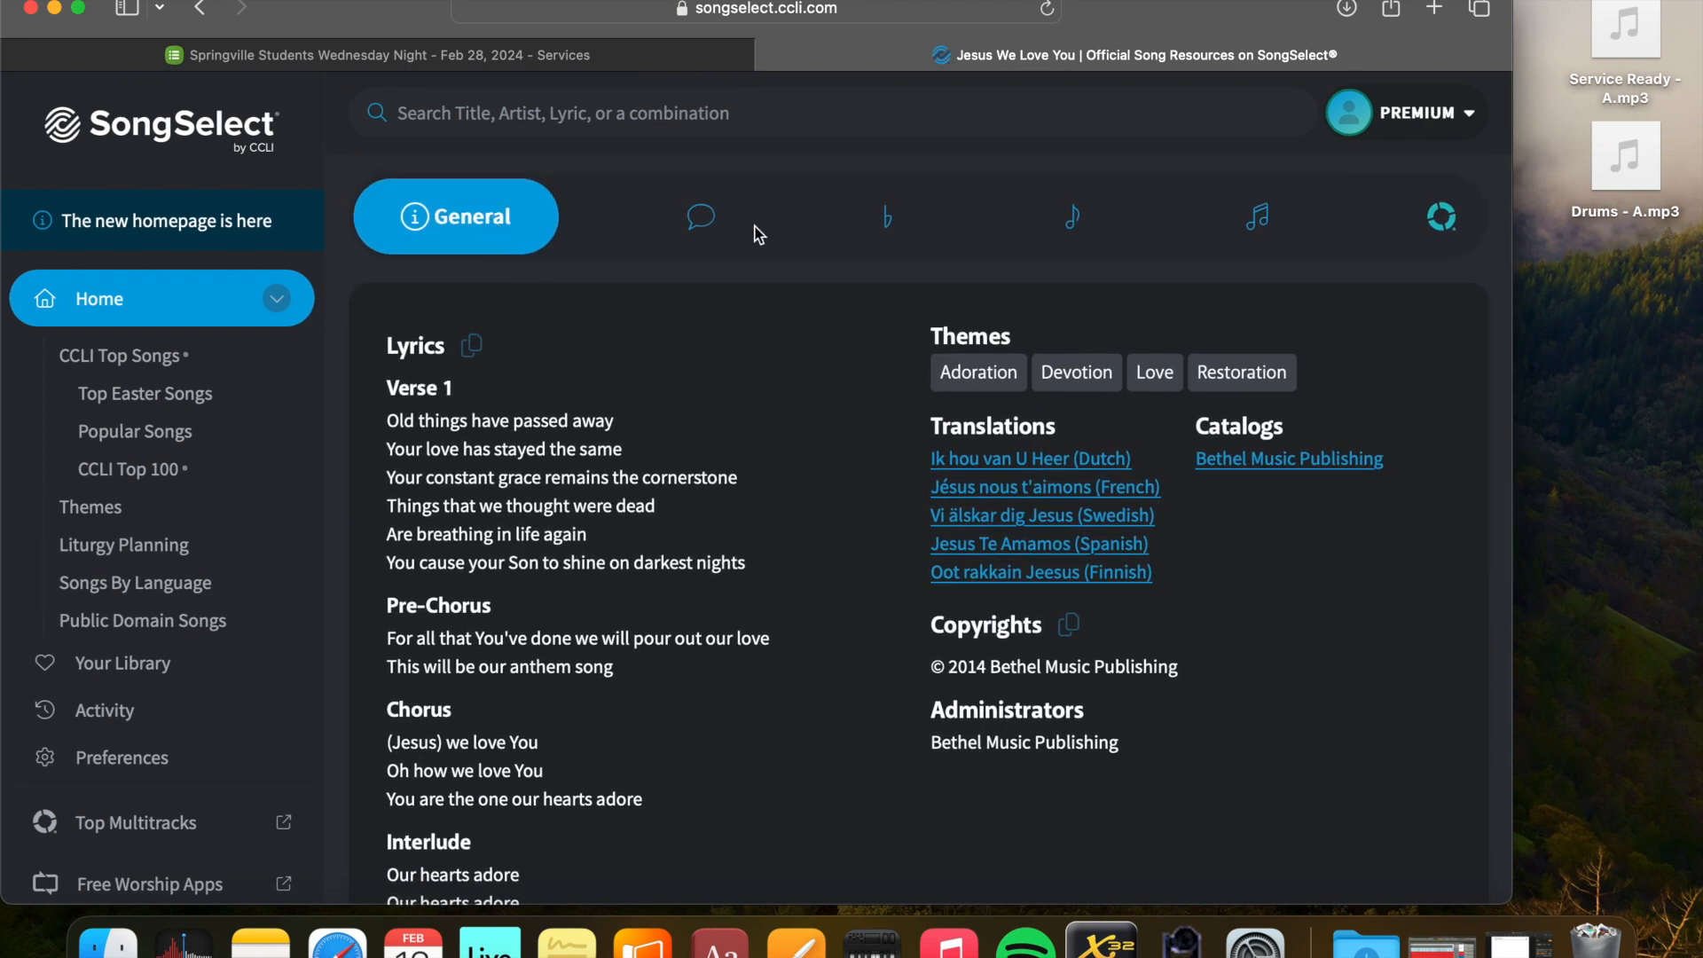
click(903, 224)
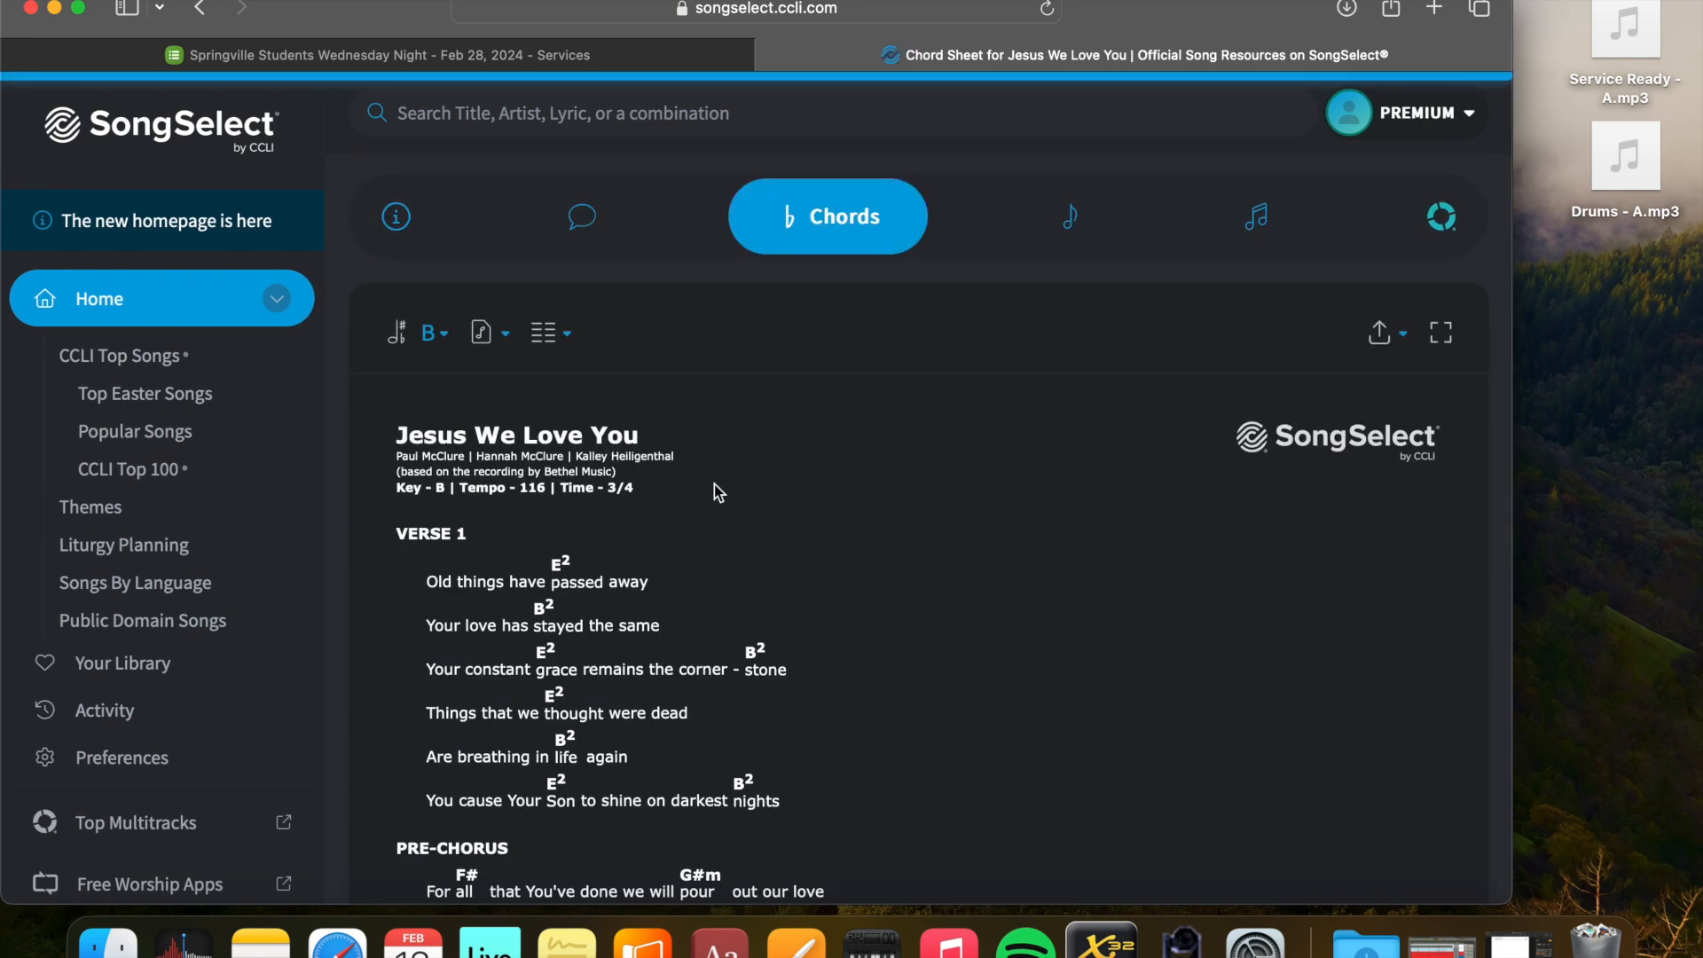
Read through the Jesus We Love You chord sheet in standard notation and check its export options
scroll(715, 485, down, 3)
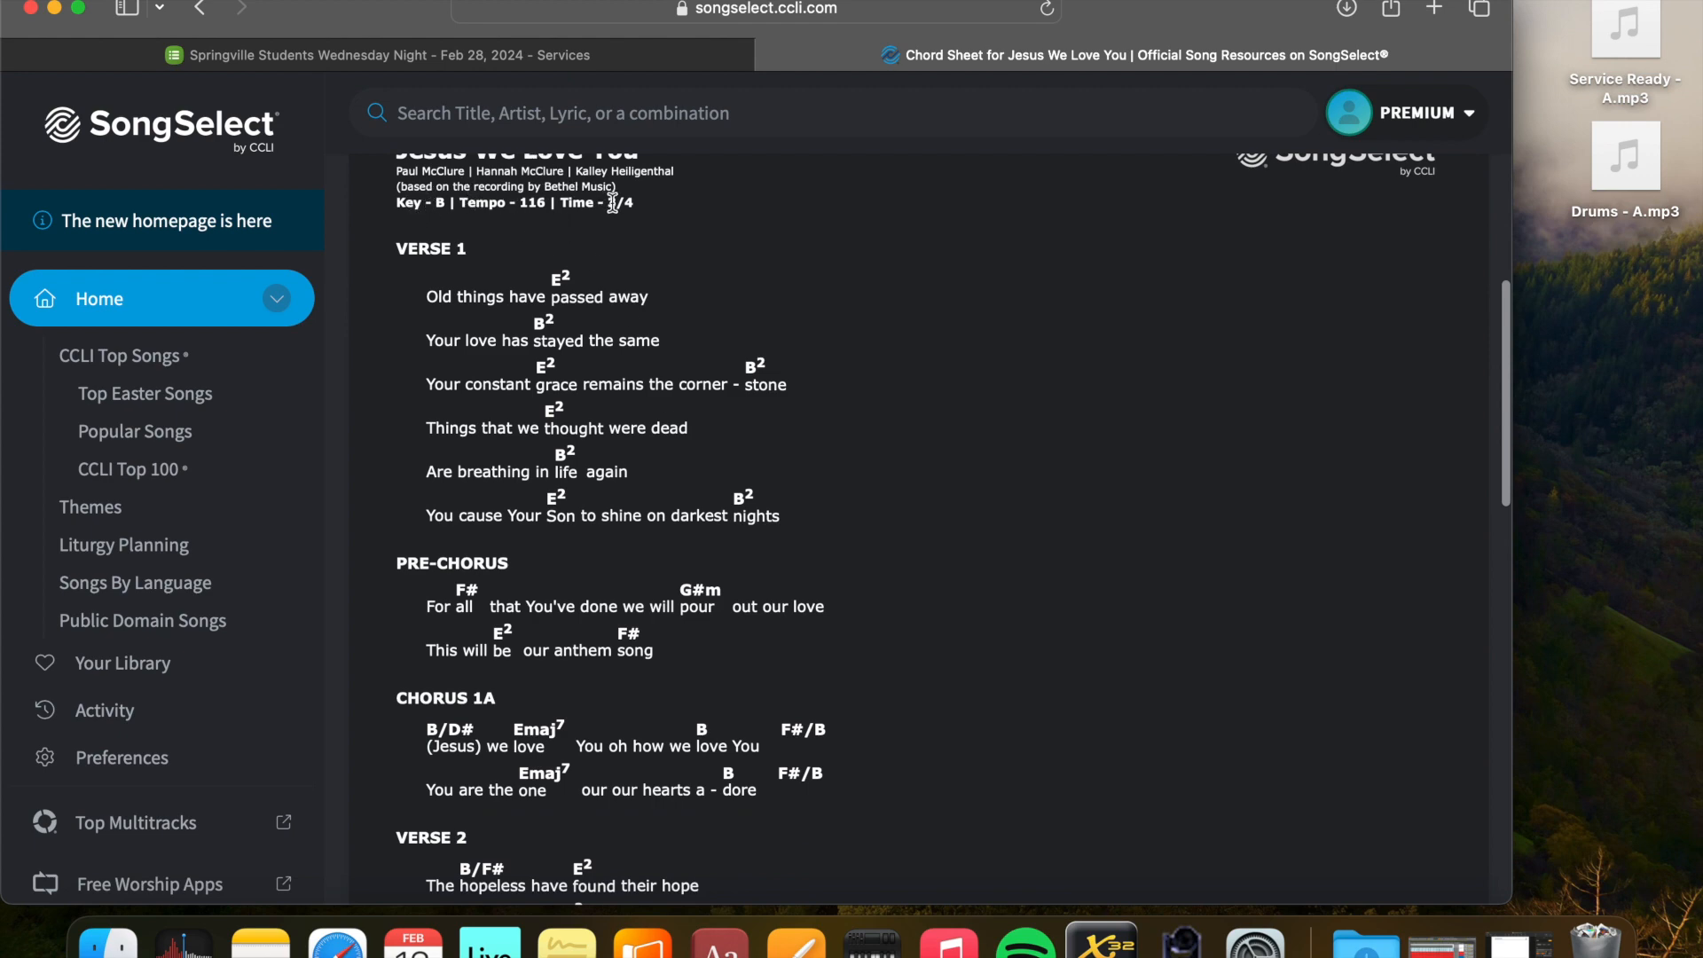
scroll(657, 499, down, 3)
scroll(678, 552, down, 15)
scroll(678, 551, up, 6)
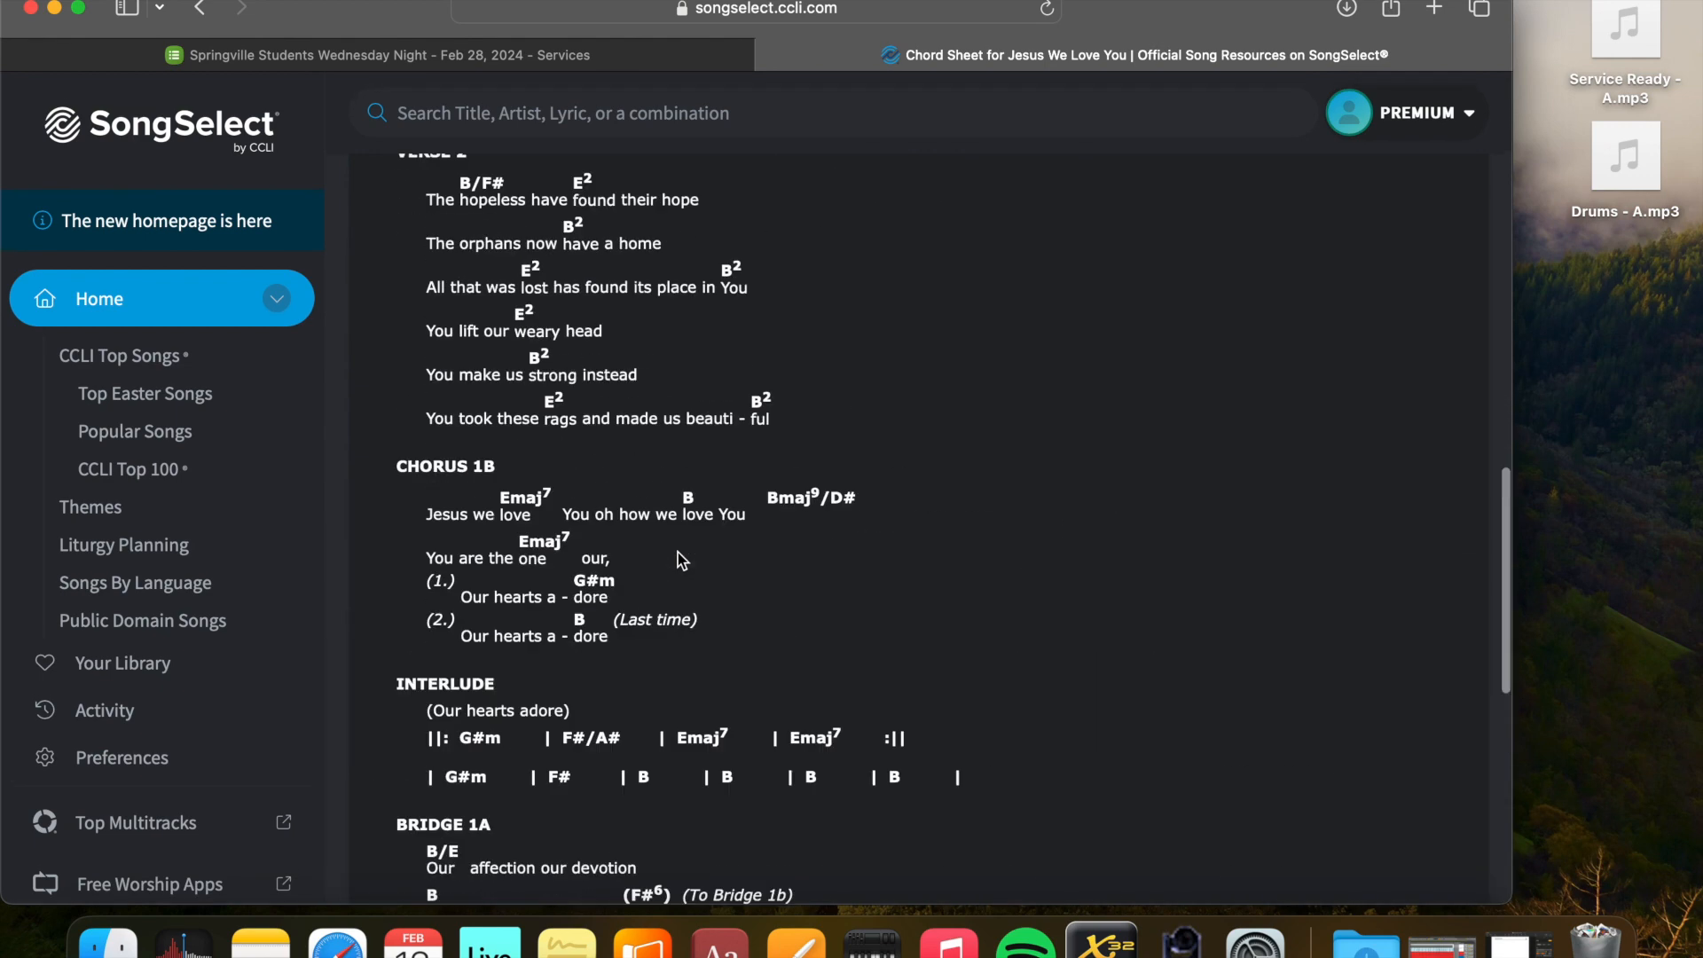
scroll(677, 560, up, 15)
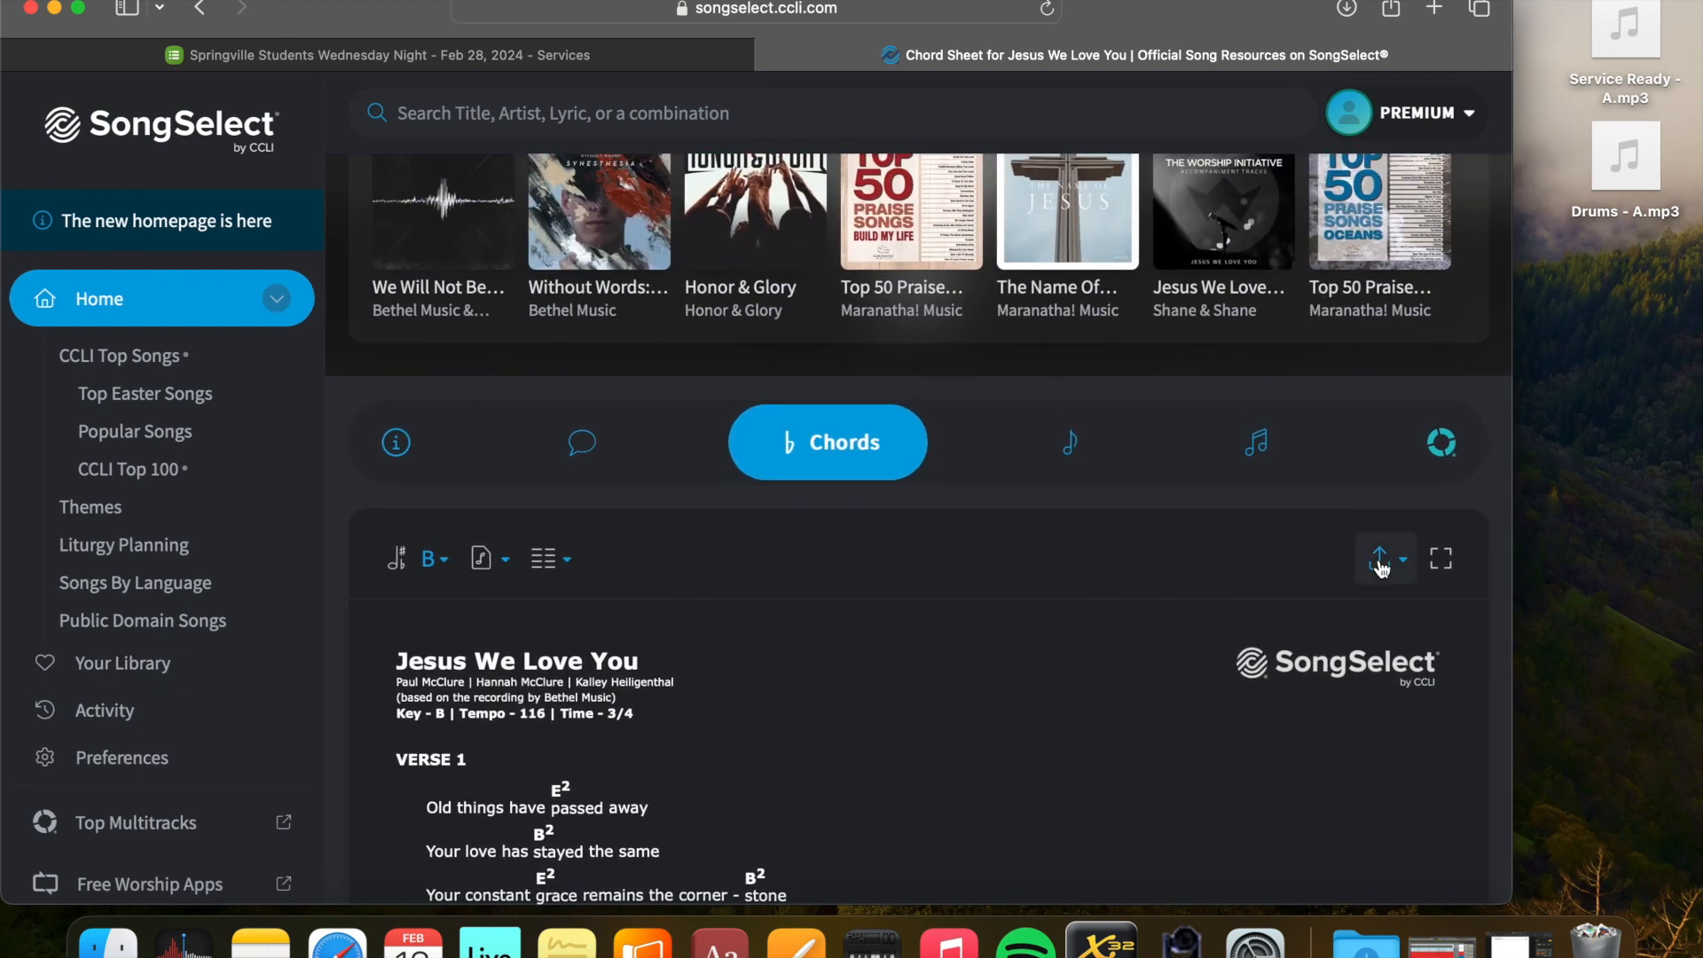
click(1406, 563)
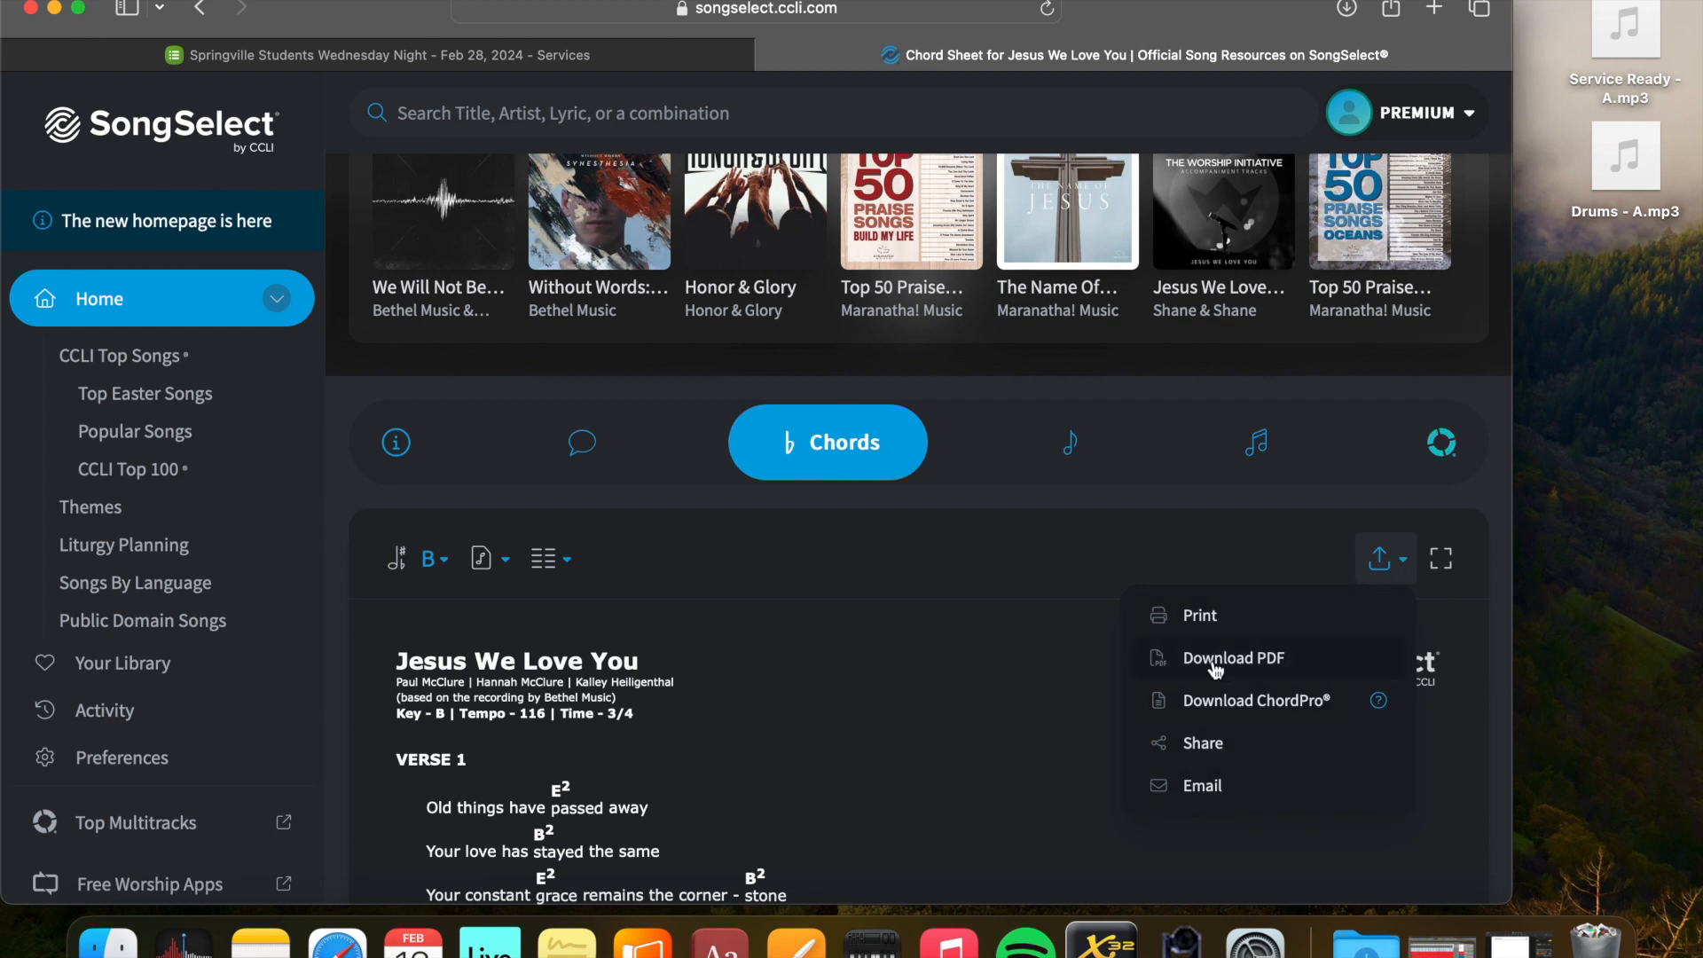
click(1013, 557)
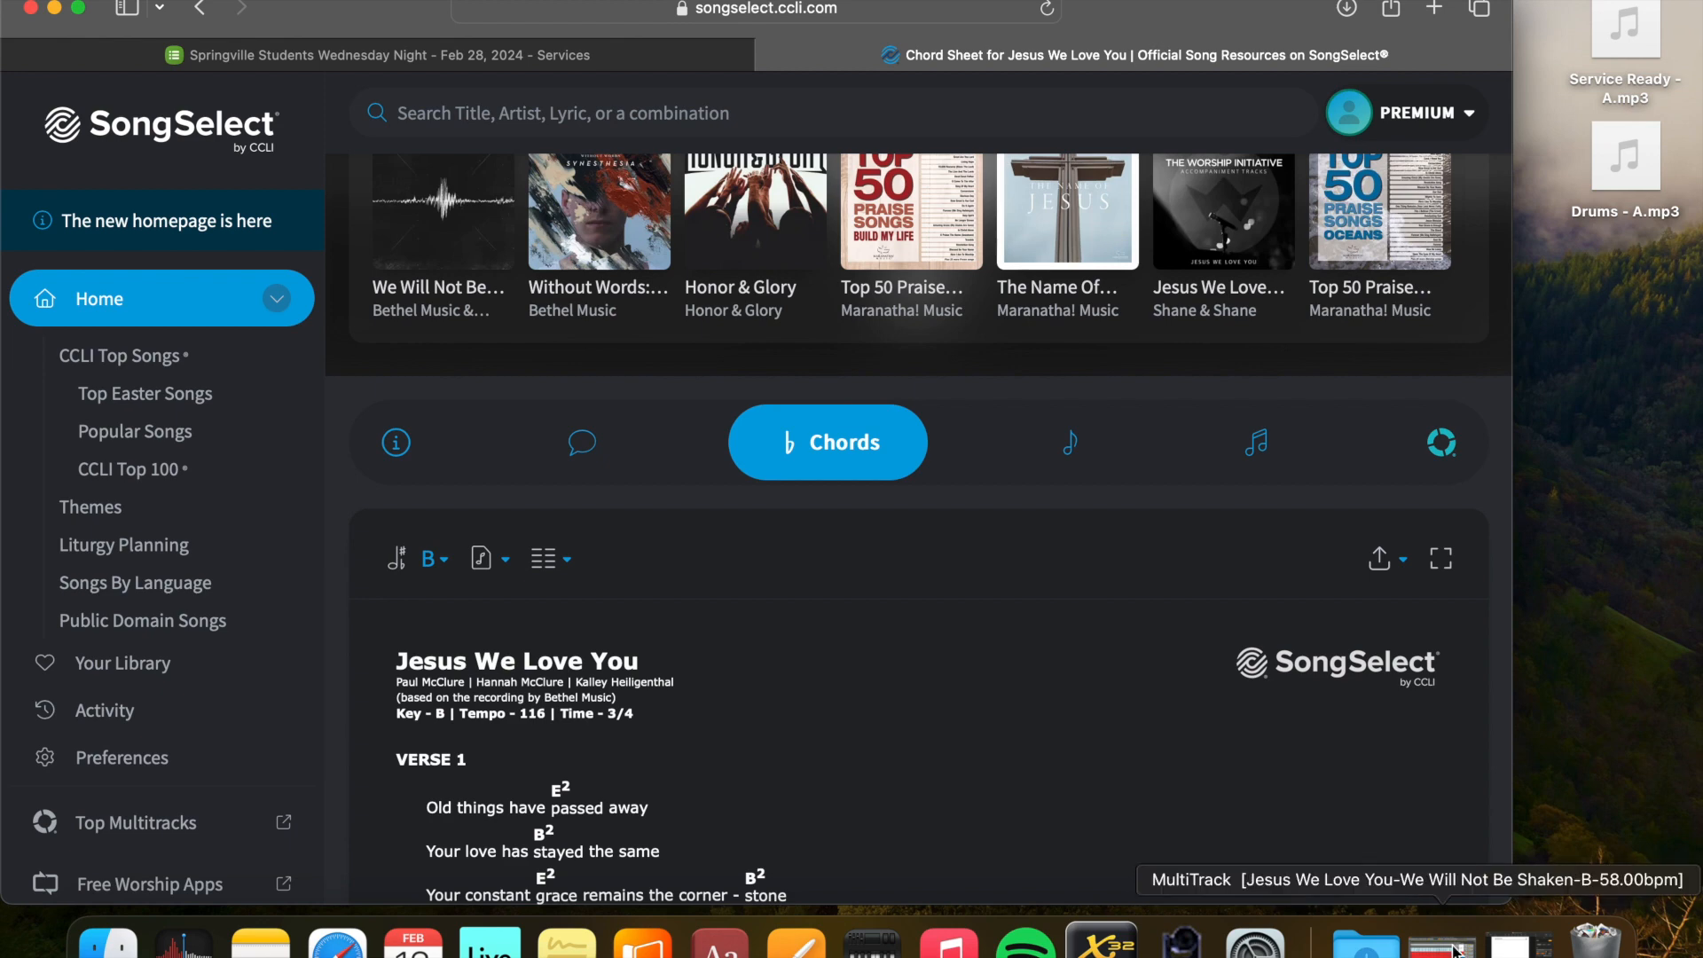
Change the Jesus We Love You chord sheet's chart type to Number
click(564, 55)
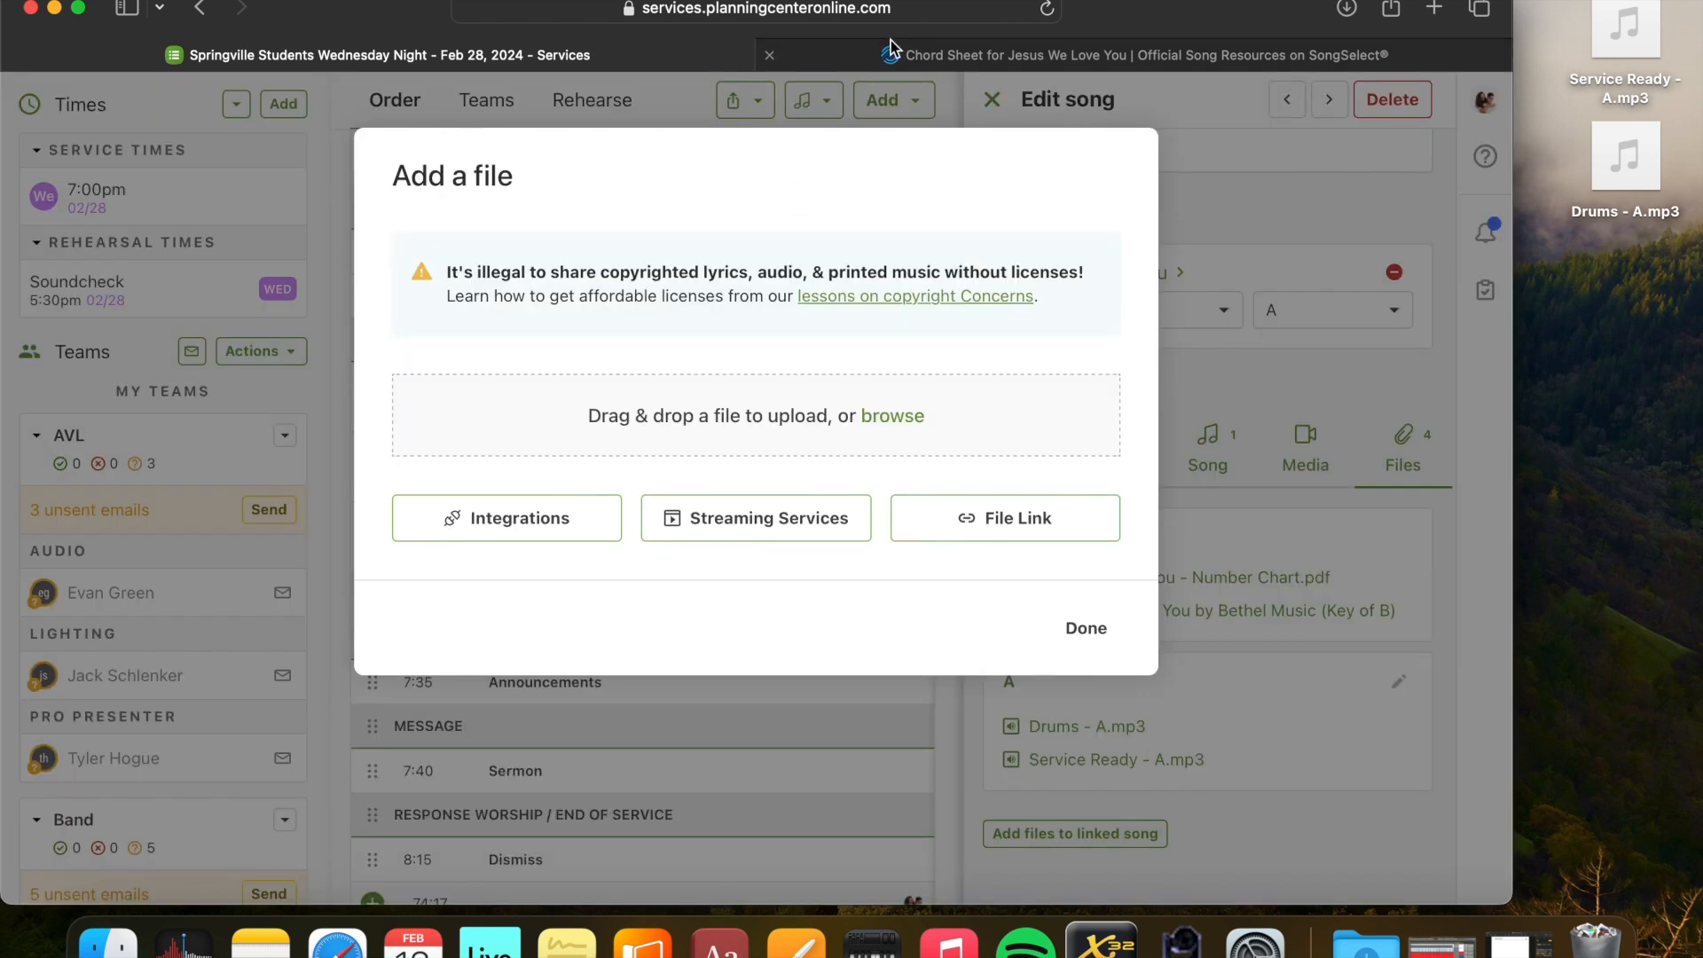
click(896, 54)
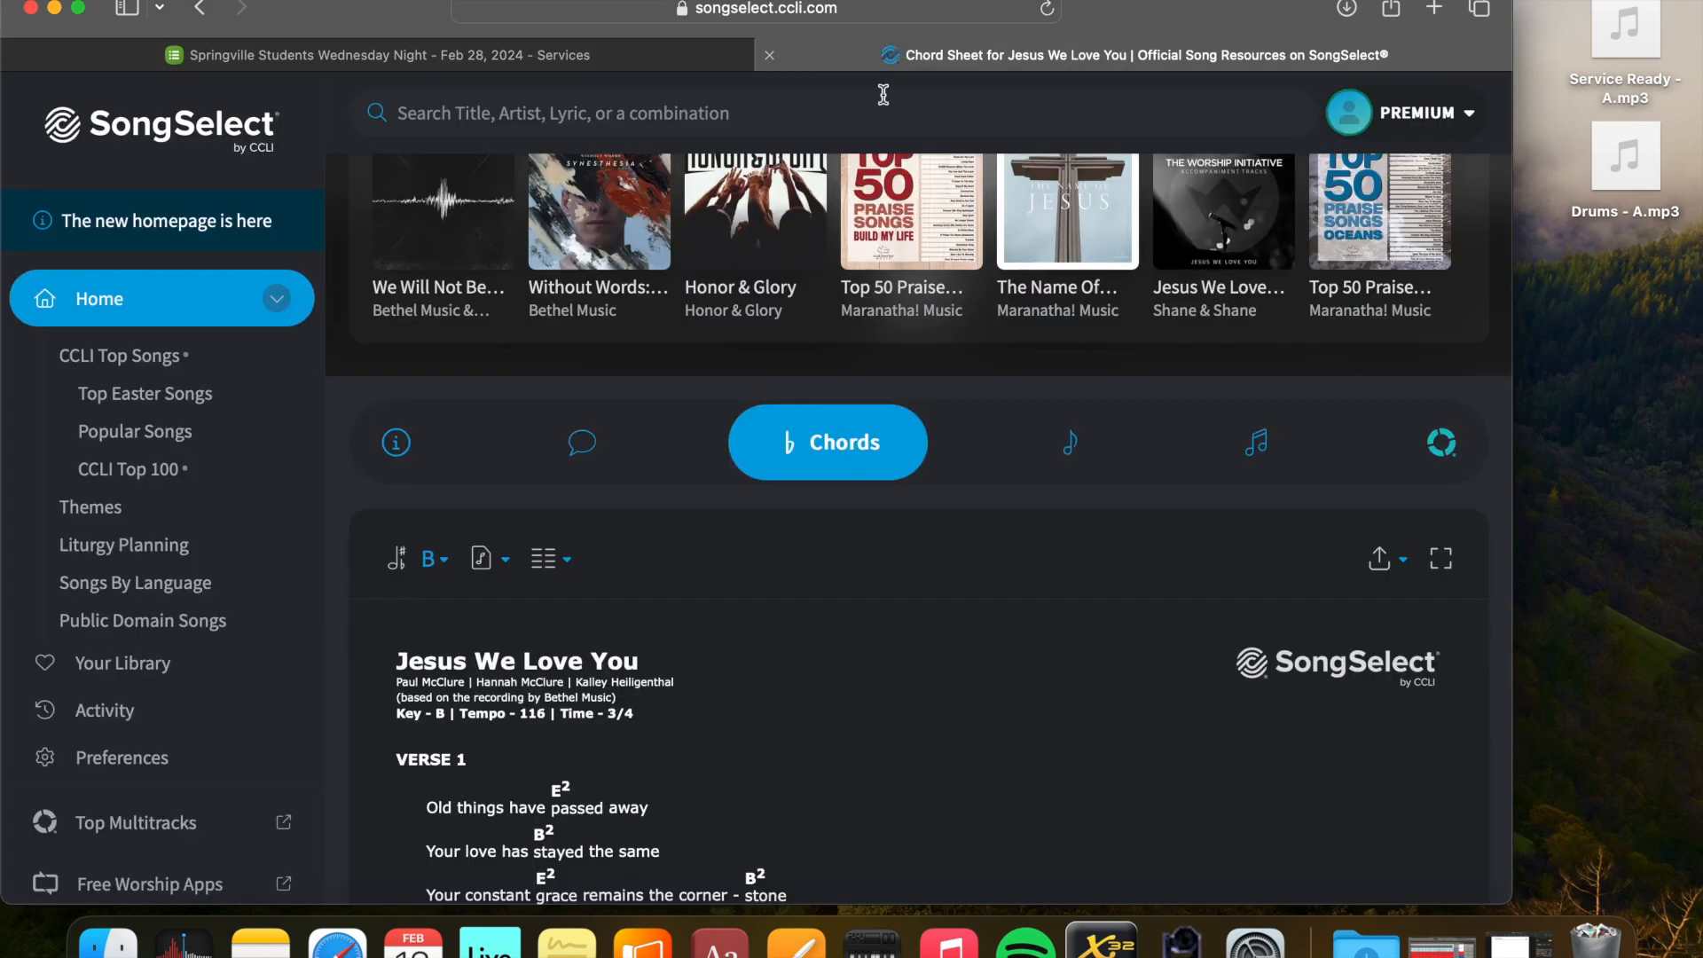
scroll(530, 571, down, 3)
click(486, 367)
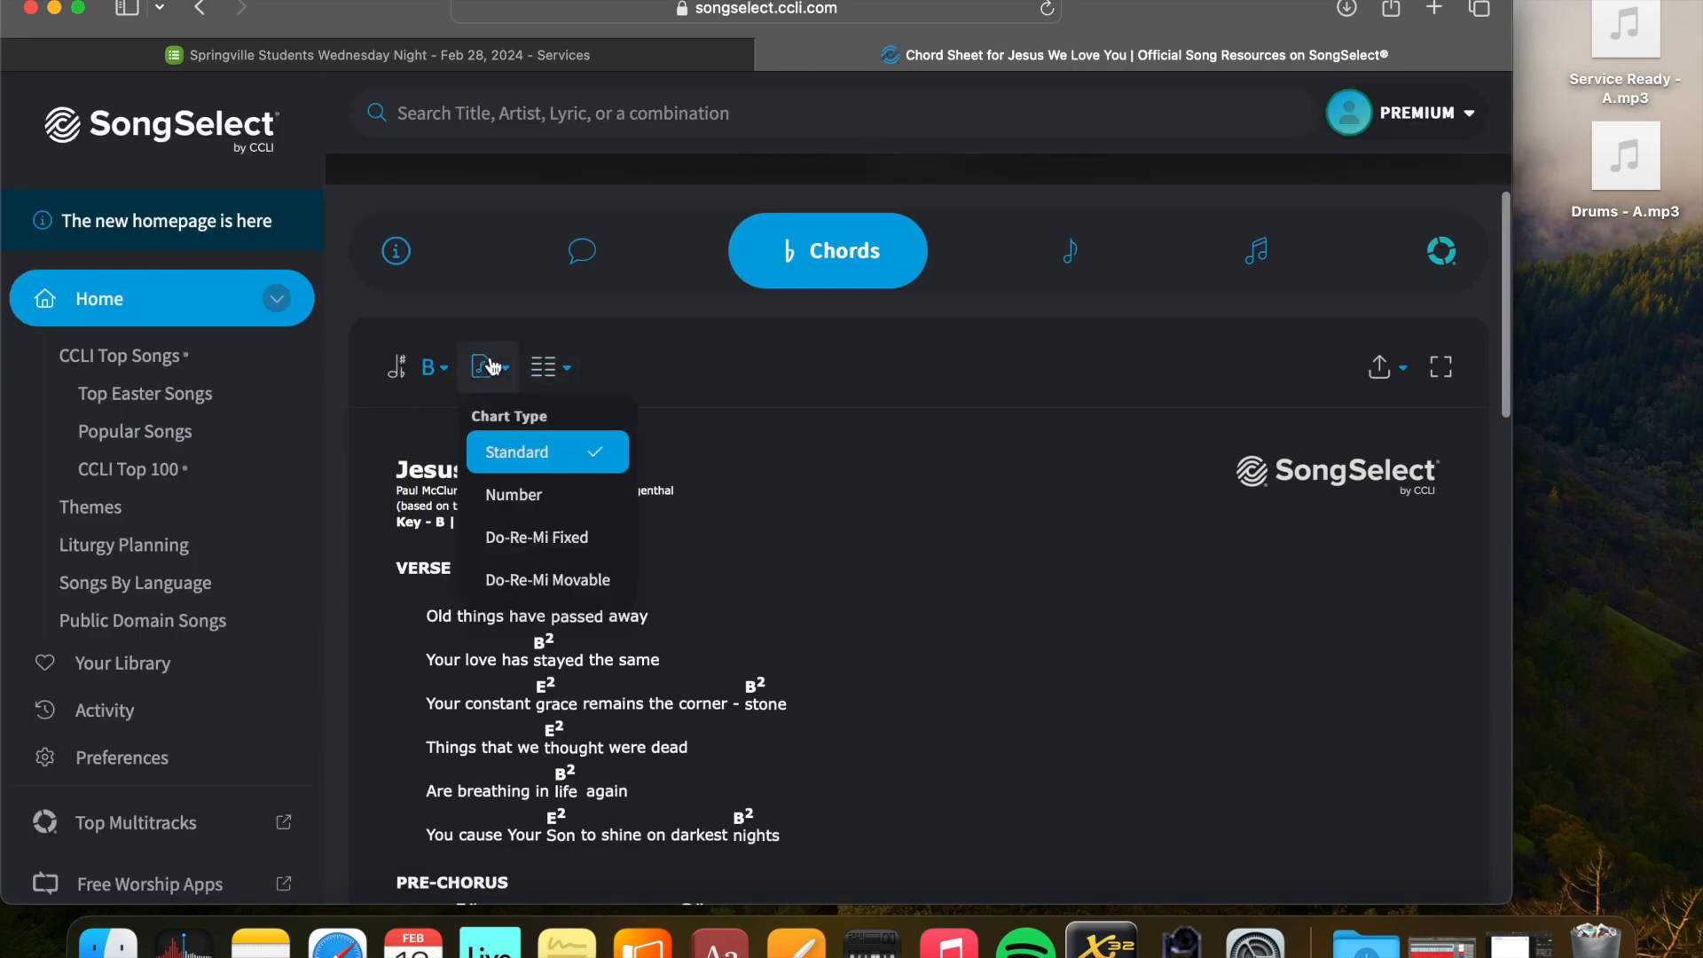
click(514, 495)
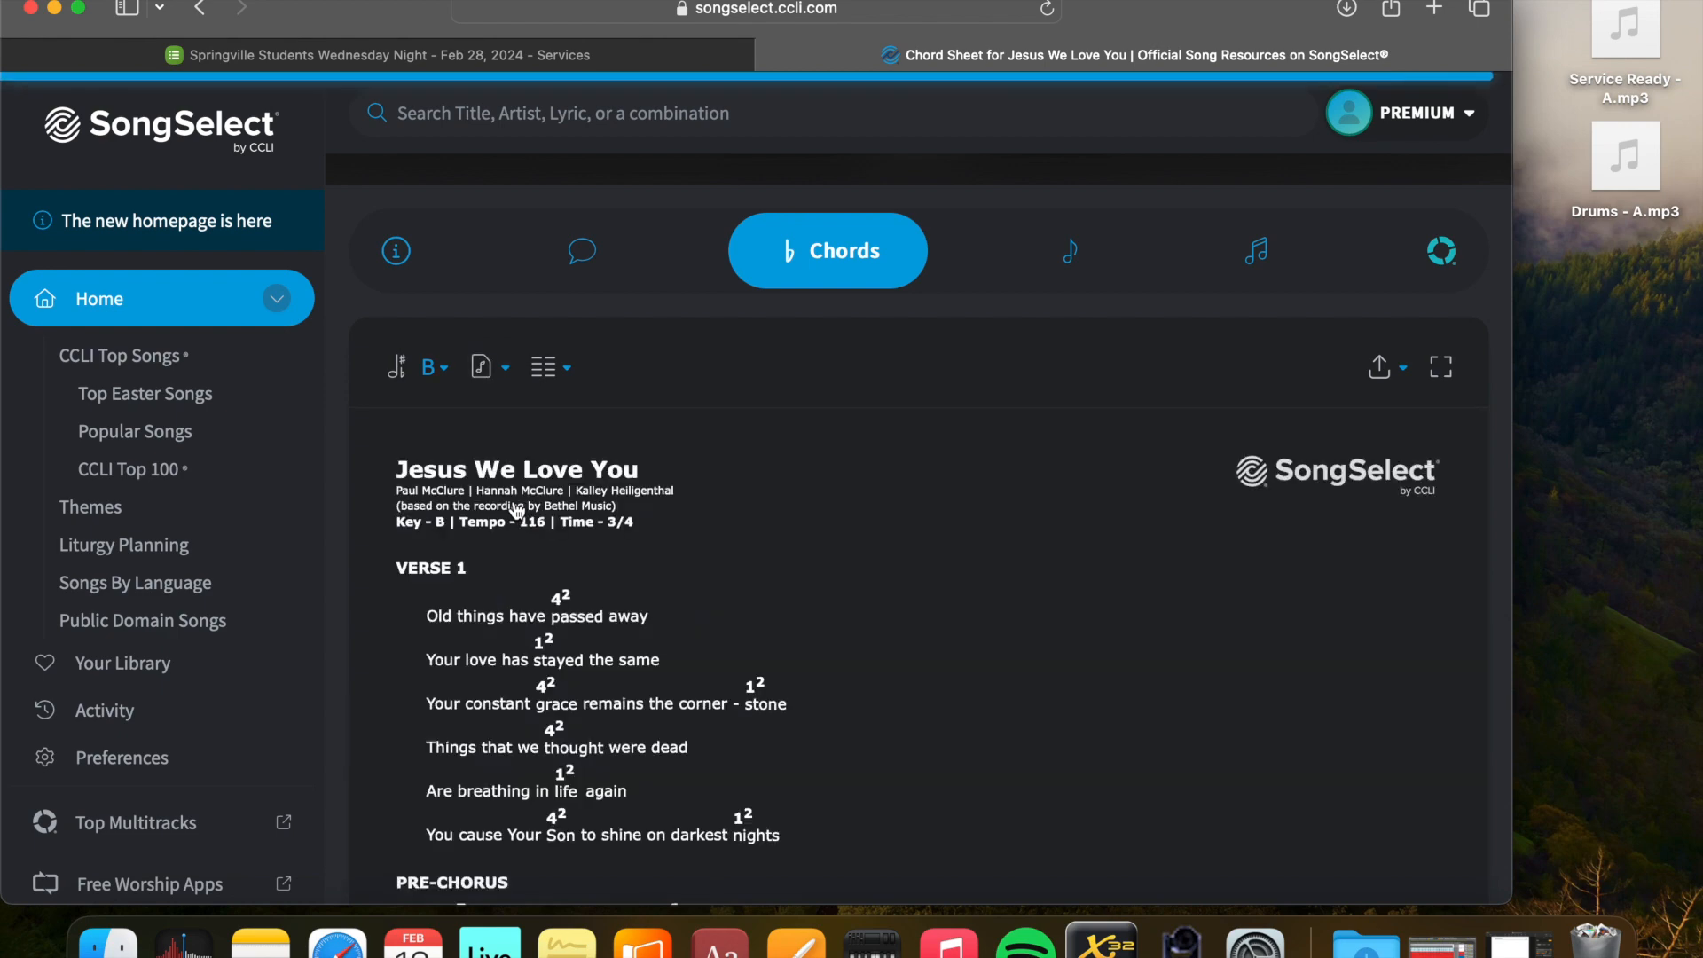
Read the number chart from the first verse through Bridge 1B and return to its beginning
scroll(913, 403, down, 5)
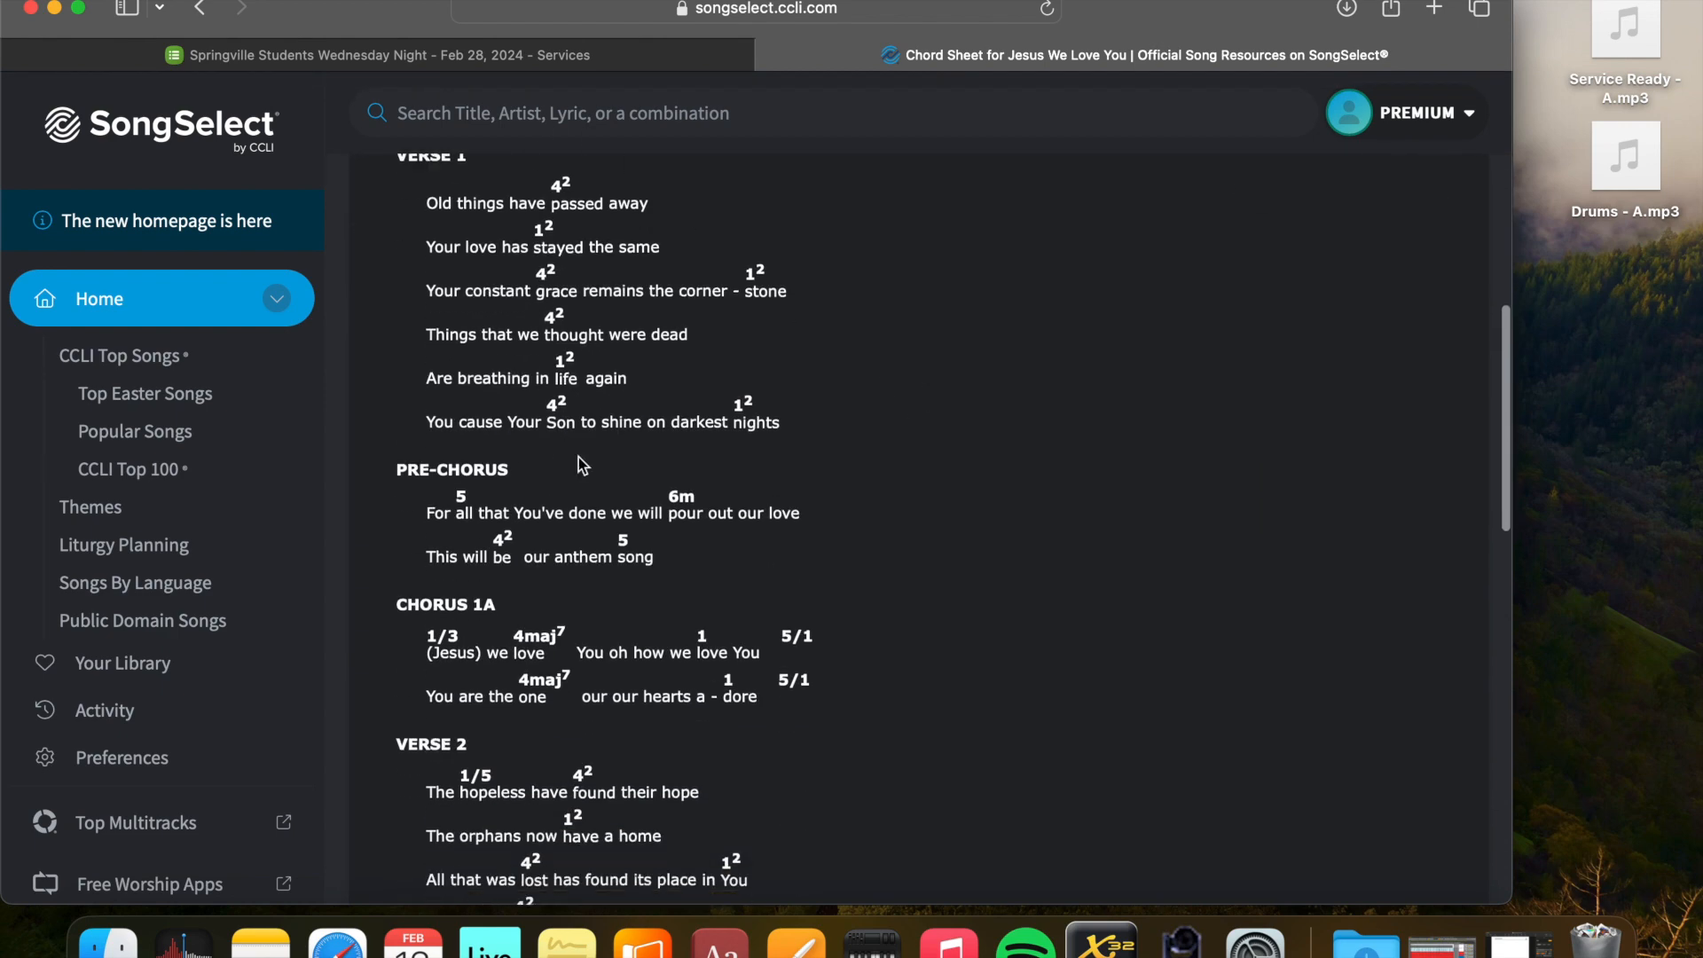
scroll(613, 506, down, 6)
scroll(612, 506, down, 10)
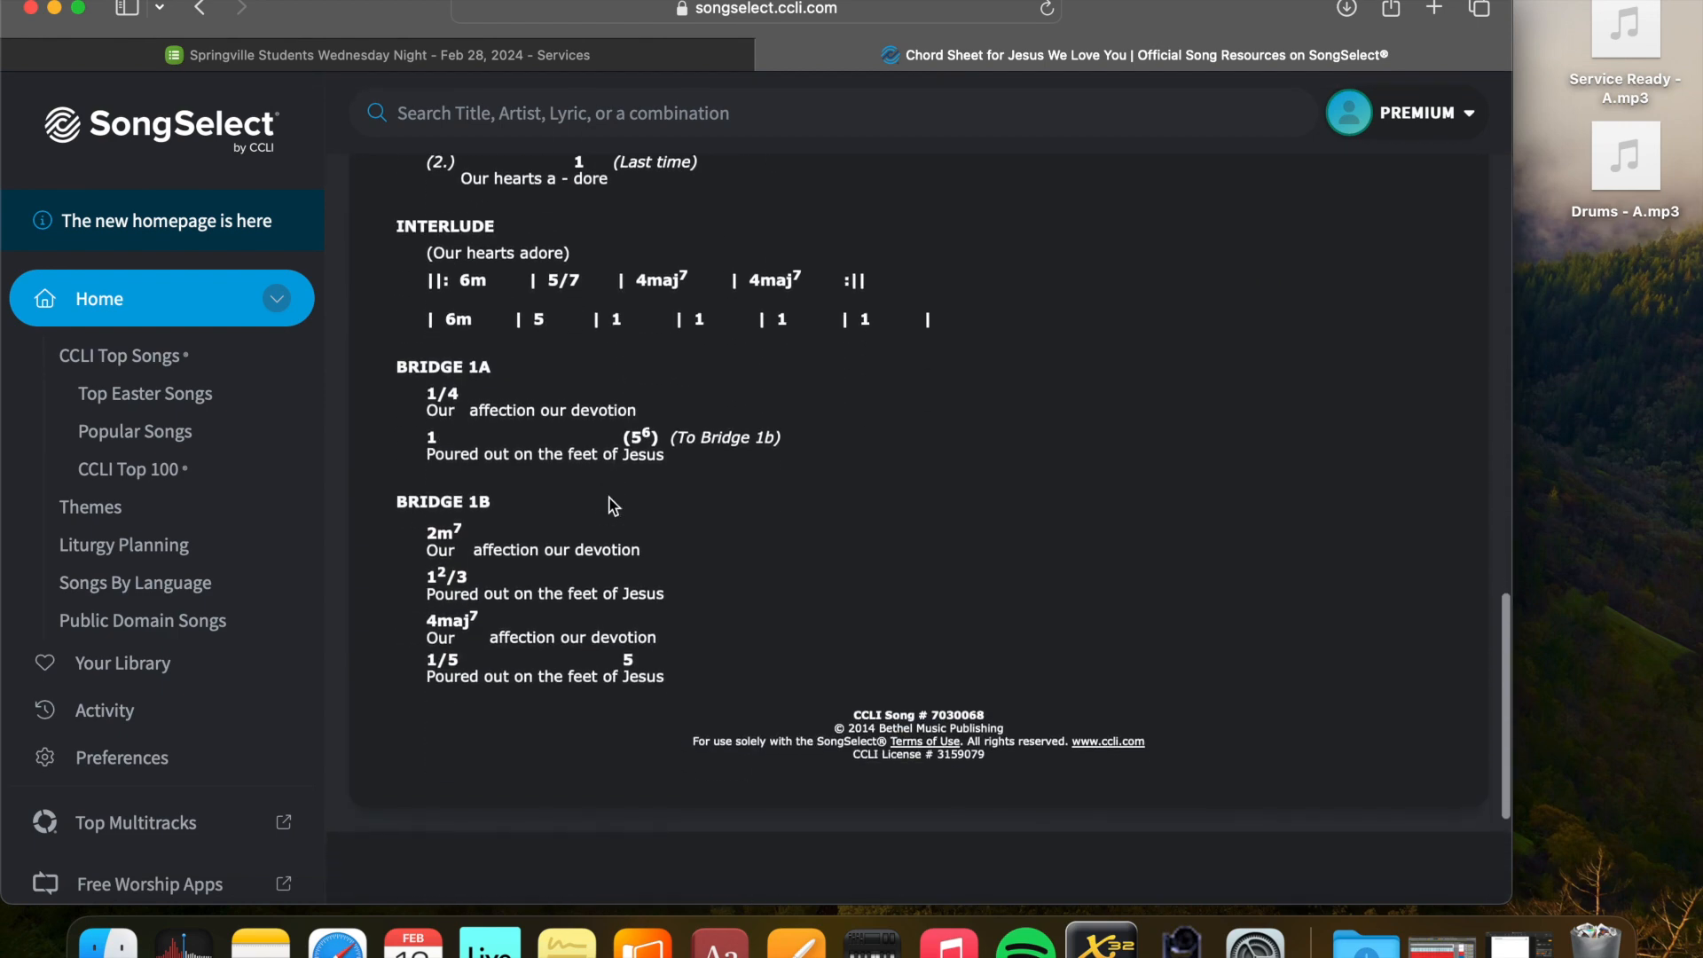
scroll(793, 392, up, 2)
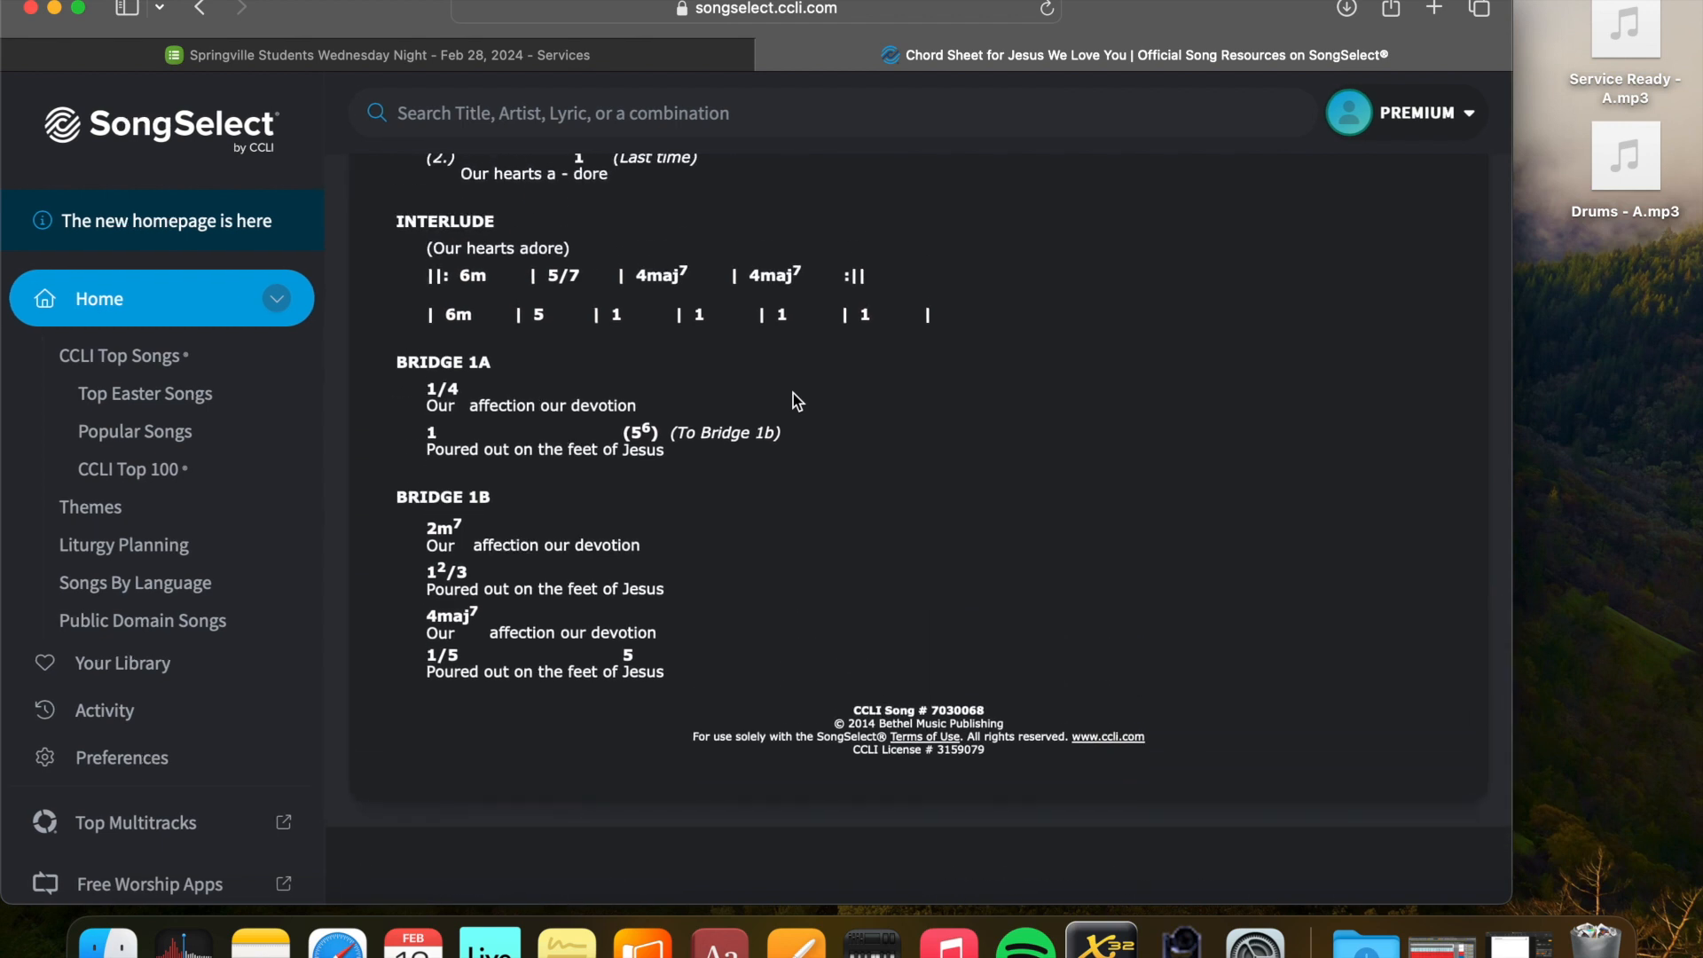
scroll(793, 392, up, 12)
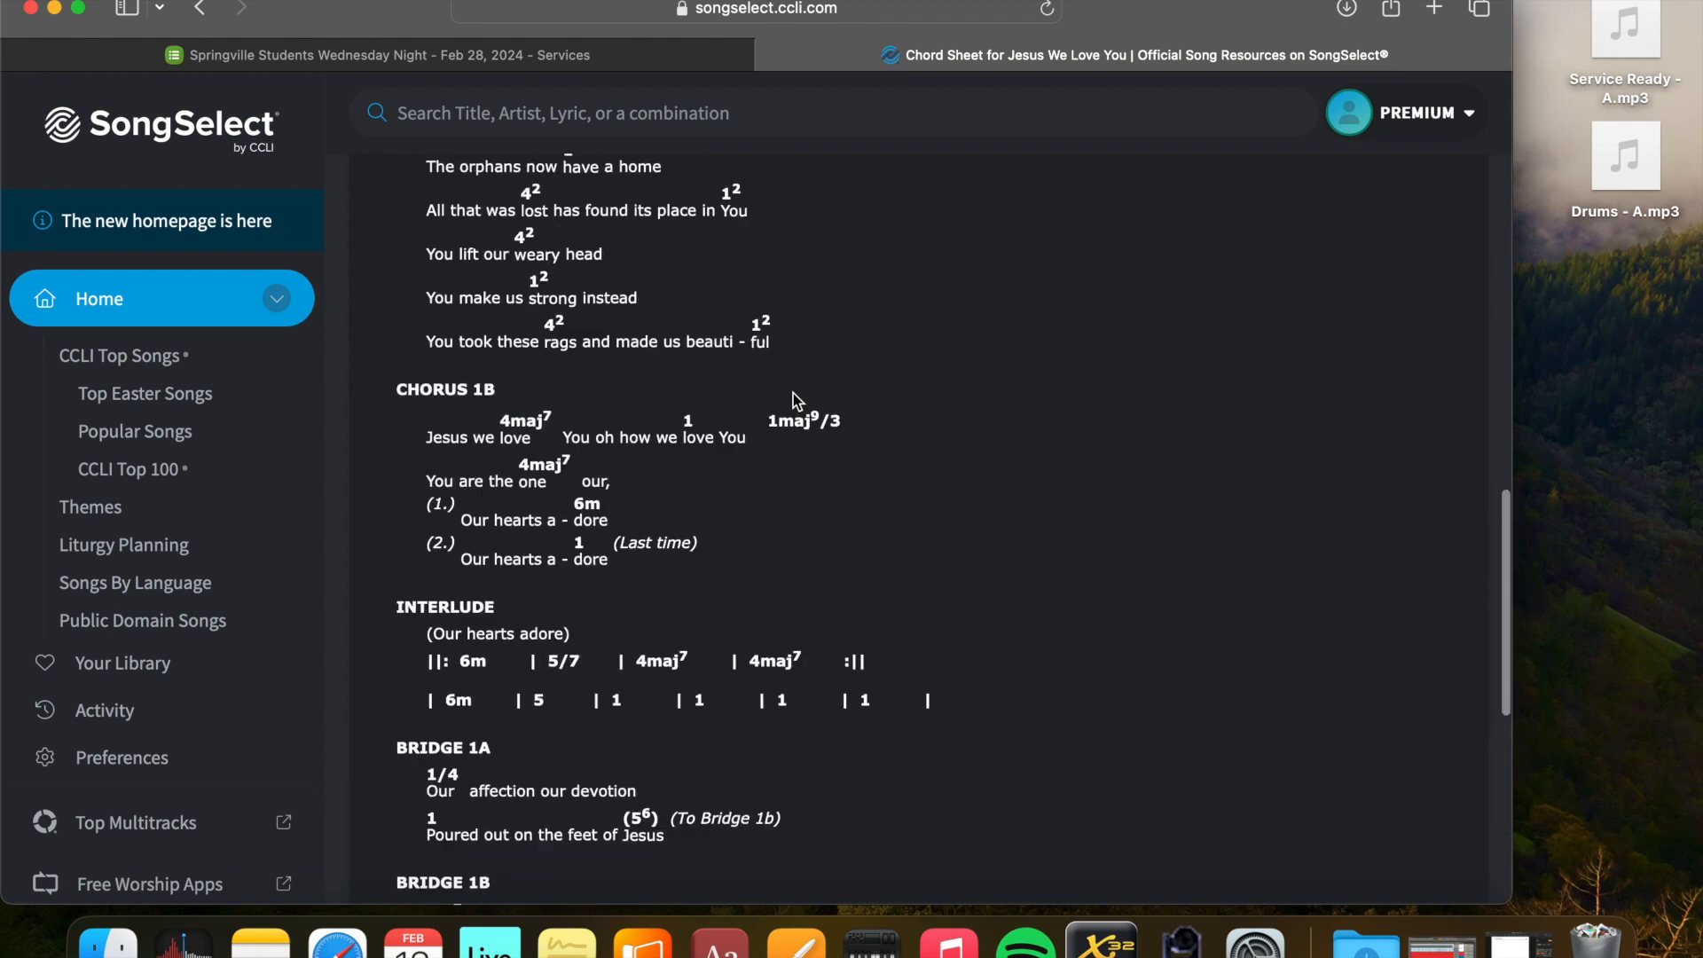
scroll(793, 394, up, 8)
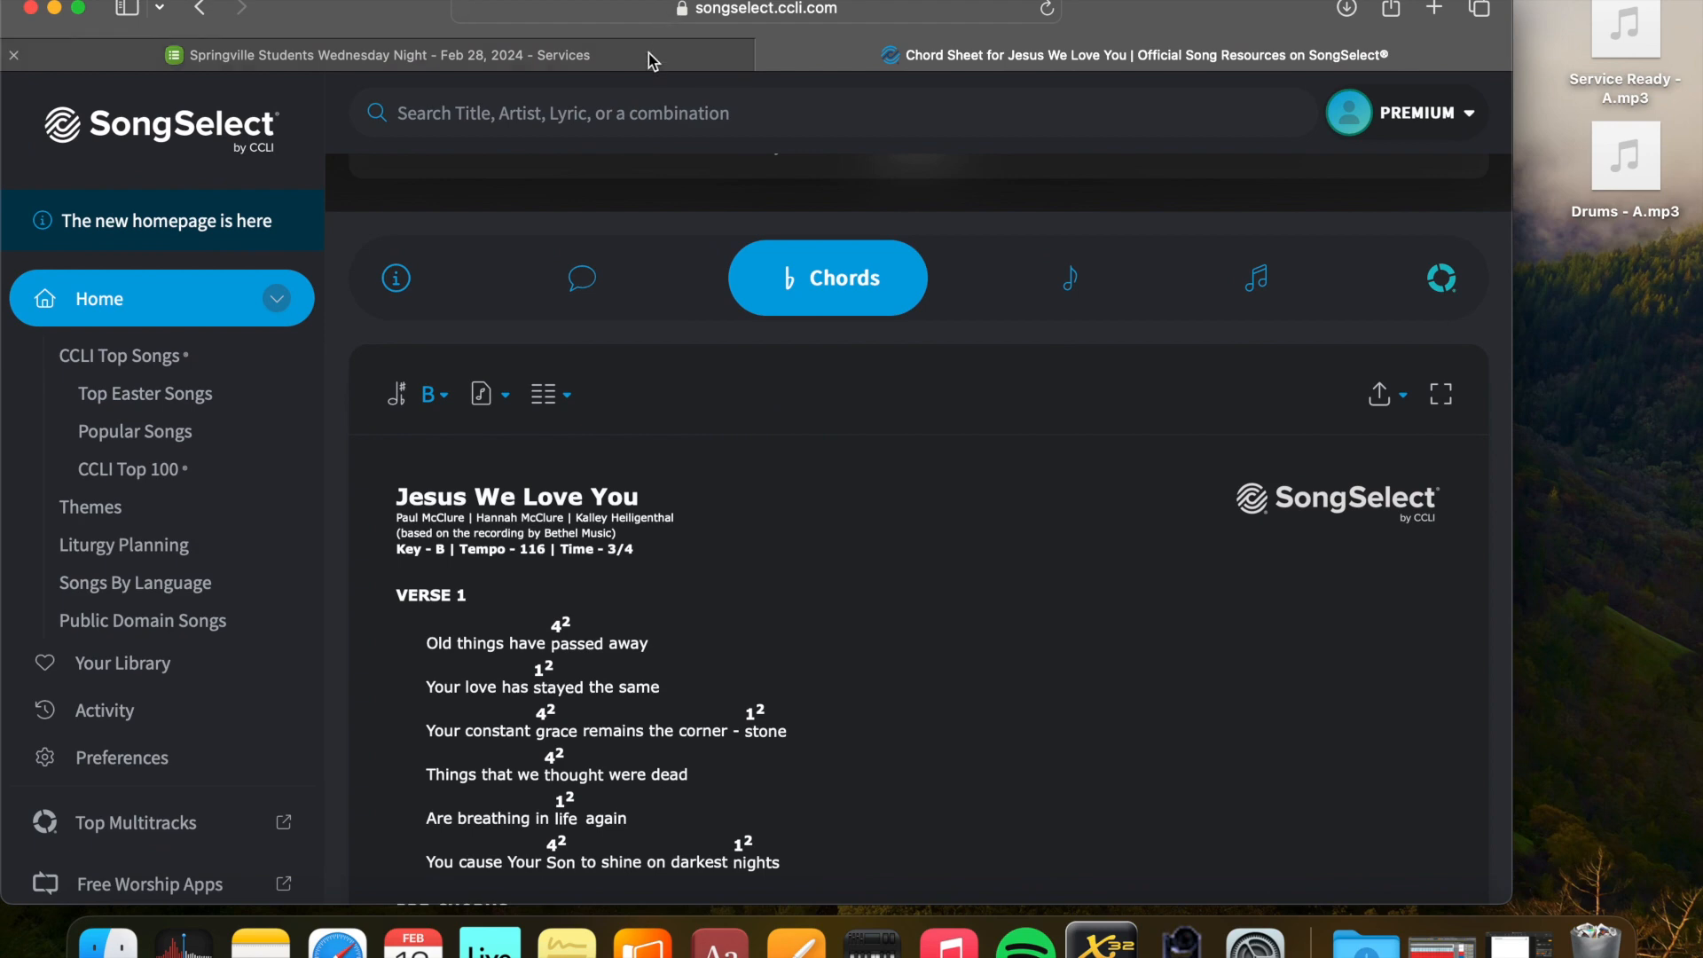
Switch to the Planning Center service plan and close the Add a file dialog
click(647, 53)
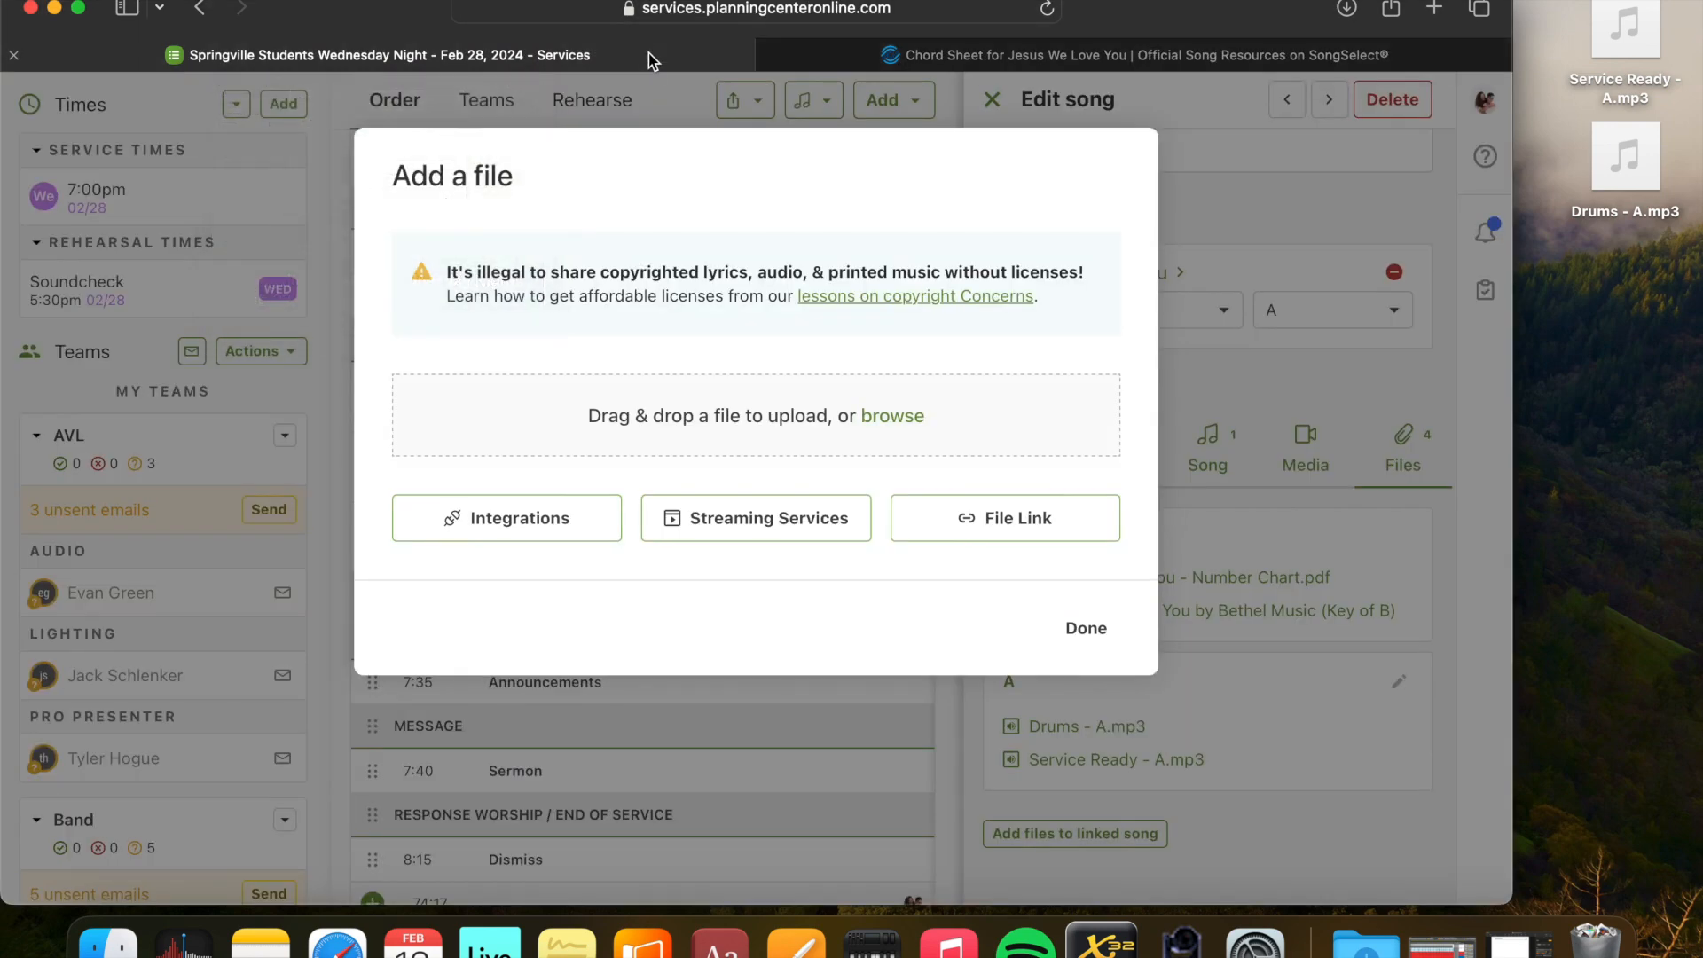
click(1097, 633)
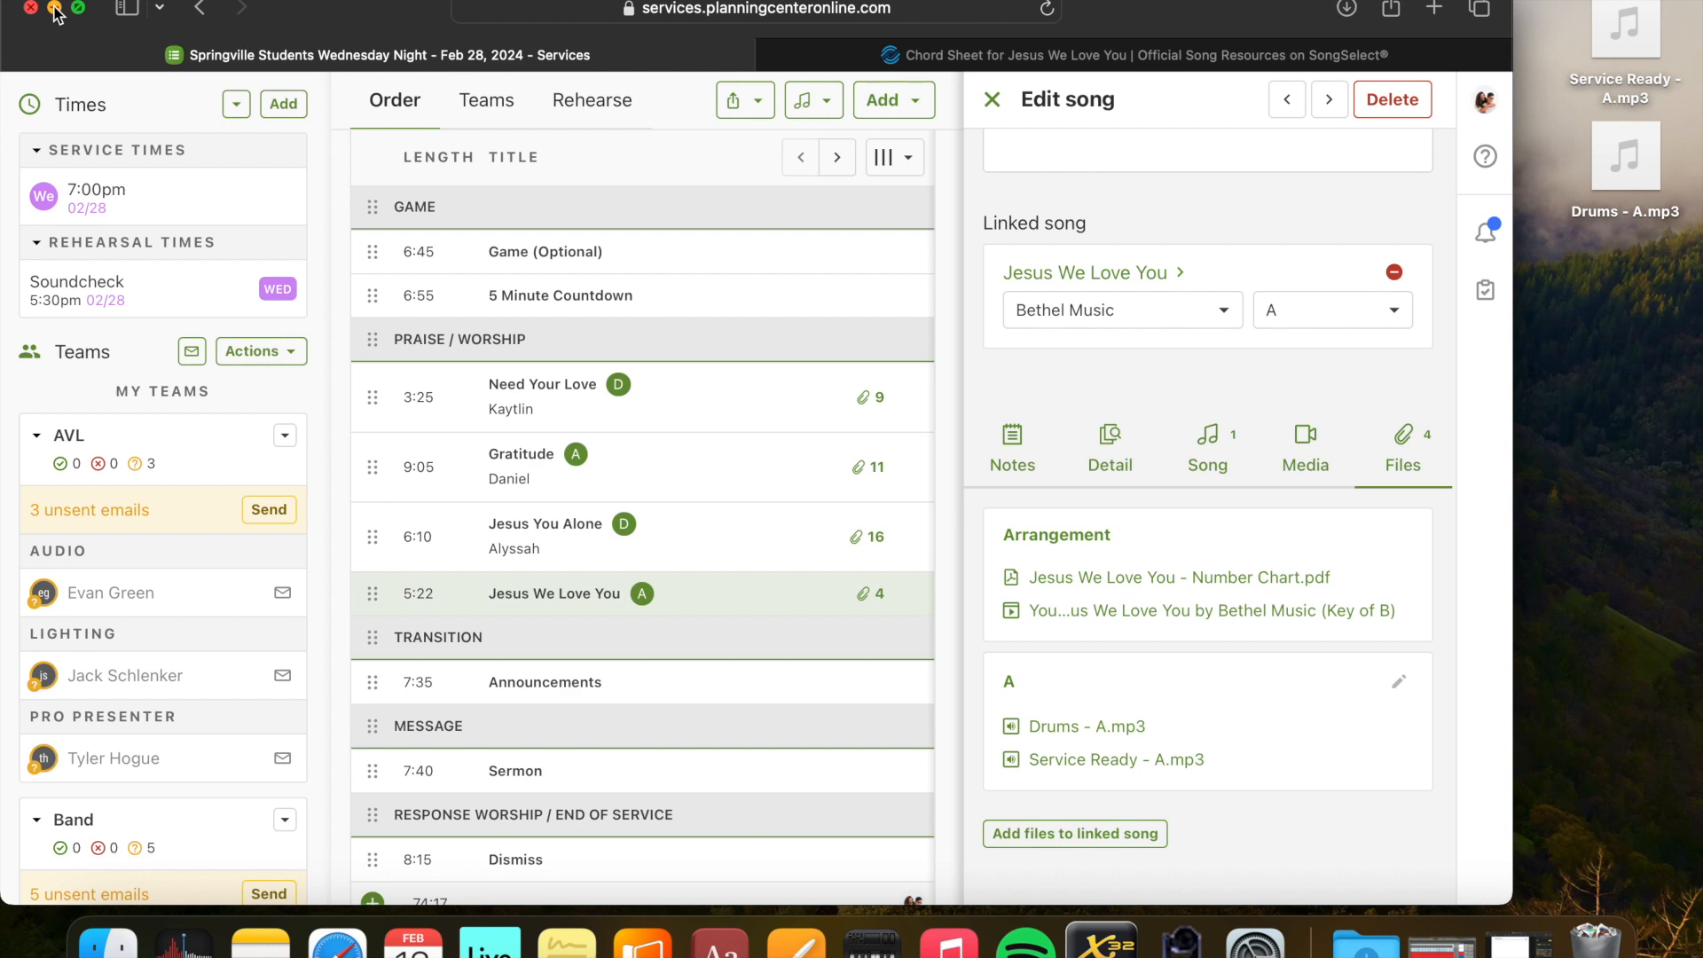
Review the SongSelect number chart's sections once more and return to the song's files in the Planning Center plan
click(1011, 61)
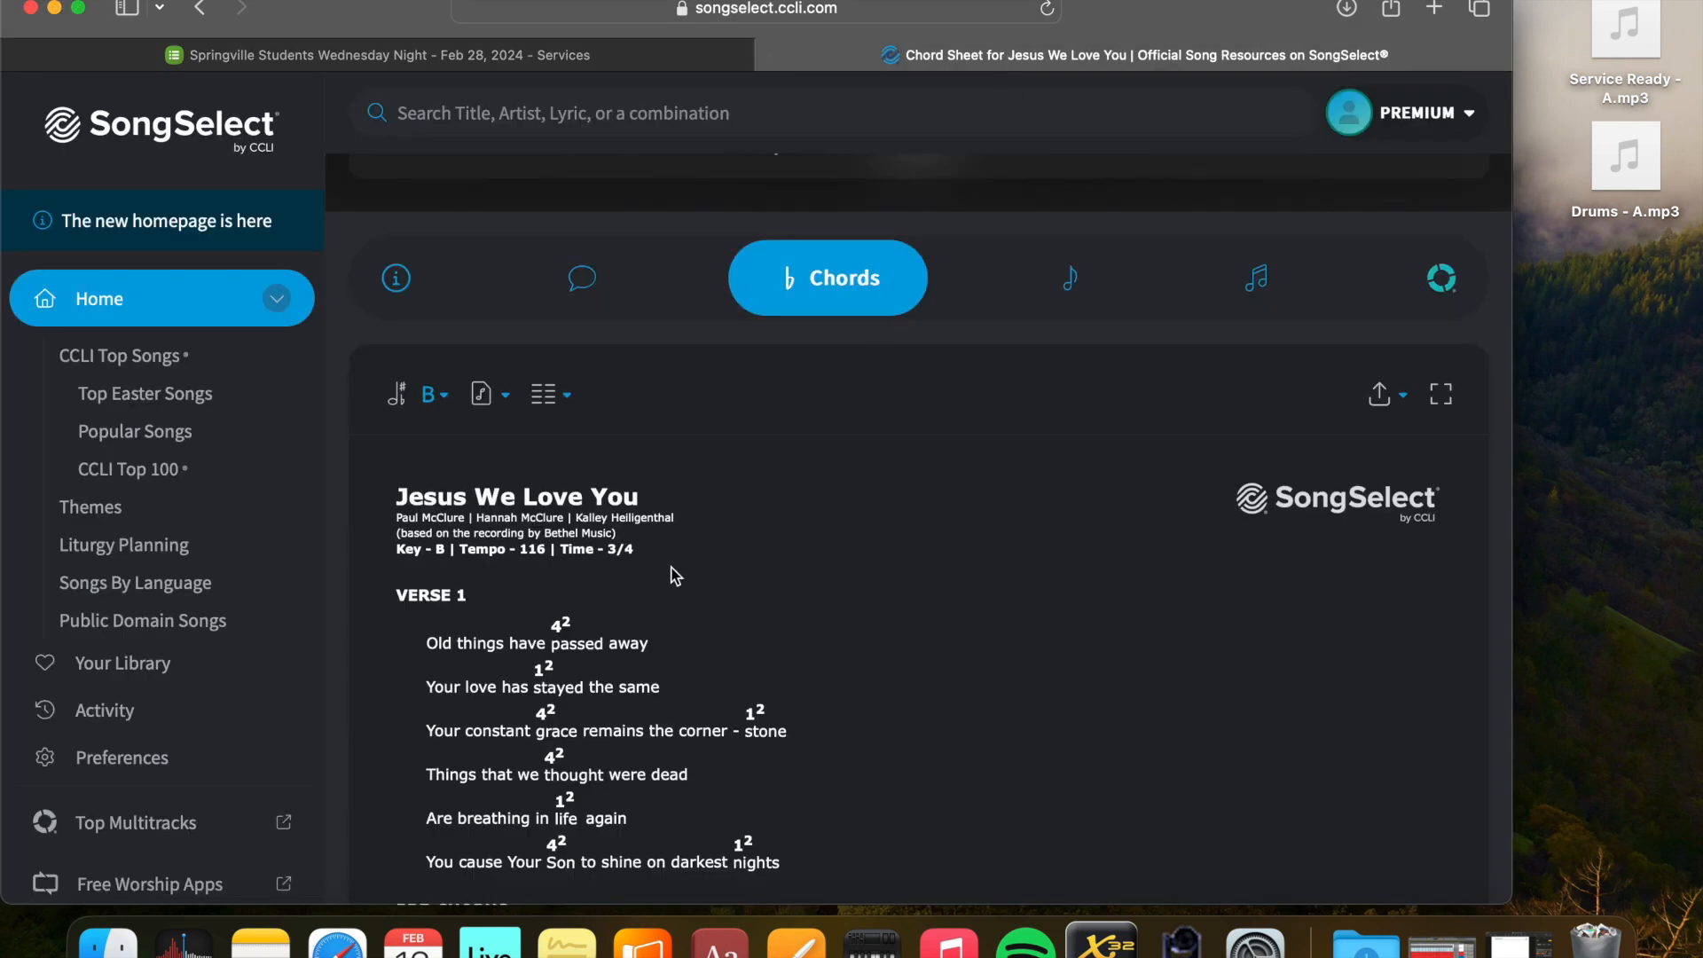
scroll(676, 575, down, 5)
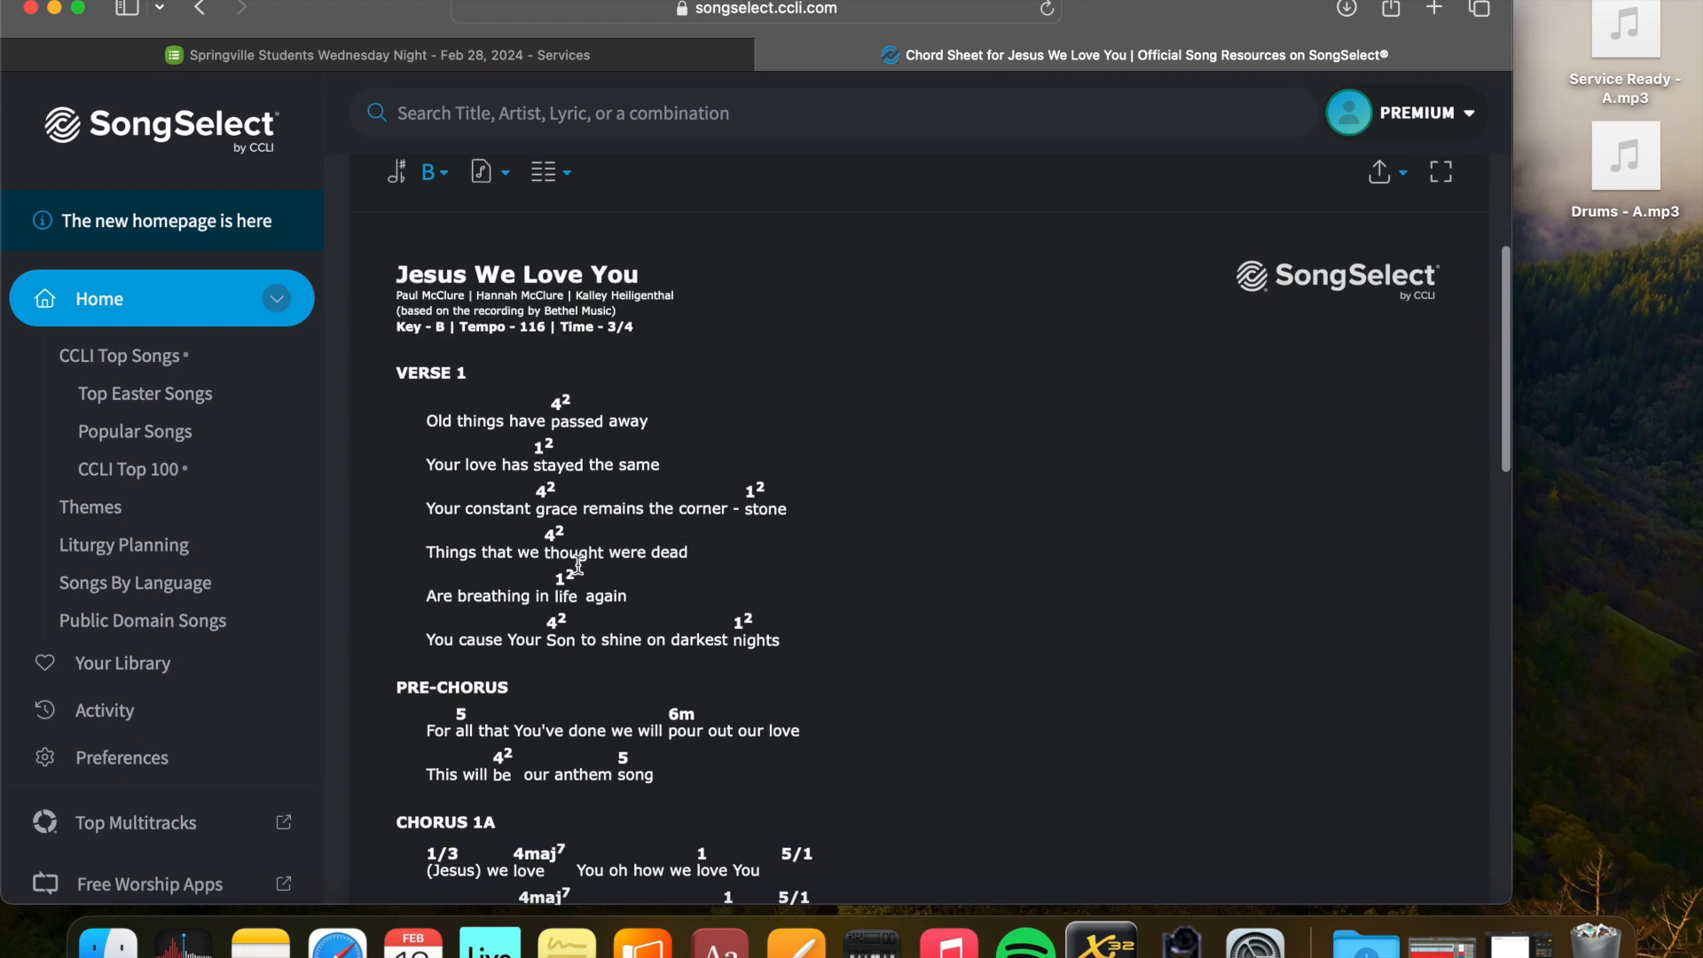
scroll(692, 644, down, 15)
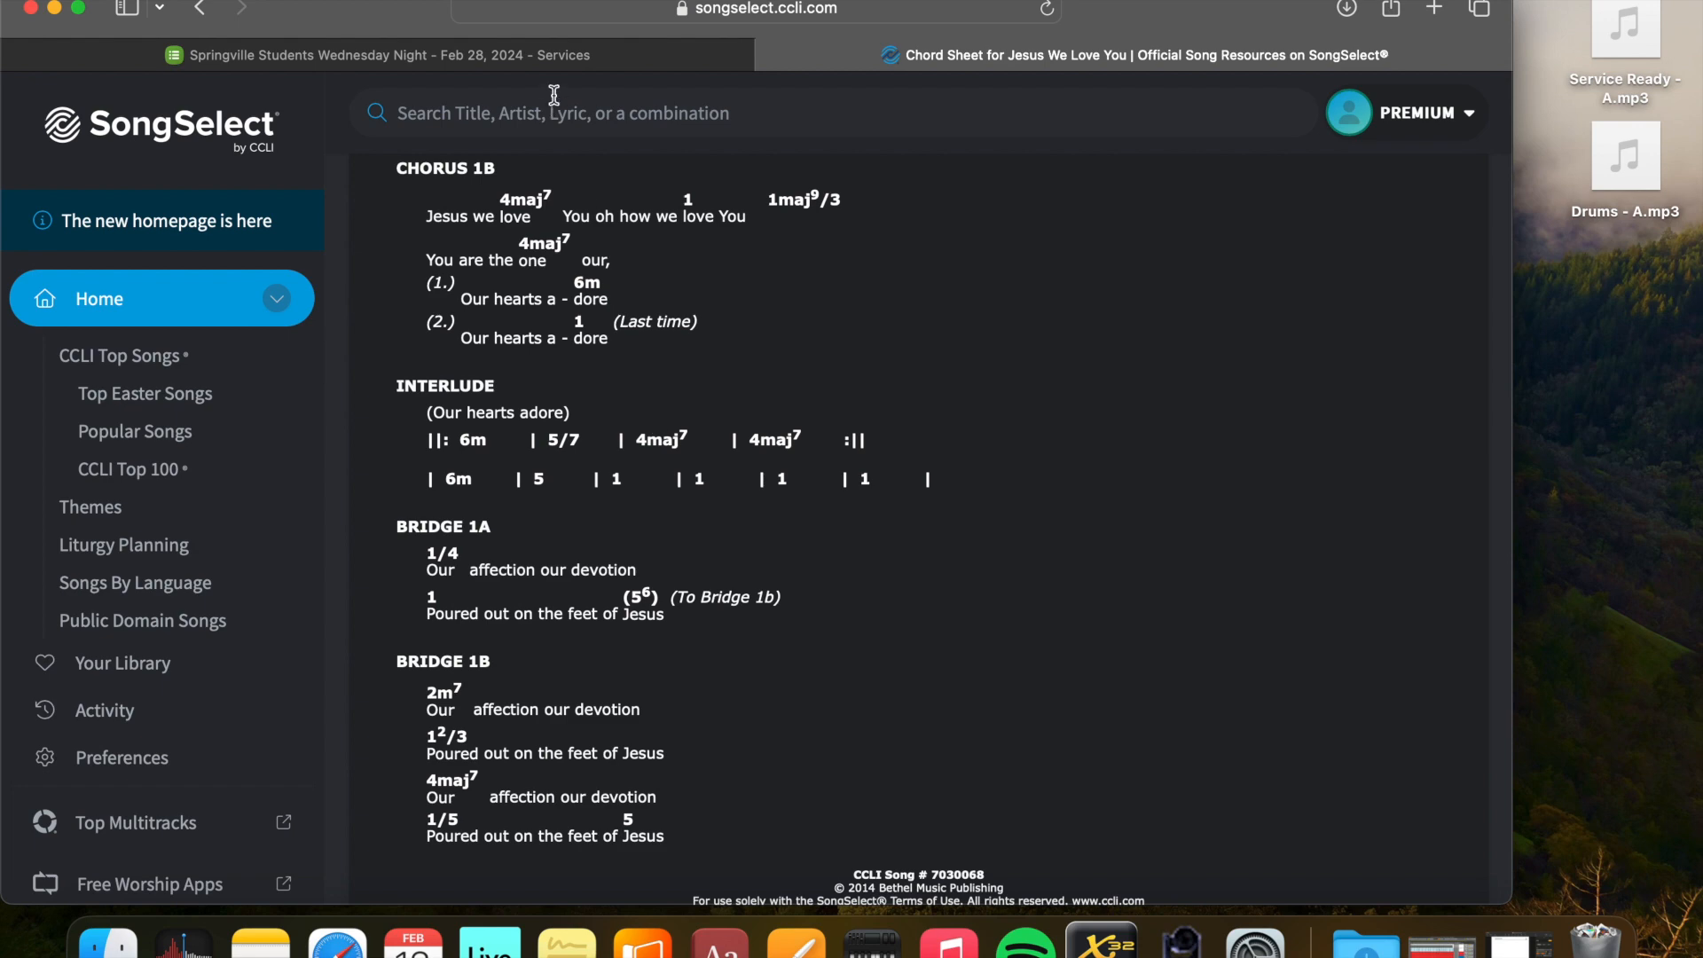
click(555, 55)
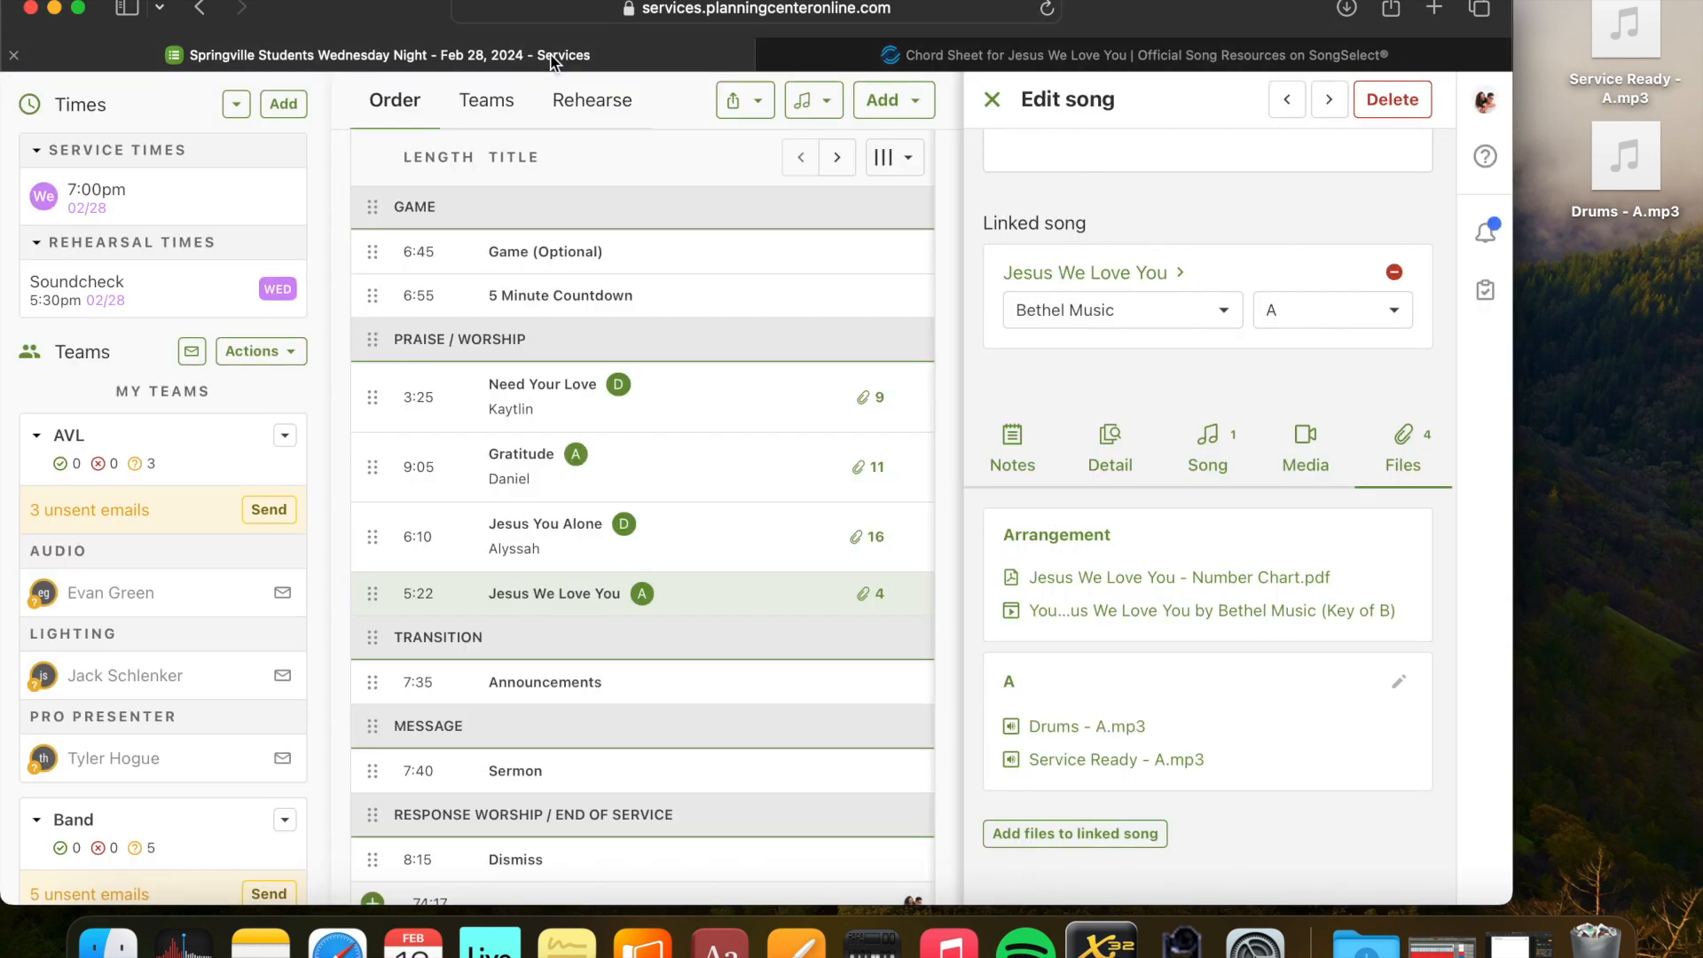